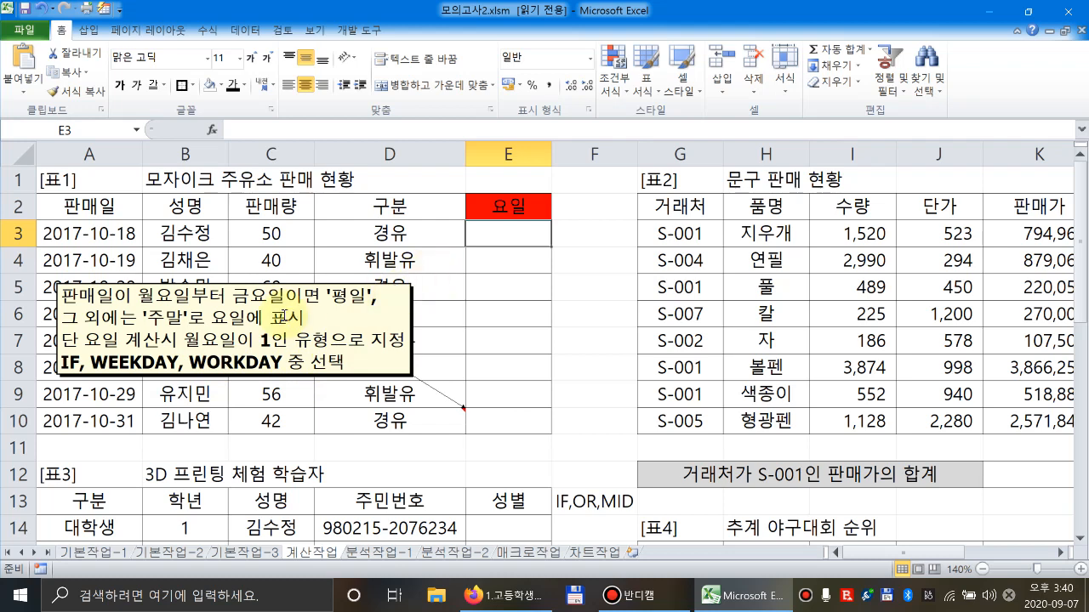
Examine the comment's Monday-to-Friday condition and the suggested WEEKDAY function for the 요일 column.
{"action": "left_click", "coordinate": [411, 289]}
{"action": "left_click_drag", "start_coordinate": [284, 295], "coordinate": [155, 295]}
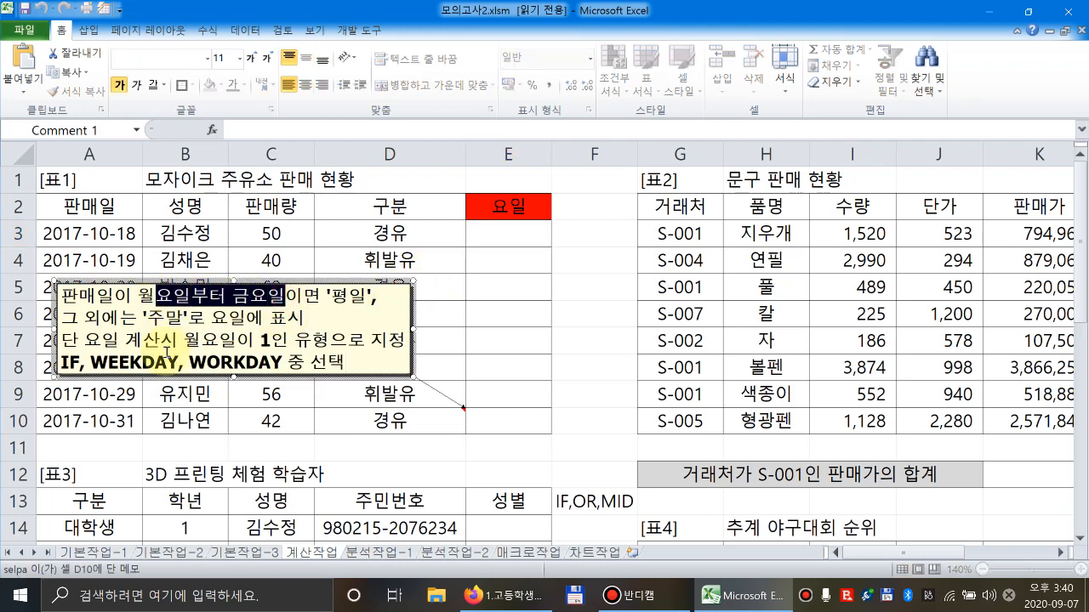
{"action": "left_click_drag", "start_coordinate": [176, 361], "coordinate": [94, 363]}
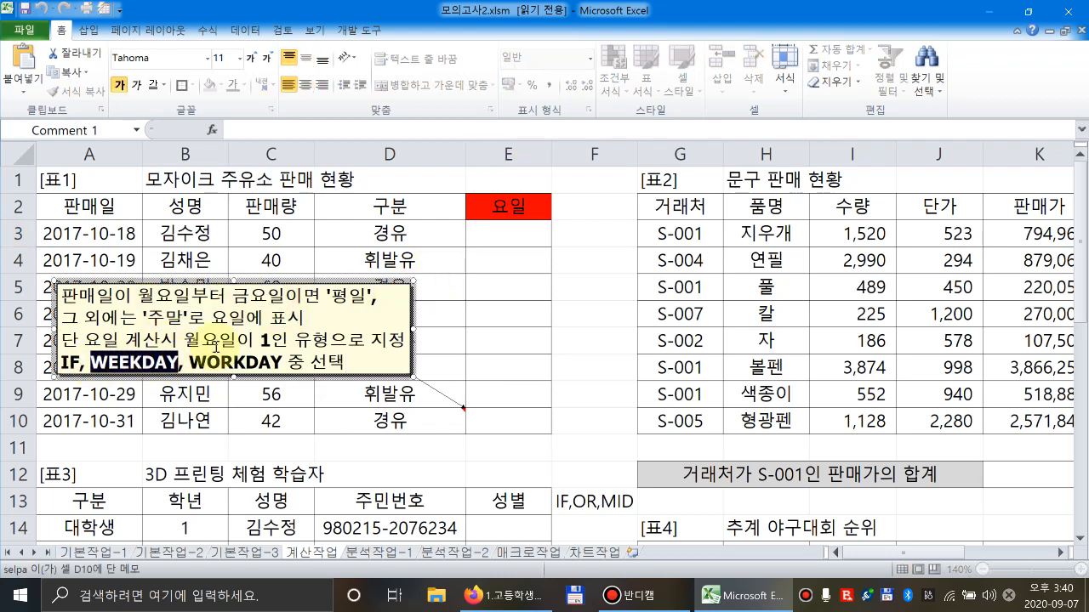
Start a formula in E3 and look up the descriptions of the functions beginning with W, from WEEKDAY to WORKDAY.
{"action": "left_click", "coordinate": [490, 241]}
{"action": "type", "text": "="}
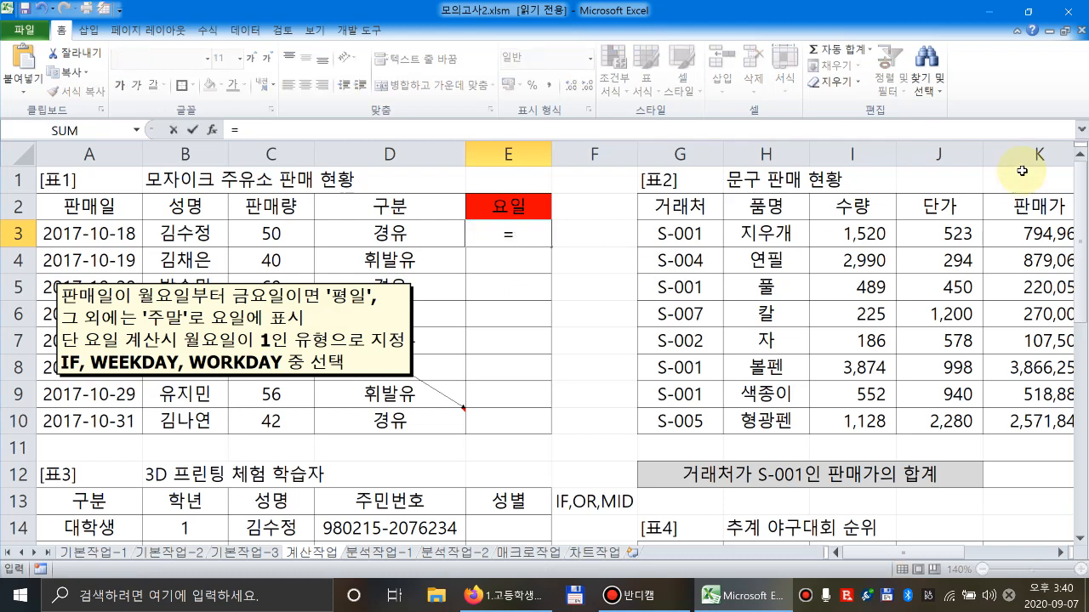
{"action": "type", "text": "W"}
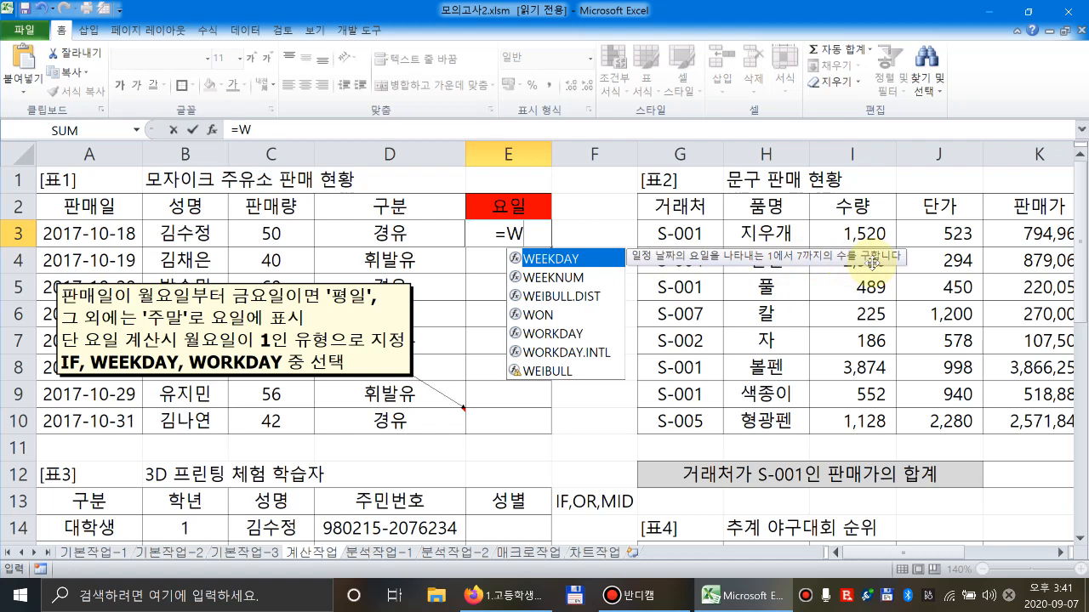
{"action": "key", "text": "Down"}
{"action": "key", "text": "Down"}
{"action": "key", "text": "Down"}
{"action": "key", "text": "Down"}
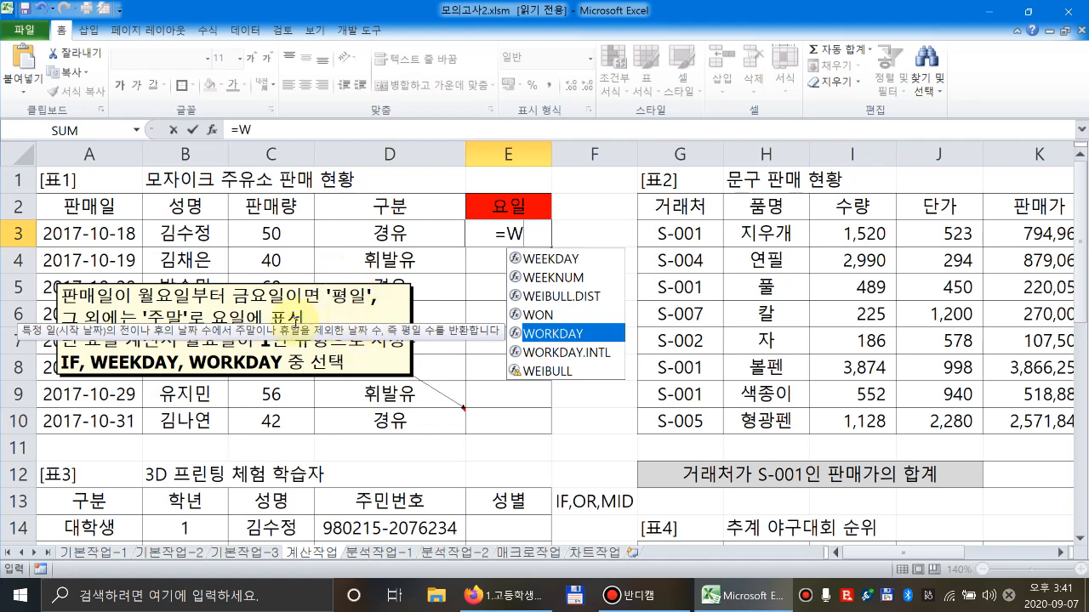
{"action": "key", "text": "Escape"}
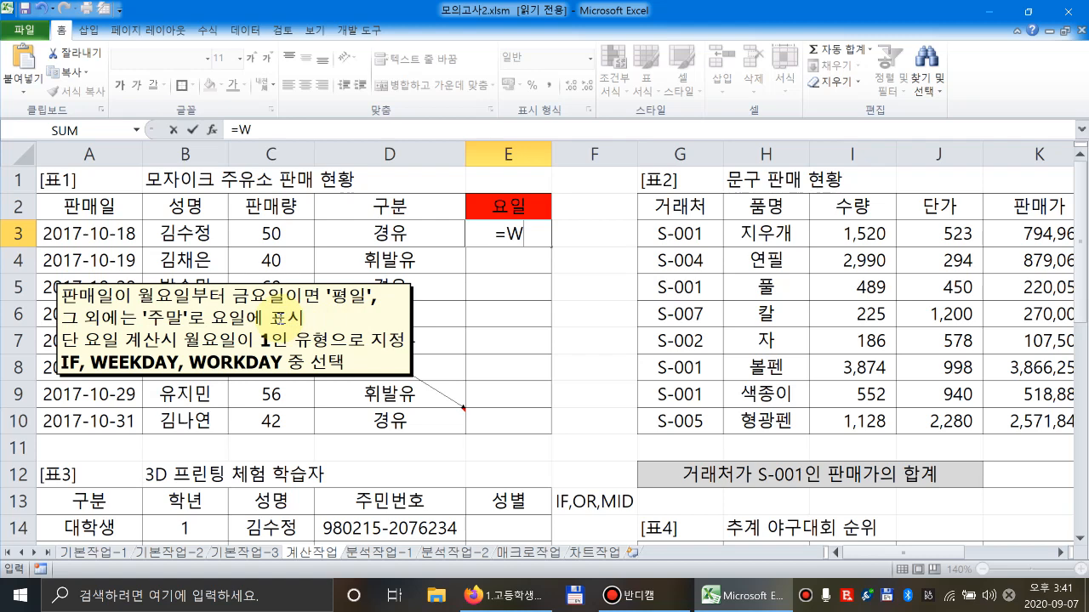
Clear the unfinished formula from cell E3.
{"action": "left_click", "coordinate": [179, 359]}
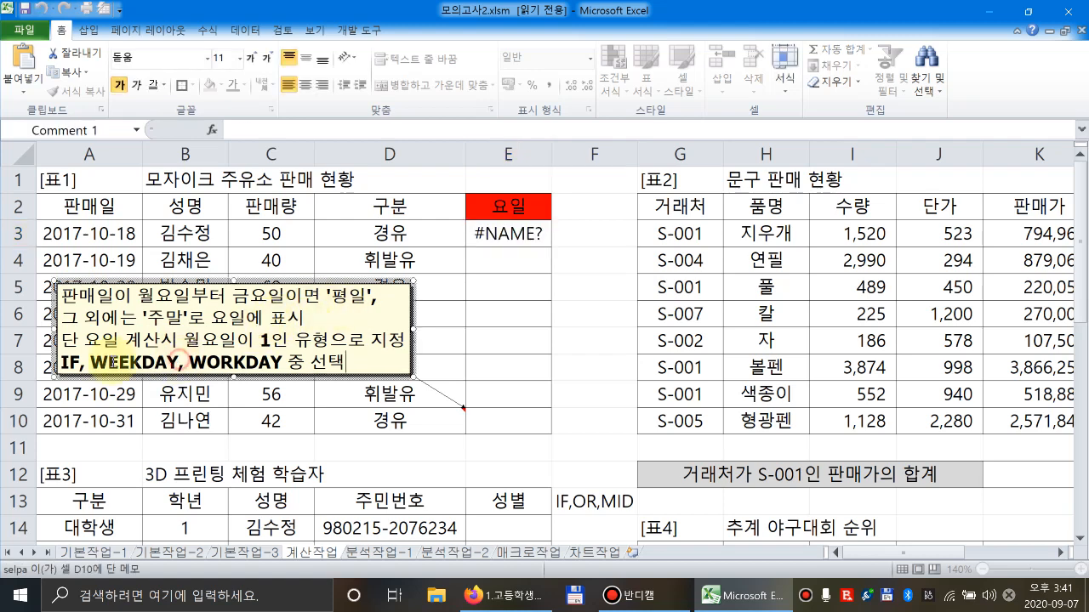
{"action": "left_click", "coordinate": [531, 238]}
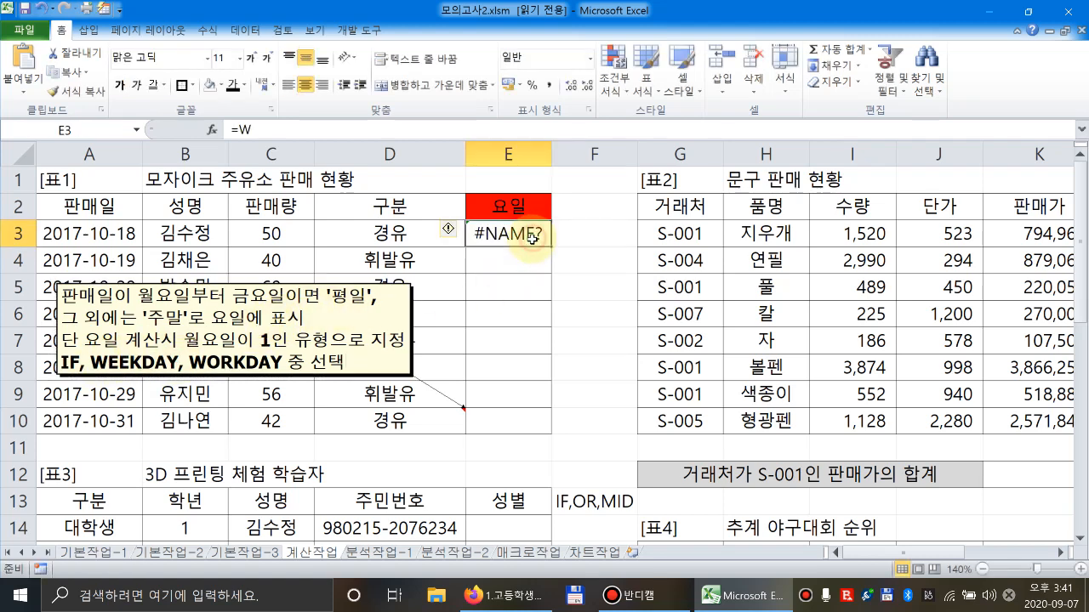
{"action": "type", "text": "="}
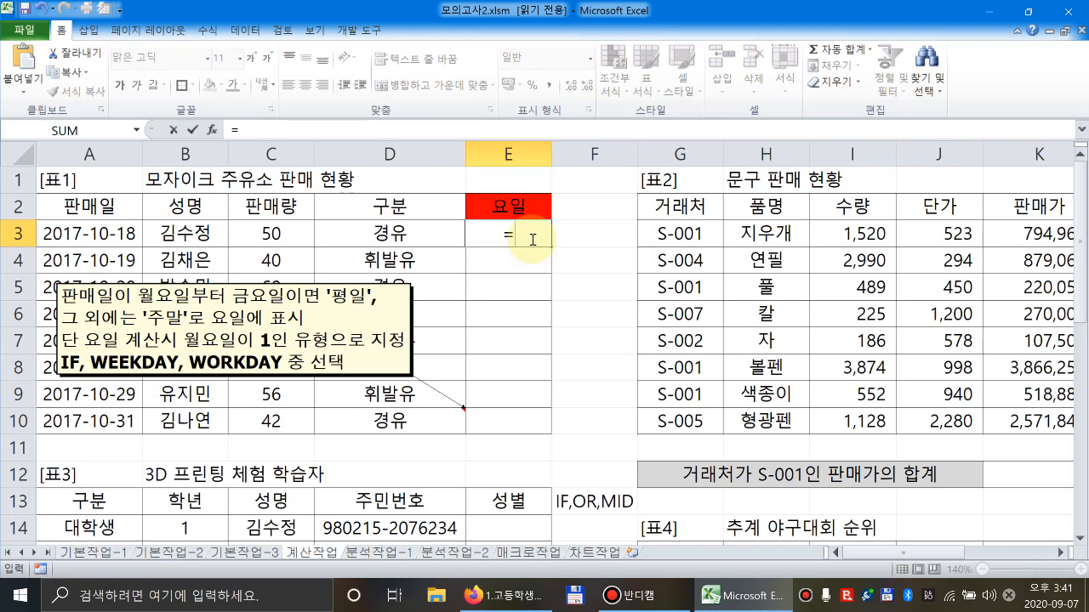
{"action": "key", "text": "Escape"}
{"action": "key", "text": "Delete"}
{"action": "key", "text": "Right"}
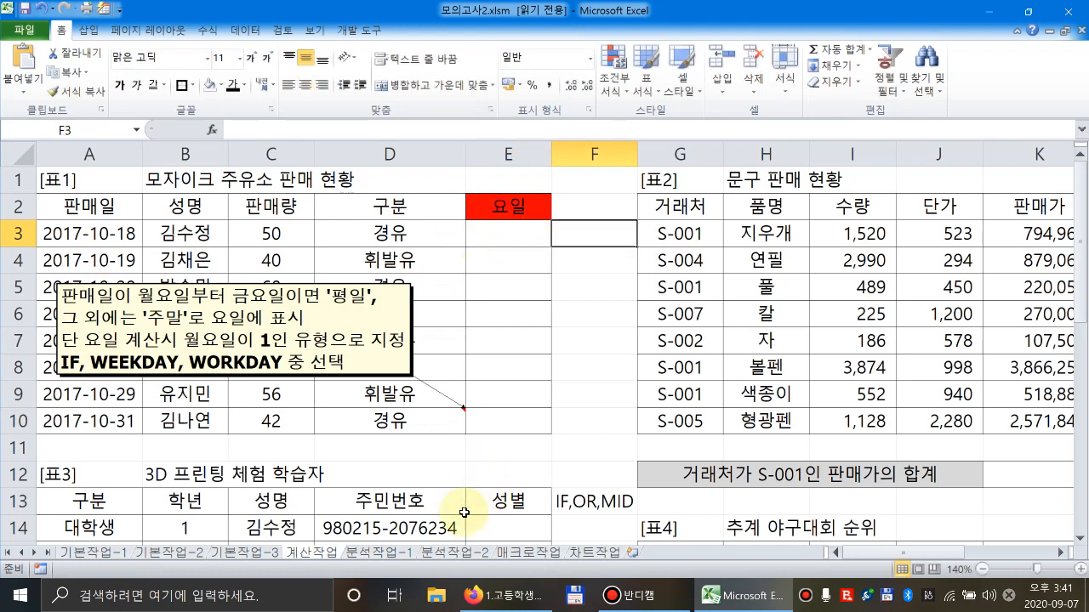
Insert a new worksheet and fill B2:B8 with the weekday names from 일 to 토.
{"action": "mouse_move", "coordinate": [685, 599]}
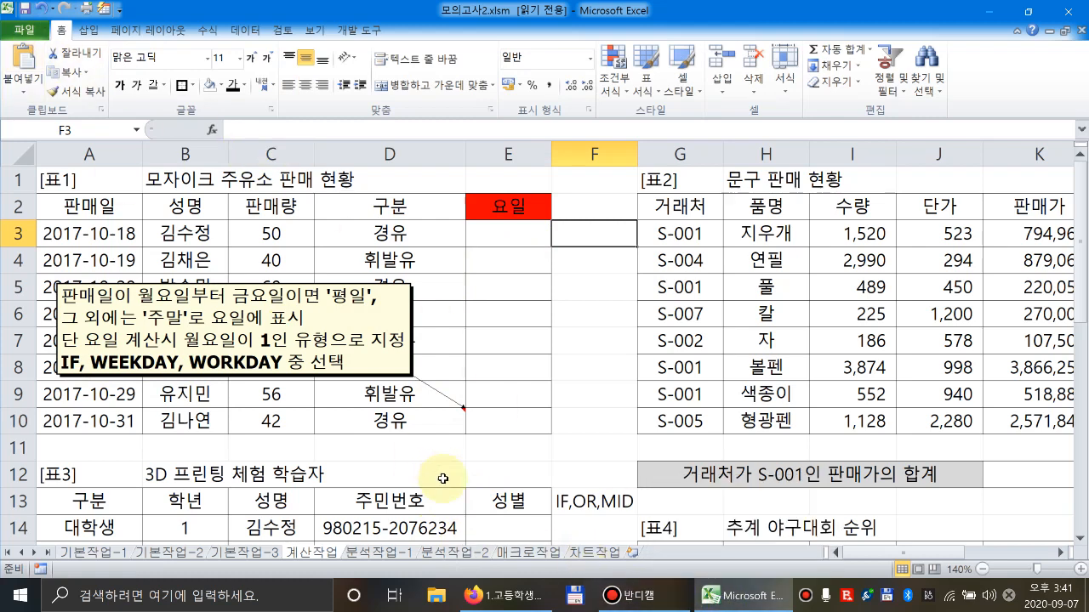
{"action": "left_click", "coordinate": [634, 553]}
{"action": "left_click", "coordinate": [128, 188]}
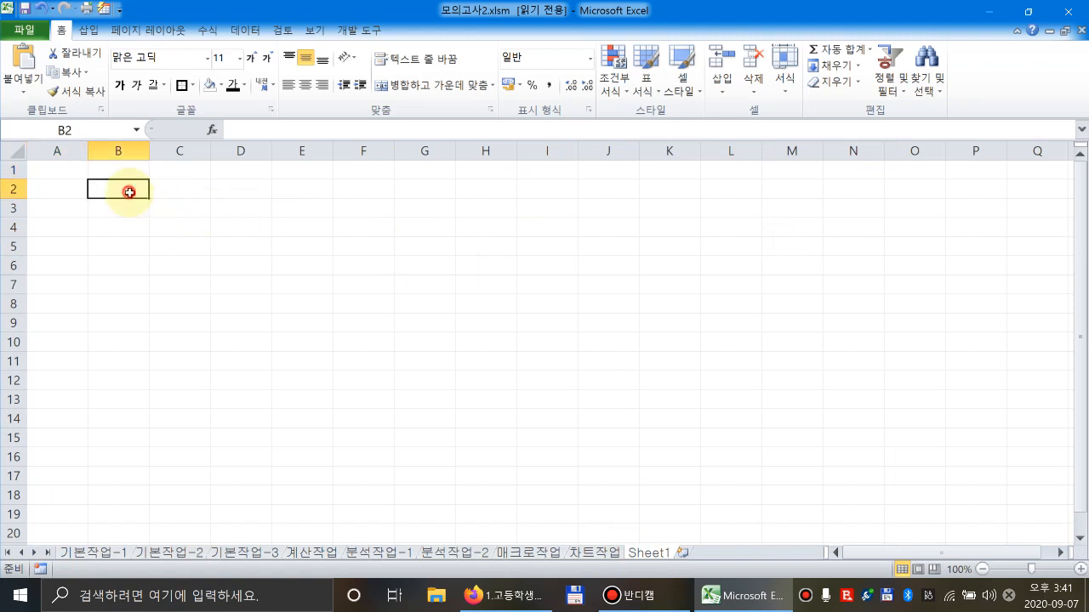
{"action": "type", "text": "D"}
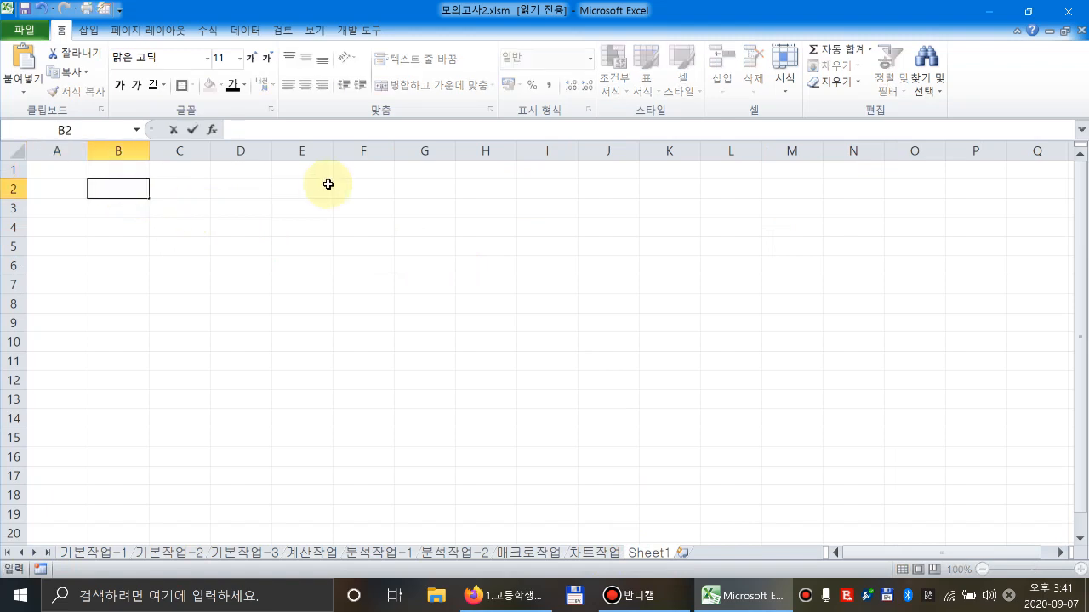
{"action": "type", "text": "일"}
{"action": "key", "text": "Return"}
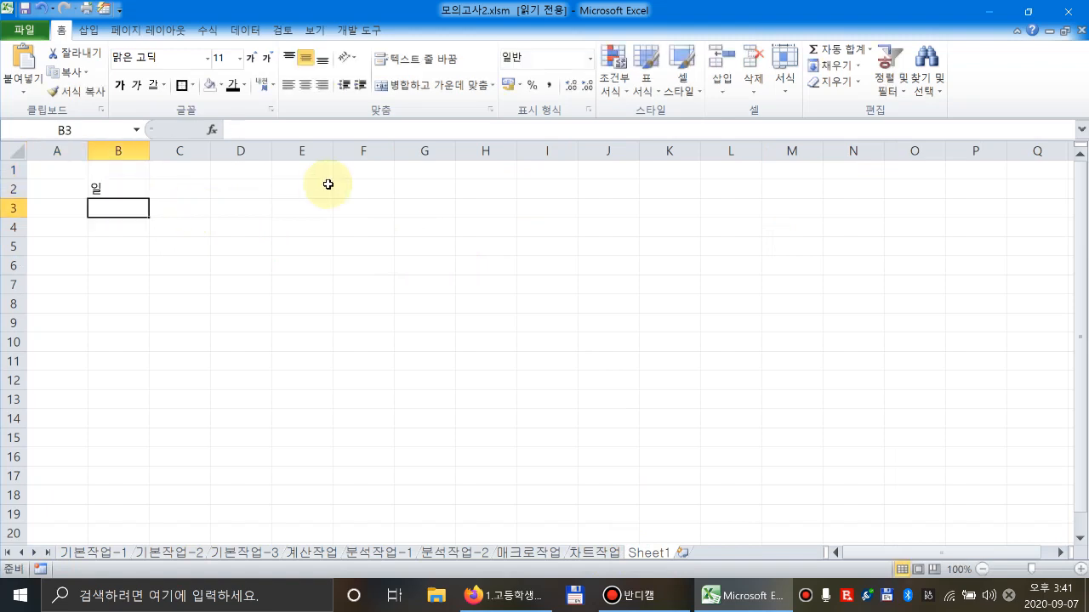
{"action": "left_click", "coordinate": [143, 187]}
{"action": "left_click_drag", "start_coordinate": [146, 202], "coordinate": [132, 312]}
{"action": "left_click", "coordinate": [238, 262]}
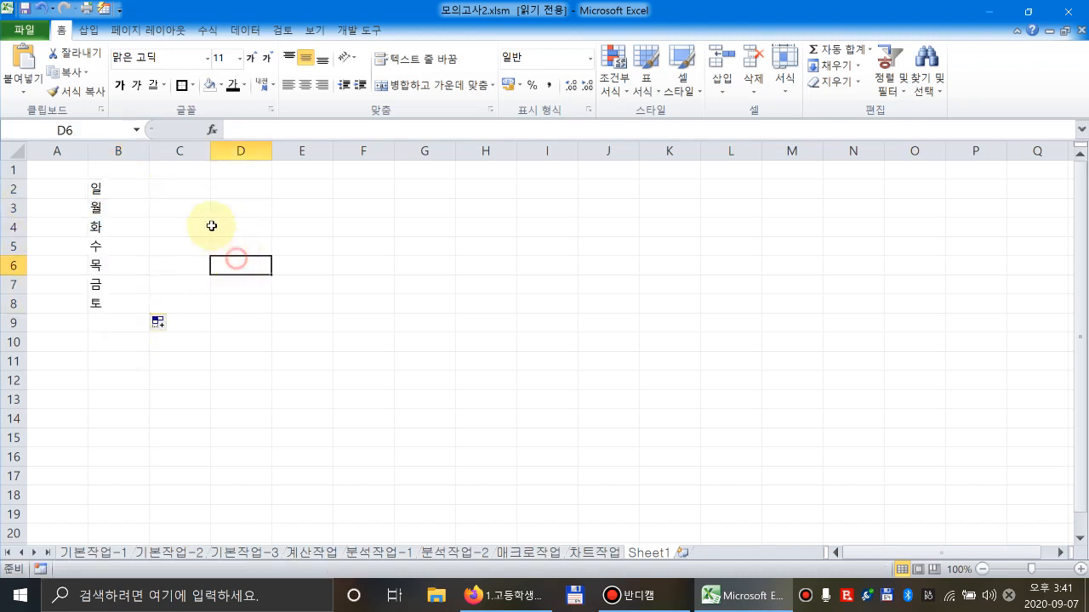
Number the weekdays from 1 to 7 in A2:A8.
{"action": "left_click", "coordinate": [78, 189]}
{"action": "type", "text": "1"}
{"action": "key", "text": "Return"}
{"action": "type", "text": "2"}
{"action": "key", "text": "Return"}
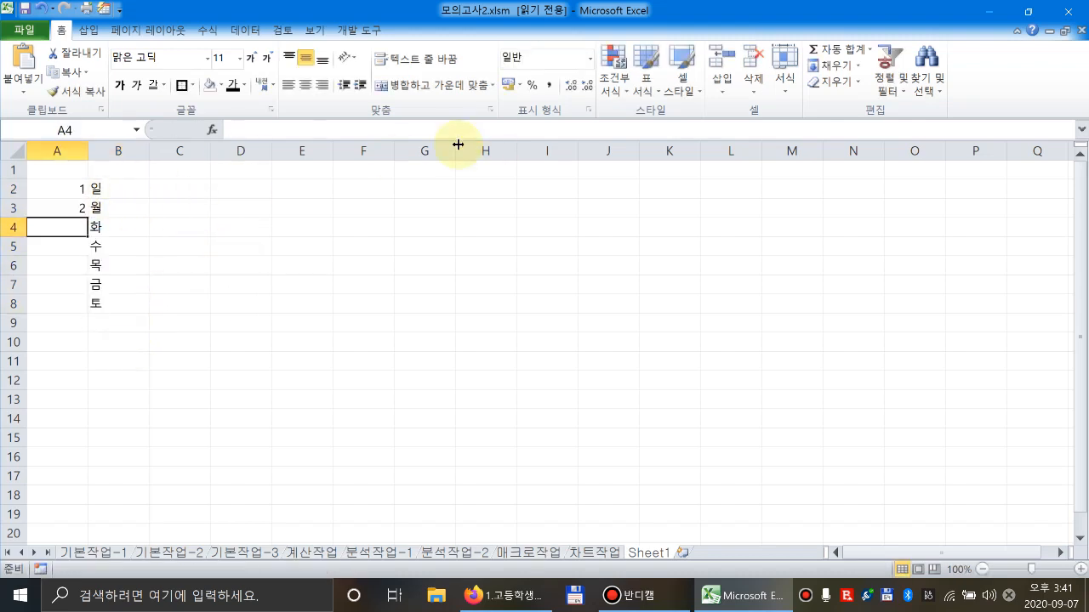
{"action": "left_click", "coordinate": [56, 193]}
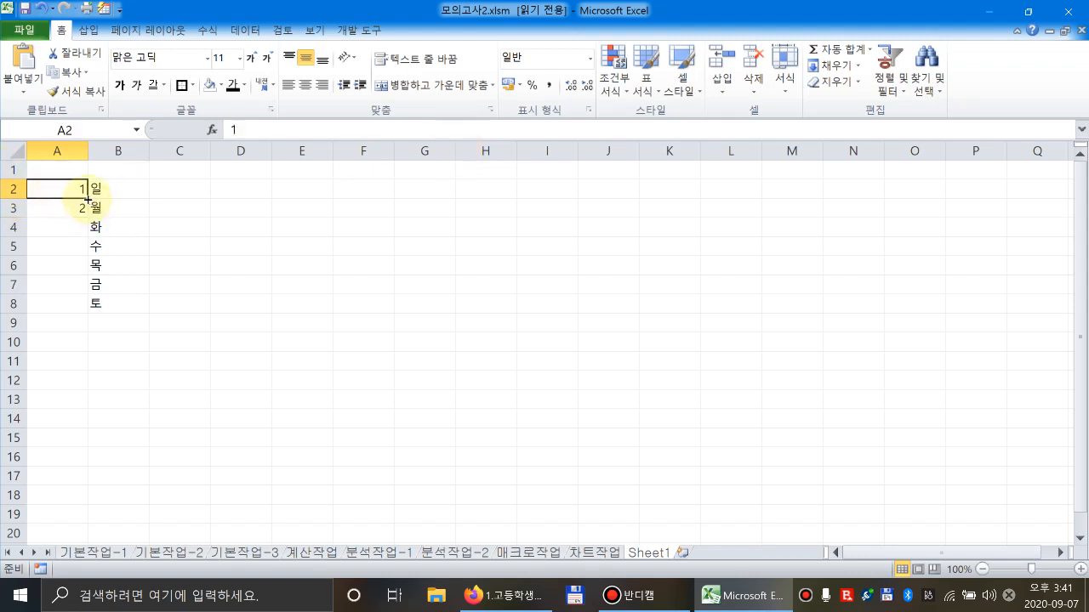
{"action": "left_click_drag", "start_coordinate": [87, 198], "coordinate": [97, 306]}
{"action": "left_click", "coordinate": [68, 170]}
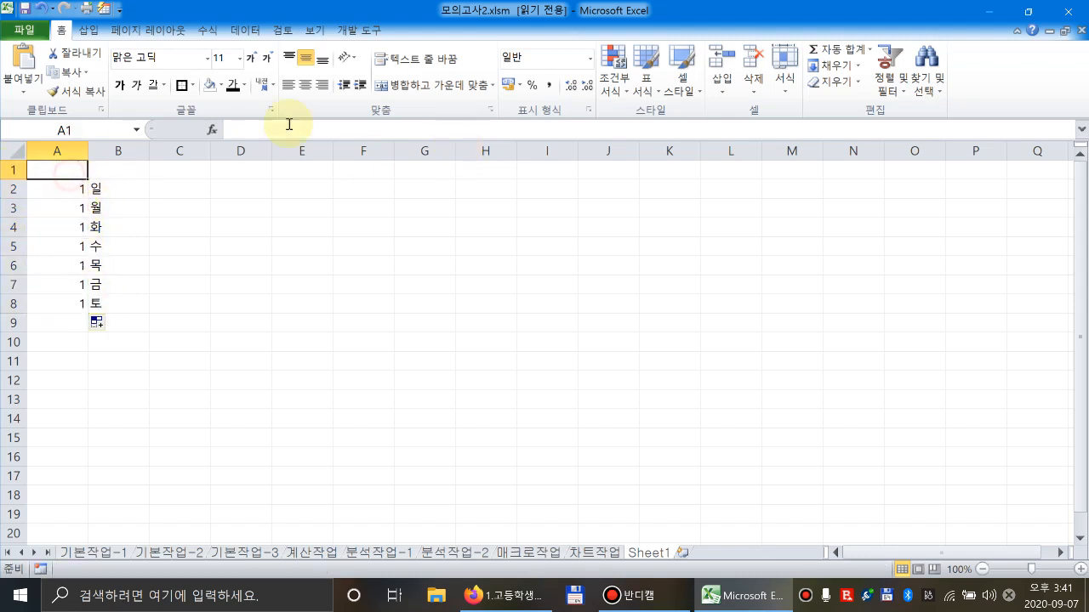
{"action": "left_click", "coordinate": [77, 188]}
{"action": "left_click_drag", "start_coordinate": [87, 199], "coordinate": [98, 304]}
Enter the headings 옵션=0 in A1 and 옵션=1 in C1.
{"action": "left_click", "coordinate": [48, 168]}
{"action": "type", "text": "오"}
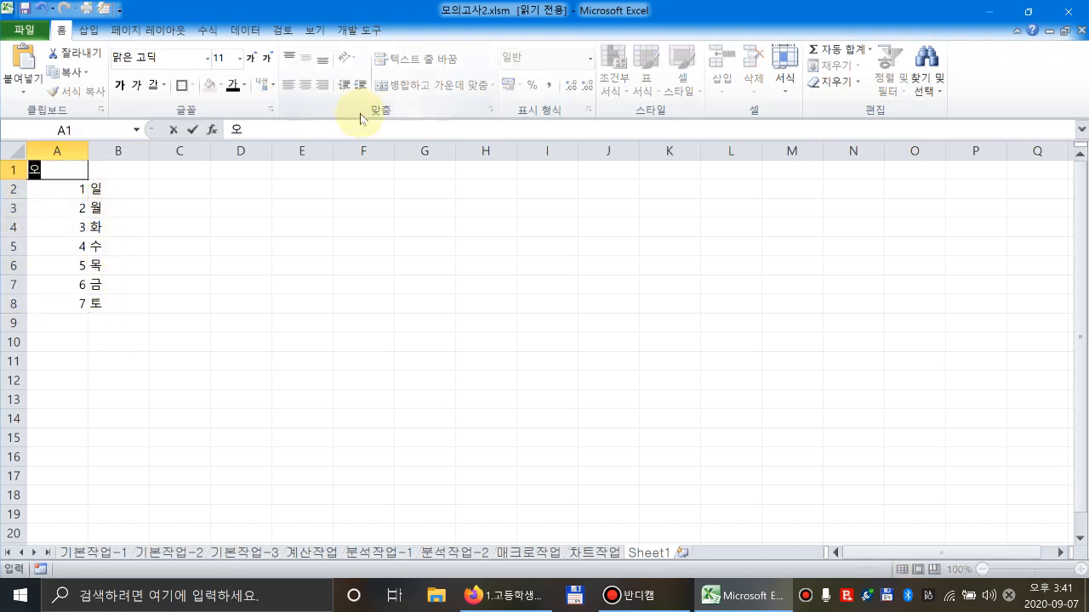
{"action": "type", "text": "ㅂ션"}
{"action": "type", "text": "=0"}
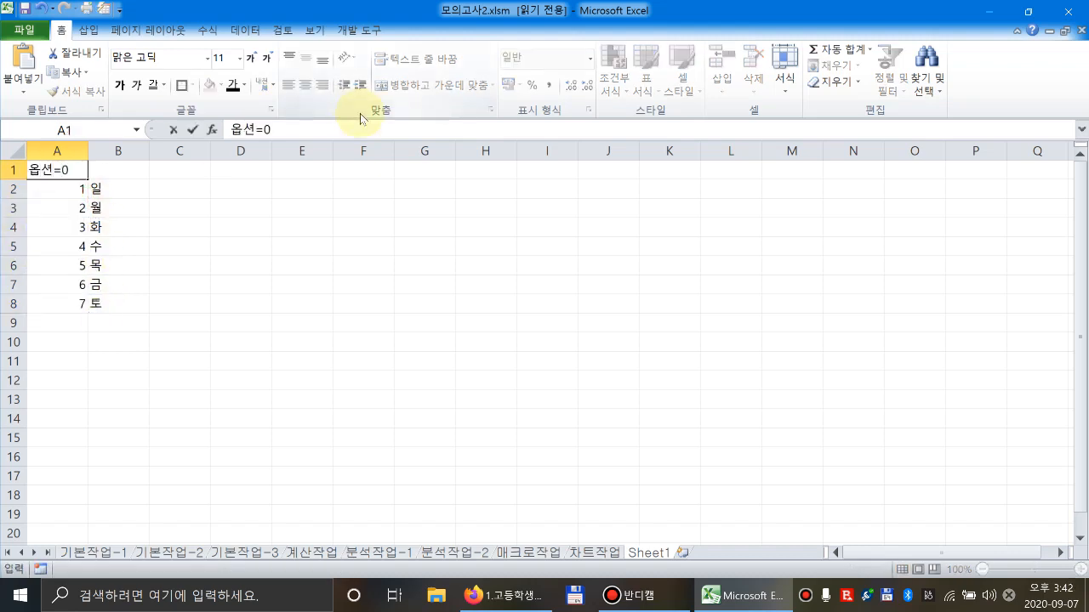
{"action": "key", "text": "Tab"}
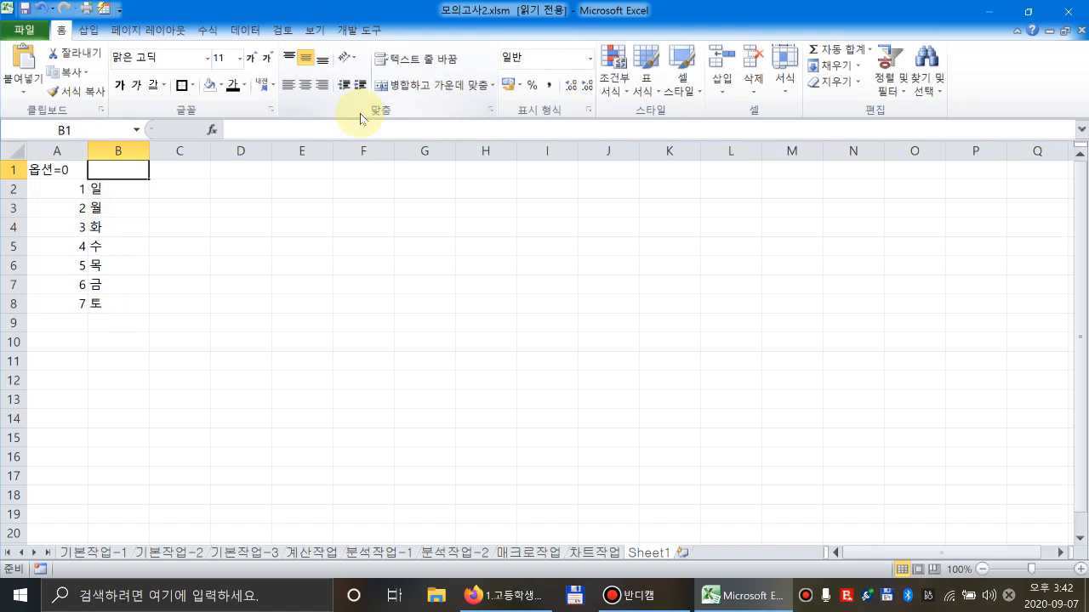
{"action": "key", "text": "Down"}
{"action": "key", "text": "Right"}
{"action": "key", "text": "Up"}
{"action": "type", "text": "옵션=1"}
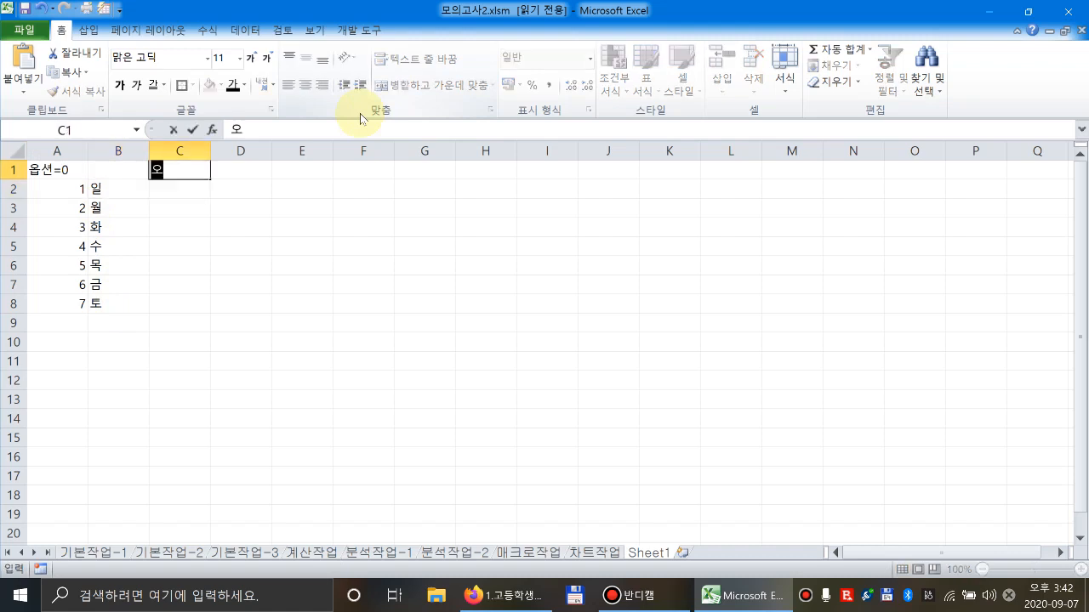
{"action": "key", "text": "Return"}
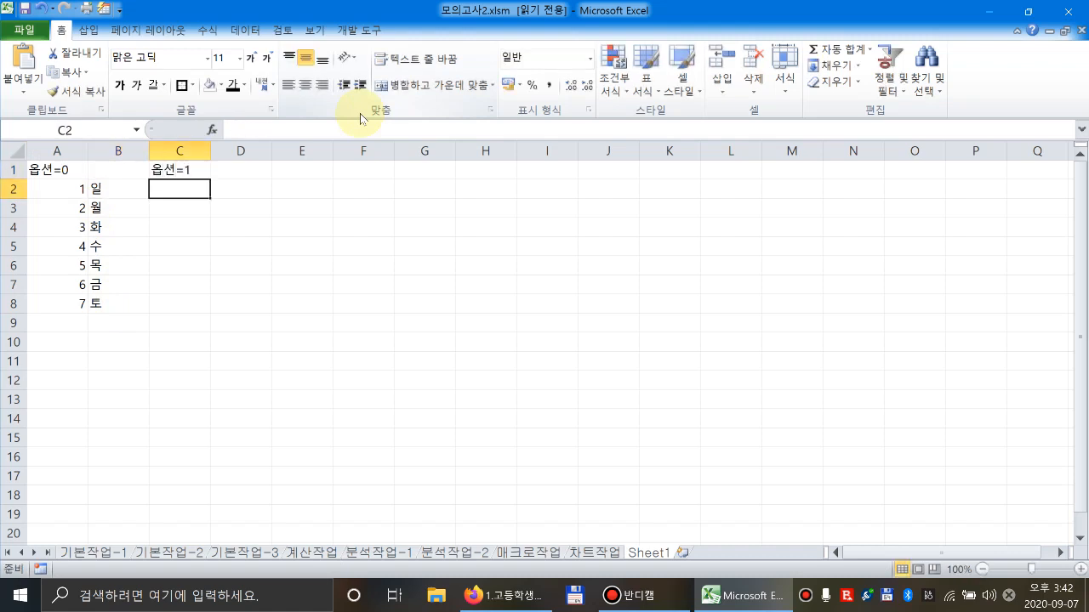
Copy the numbered weekday list in A2:B8 to C2:D8 under the 옵션=1 heading.
{"action": "key", "text": "Left"}
{"action": "key", "text": "Left"}
{"action": "key", "text": "shift+Right"}
{"action": "key", "text": "shift+Down"}
{"action": "key", "text": "shift+Down"}
{"action": "key", "text": "shift+Down"}
{"action": "key", "text": "shift+Down"}
{"action": "key", "text": "shift+Down"}
{"action": "key", "text": "shift+Down"}
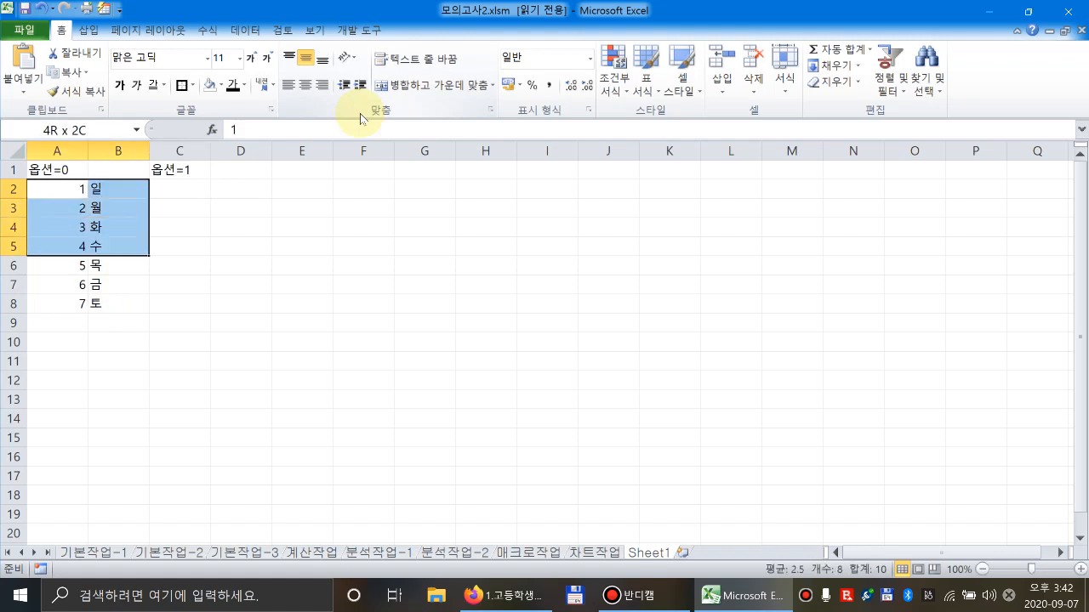
{"action": "key", "text": "ctrl+c"}
{"action": "key", "text": "Right"}
{"action": "key", "text": "Right"}
{"action": "key", "text": "ctrl+v"}
Copy 월 and 화 from D3:D4 one row up so the 옵션=1 list starts with 월 in D2.
{"action": "key", "text": "Right"}
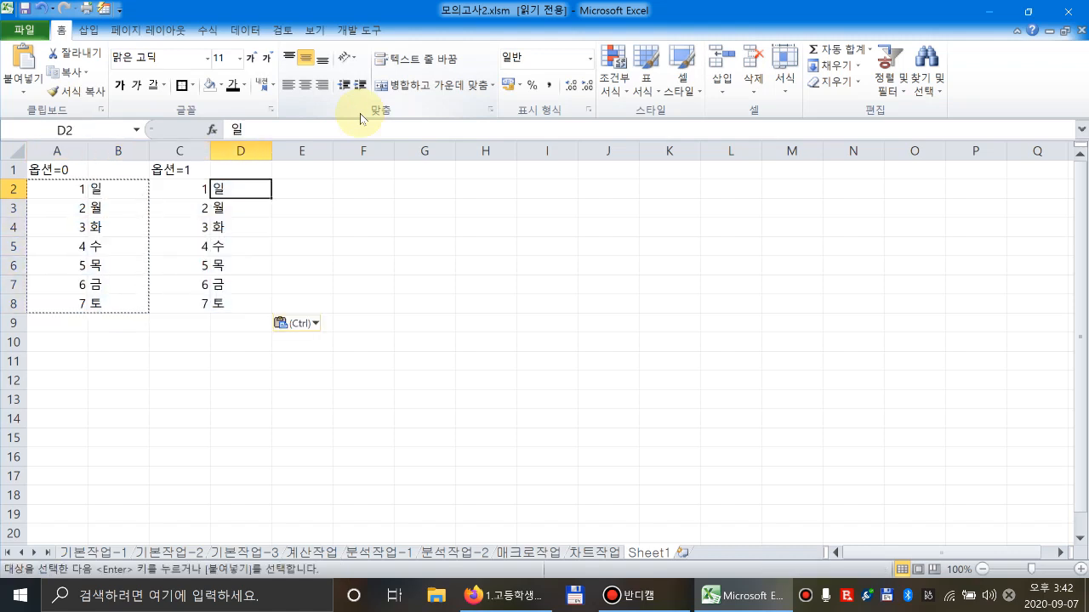
{"action": "key", "text": "Down"}
{"action": "key", "text": "shift+Down"}
{"action": "key", "text": "shift+Down"}
{"action": "key", "text": "shift+Down"}
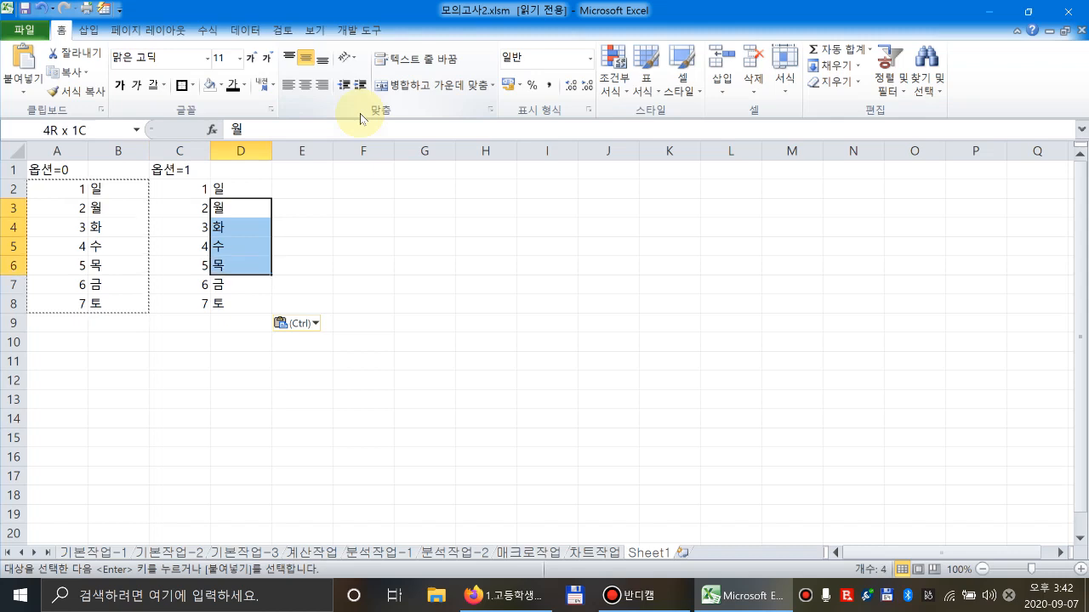
{"action": "key", "text": "shift+Up"}
{"action": "key", "text": "shift+Up"}
{"action": "key", "text": "ctrl+c"}
{"action": "key", "text": "Up"}
{"action": "key", "text": "ctrl+v"}
{"action": "key", "text": "Escape"}
{"action": "key", "text": "Down"}
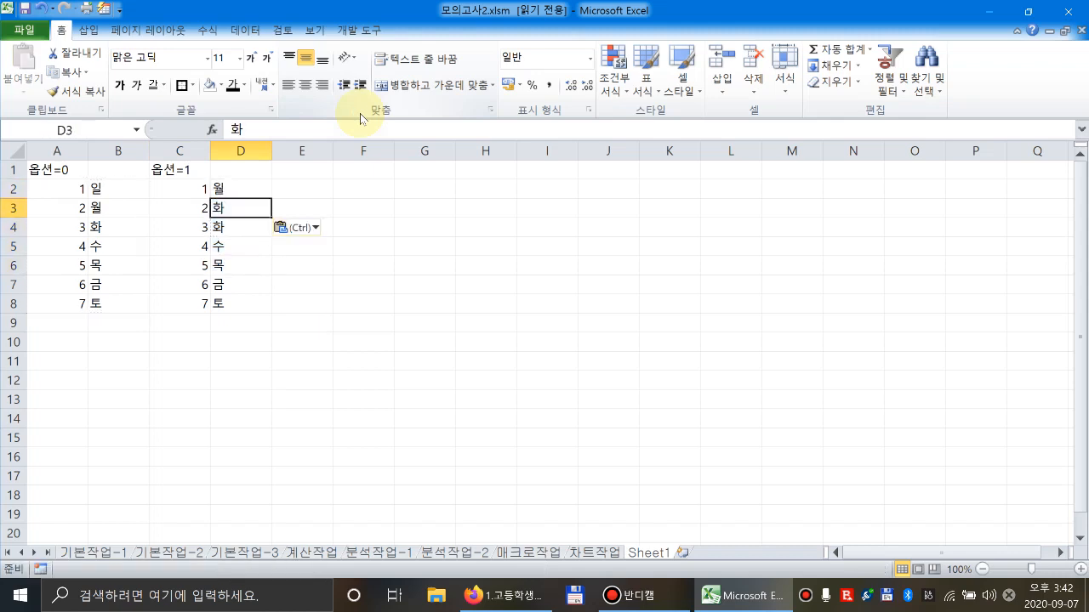
Fill the weekday series from D2 through D8 so it runs from 월 to 일.
{"action": "left_click", "coordinate": [267, 185]}
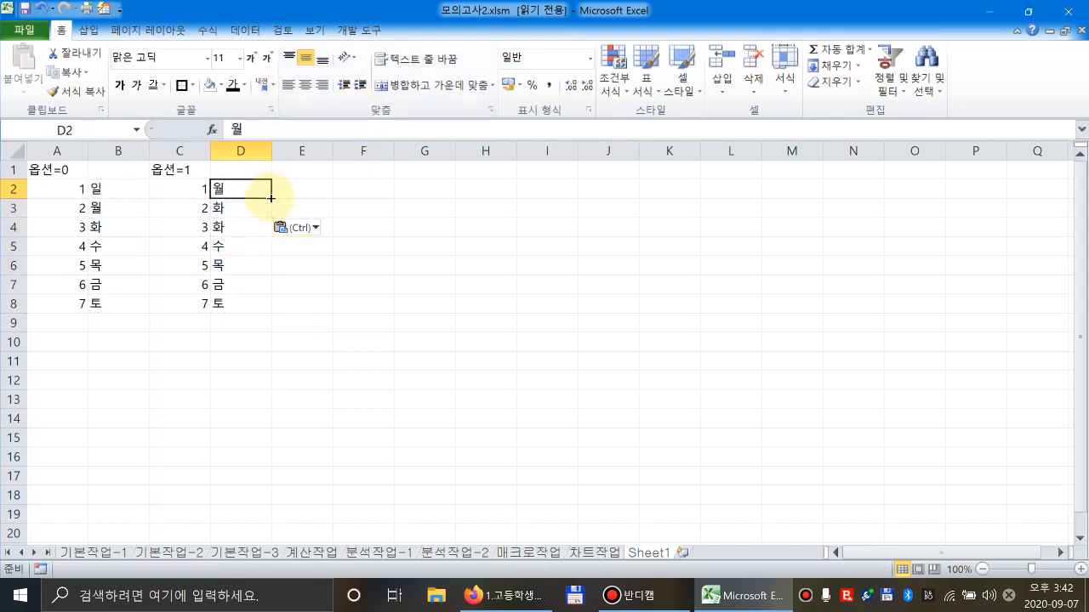
{"action": "left_click_drag", "start_coordinate": [270, 197], "coordinate": [267, 308]}
{"action": "left_click", "coordinate": [432, 225]}
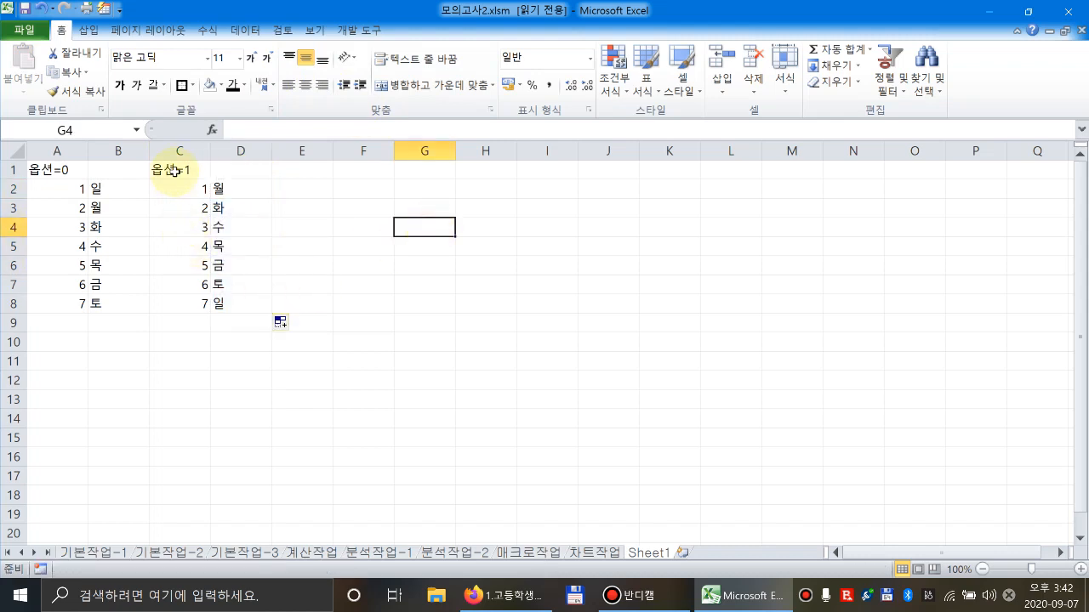
Insert a blank column before column C to separate the two option tables.
{"action": "left_click", "coordinate": [170, 152]}
{"action": "right_click", "coordinate": [154, 152]}
{"action": "left_click", "coordinate": [243, 257]}
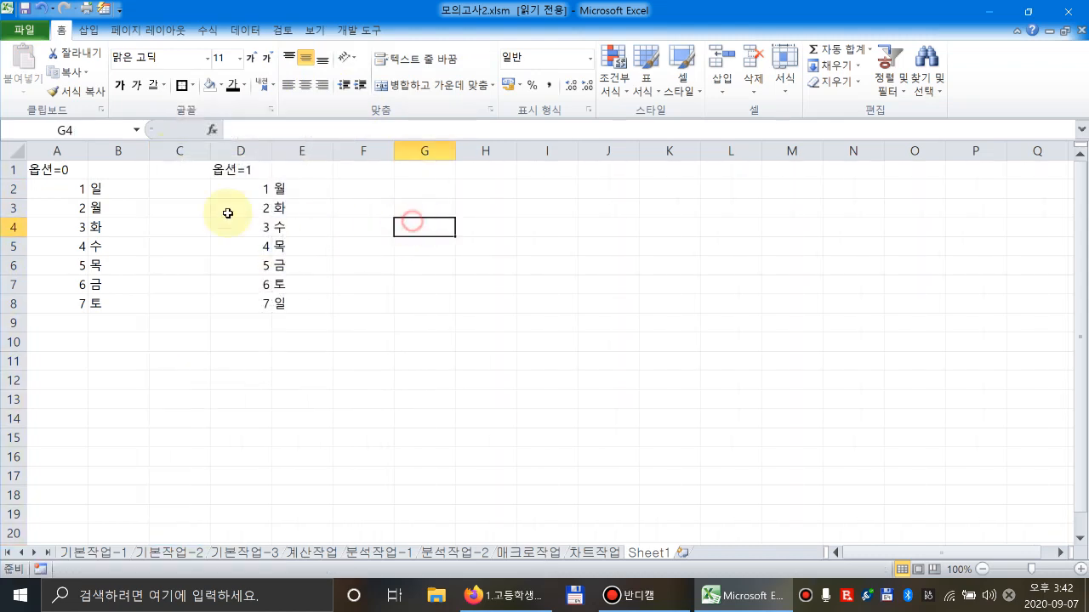
Compare the weekday numbering of the 옵션=0 and 옵션=1 tables, focusing on 월 to 금 in D2:E6.
{"action": "left_click", "coordinate": [68, 167]}
{"action": "left_click", "coordinate": [85, 189]}
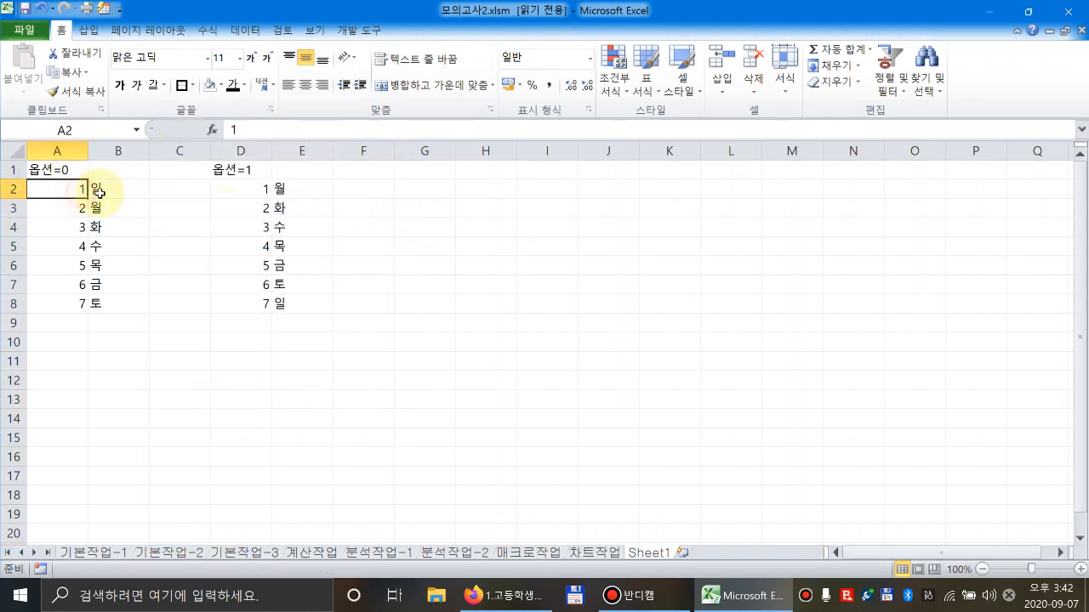
{"action": "left_click", "coordinate": [102, 191]}
{"action": "left_click", "coordinate": [284, 192]}
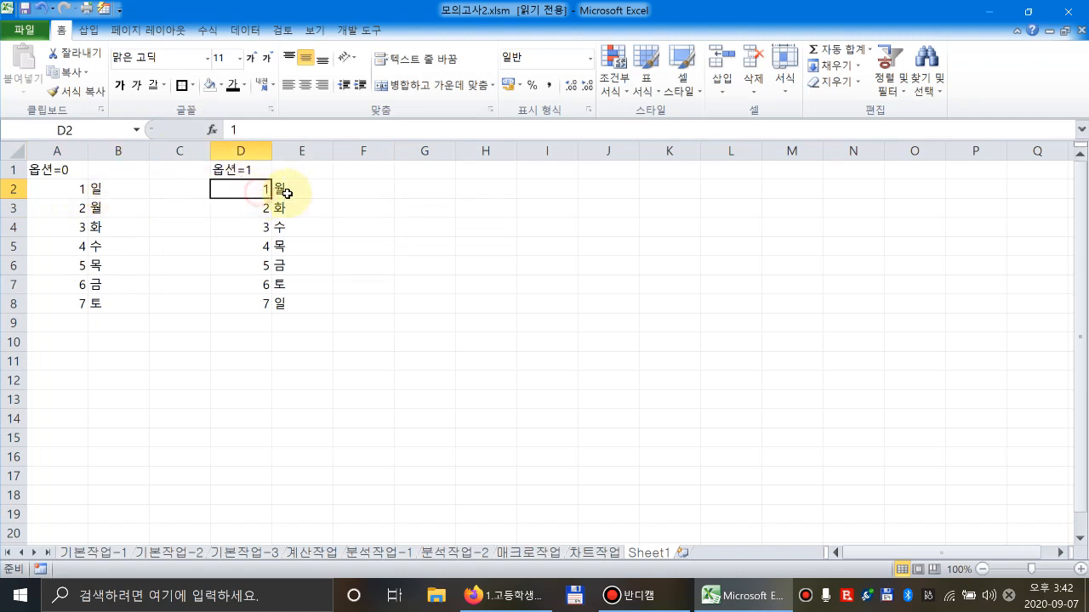
{"action": "left_click", "coordinate": [287, 193]}
{"action": "left_click", "coordinate": [259, 170]}
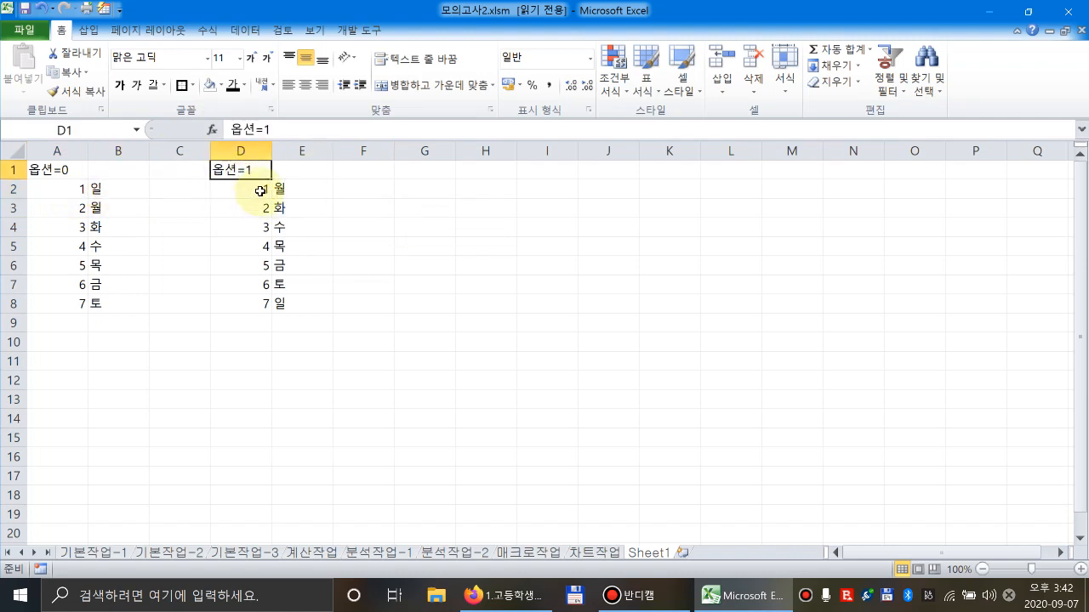
{"action": "left_click", "coordinate": [260, 191]}
{"action": "left_click", "coordinate": [287, 190]}
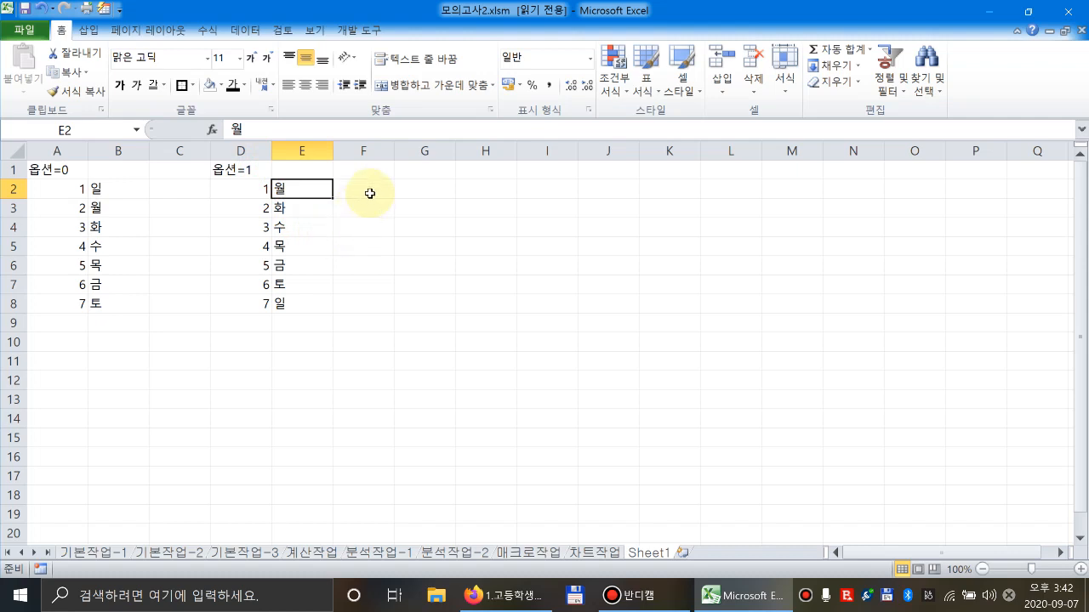
{"action": "left_click_drag", "start_coordinate": [267, 188], "coordinate": [286, 269]}
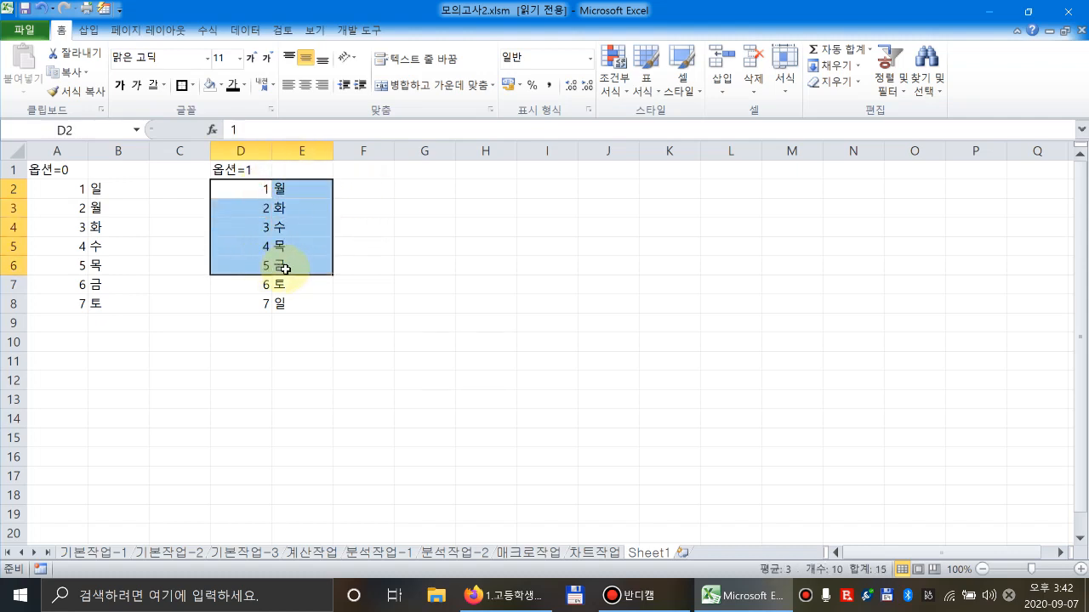
Fill the 월 to 금 rows D2:E6 with yellow.
{"action": "left_click", "coordinate": [220, 85]}
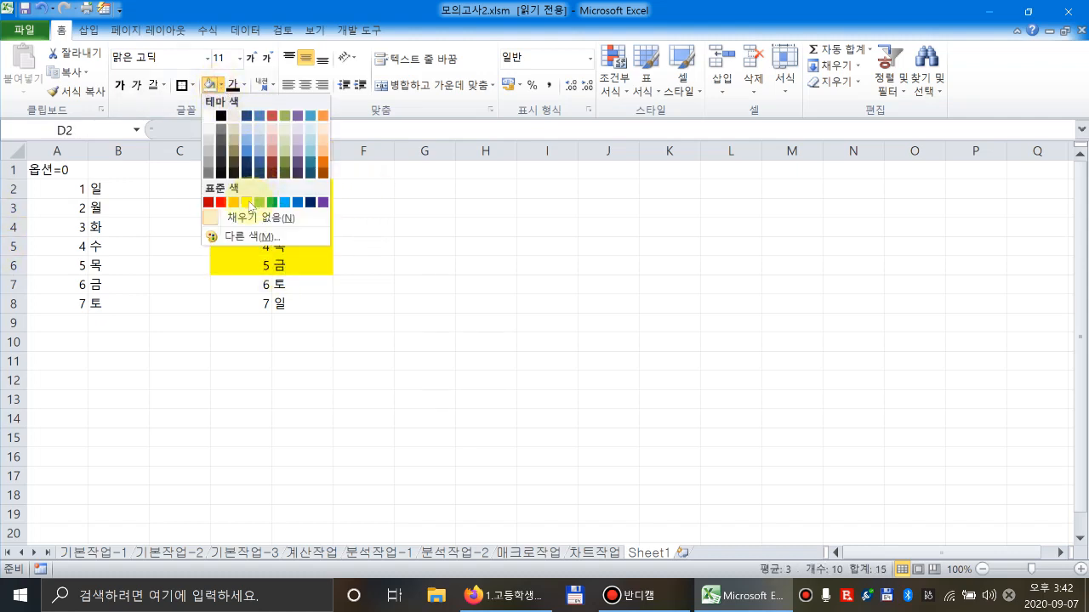
{"action": "left_click", "coordinate": [247, 202]}
{"action": "left_click", "coordinate": [408, 223]}
Note the weekday rule beside the tables: 평일 in G2 and WEEKDAY()<=5 in H2.
{"action": "left_click", "coordinate": [412, 190]}
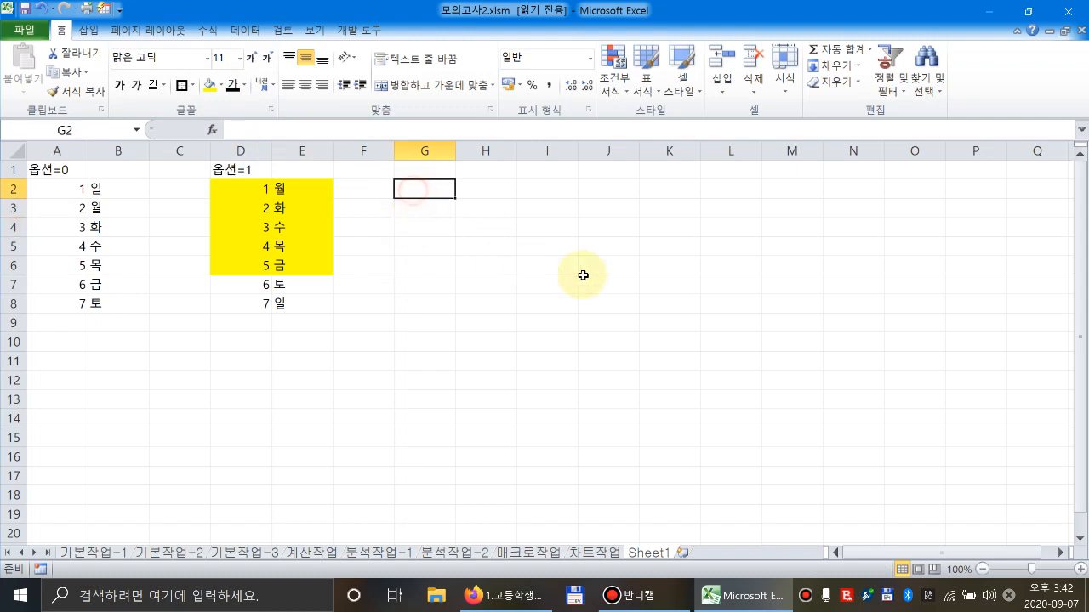
{"action": "type", "text": "평일<=5"}
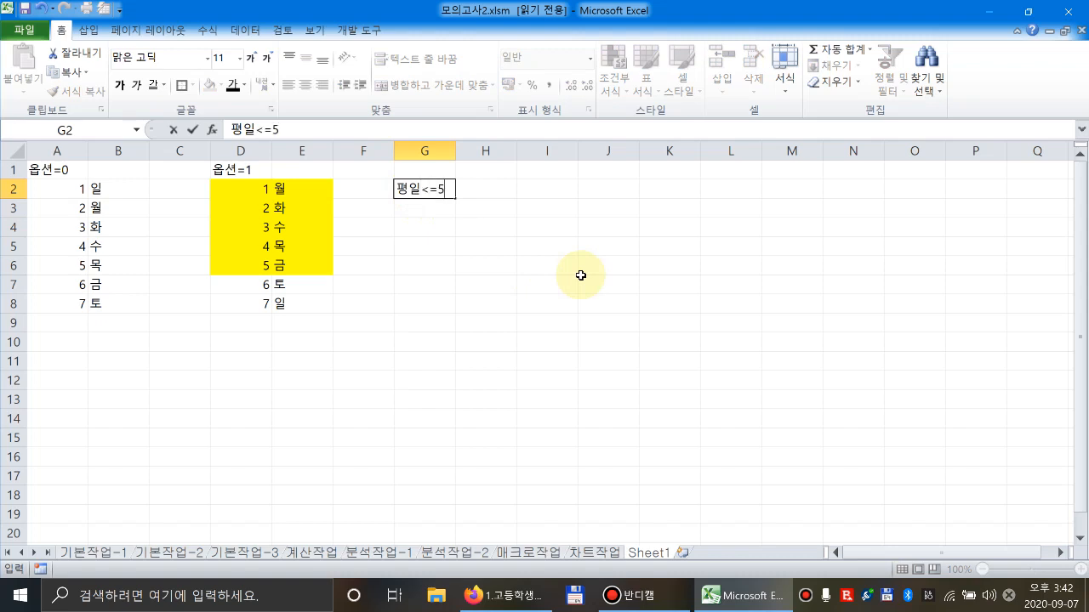
{"action": "key", "text": "BackSpace"}
{"action": "key", "text": "BackSpace"}
{"action": "key", "text": "BackSpace"}
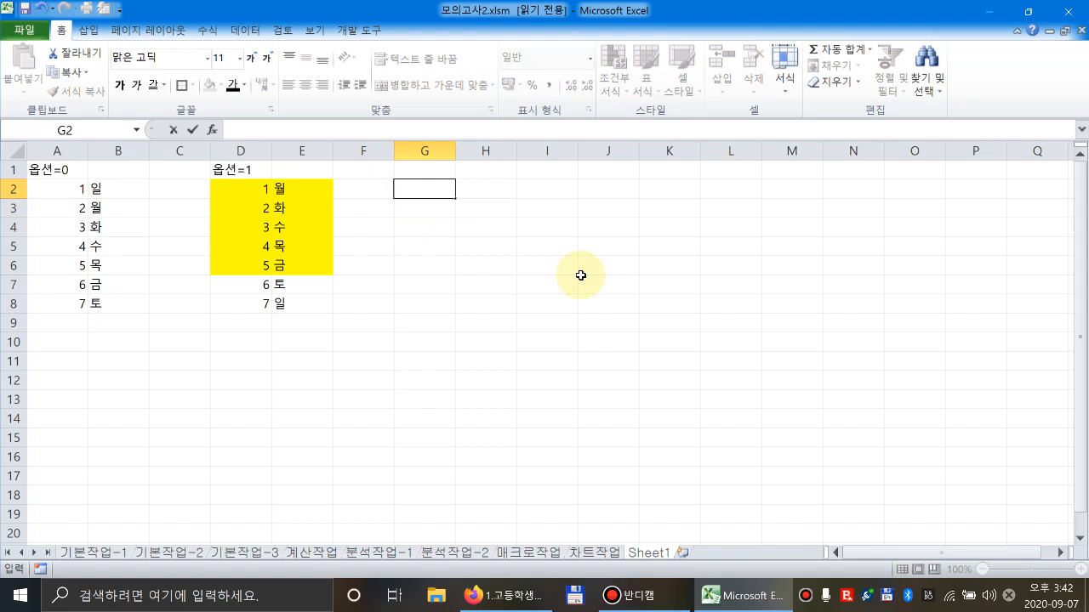
{"action": "type", "text": "평일"}
{"action": "key", "text": "Tab"}
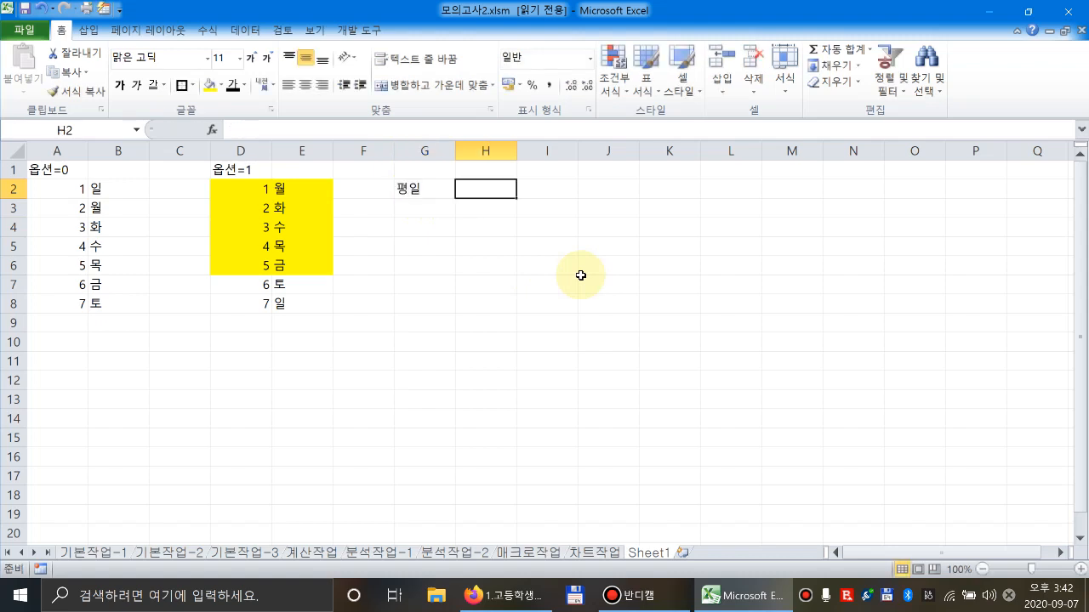
{"action": "type", "text": "WEEKDAY()<"}
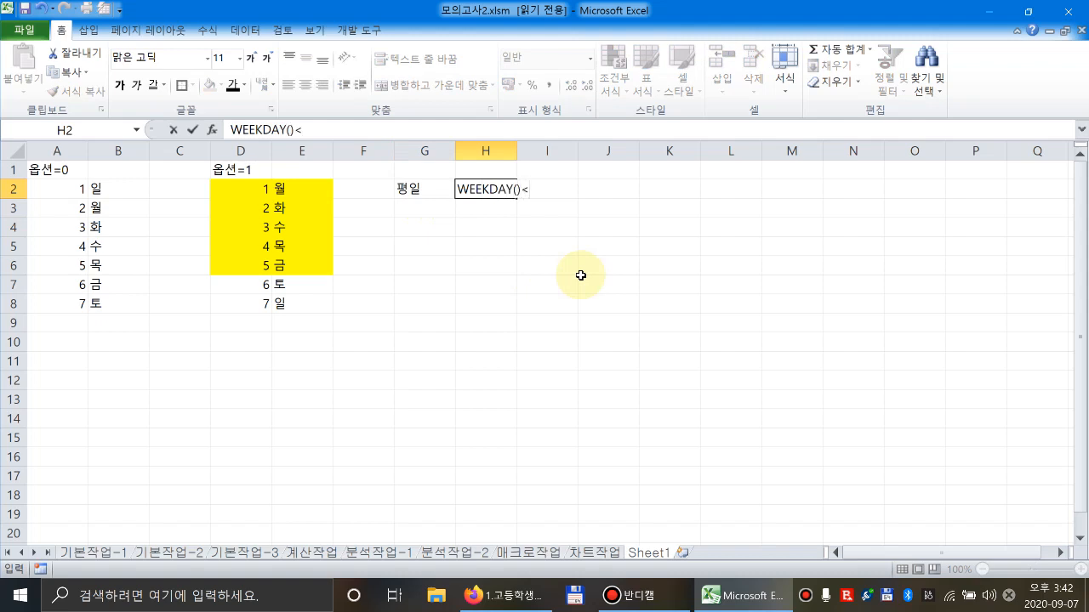
{"action": "type", "text": "=5"}
{"action": "key", "text": "Return"}
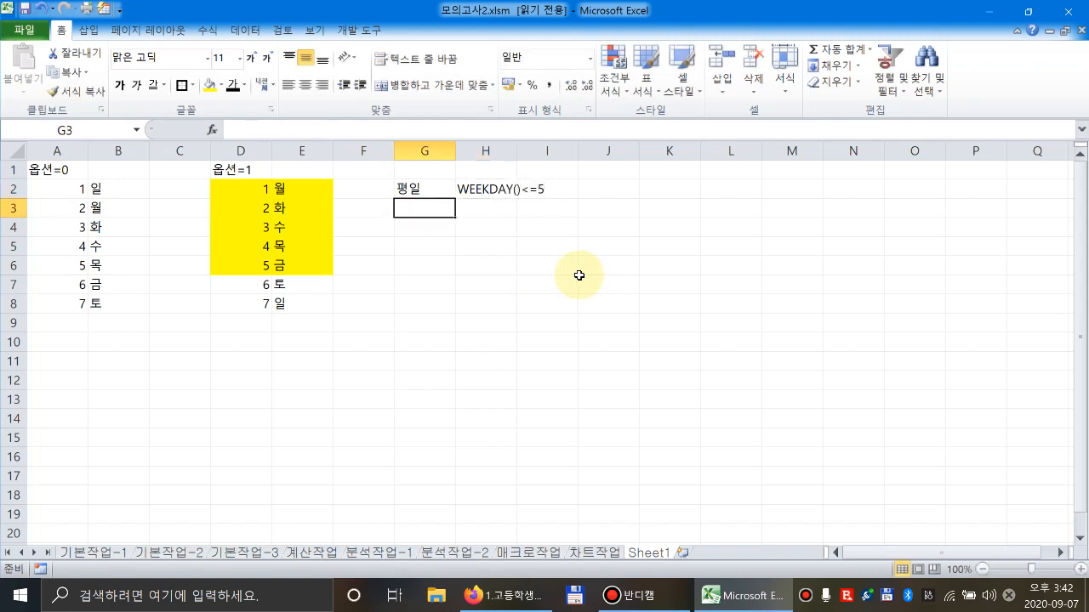
Note the weekend rule two rows below: 주말 in G4 and 나머지 in H4.
{"action": "left_click_drag", "start_coordinate": [256, 188], "coordinate": [263, 266]}
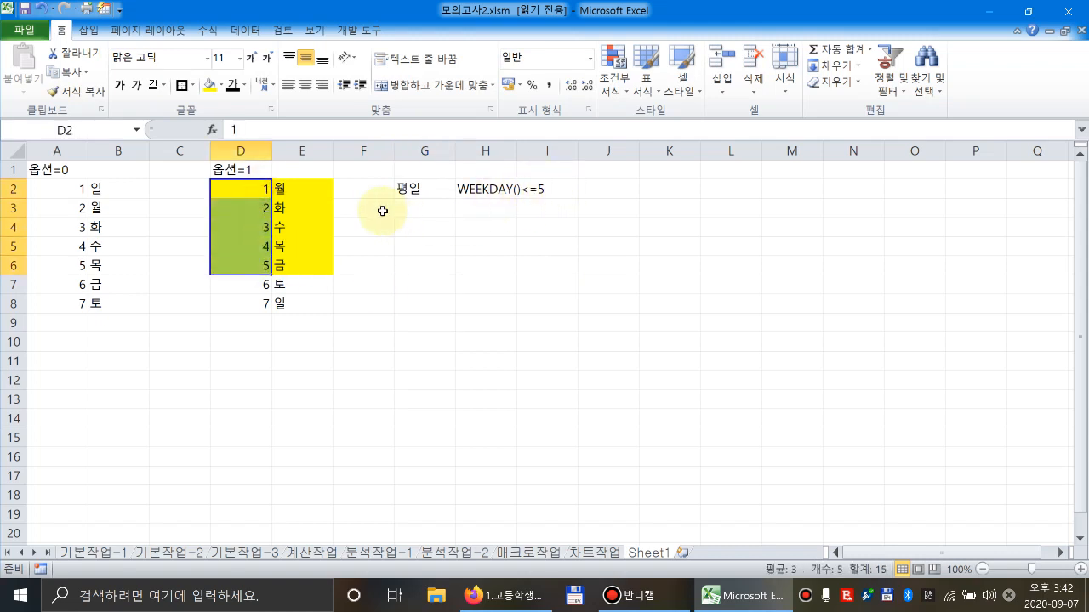
{"action": "left_click", "coordinate": [428, 229]}
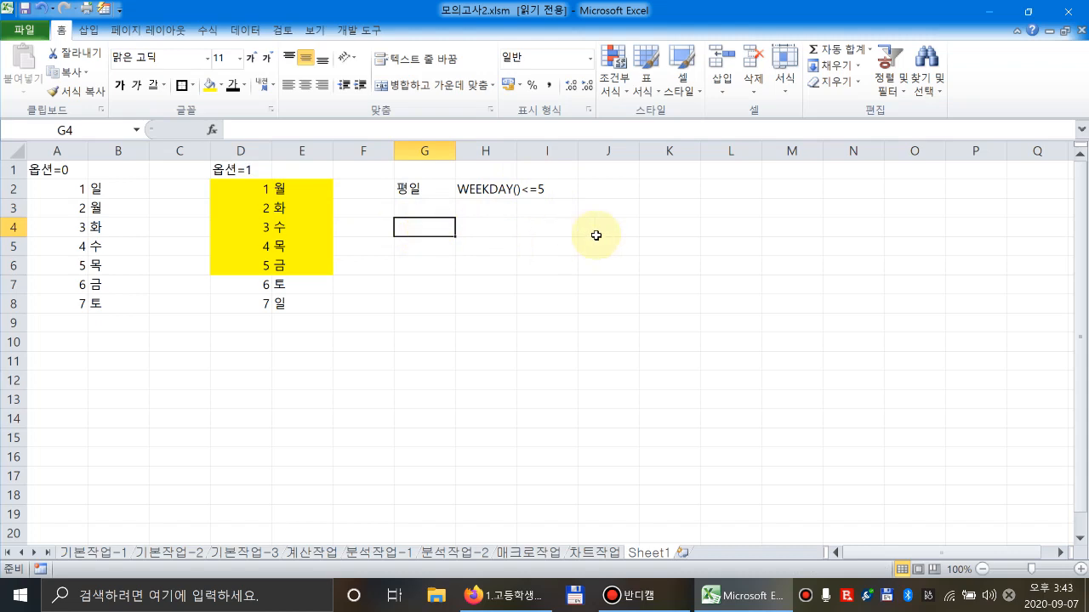
{"action": "type", "text": "주말"}
{"action": "key", "text": "Tab"}
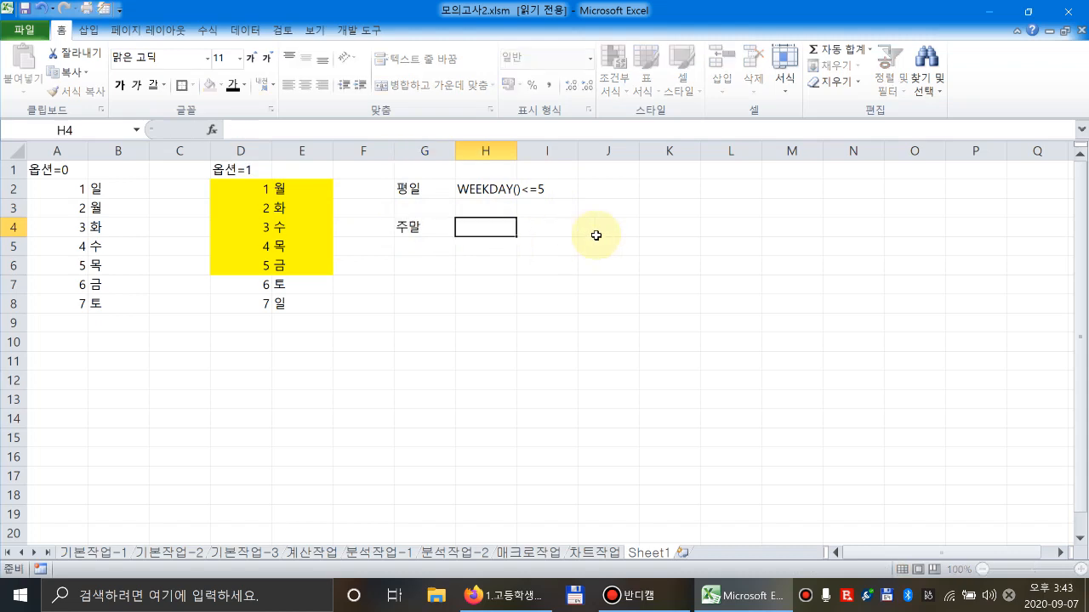
{"action": "key", "text": "Right"}
{"action": "key", "text": "Left"}
{"action": "type", "text": "나머지"}
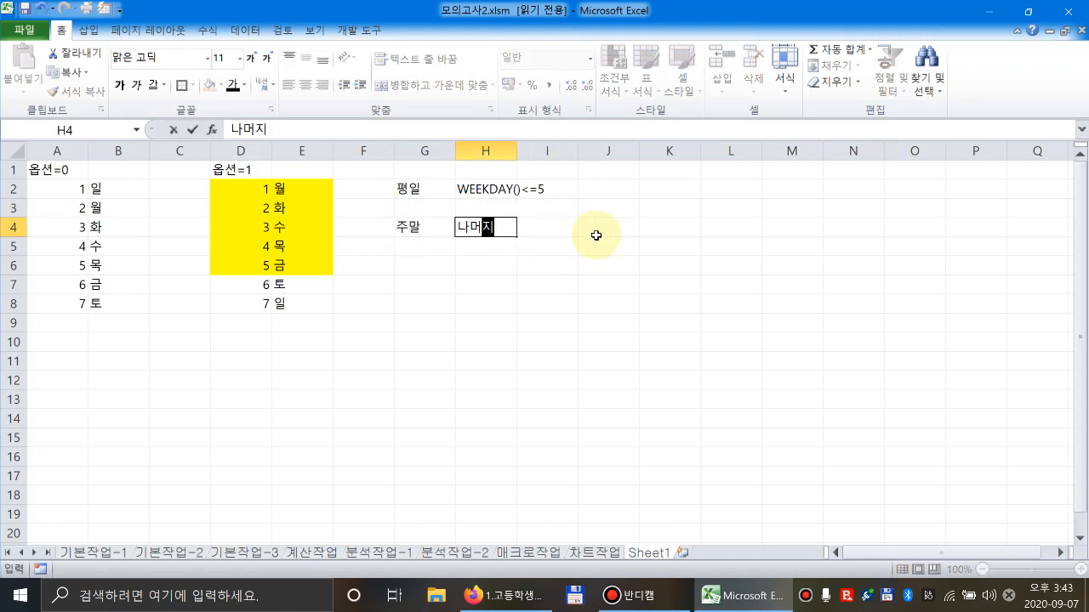
{"action": "key", "text": "Return"}
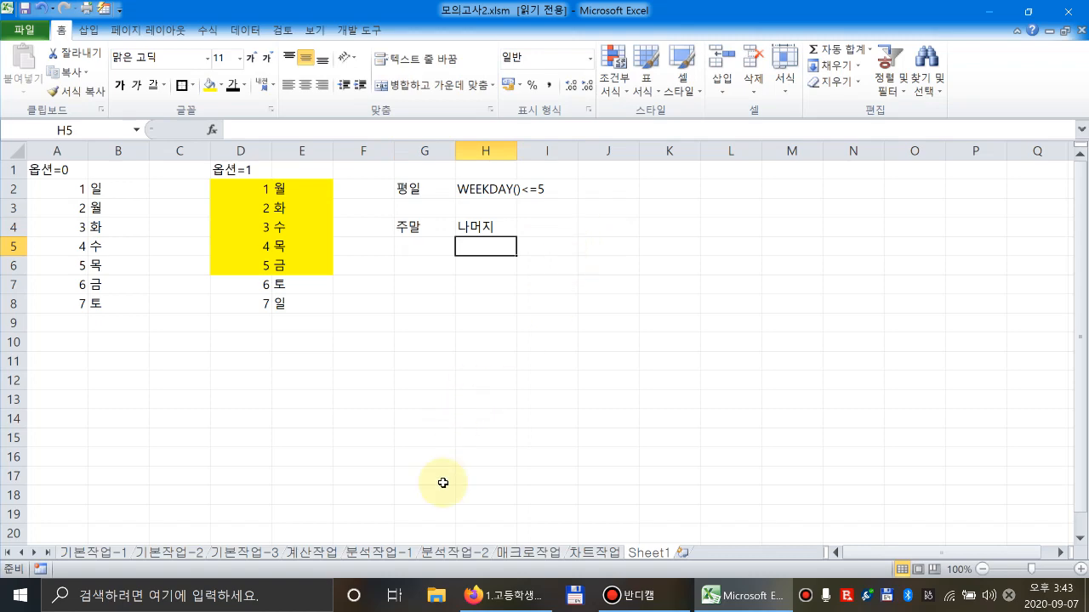
{"action": "left_click", "coordinate": [311, 553]}
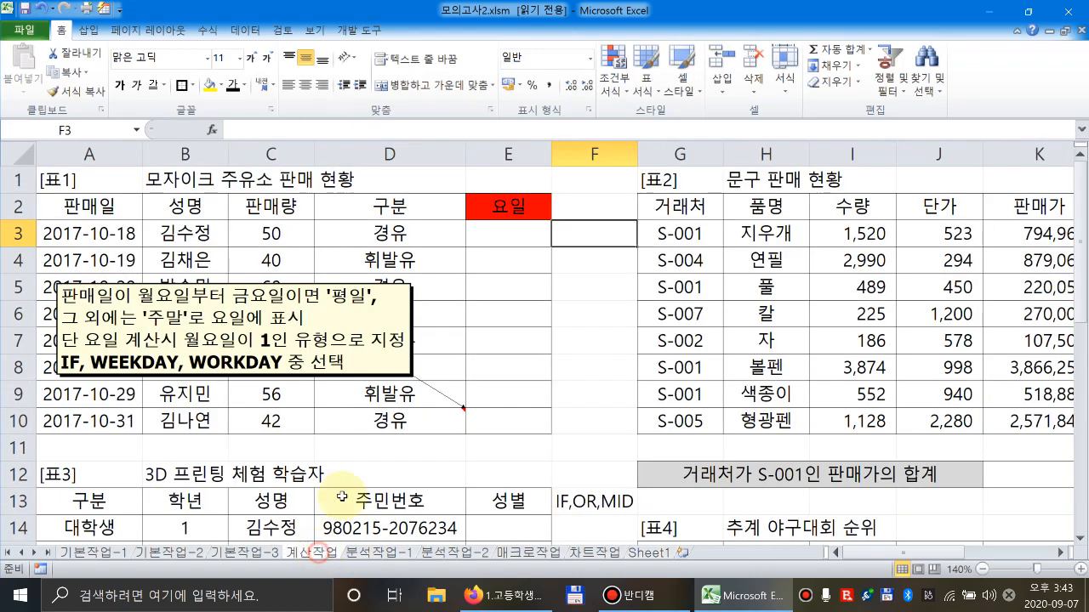
{"action": "left_click", "coordinate": [497, 237]}
{"action": "type", "text": "="}
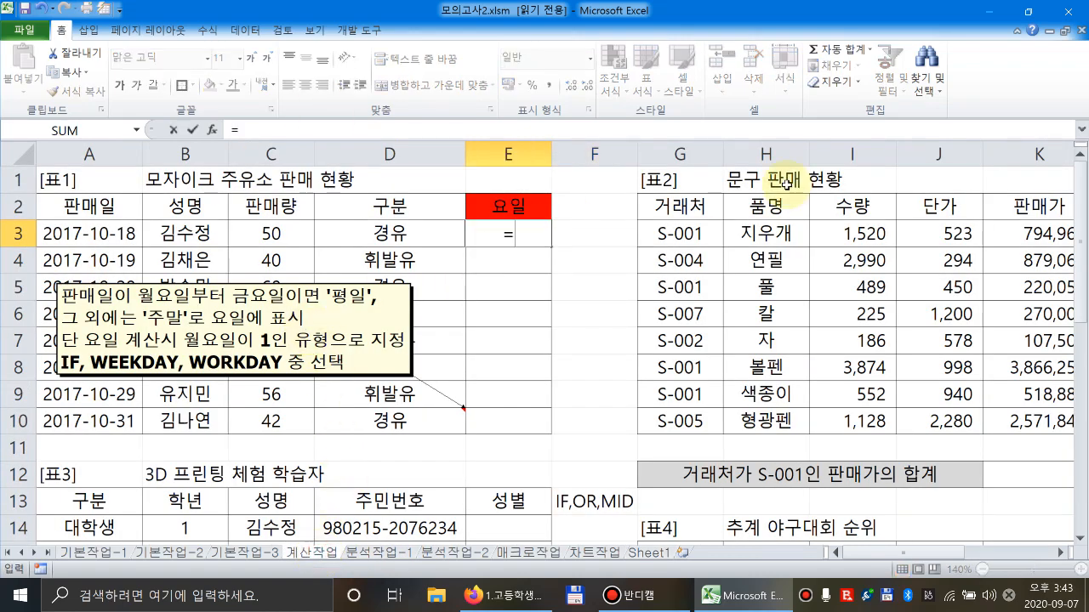
{"action": "type", "text": "WE"}
{"action": "key", "text": "Tab"}
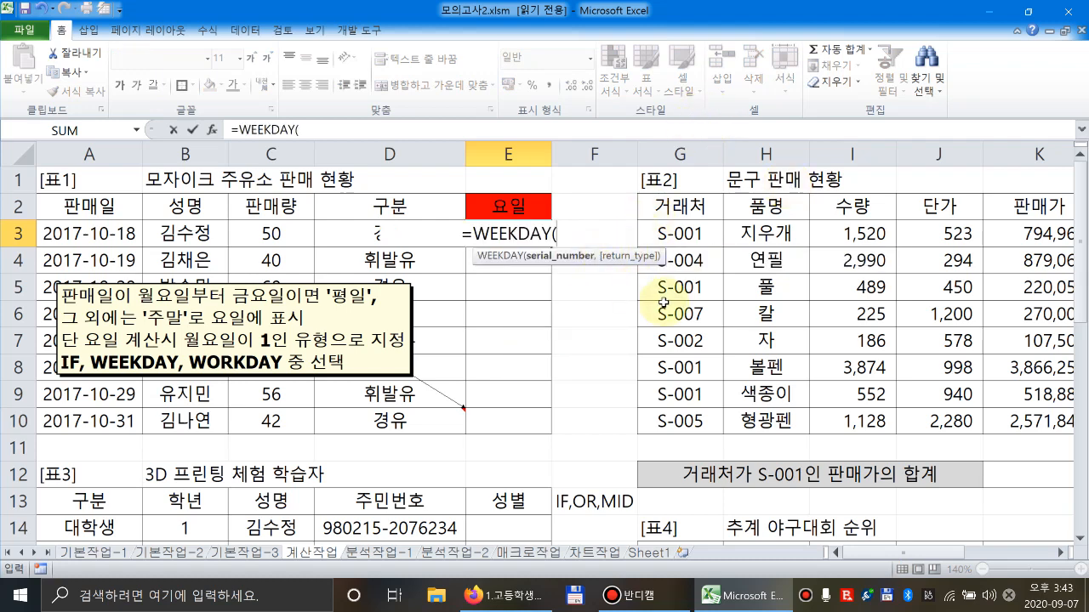
{"action": "type", "text": "날짜"}
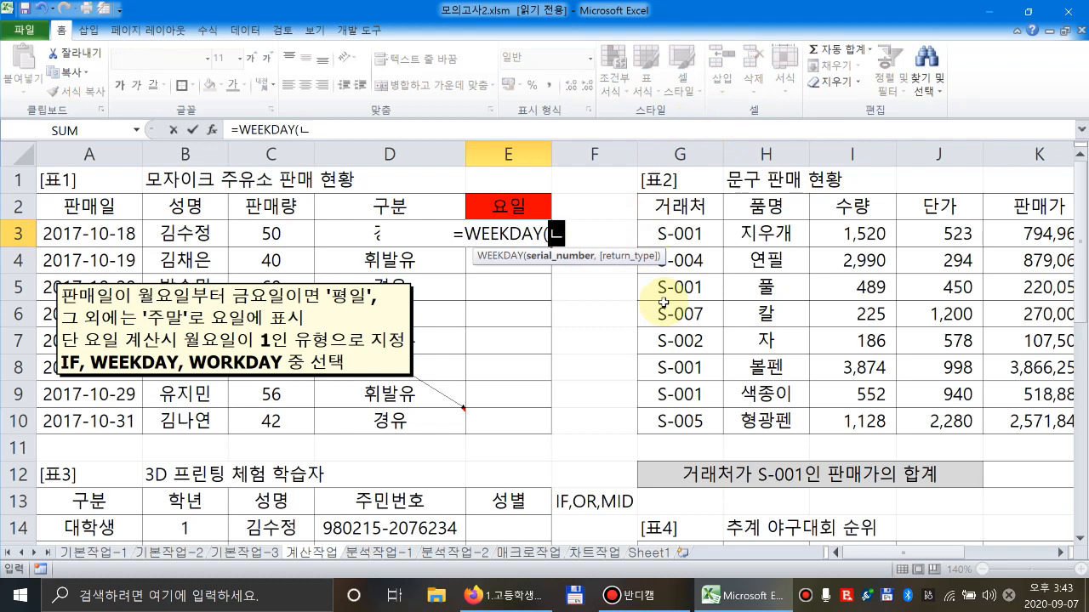
{"action": "type", "text": ","}
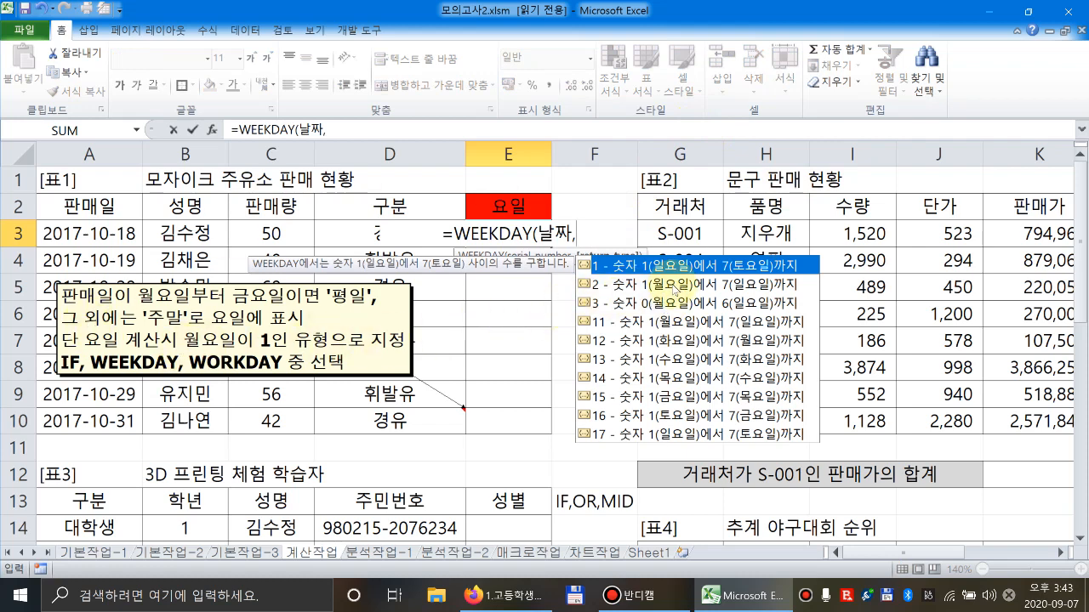
{"action": "left_click", "coordinate": [674, 288]}
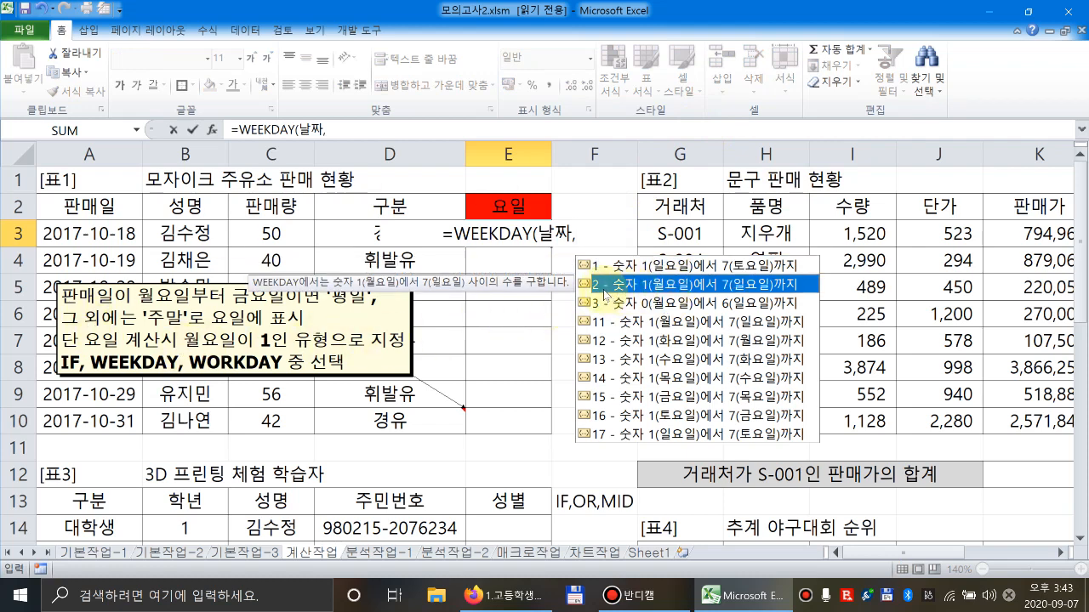
{"action": "double_click", "coordinate": [605, 293]}
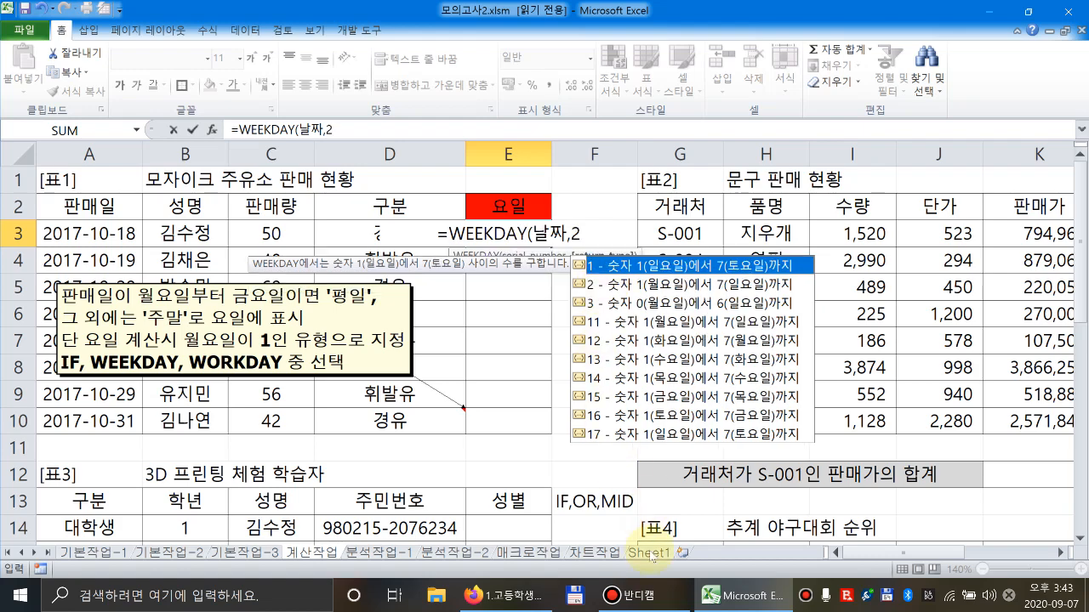
{"action": "key", "text": "Escape"}
Correct the first table's heading in A1 of Sheet1 to 옵션=1.
{"action": "left_click", "coordinate": [649, 553]}
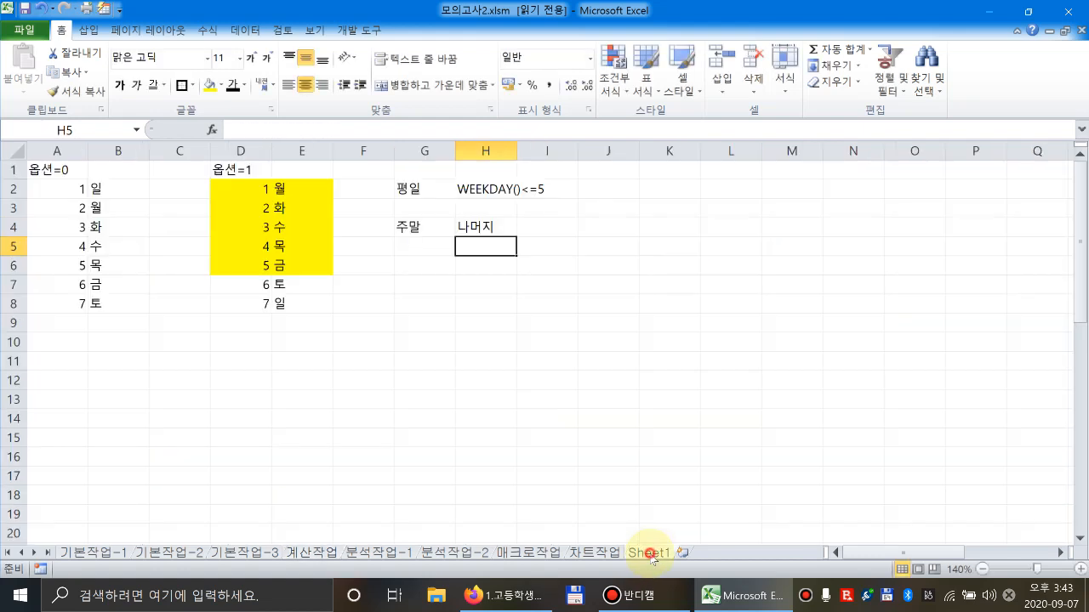
{"action": "double_click", "coordinate": [70, 169]}
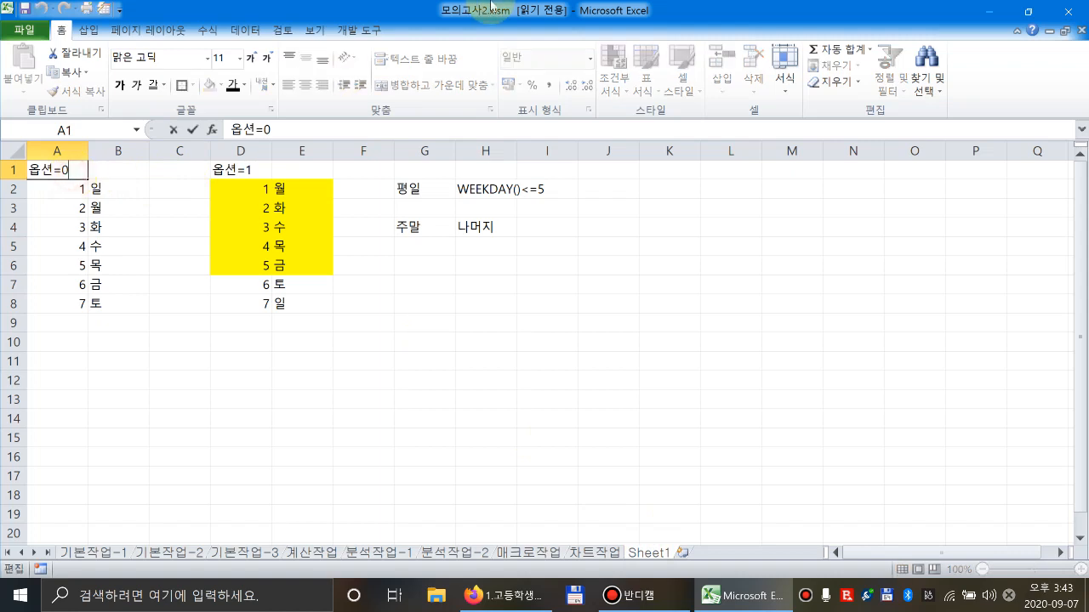
{"action": "key", "text": "BackSpace"}
{"action": "type", "text": "1"}
{"action": "key", "text": "Tab"}
Correct the heading of the highlighted table in D1 to 옵션=2.
{"action": "key", "text": "Tab"}
{"action": "key", "text": "Tab"}
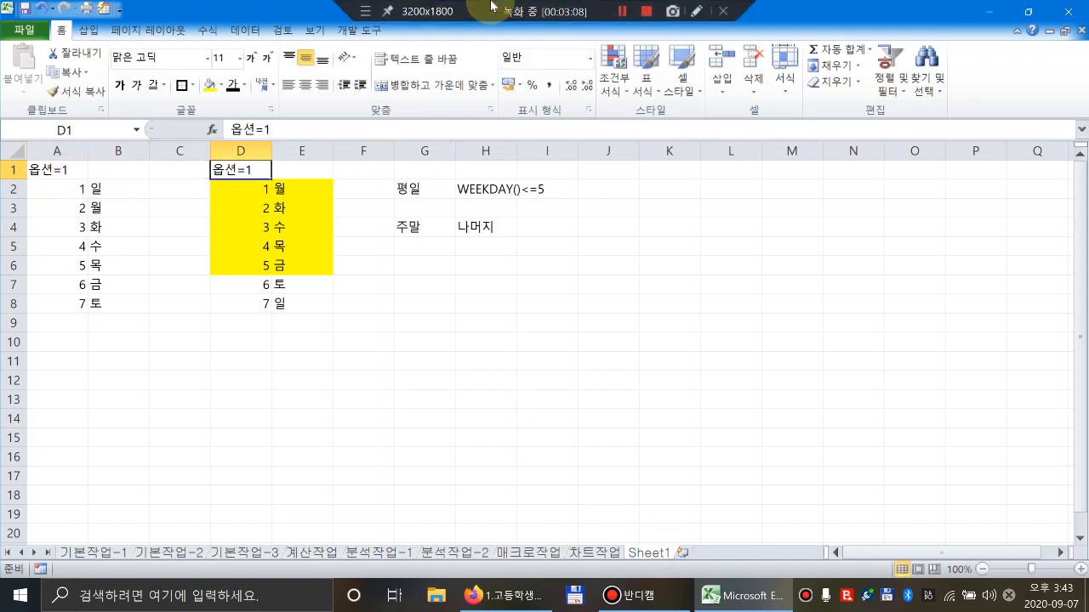
{"action": "type", "text": "2"}
{"action": "key", "text": "Escape"}
{"action": "key", "text": "F2"}
{"action": "key", "text": "BackSpace"}
{"action": "key", "text": "Return"}
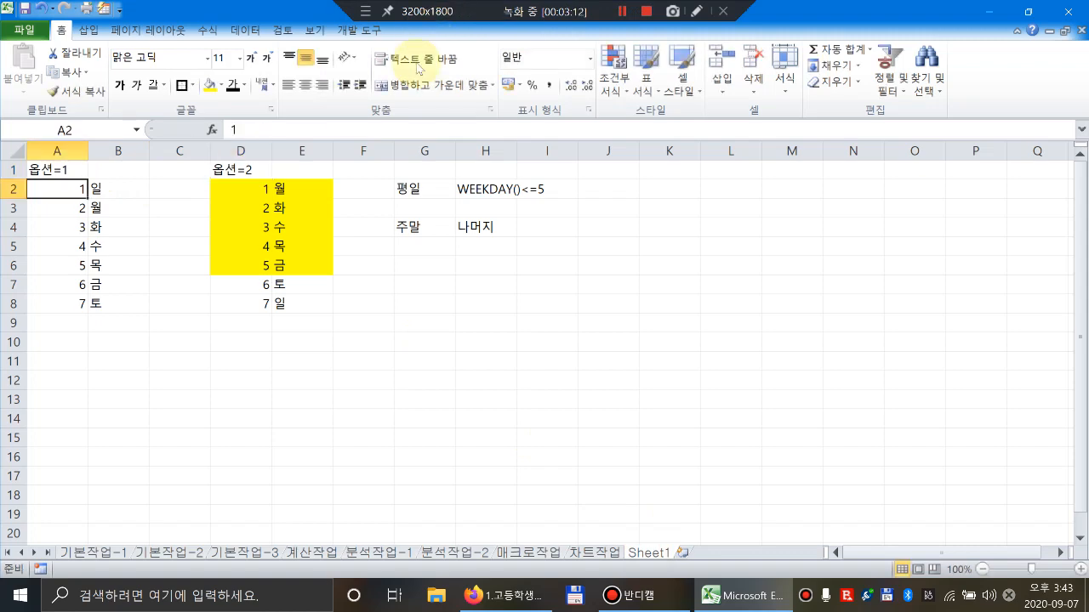
Enter =WEEKDAY(A3,2) in E3 of the 계산작업 sheet to number the first sales date's weekday.
{"action": "left_click", "coordinate": [311, 553]}
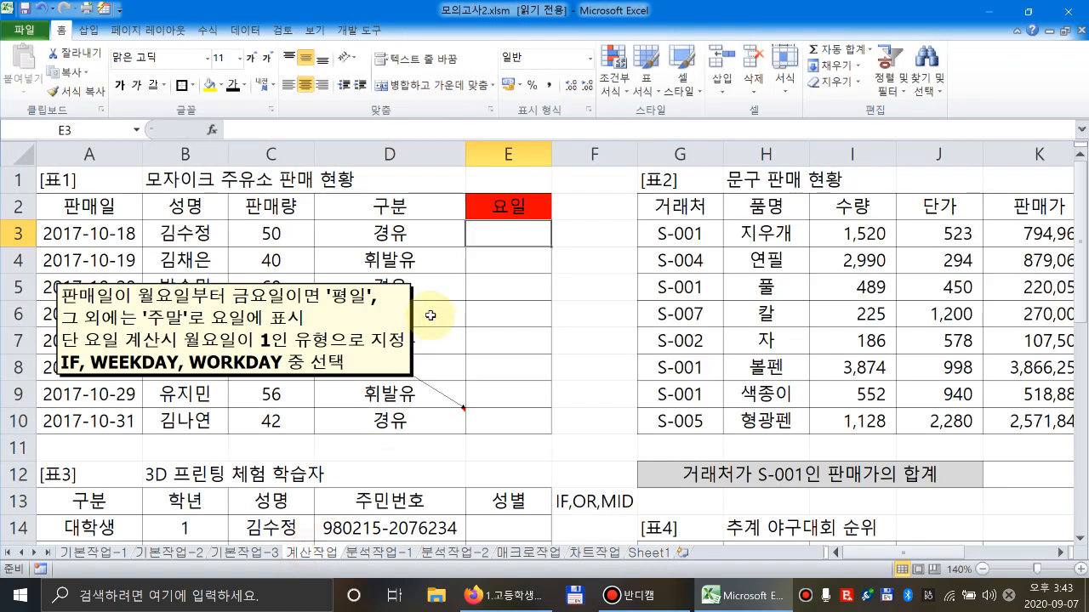
{"action": "left_click", "coordinate": [505, 238]}
{"action": "type", "text": "="}
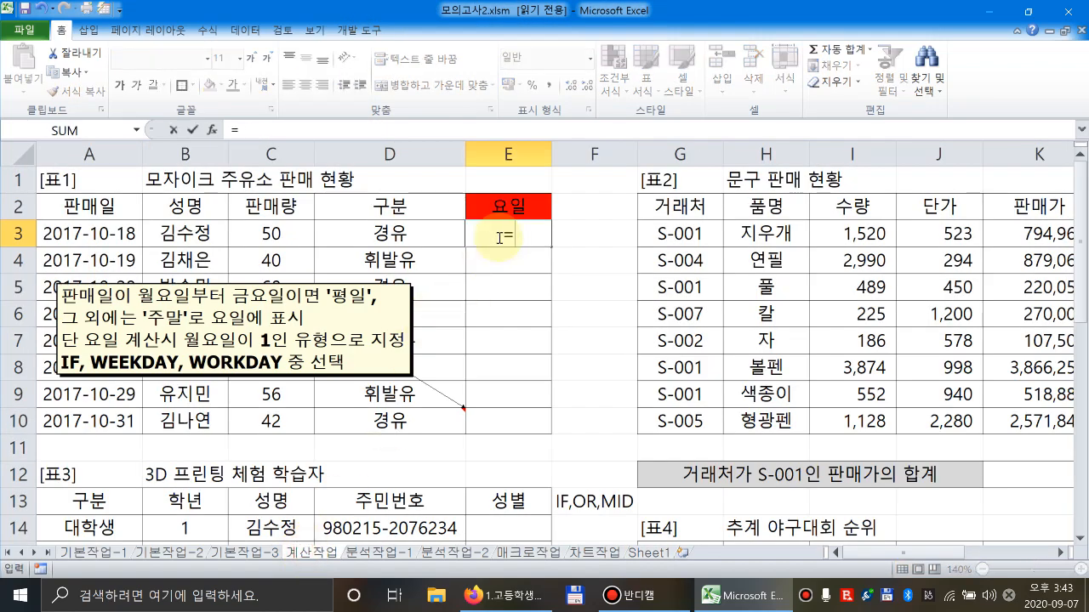
{"action": "type", "text": "WE"}
{"action": "key", "text": "Tab"}
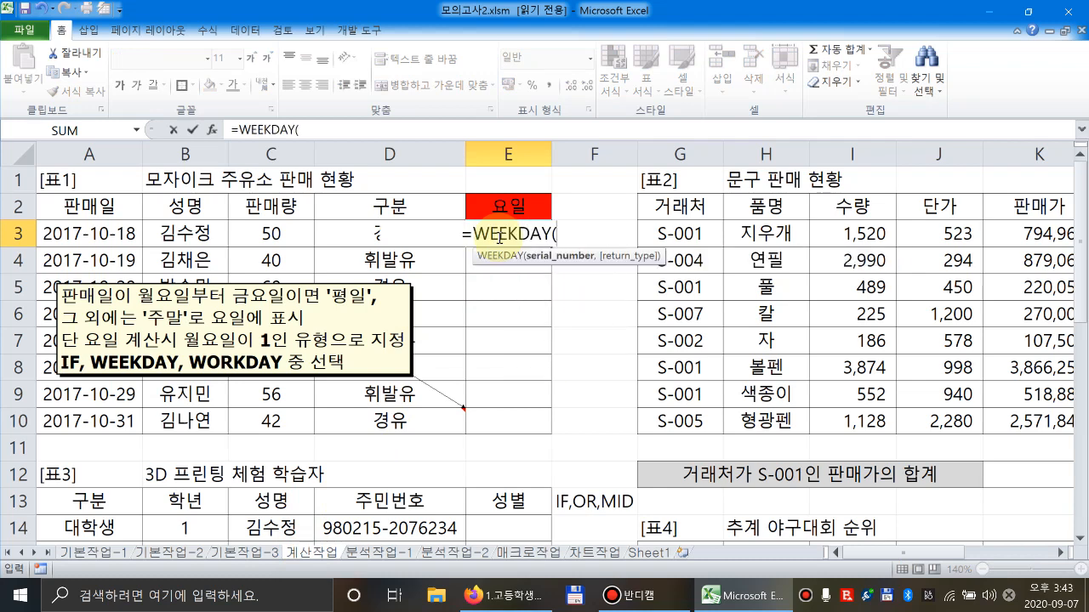
{"action": "left_click", "coordinate": [107, 237]}
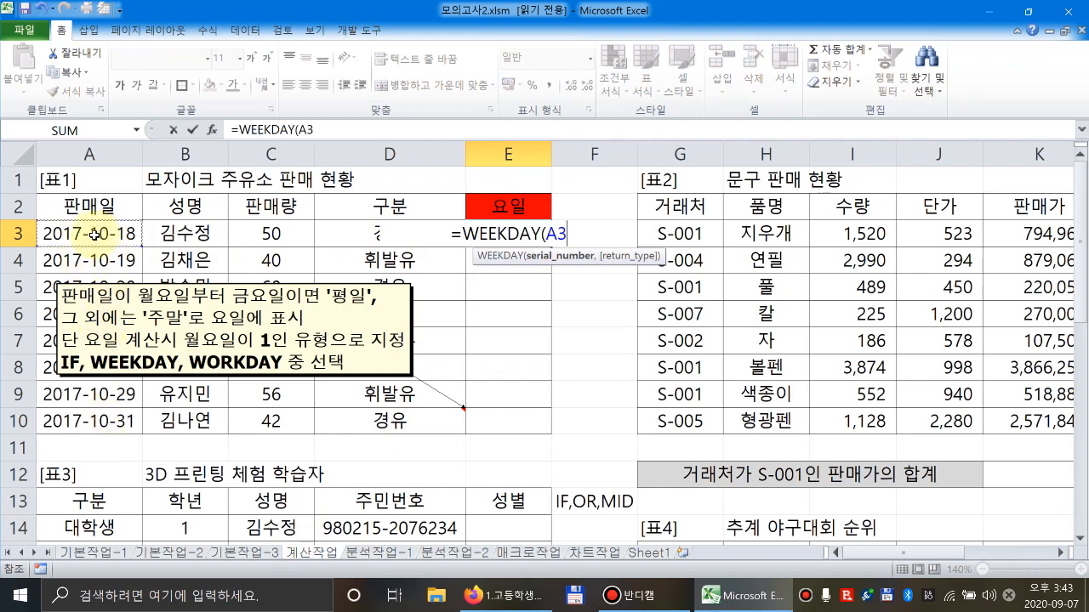
{"action": "type", "text": ","}
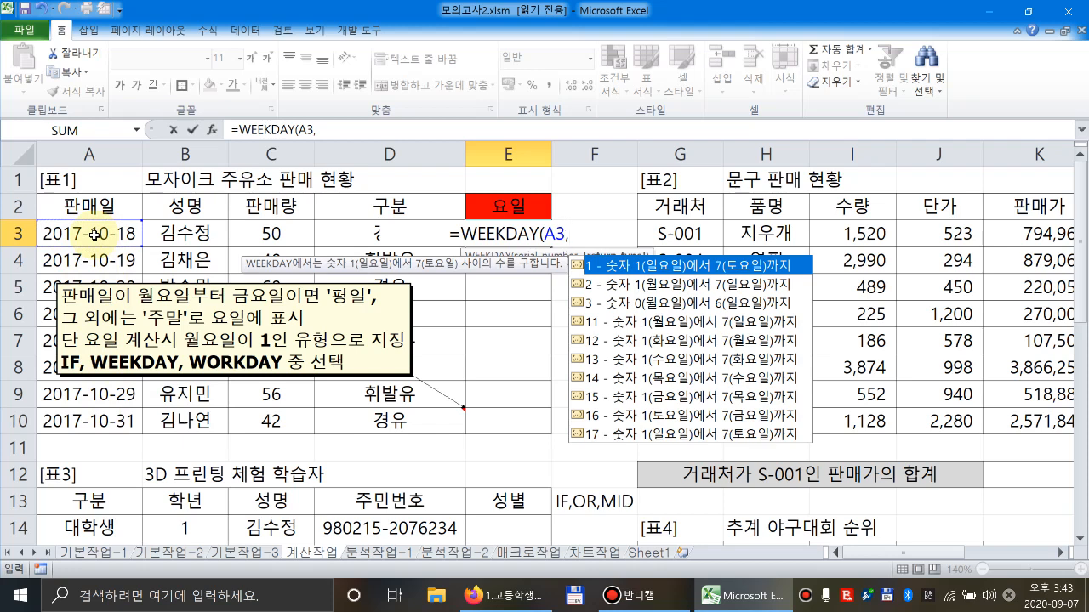
{"action": "key", "text": "Down"}
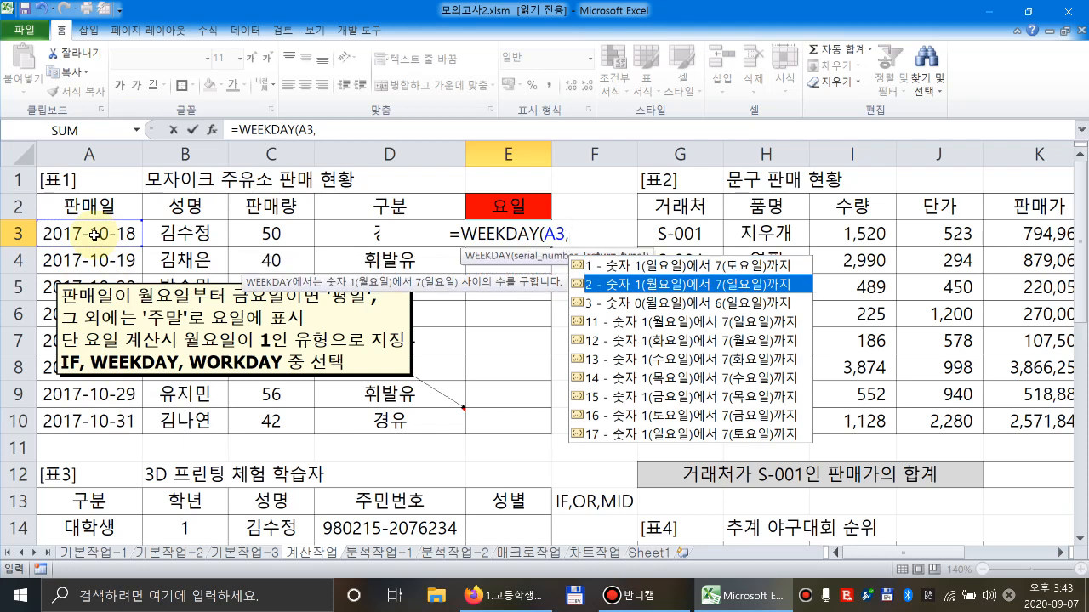
{"action": "type", "text": "2)"}
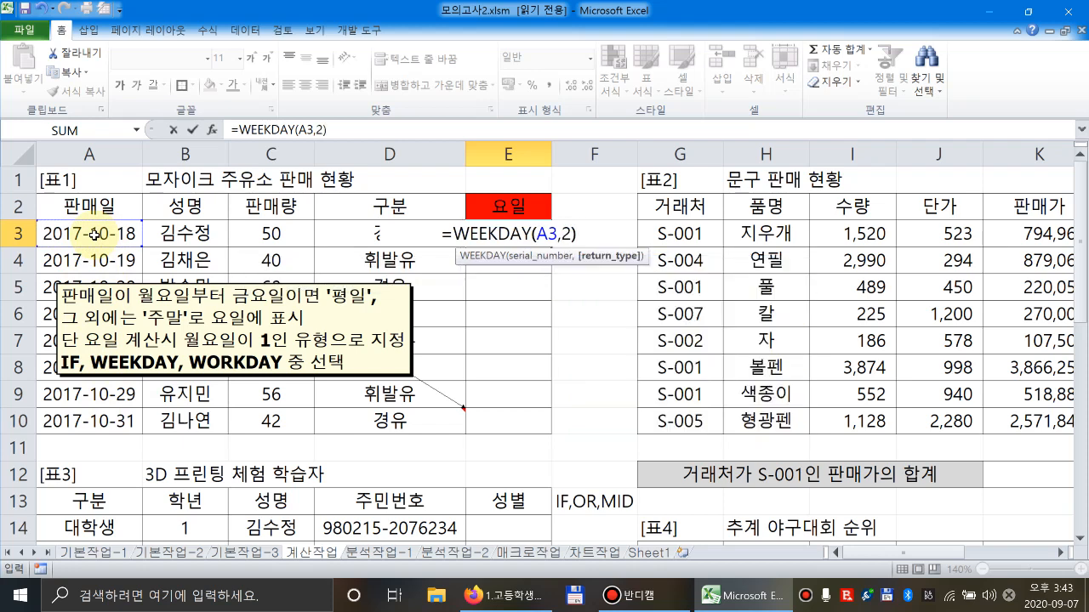
{"action": "key", "text": "Return"}
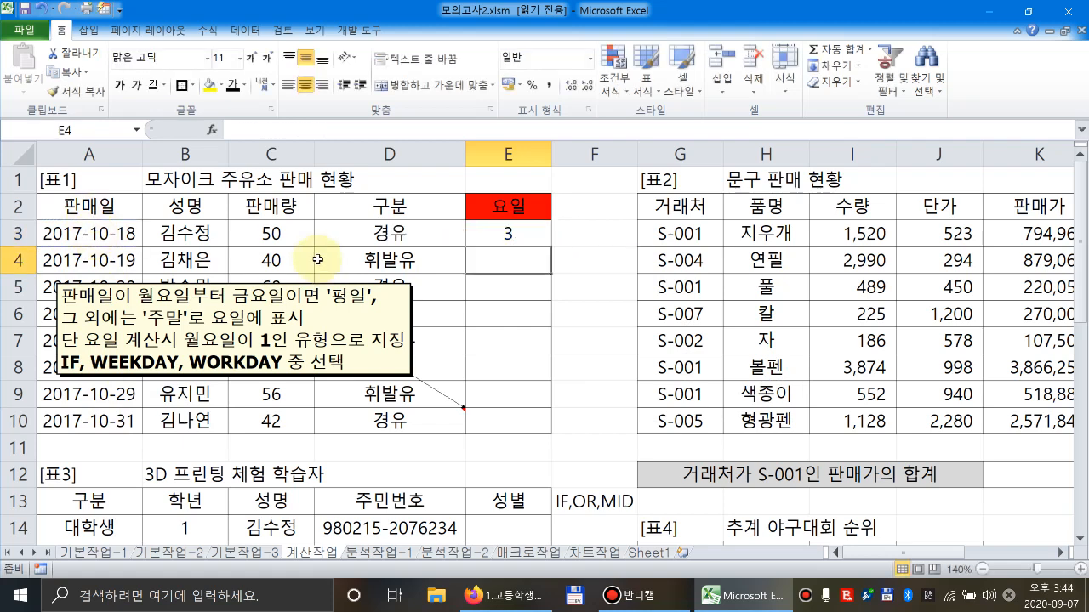
Fill the WEEKDAY formula from E3 down through E10 for all sales dates in 표1.
{"action": "left_click", "coordinate": [528, 234]}
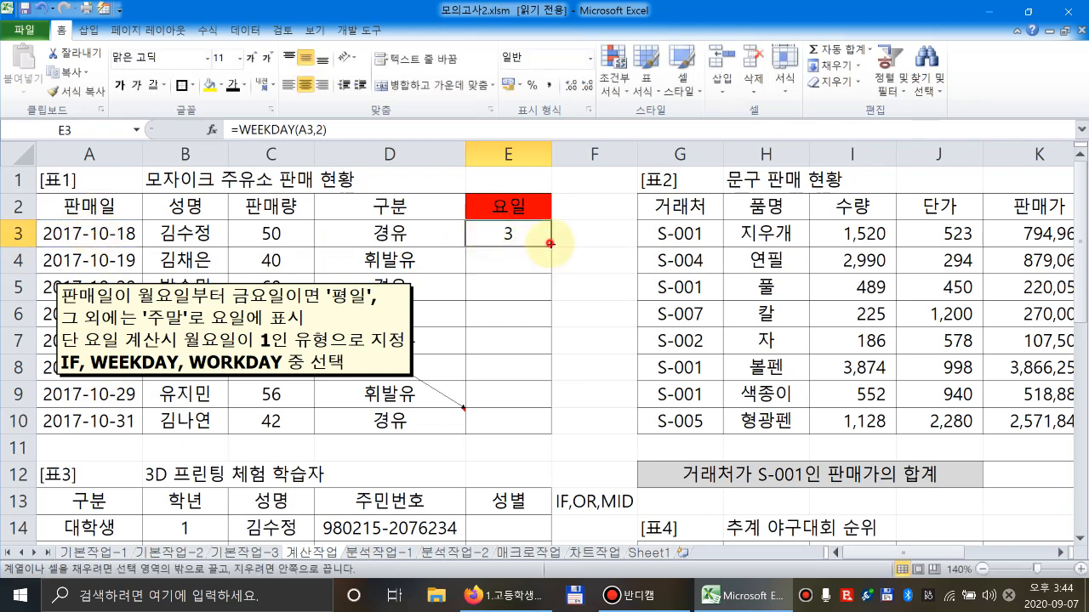
{"action": "left_click_drag", "start_coordinate": [550, 246], "coordinate": [527, 429]}
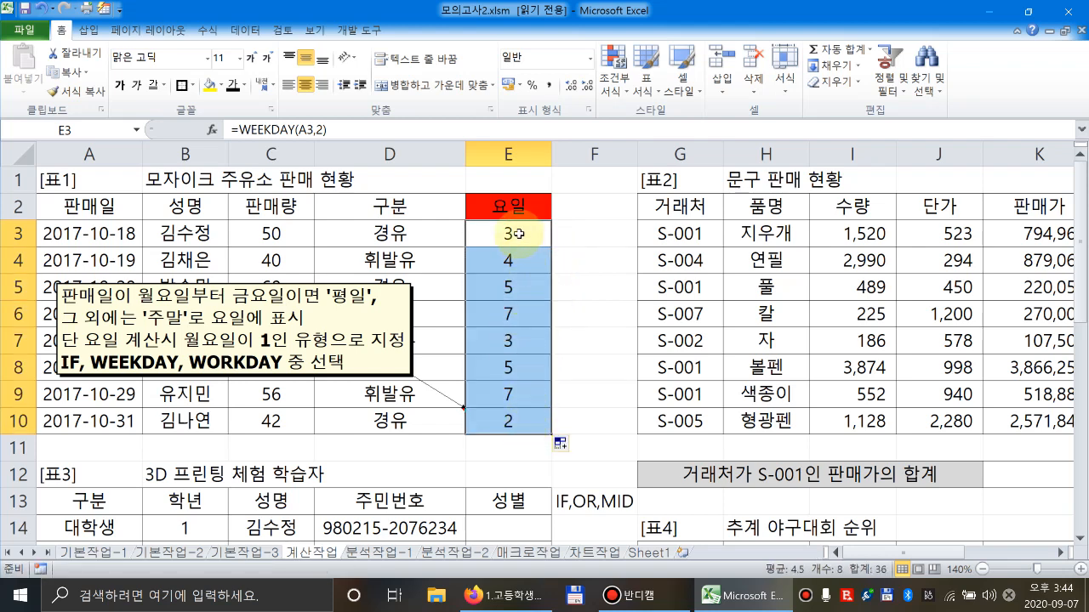
{"action": "left_click_drag", "start_coordinate": [76, 234], "coordinate": [77, 416]}
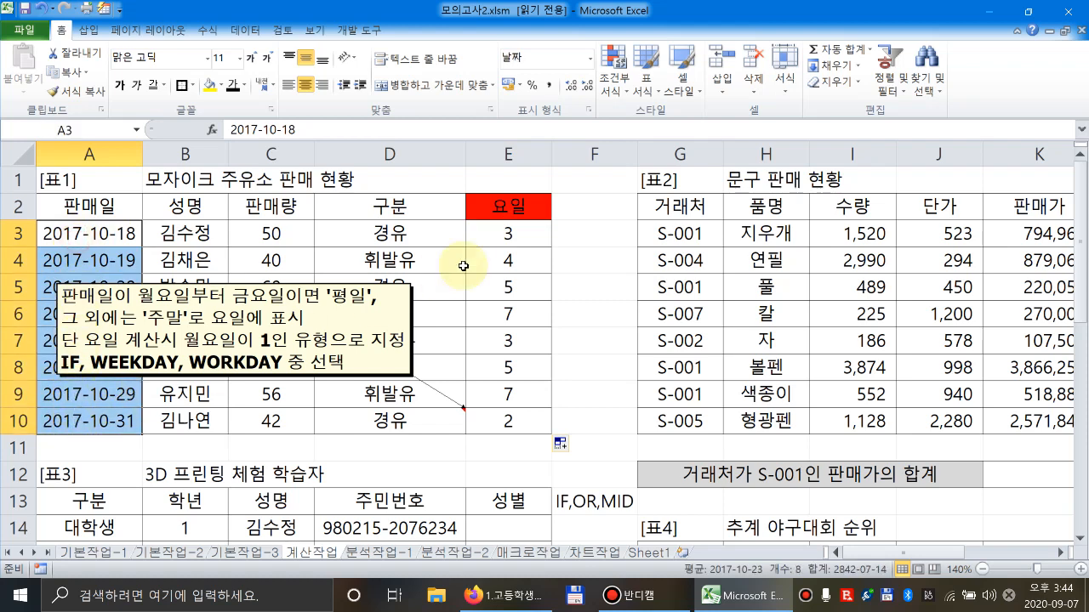
{"action": "left_click", "coordinate": [529, 230]}
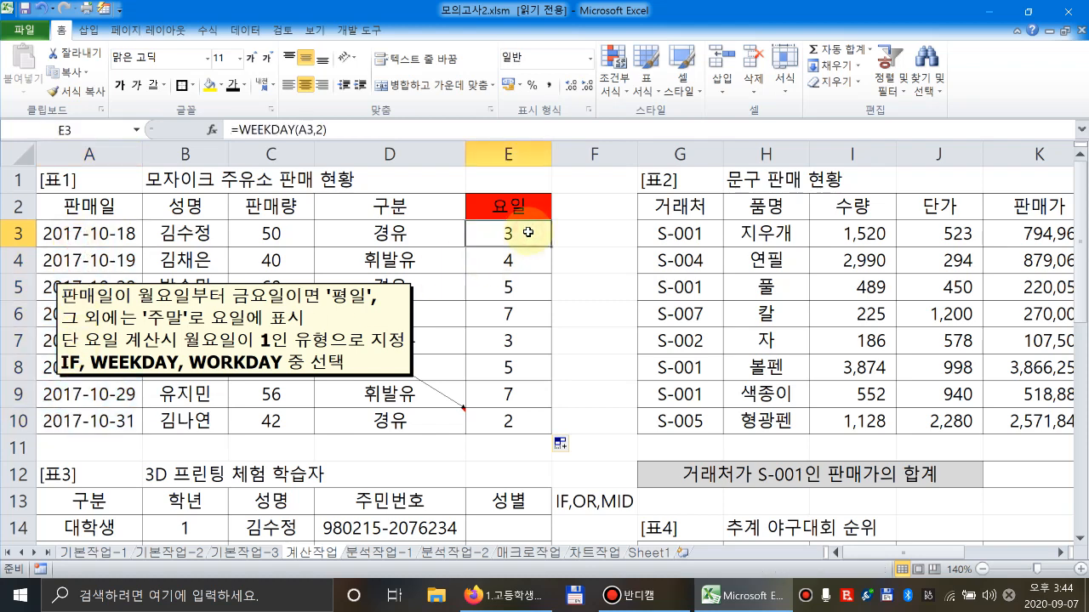
Review weekday numbers 1 to 5 in Sheet1's 옵션=2 table, and extend E3 on 계산작업 to =WEEKDAY(A3,2)<=5.
{"action": "left_click", "coordinate": [642, 552]}
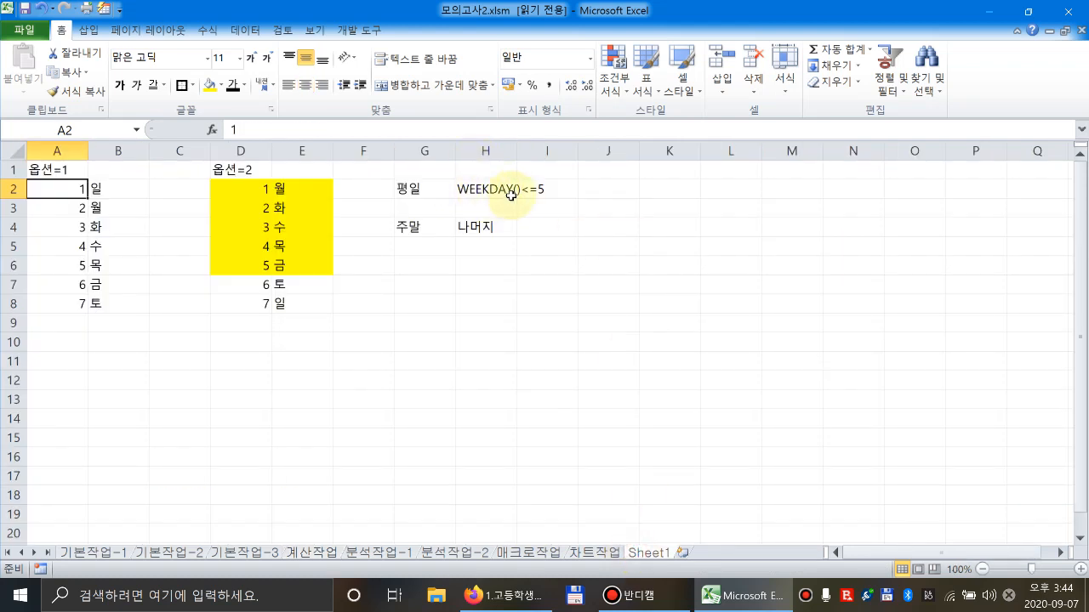
{"action": "left_click_drag", "start_coordinate": [242, 187], "coordinate": [294, 266]}
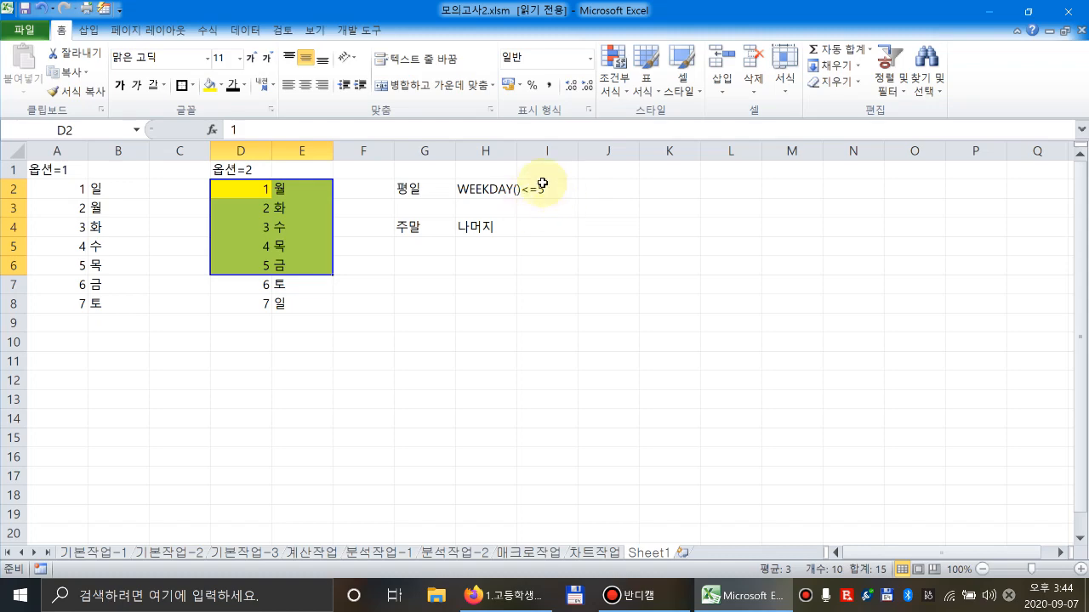
{"action": "left_click", "coordinate": [308, 550]}
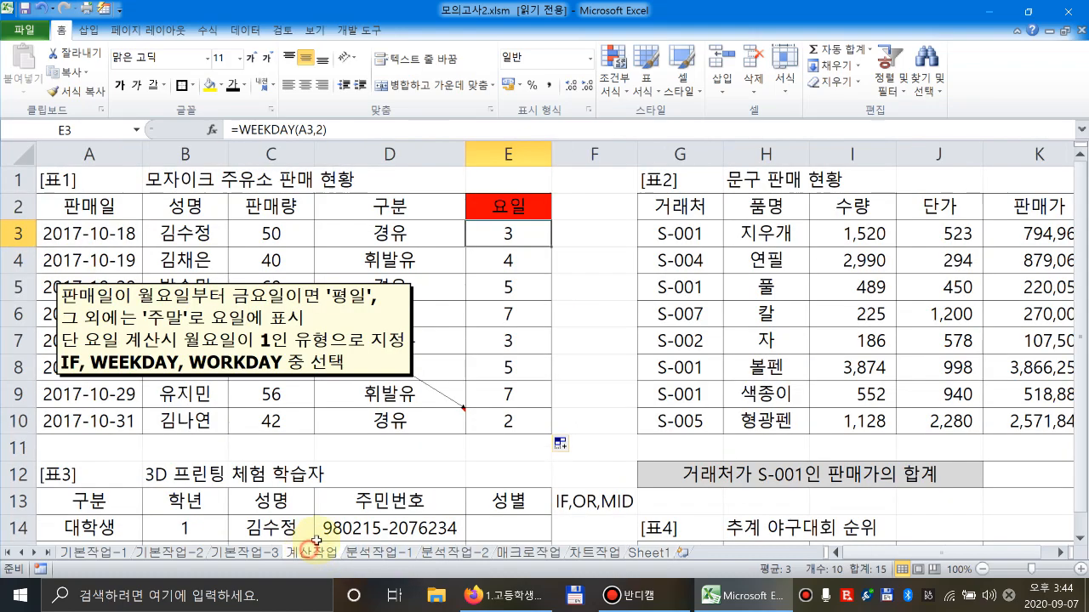
{"action": "left_click", "coordinate": [510, 231]}
{"action": "left_click", "coordinate": [387, 139]}
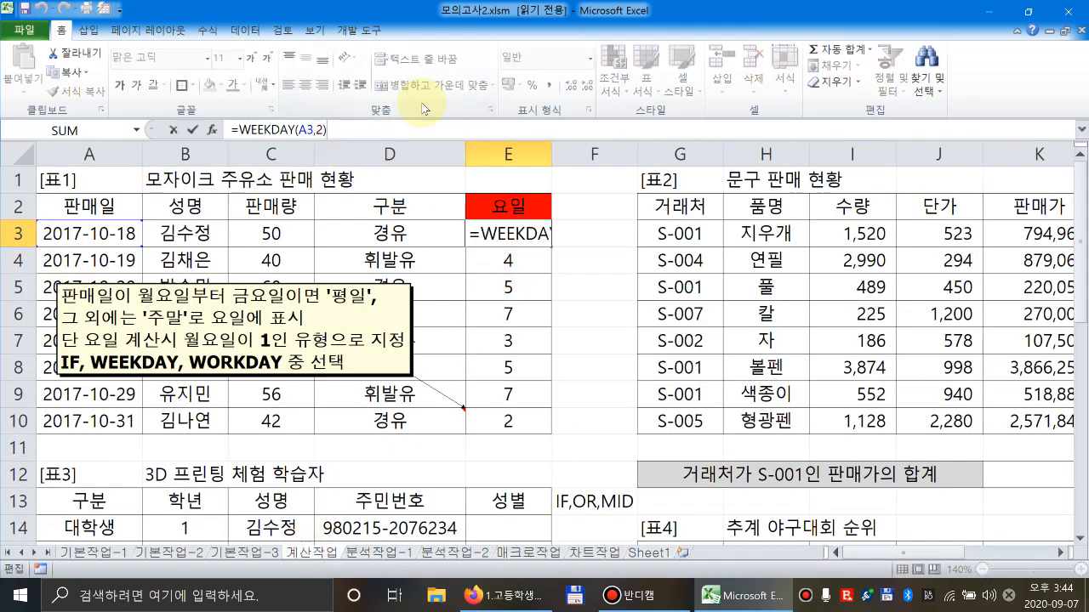
{"action": "type", "text": "<="}
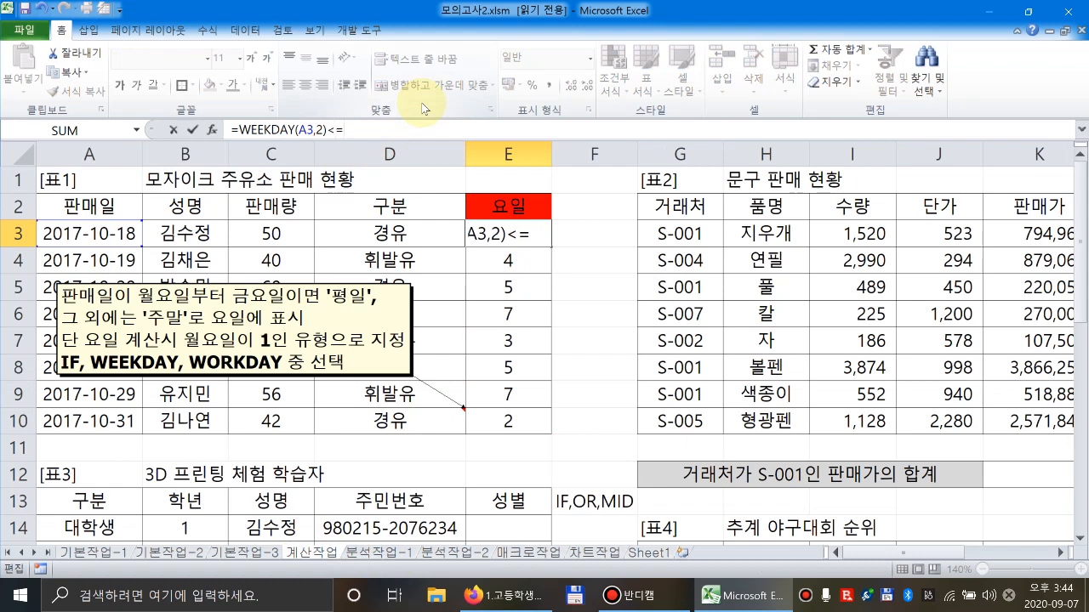
{"action": "type", "text": "5"}
{"action": "left_click", "coordinate": [510, 231]}
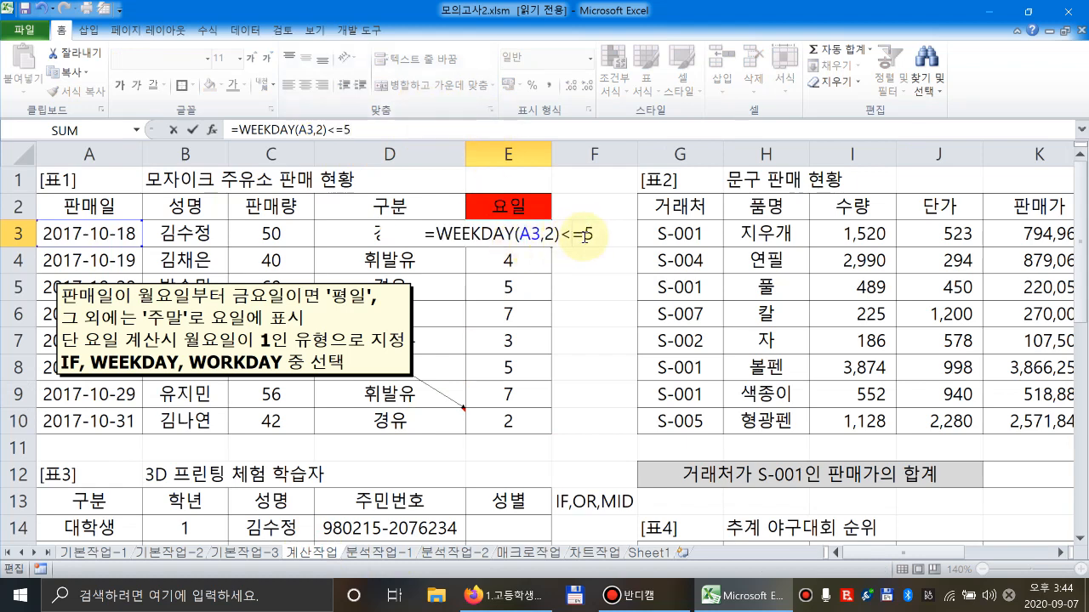
{"action": "key", "text": "Return"}
Fill the <=5 comparison from E3 down through E10 and check the results in E6 and E9.
{"action": "left_click", "coordinate": [536, 232]}
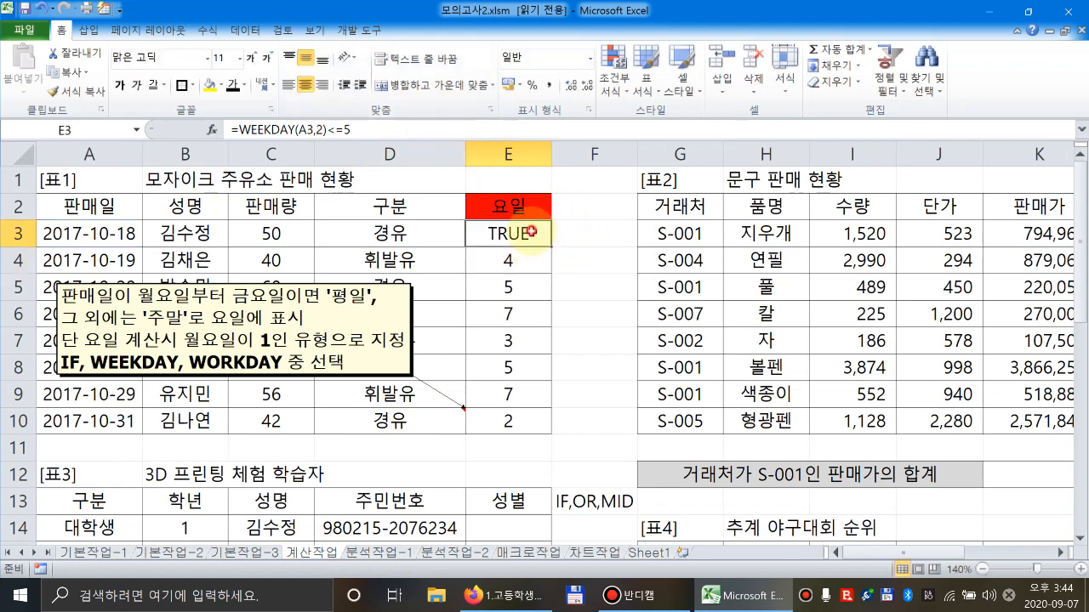
{"action": "left_click_drag", "start_coordinate": [550, 245], "coordinate": [553, 430]}
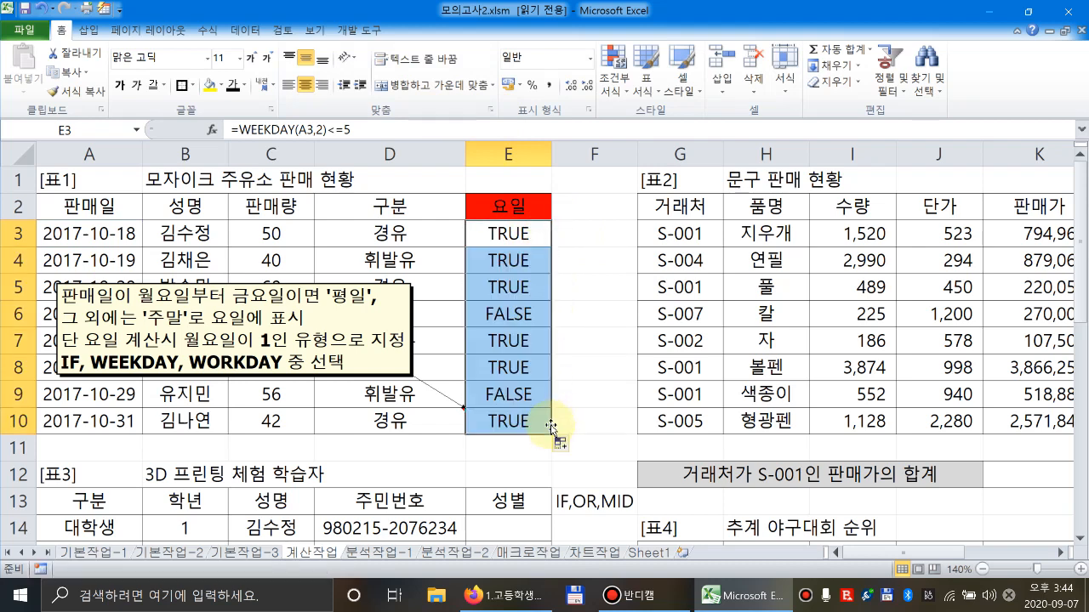
{"action": "left_click", "coordinate": [517, 315]}
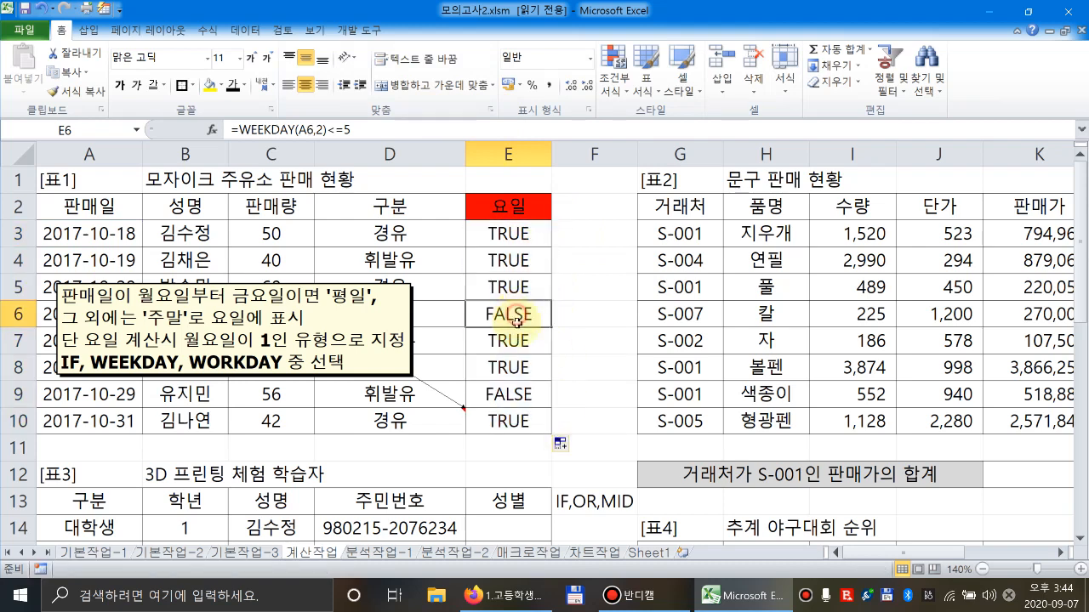
{"action": "left_click", "coordinate": [511, 393]}
{"action": "left_click", "coordinate": [534, 314]}
{"action": "left_click", "coordinate": [510, 393]}
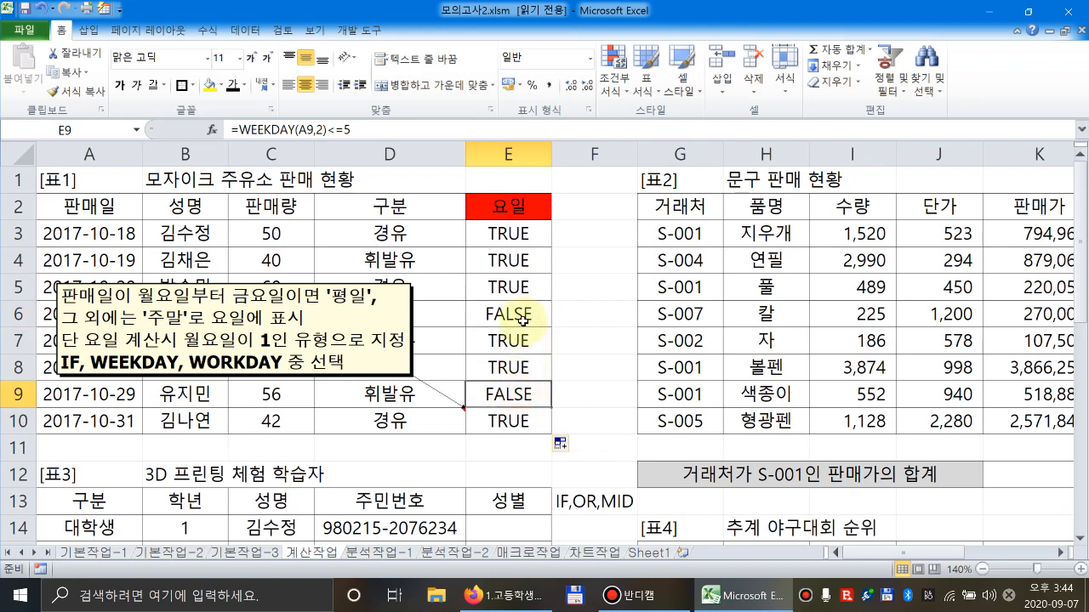
{"action": "left_click", "coordinate": [510, 314]}
Wrap the weekday comparison in E3 in an IF function as its logical test, ready for the true value.
{"action": "left_click", "coordinate": [524, 235]}
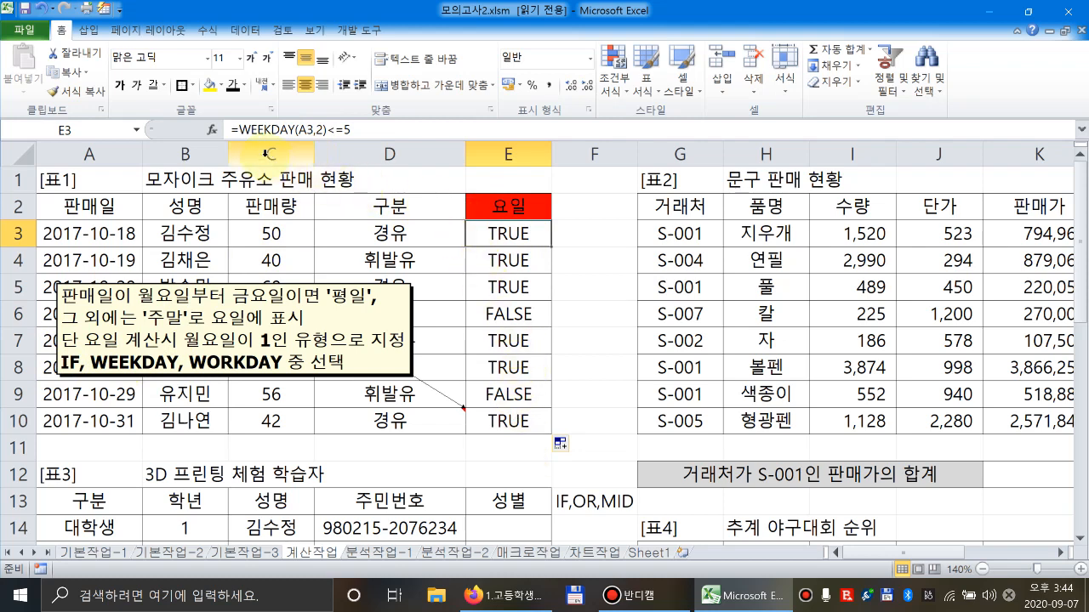
{"action": "double_click", "coordinate": [507, 236]}
{"action": "left_click", "coordinate": [438, 235]}
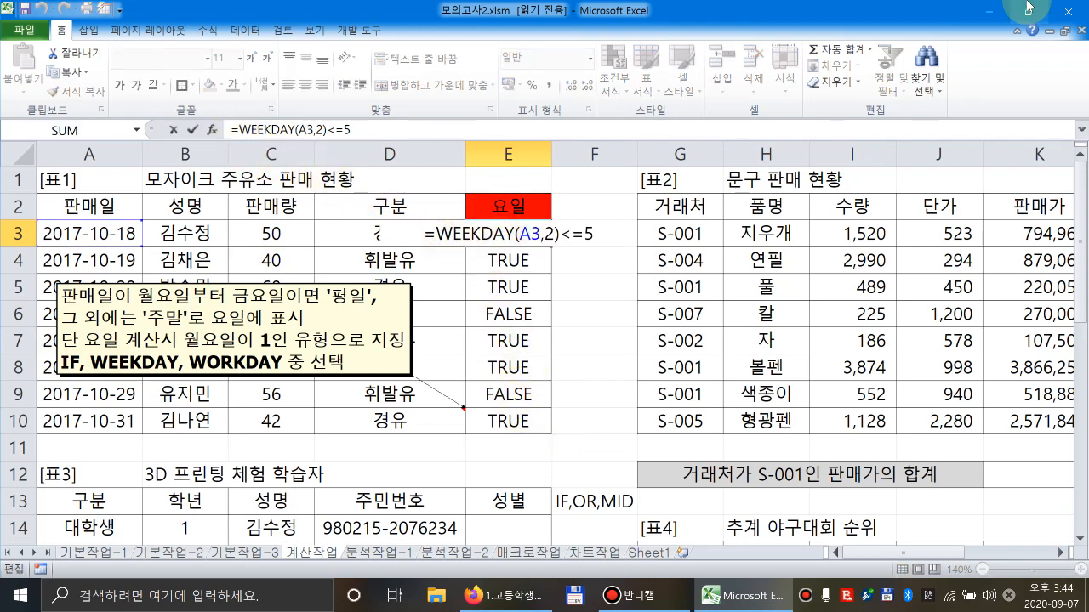
{"action": "type", "text": "IF("}
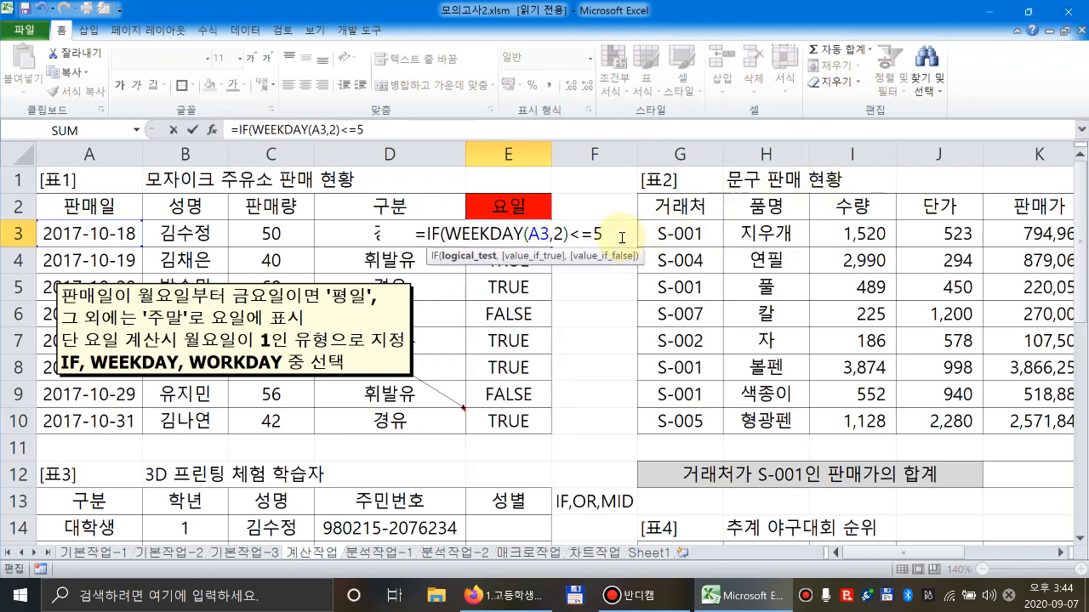
{"action": "type", "text": ","}
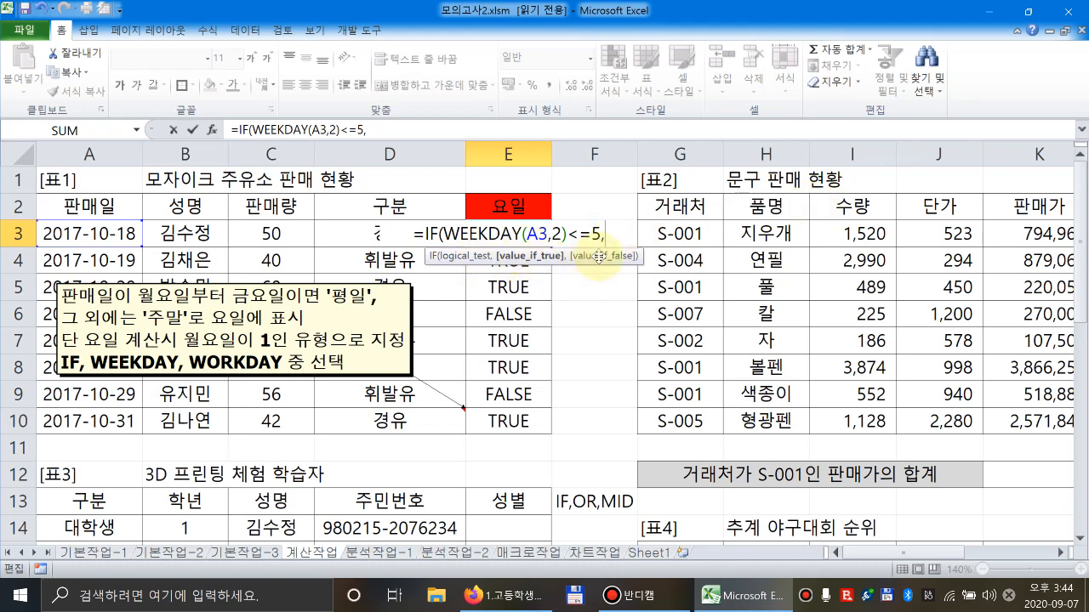
{"action": "left_click", "coordinate": [473, 256]}
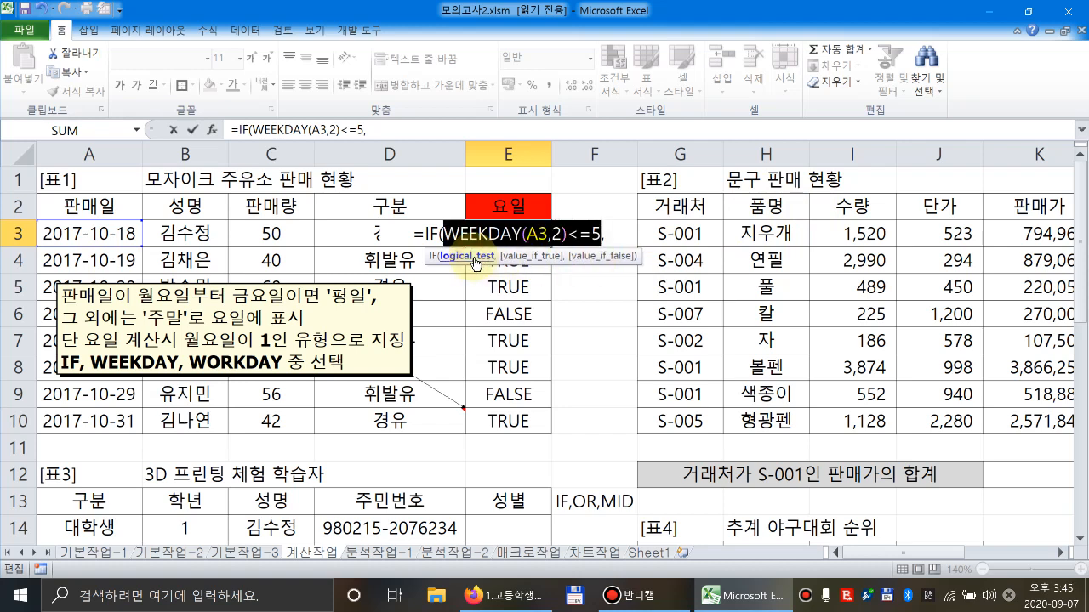
{"action": "left_click", "coordinate": [518, 264]}
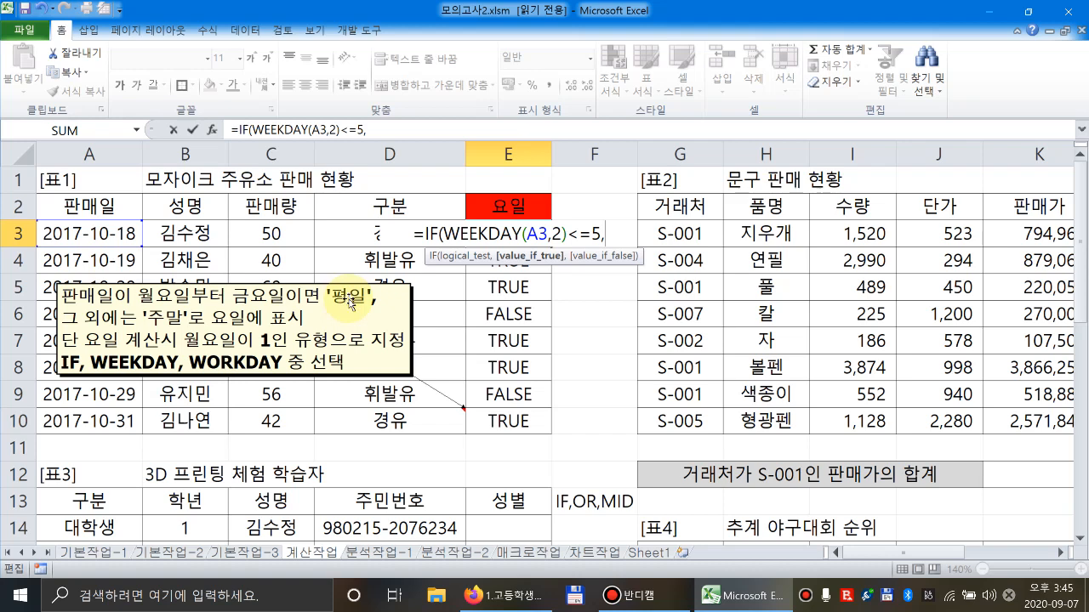
Complete the IF formula in E3 with "평일" as the true value and "주말" as the false value.
{"action": "type", "text": "\""}
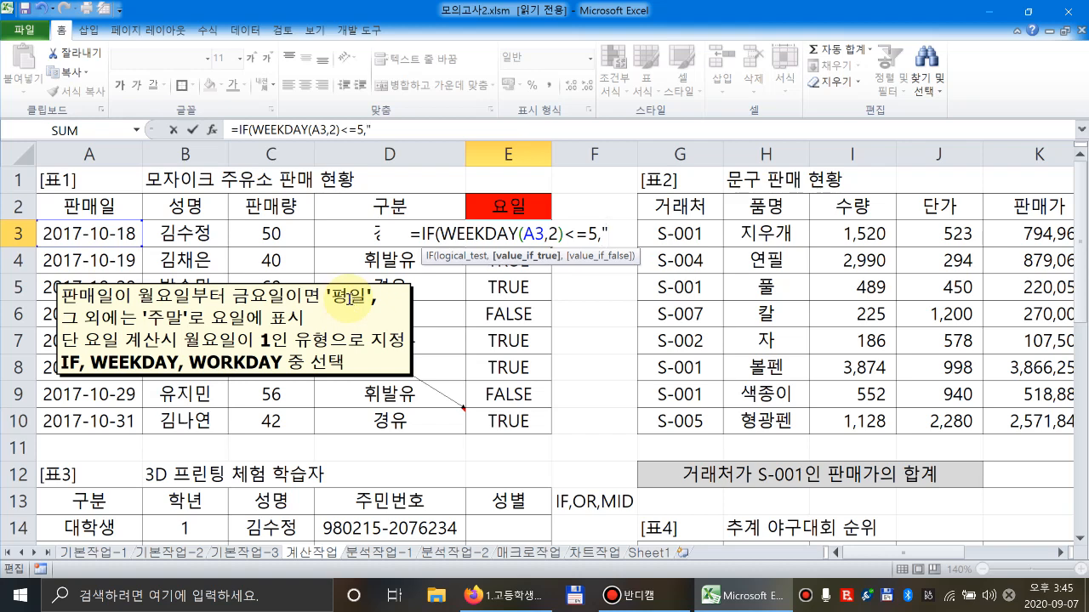
{"action": "type", "text": "ㅍ"}
{"action": "type", "text": "일\""}
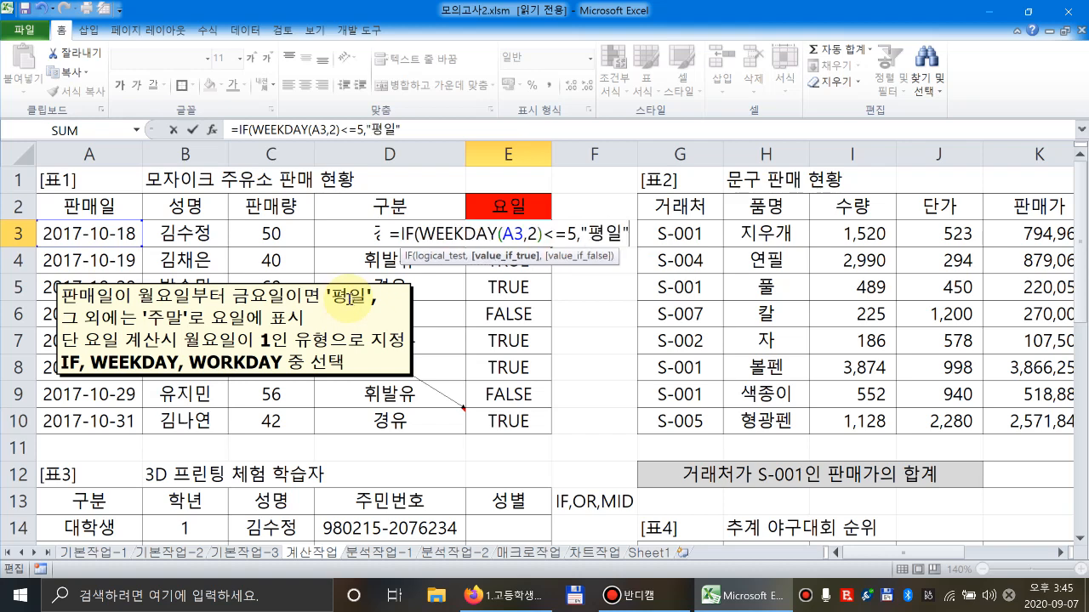
{"action": "type", "text": ","}
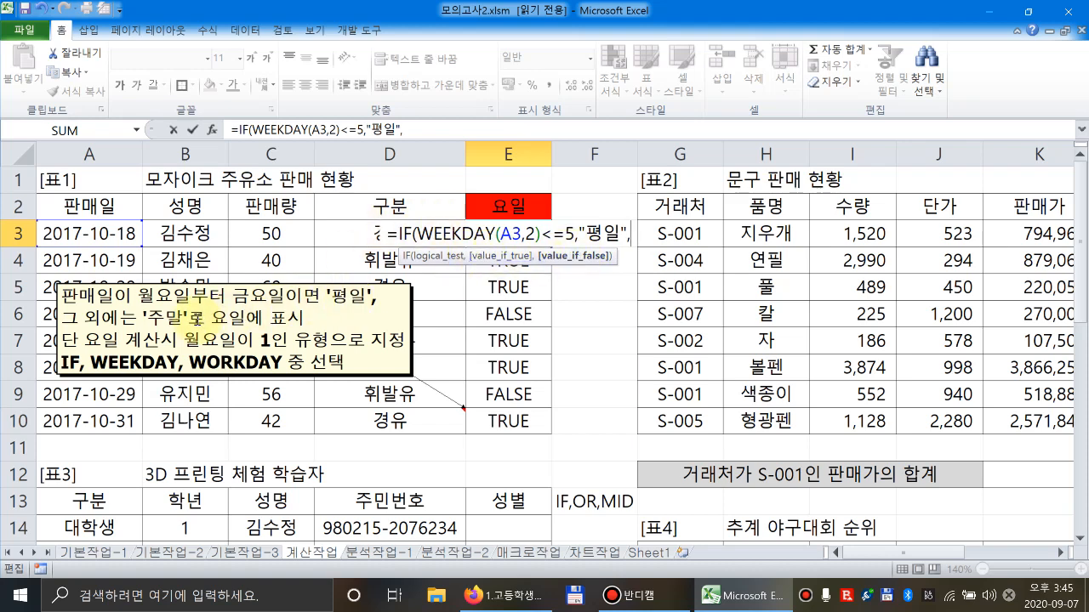
{"action": "type", "text": "\"주말\""}
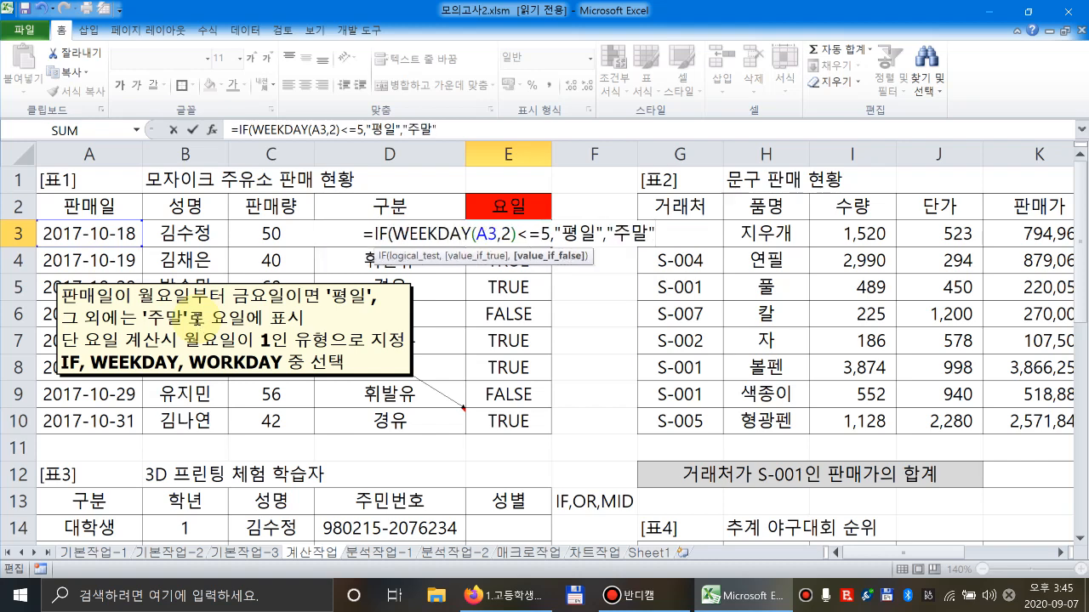
{"action": "type", "text": ")"}
{"action": "key", "text": "Return"}
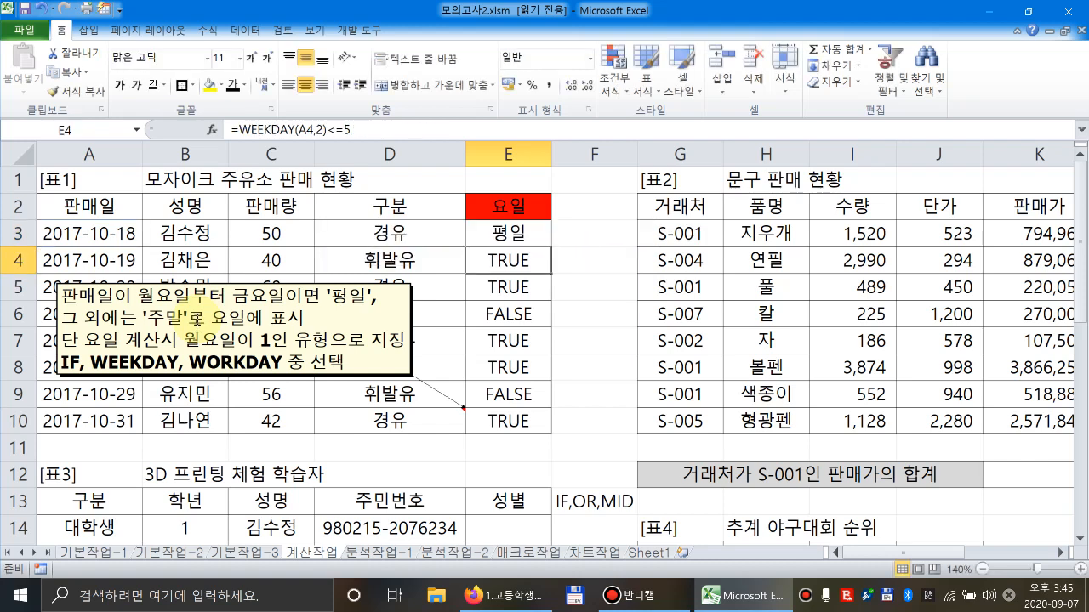
Fill the completed IF formula from E3 down through E10 for all sales dates in 표1.
{"action": "left_click", "coordinate": [501, 233]}
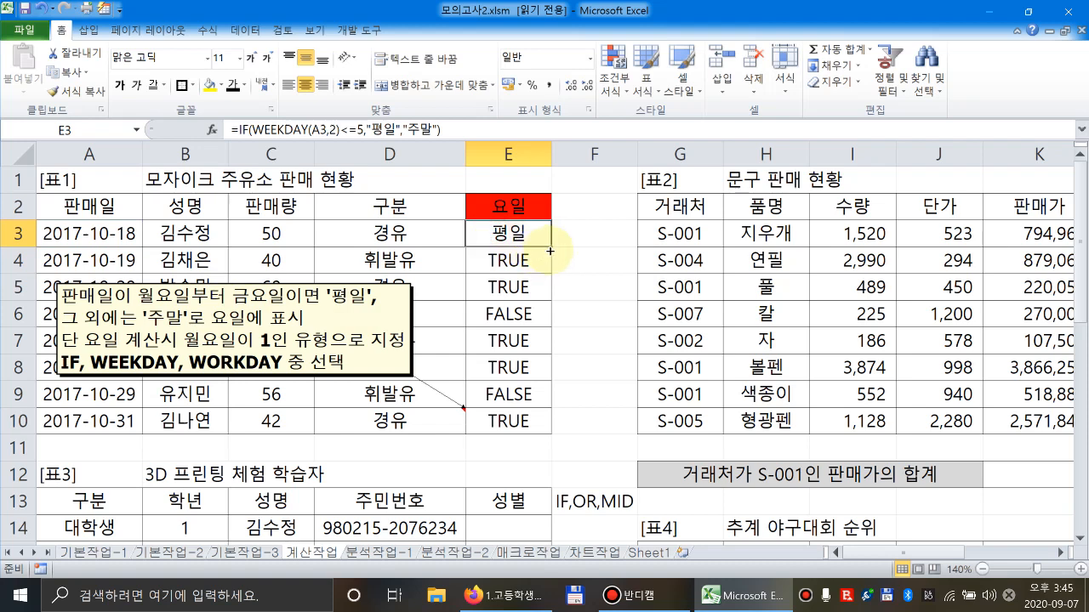
{"action": "left_click_drag", "start_coordinate": [549, 247], "coordinate": [497, 421]}
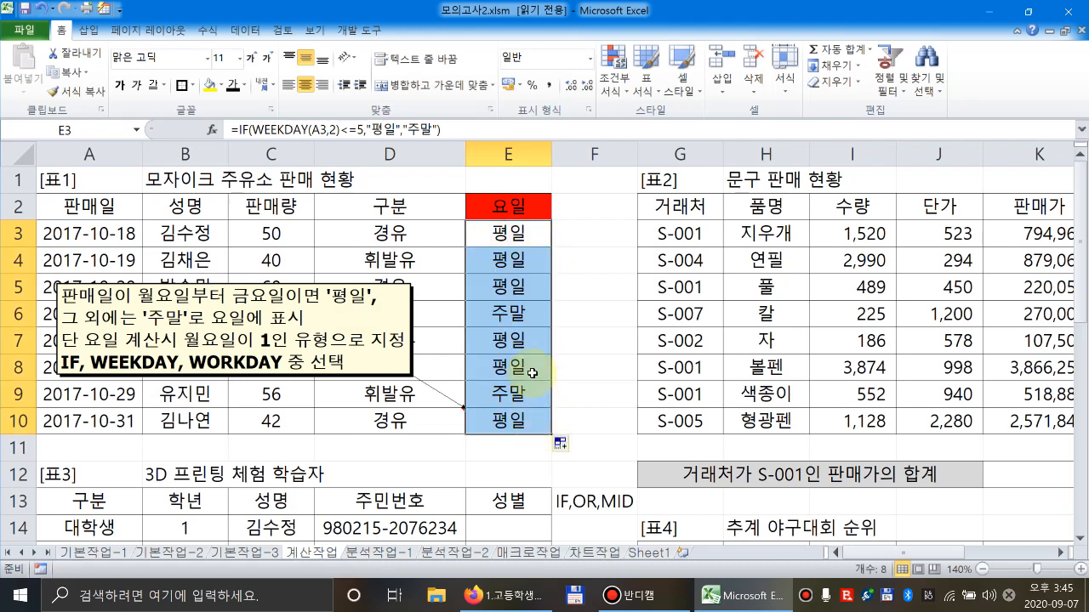
{"action": "left_click", "coordinate": [510, 230]}
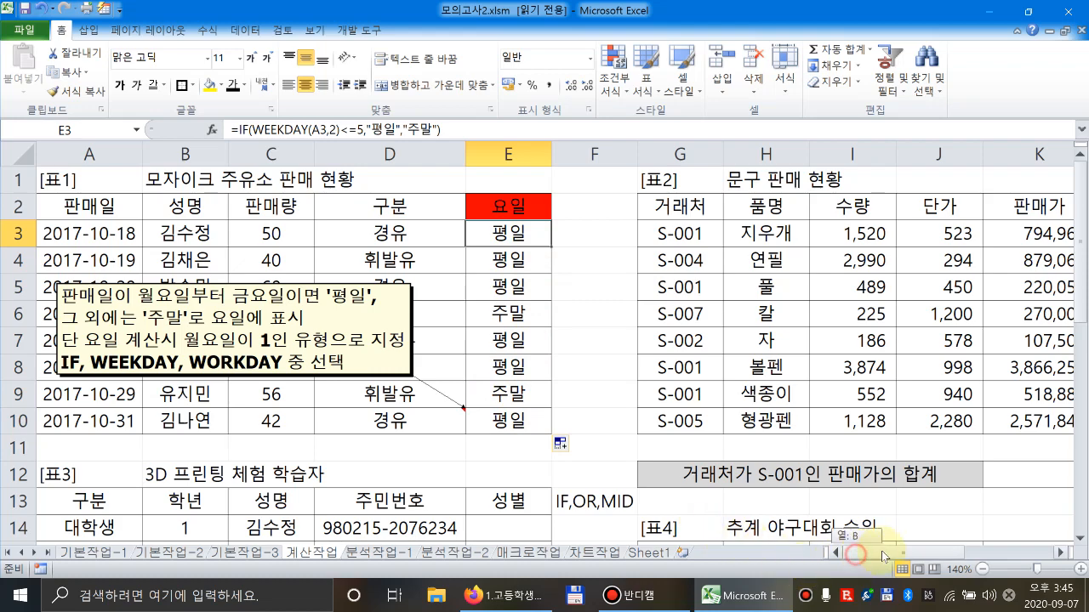
Move the instruction comment on K10 over 표2 and highlight DSUM, 올림하여 and ROUNDUP in its text.
{"action": "left_click_drag", "start_coordinate": [884, 557], "coordinate": [921, 551]}
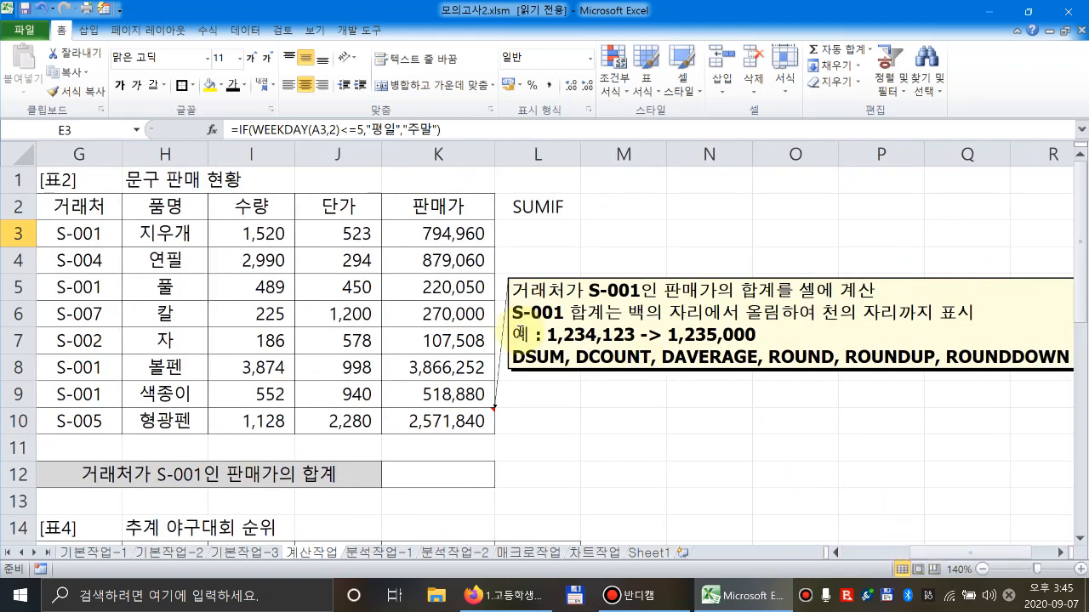
{"action": "left_click", "coordinate": [519, 333]}
{"action": "left_click_drag", "start_coordinate": [519, 334], "coordinate": [130, 341]}
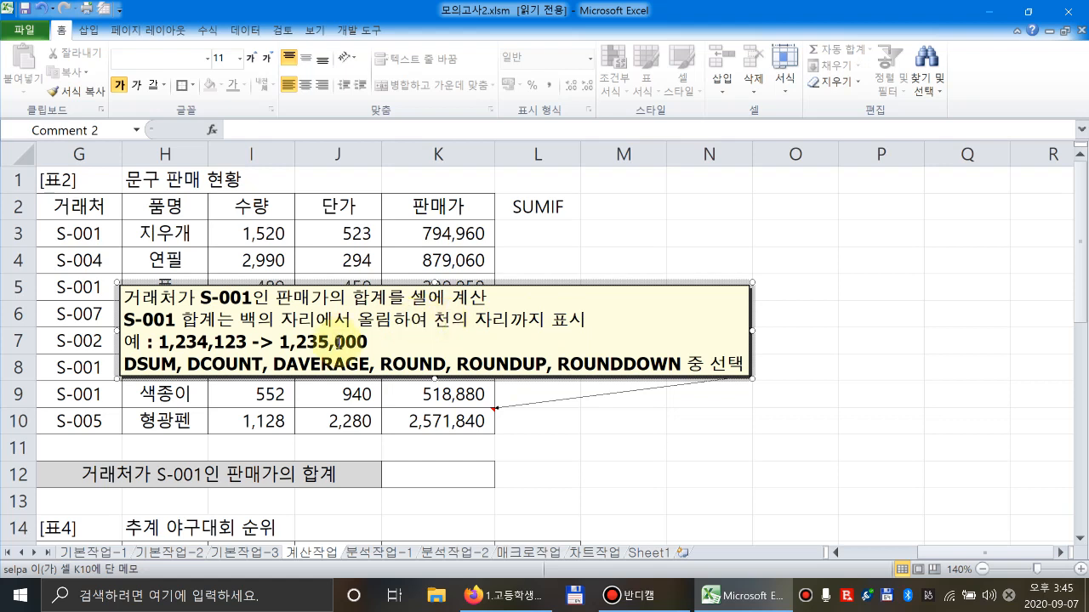
{"action": "left_click", "coordinate": [398, 325]}
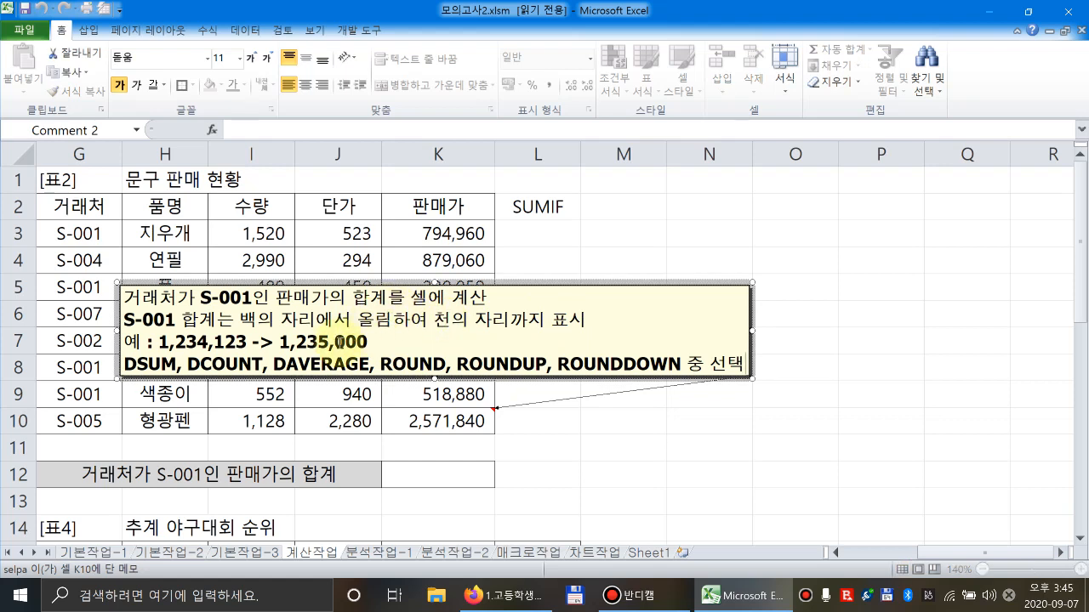
{"action": "left_click_drag", "start_coordinate": [176, 364], "coordinate": [118, 364]}
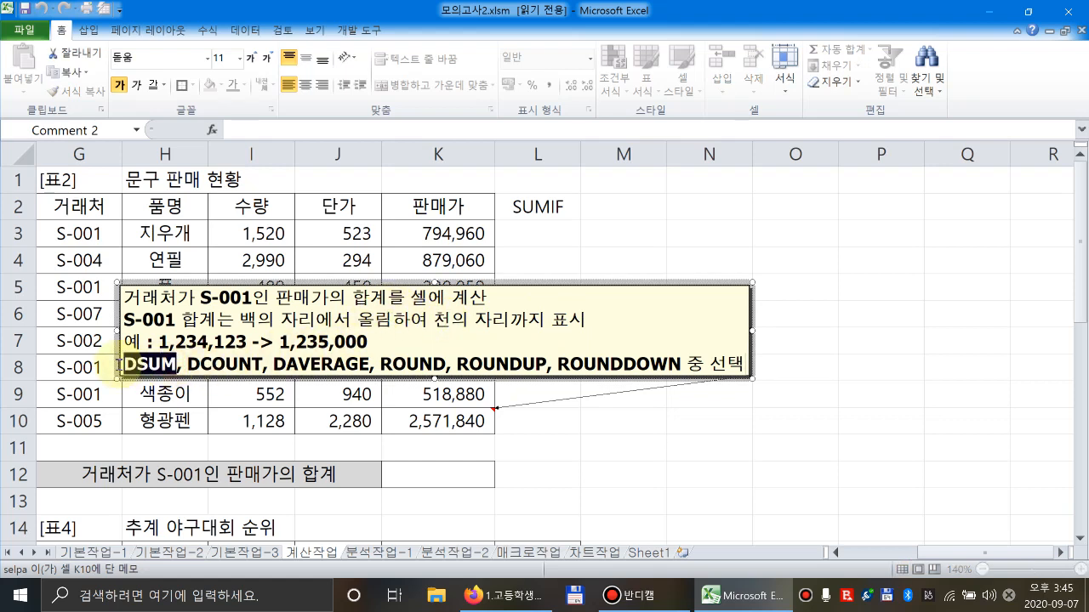
{"action": "left_click_drag", "start_coordinate": [358, 322], "coordinate": [427, 322]}
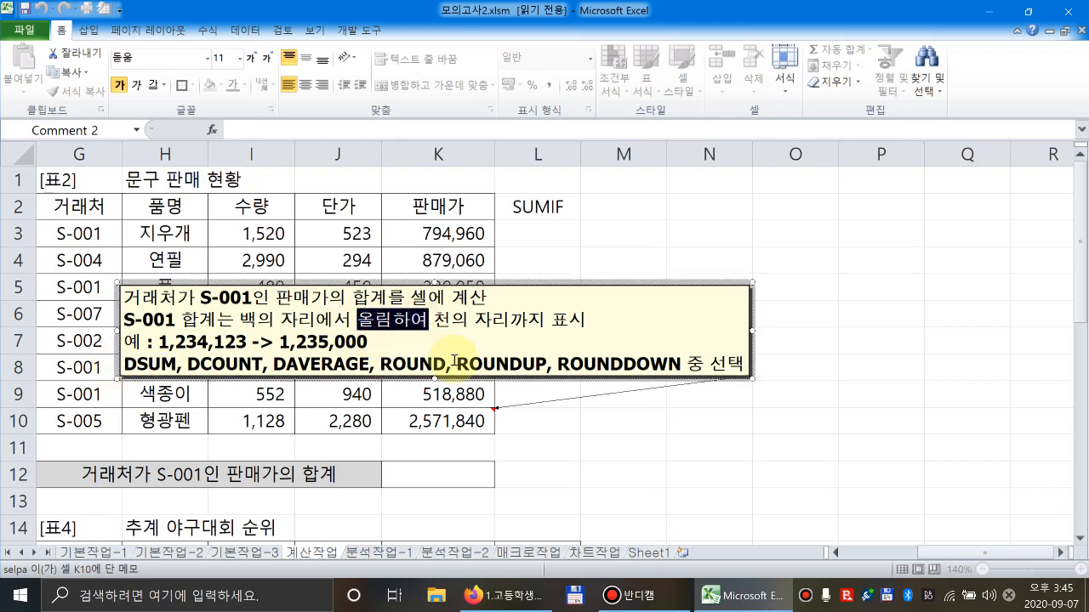
{"action": "left_click_drag", "start_coordinate": [459, 364], "coordinate": [552, 367]}
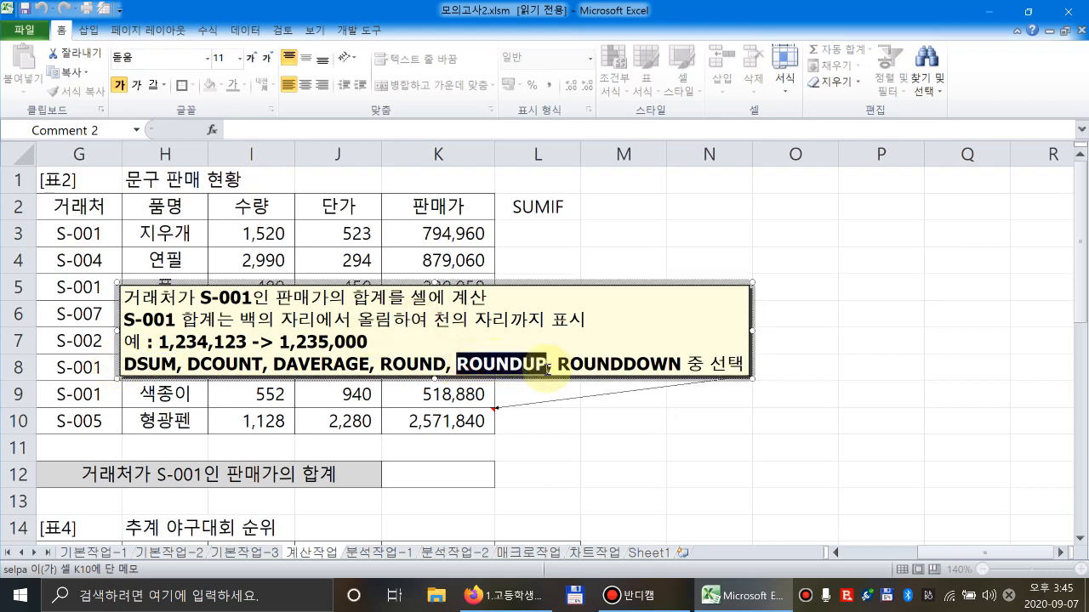
{"action": "left_click", "coordinate": [511, 362]}
{"action": "left_click", "coordinate": [525, 358]}
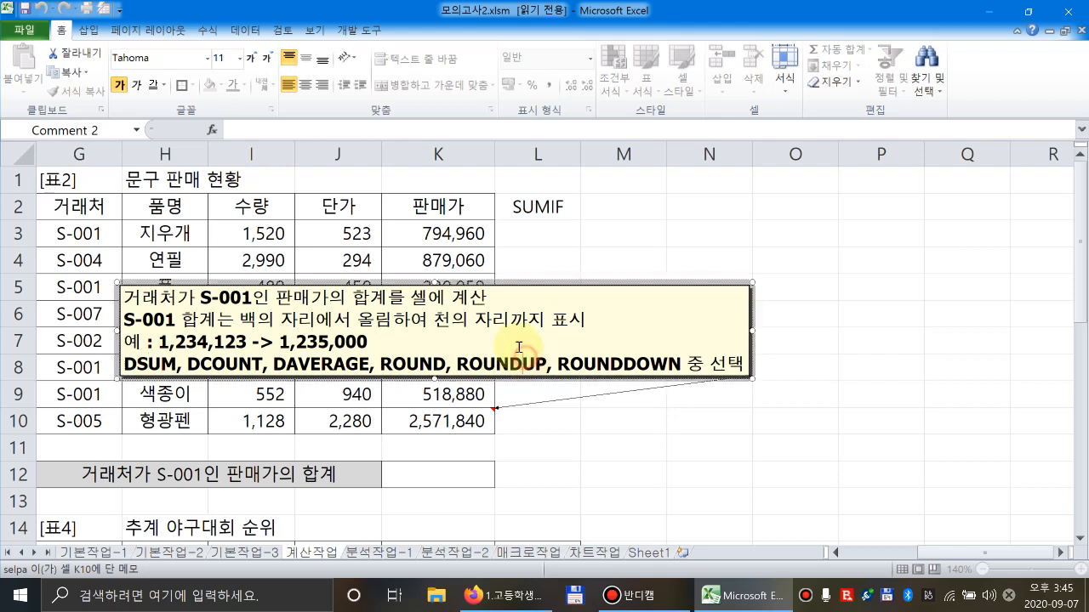
Enter the syntax note DSUM(전체,한 개,여러 개) as text in M3 beside 표2.
{"action": "left_click", "coordinate": [633, 239]}
{"action": "type", "text": "DSUM("}
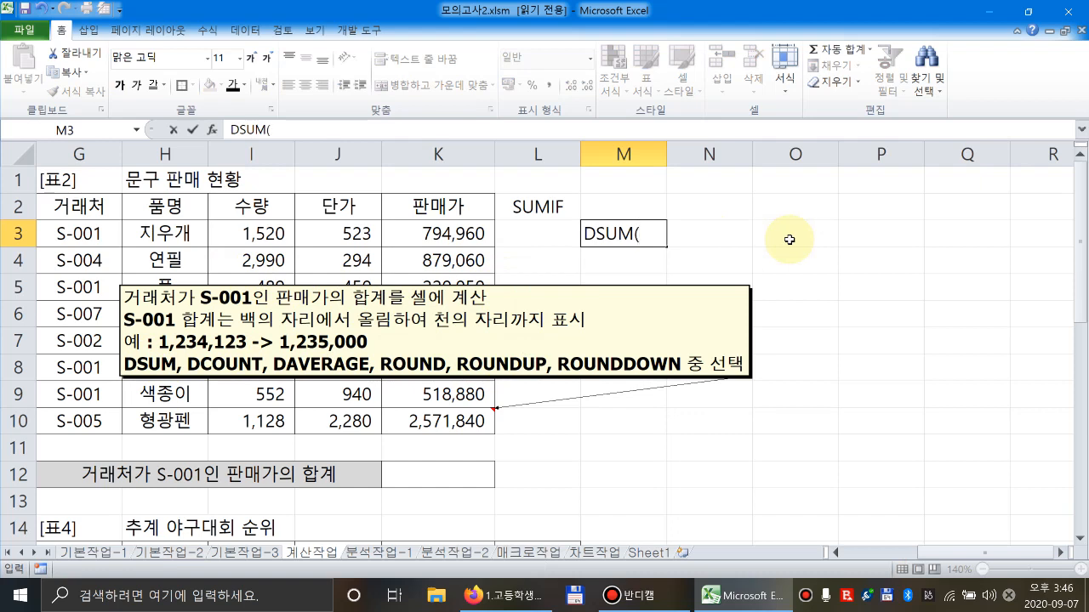
{"action": "type", "text": "전체"}
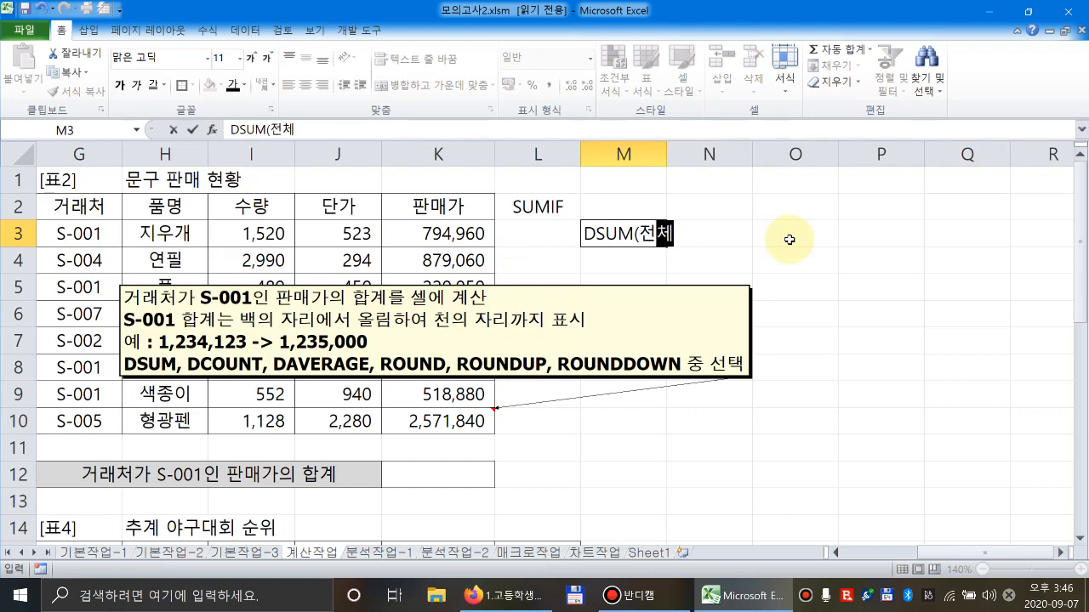
{"action": "type", "text": ",한 개,여러 개)"}
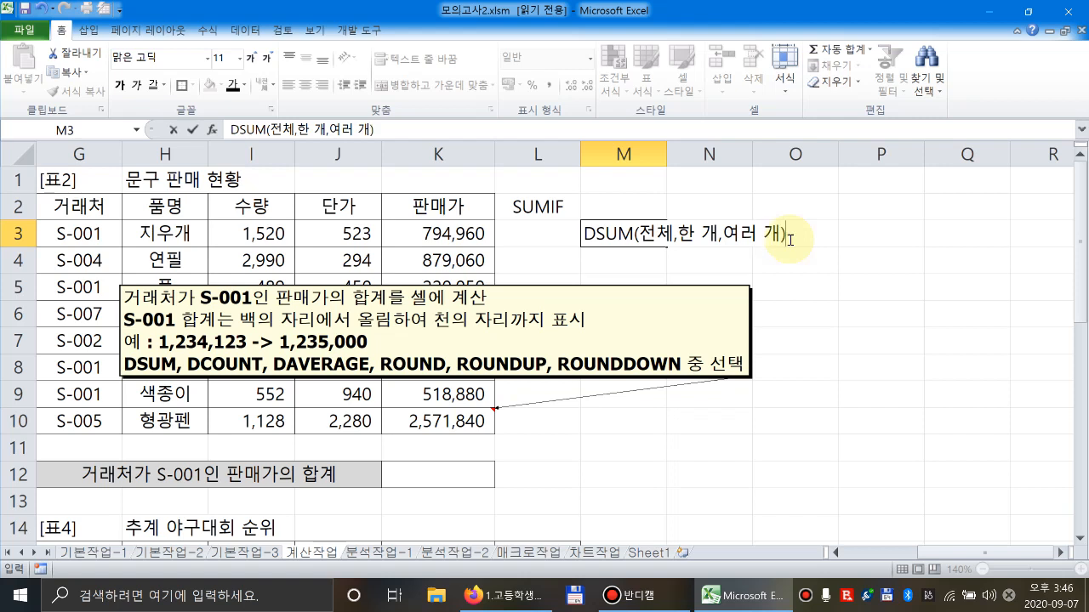
{"action": "key", "text": "Return"}
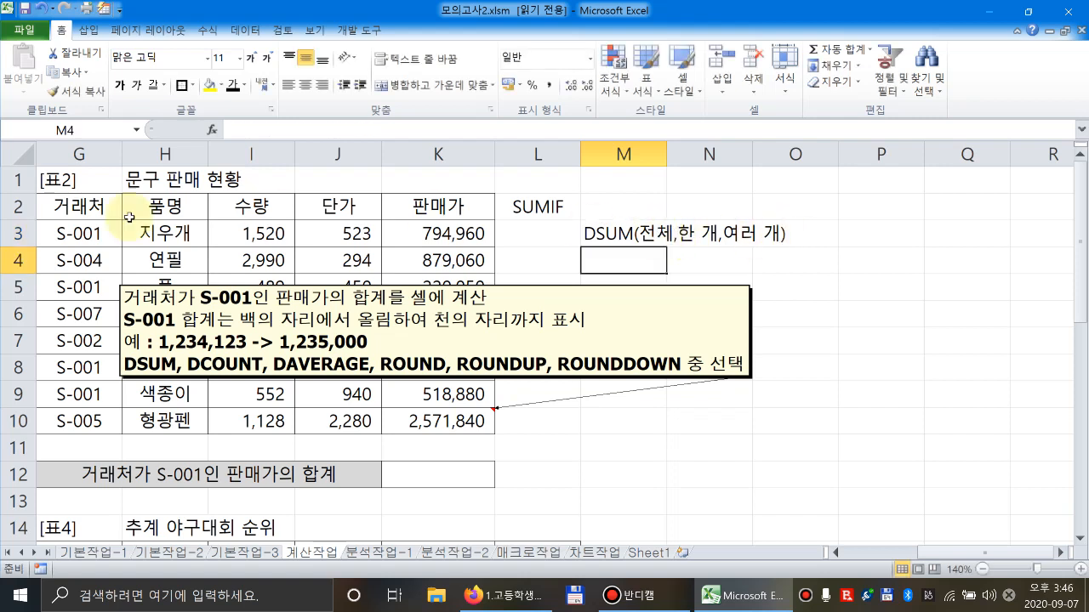
Examine the 표2 header fields in G2:K2 and the 거래처 criterion cells G2:G3 against the DSUM syntax note.
{"action": "left_click_drag", "start_coordinate": [83, 204], "coordinate": [429, 205]}
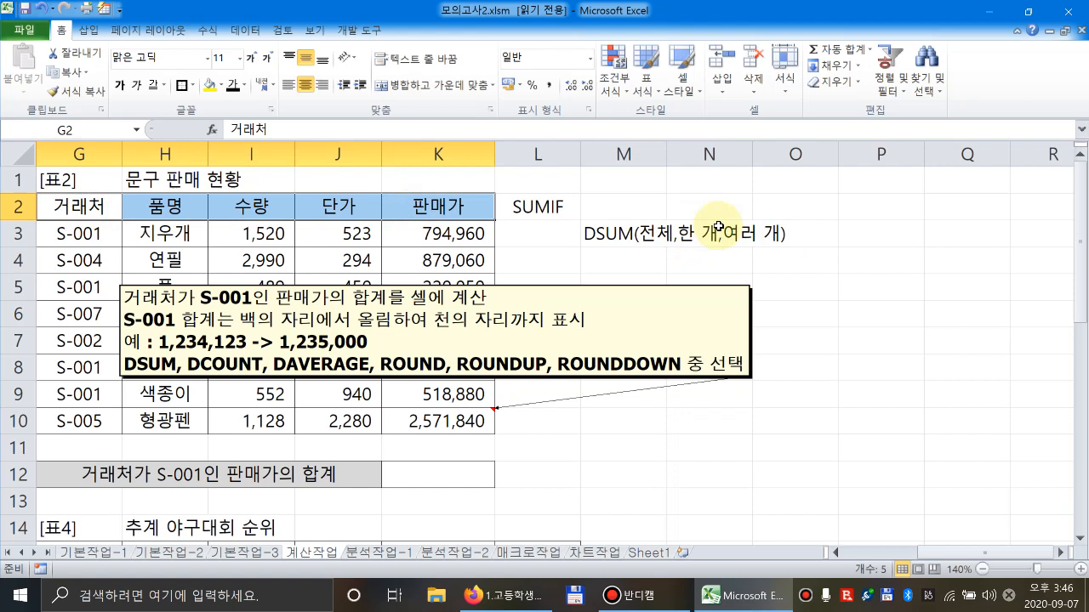
{"action": "left_click", "coordinate": [409, 207]}
{"action": "left_click", "coordinate": [343, 207]}
{"action": "left_click", "coordinate": [242, 206]}
{"action": "left_click", "coordinate": [165, 207]}
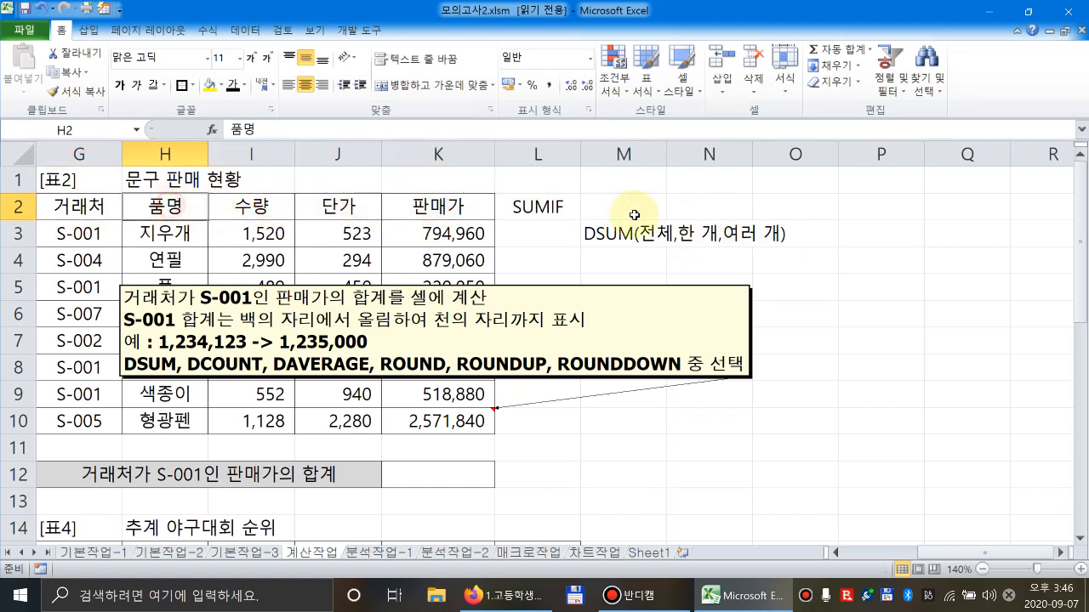
{"action": "left_click_drag", "start_coordinate": [100, 206], "coordinate": [101, 233]}
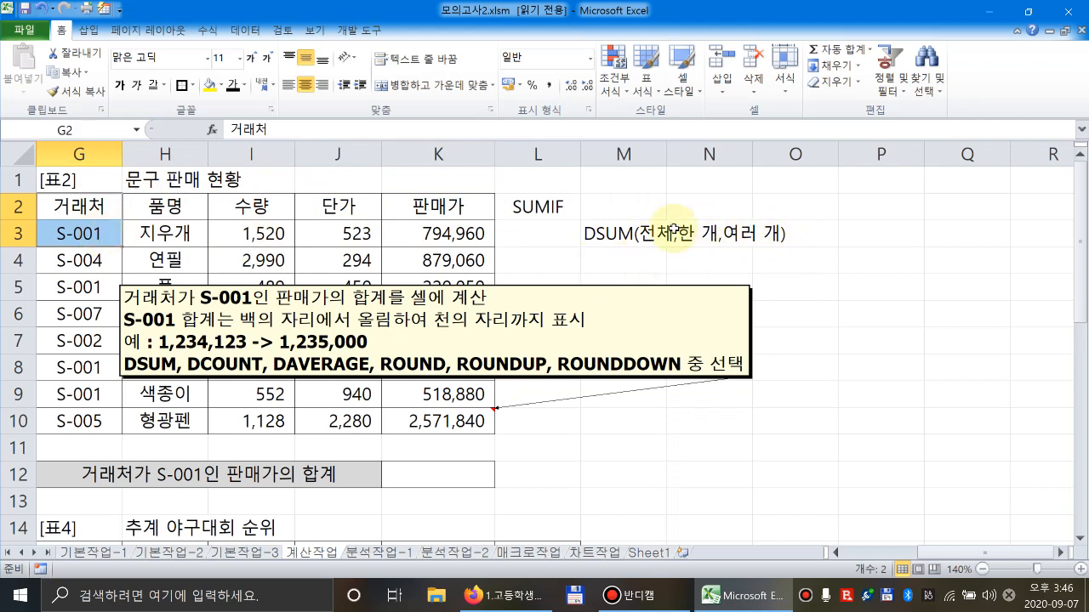
{"action": "left_click_drag", "start_coordinate": [153, 206], "coordinate": [468, 207]}
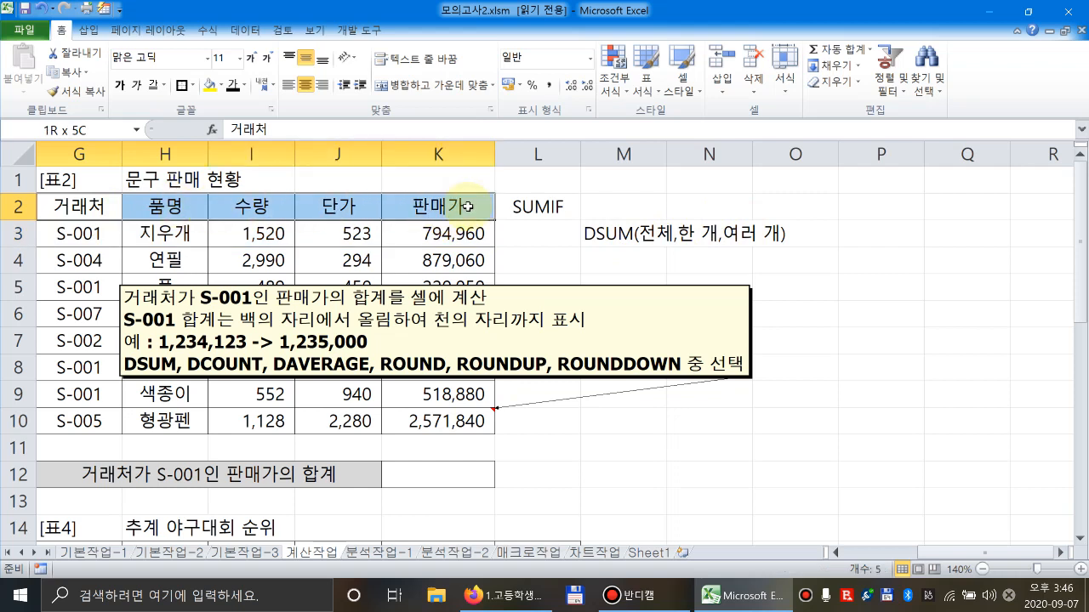
{"action": "left_click", "coordinate": [596, 260]}
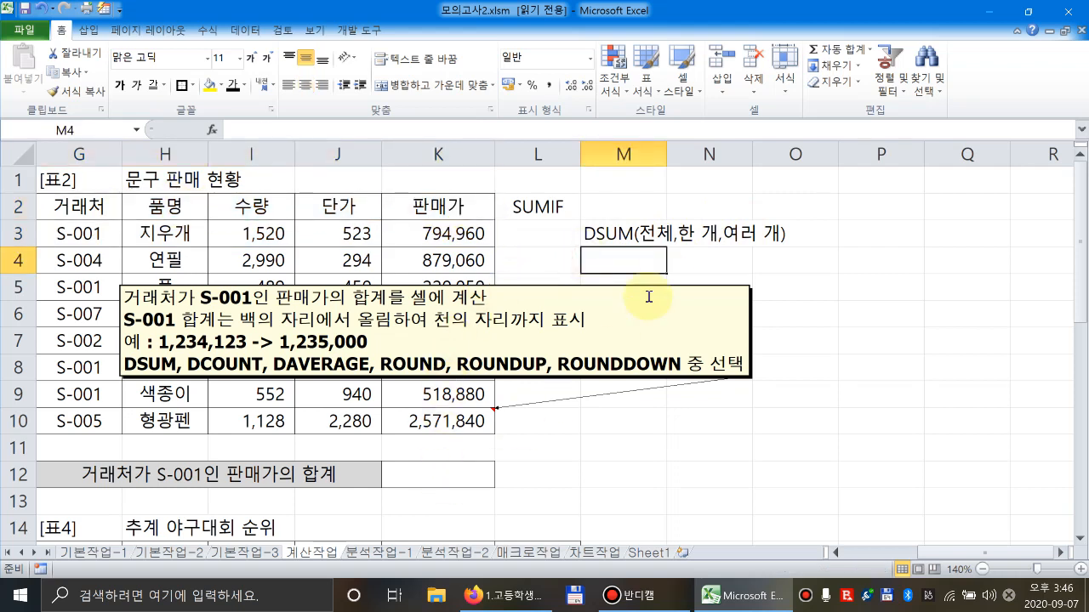
Highlight 거래처가 S-001 in the instruction comment and fill the matching criteria cells G2:G3 with yellow.
{"action": "left_click", "coordinate": [198, 332]}
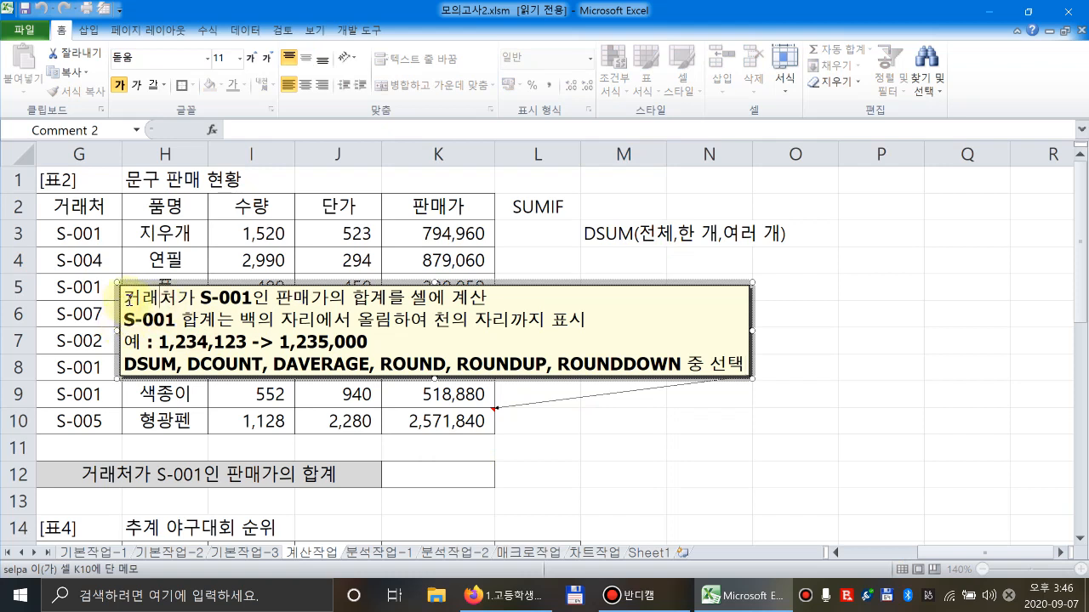
{"action": "left_click_drag", "start_coordinate": [129, 298], "coordinate": [253, 297]}
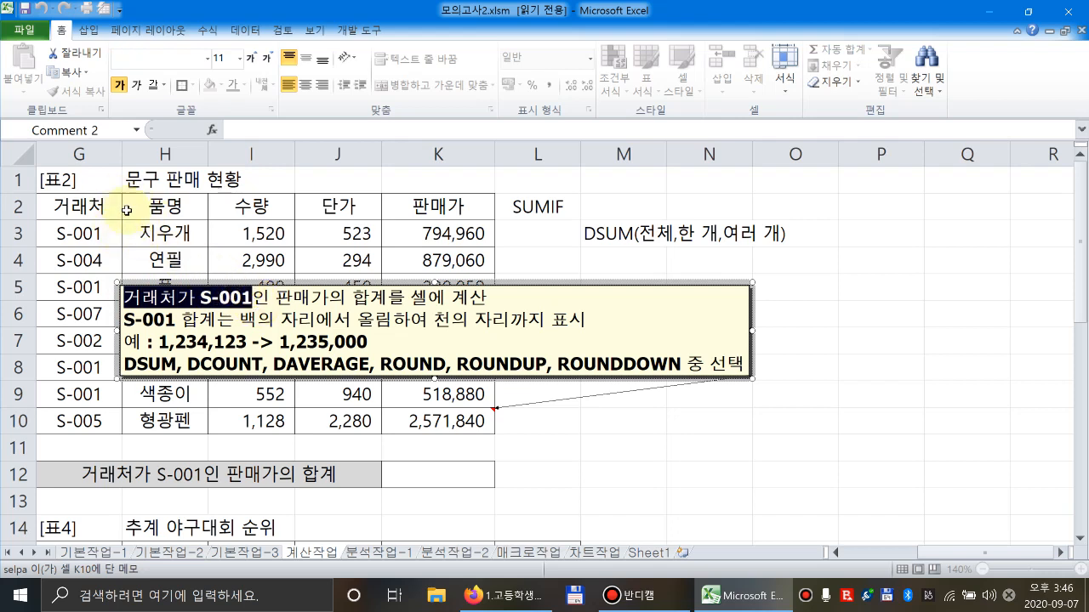
{"action": "left_click_drag", "start_coordinate": [92, 205], "coordinate": [96, 228]}
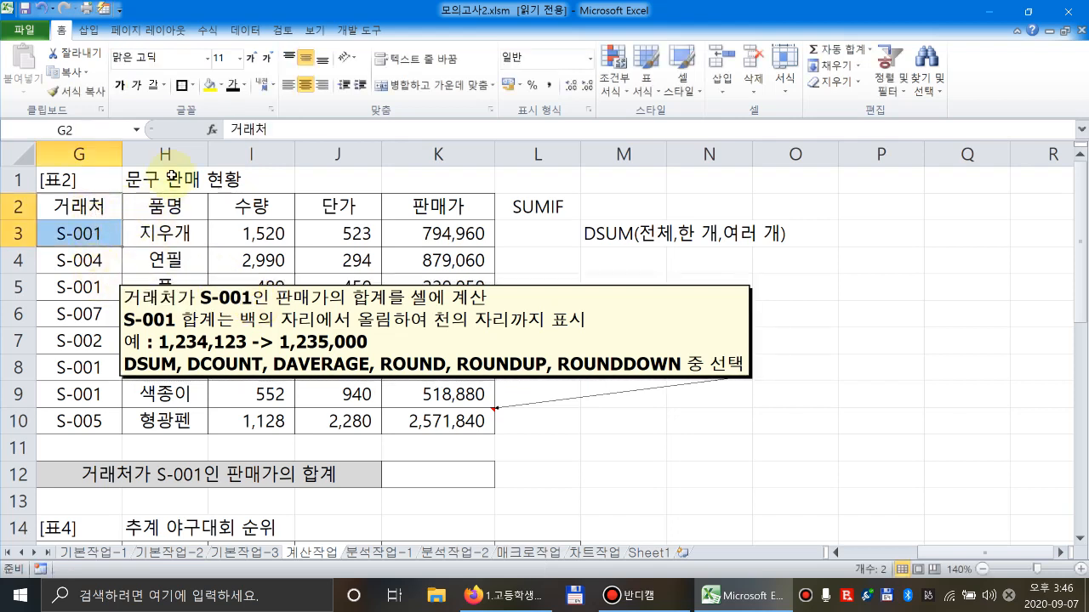
{"action": "left_click", "coordinate": [210, 85]}
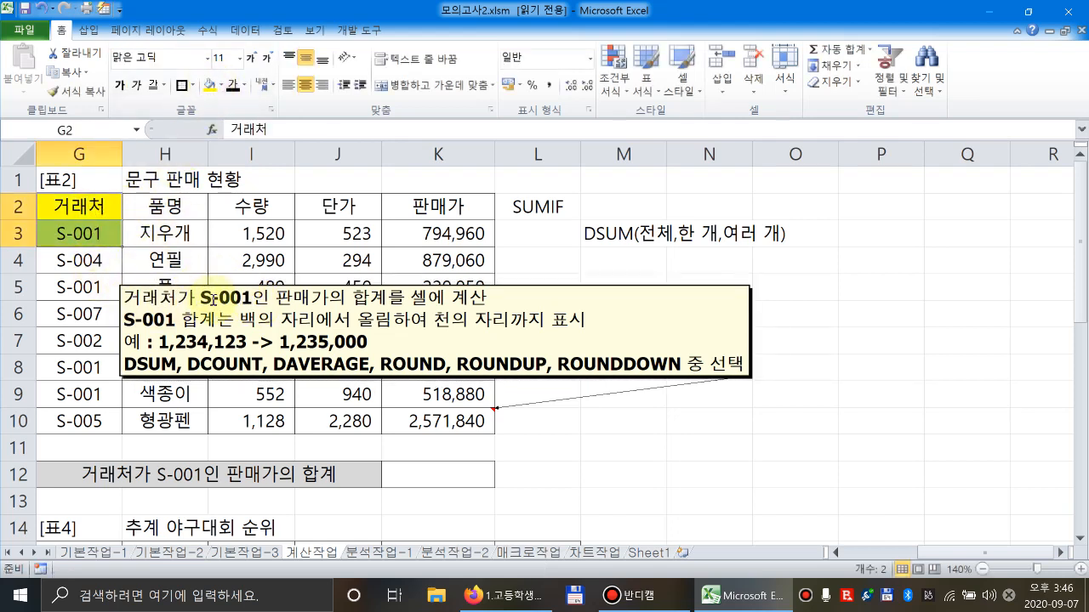
{"action": "left_click", "coordinate": [96, 214]}
{"action": "left_click_drag", "start_coordinate": [96, 214], "coordinate": [99, 234]}
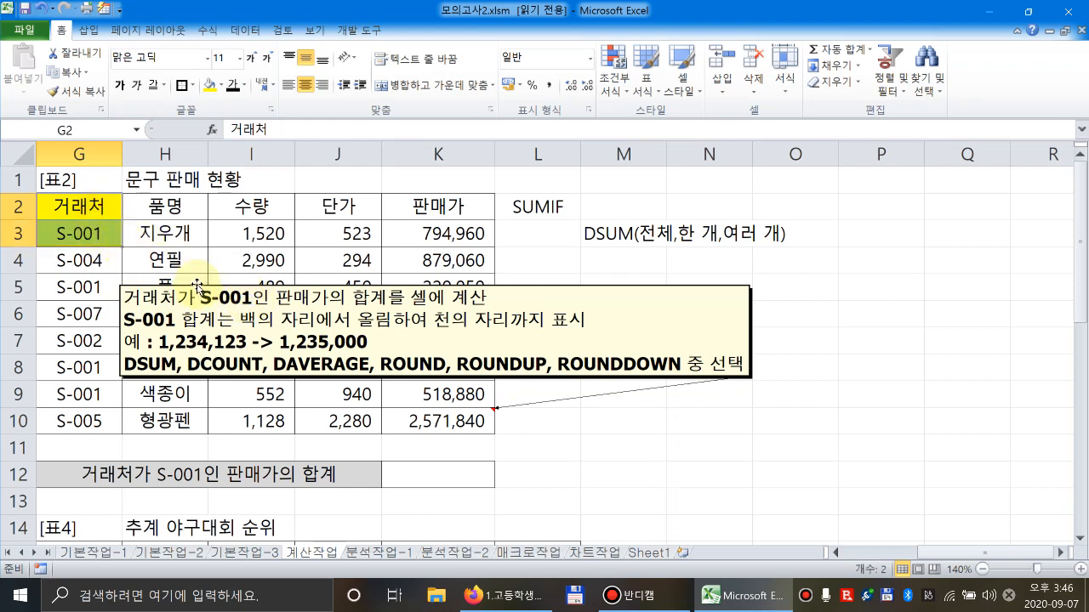
Highlight 판매가 in the instruction comment and fill the 판매가 header cell K2 with light blue.
{"action": "left_click", "coordinate": [262, 309]}
{"action": "left_click_drag", "start_coordinate": [278, 293], "coordinate": [328, 295]}
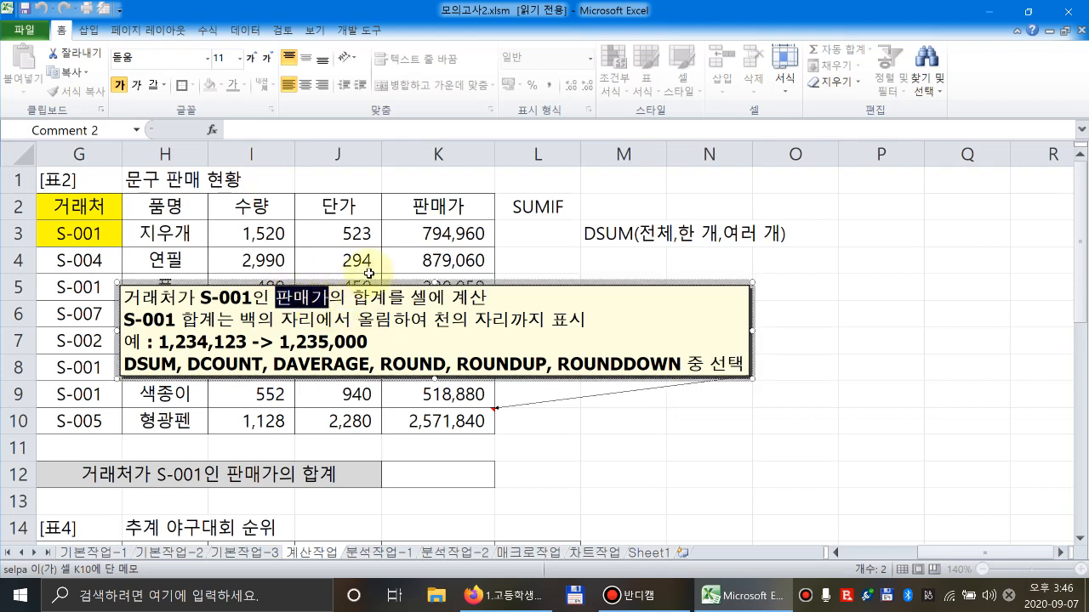
{"action": "left_click", "coordinate": [426, 208]}
{"action": "left_click", "coordinate": [220, 86]}
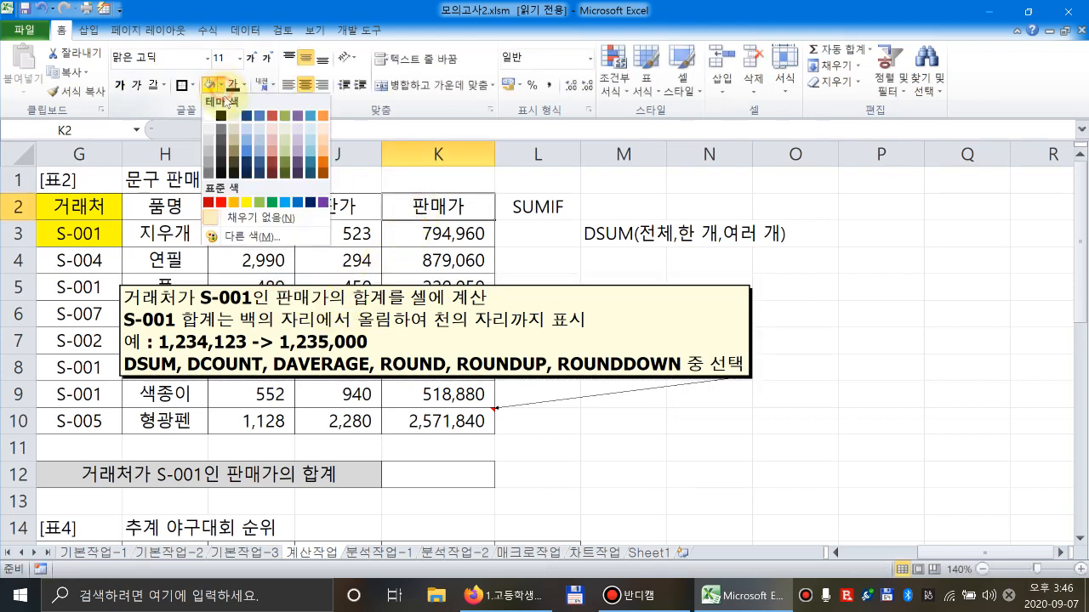
{"action": "left_click", "coordinate": [284, 207]}
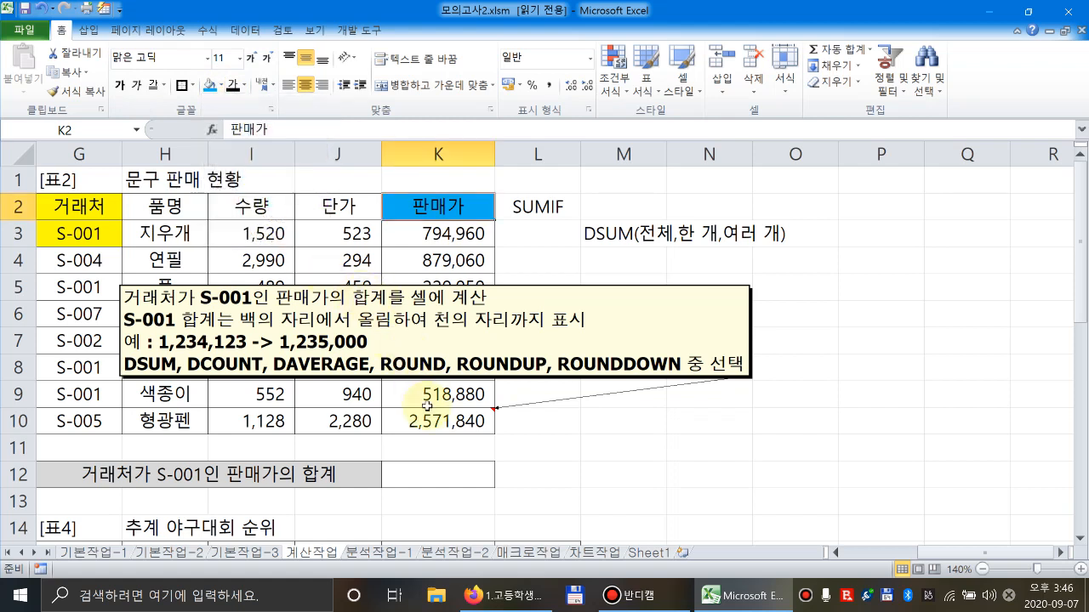
Review the cells for the DSUM arguments: criteria G2:G3, field header K2 and the whole table G2:K10.
{"action": "left_click", "coordinate": [438, 474]}
{"action": "left_click", "coordinate": [101, 213]}
{"action": "left_click_drag", "start_coordinate": [100, 213], "coordinate": [99, 232]}
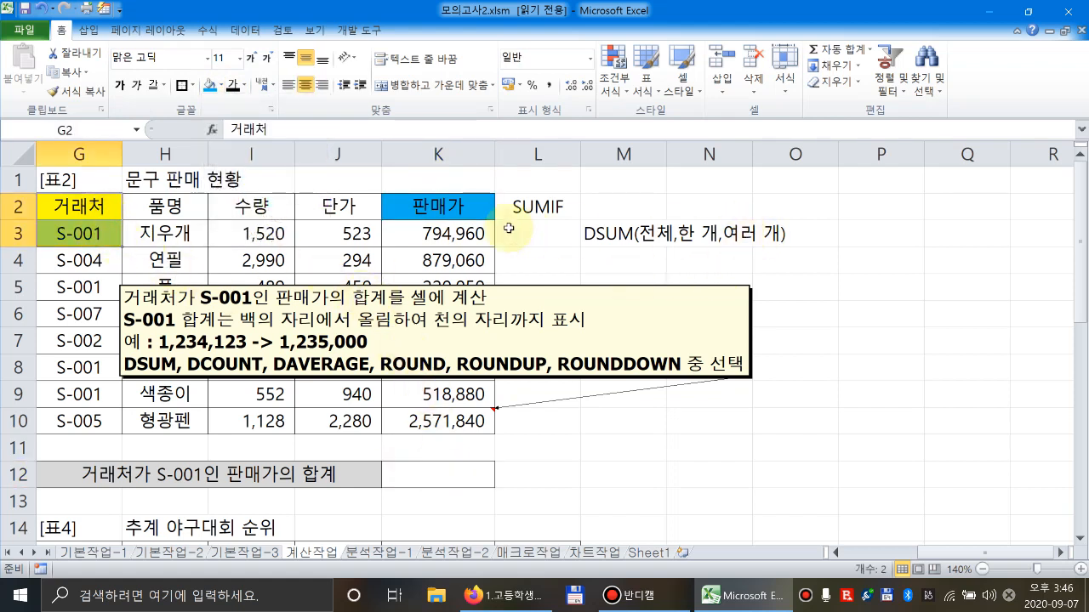
{"action": "left_click", "coordinate": [447, 211]}
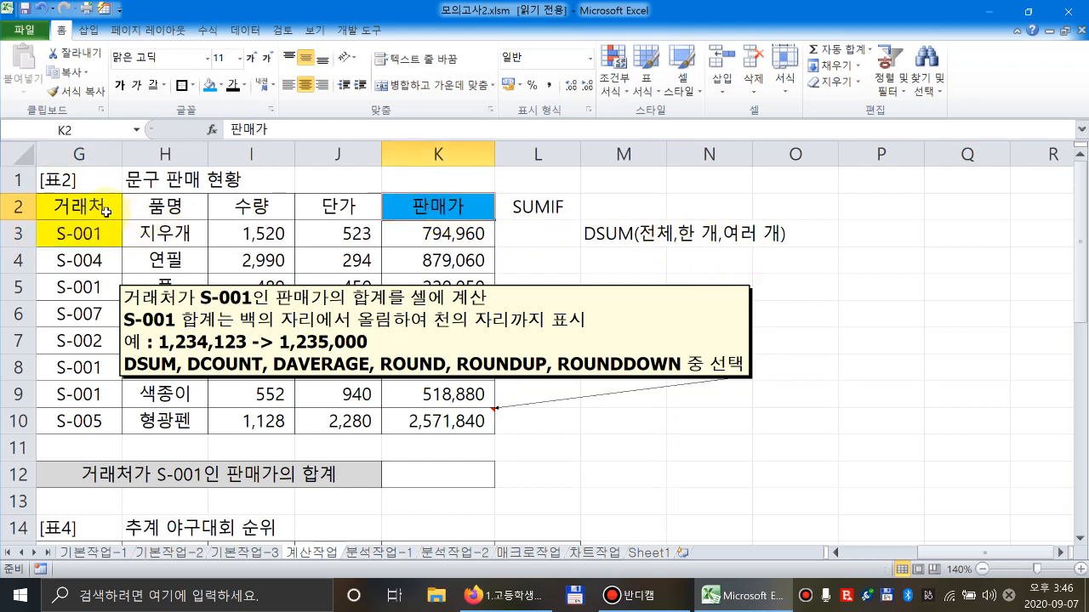
{"action": "left_click_drag", "start_coordinate": [97, 212], "coordinate": [437, 419]}
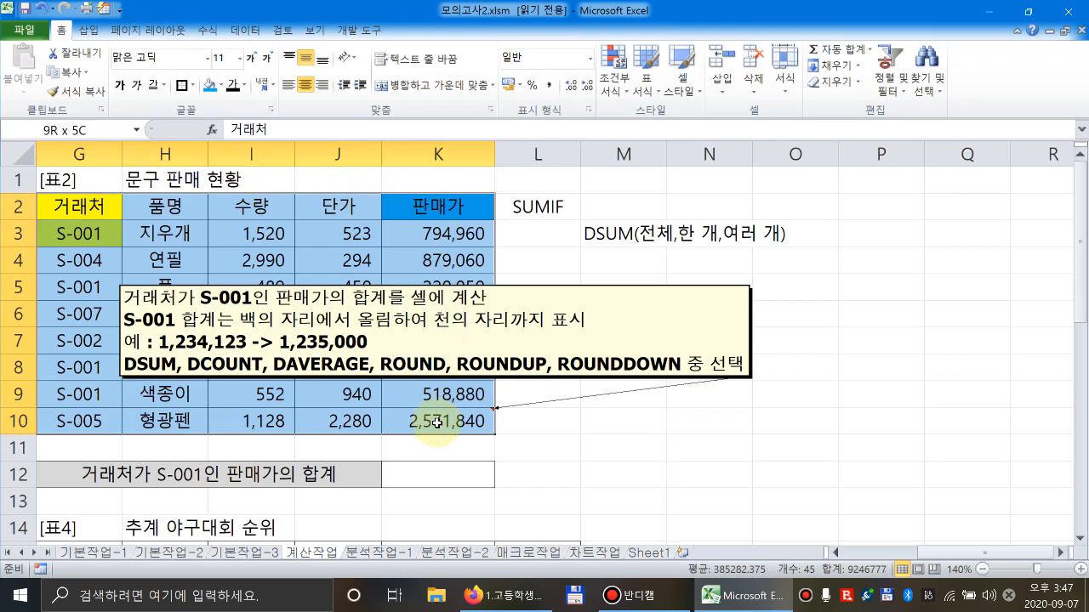
{"action": "left_click", "coordinate": [337, 207]}
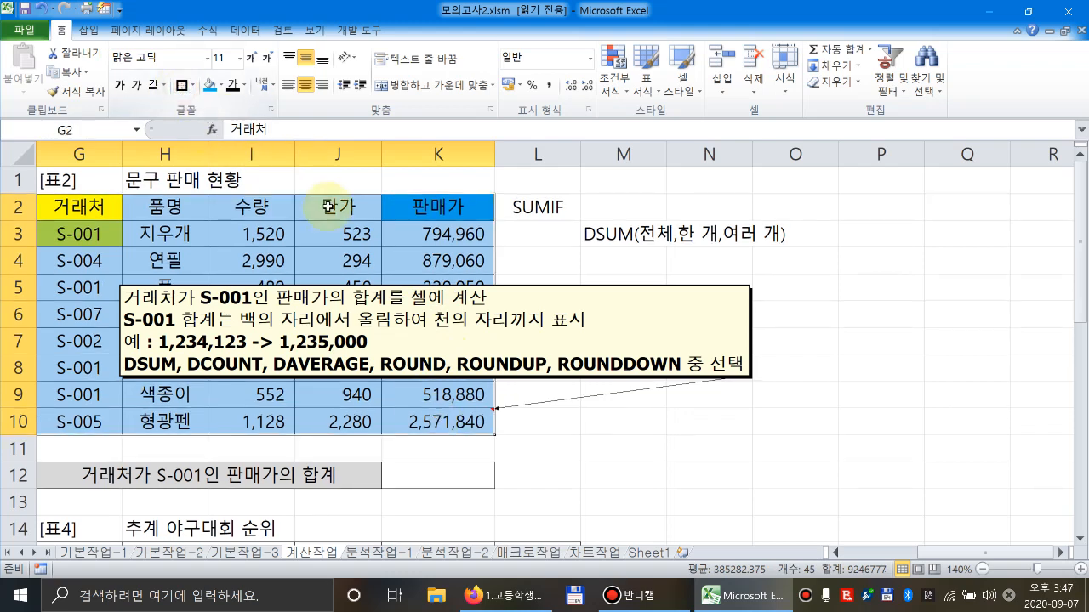
Enter =DSUM(G2:K10,K2,G2:G3) in K12 to total the 판매가 of 거래처 S-001.
{"action": "left_click", "coordinate": [445, 476]}
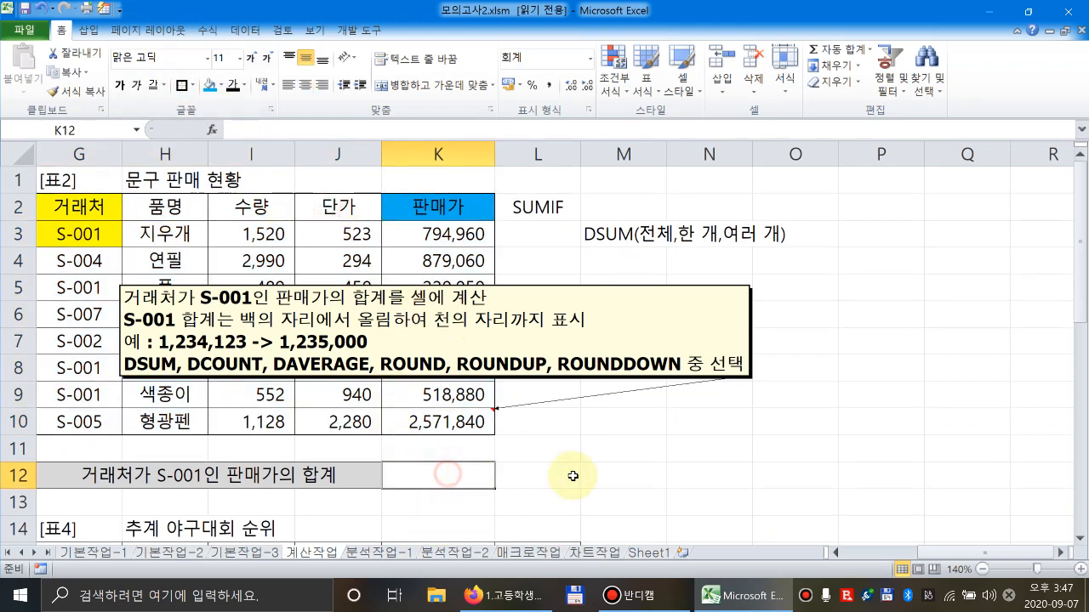
{"action": "type", "text": "="}
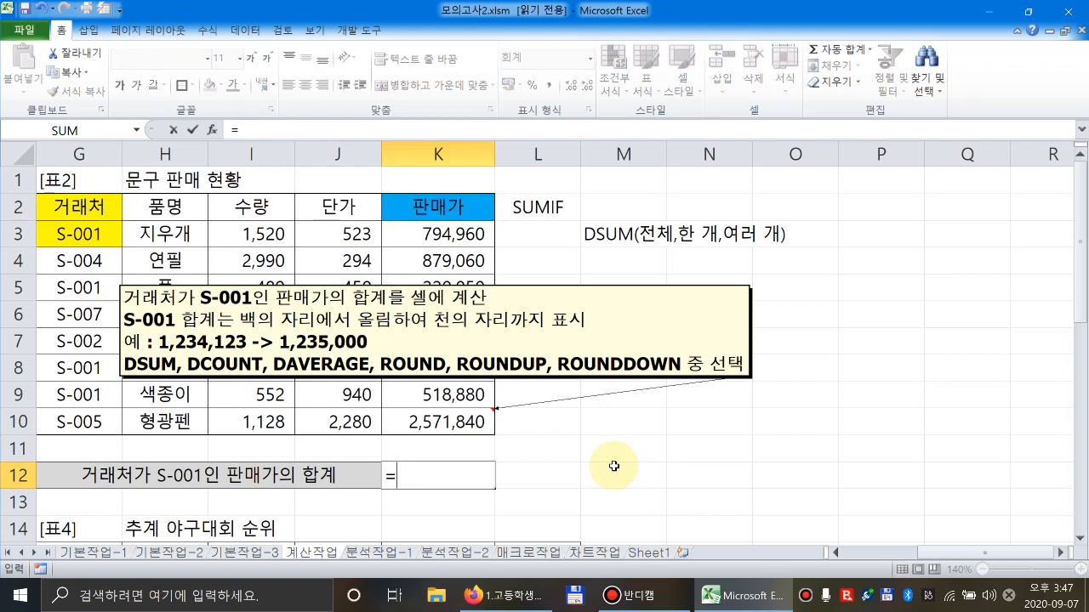
{"action": "type", "text": "DSUM("}
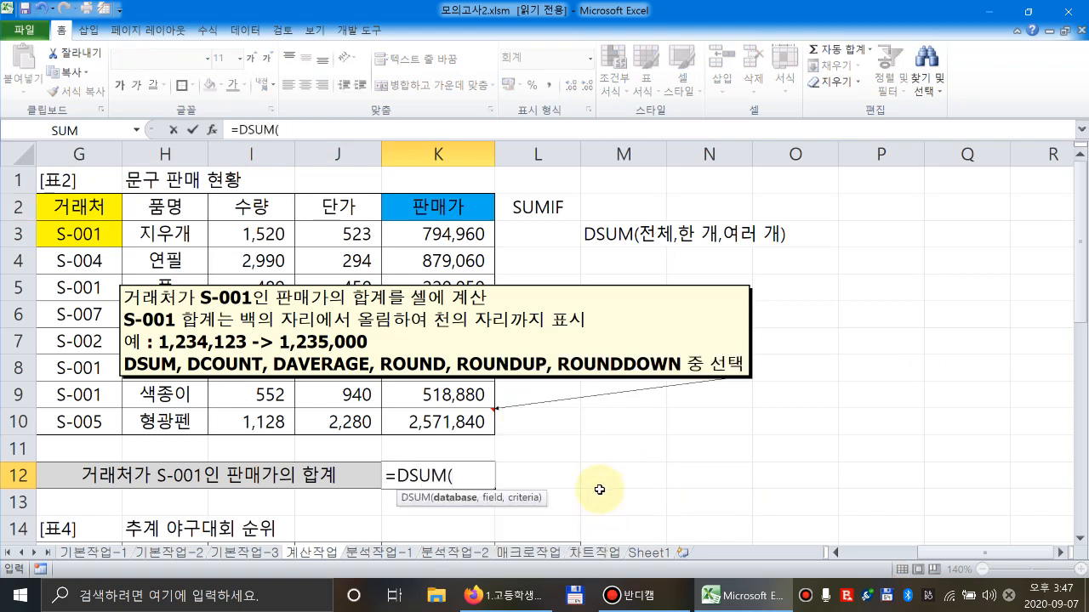
{"action": "left_click_drag", "start_coordinate": [97, 207], "coordinate": [435, 421]}
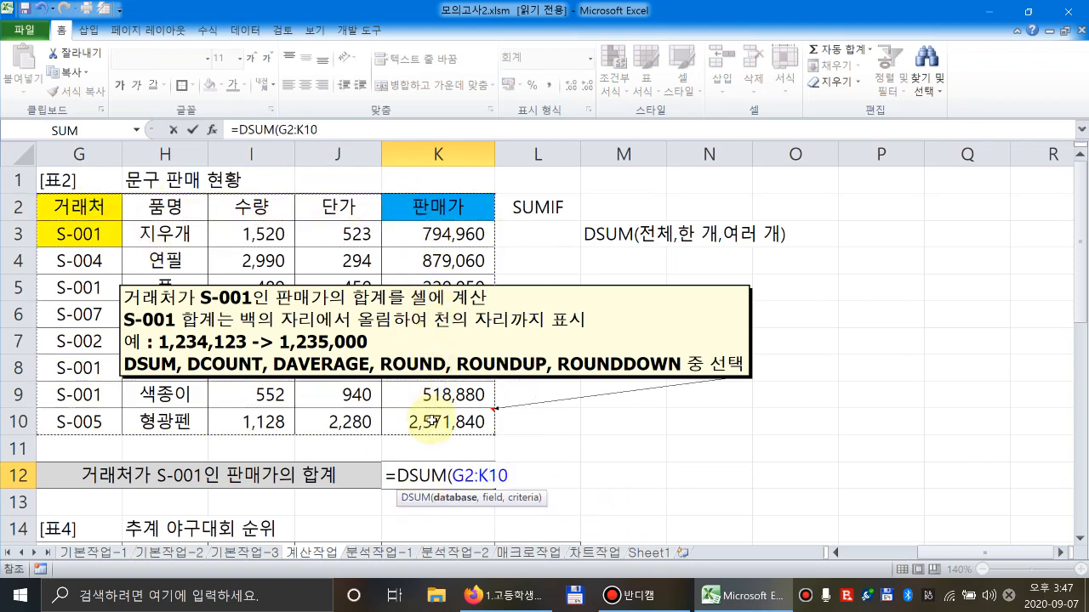
{"action": "type", "text": ","}
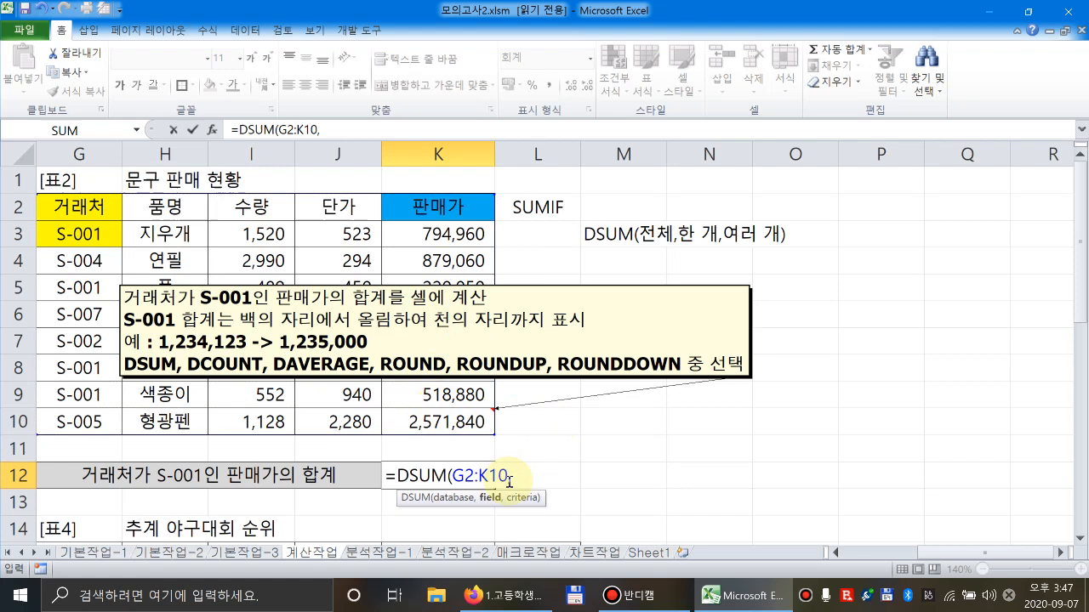
{"action": "left_click", "coordinate": [442, 208]}
{"action": "type", "text": ","}
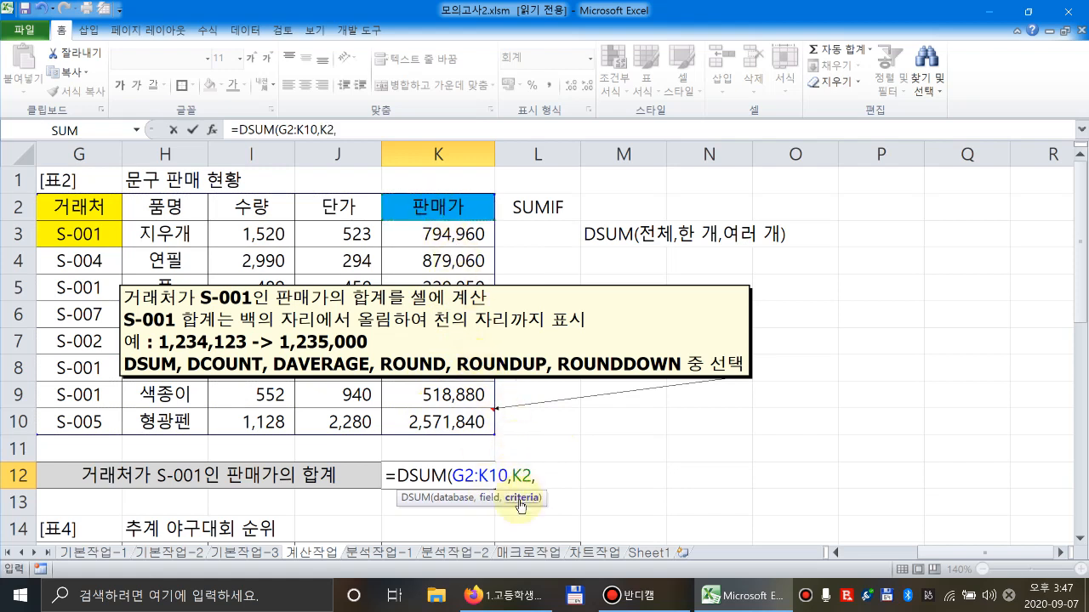
{"action": "left_click_drag", "start_coordinate": [79, 207], "coordinate": [99, 233]}
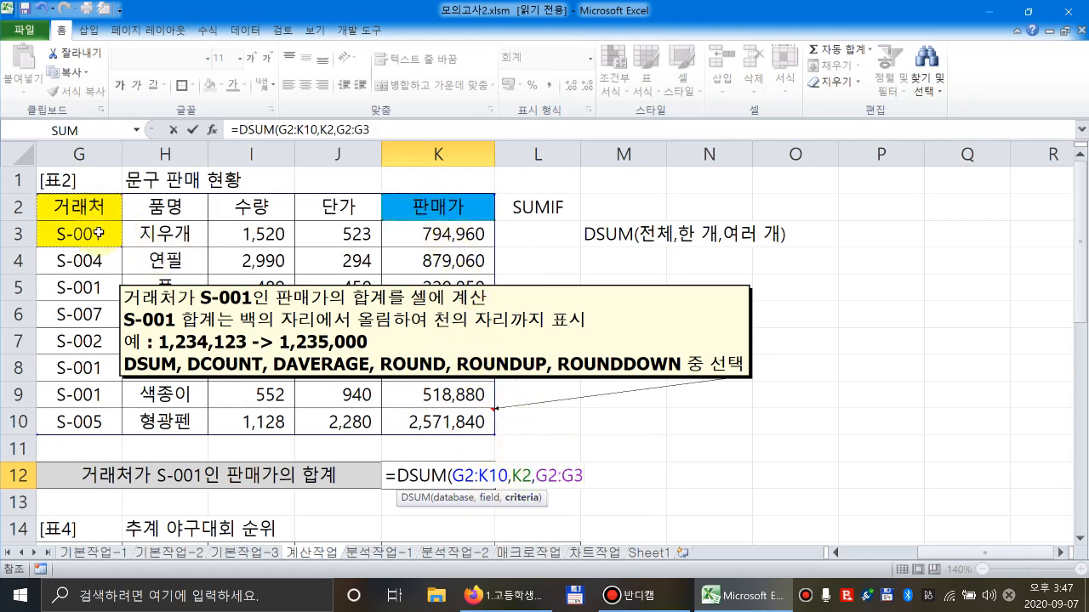
{"action": "type", "text": ")"}
{"action": "key", "text": "Return"}
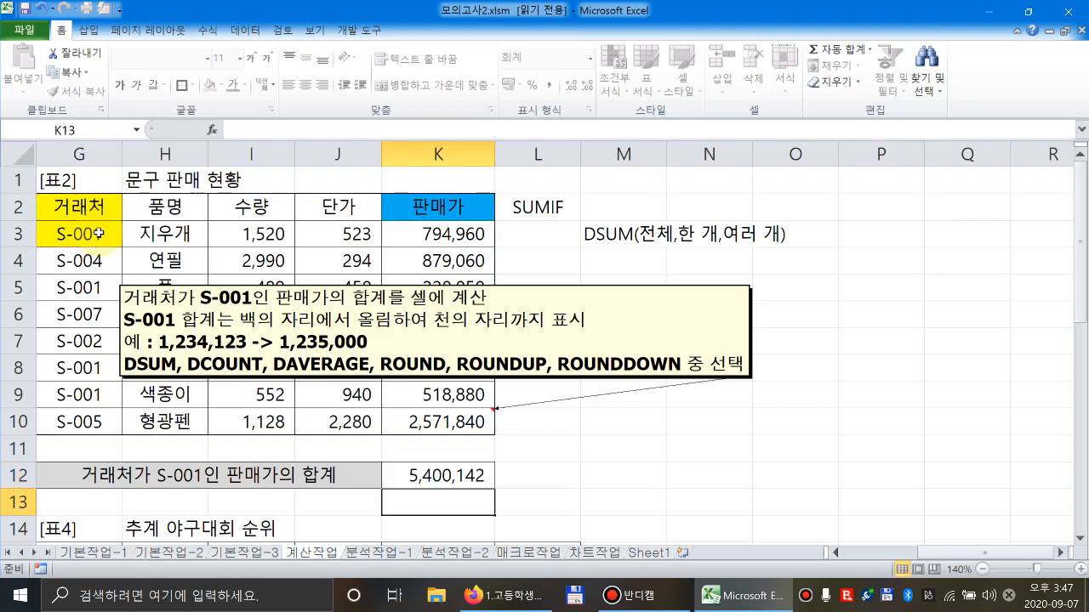
Remove the fill colour from the 표2 range G2:K10 and apply all borders to it.
{"action": "left_click_drag", "start_coordinate": [81, 209], "coordinate": [451, 415]}
{"action": "left_click", "coordinate": [220, 85]}
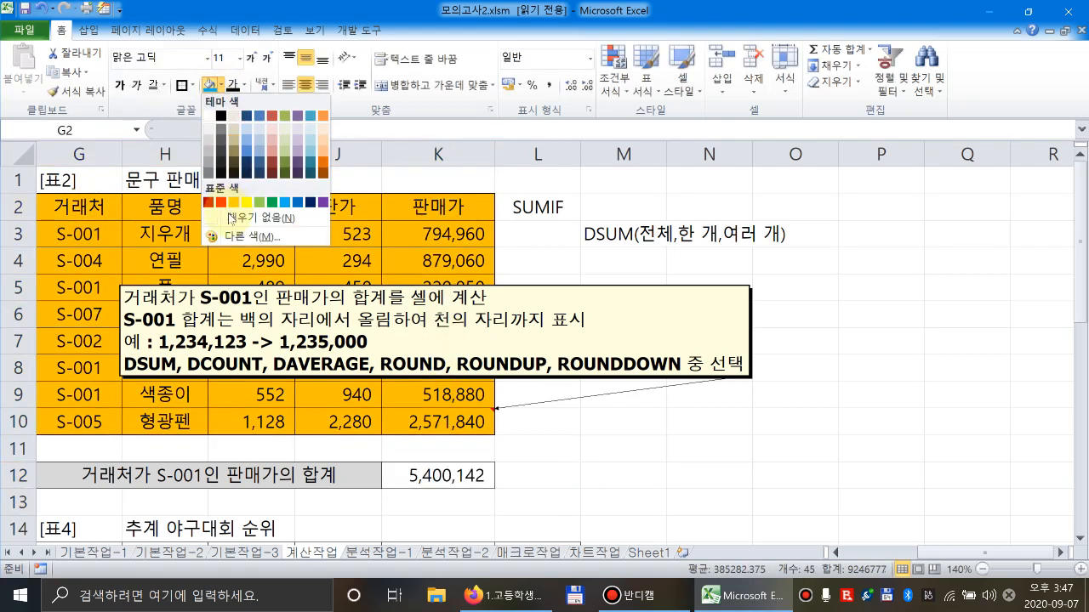
{"action": "left_click", "coordinate": [233, 215]}
{"action": "left_click", "coordinate": [192, 85]}
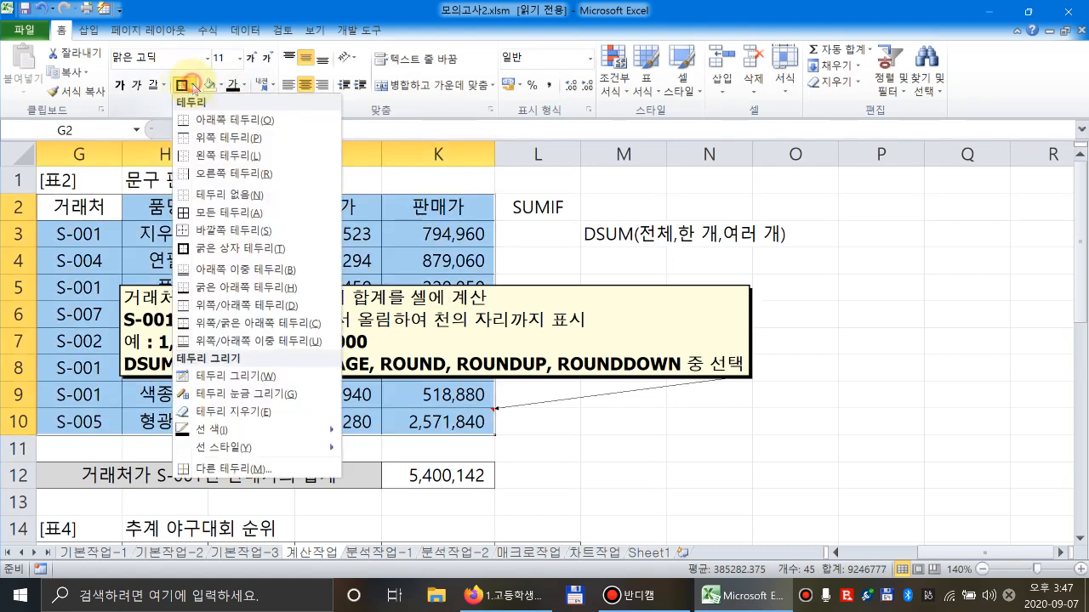
{"action": "left_click", "coordinate": [203, 213]}
{"action": "left_click", "coordinate": [308, 228]}
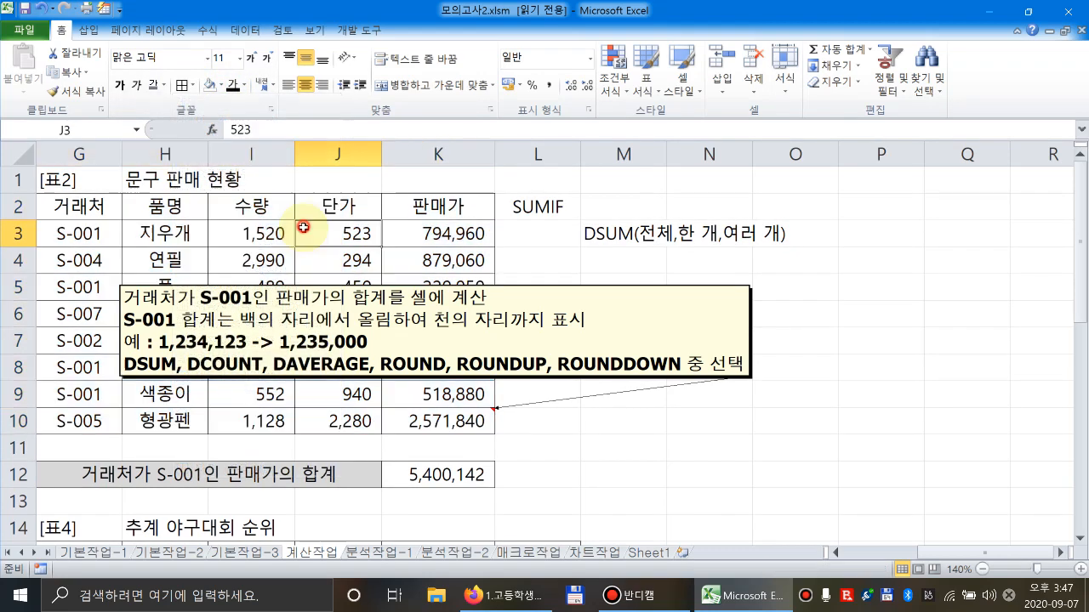
Wrap the DSUM formula in K12 in ROUNDUP with -3 digits: =ROUNDUP(DSUM(G2:K10,K2,G2:G3),-3).
{"action": "left_click", "coordinate": [469, 489]}
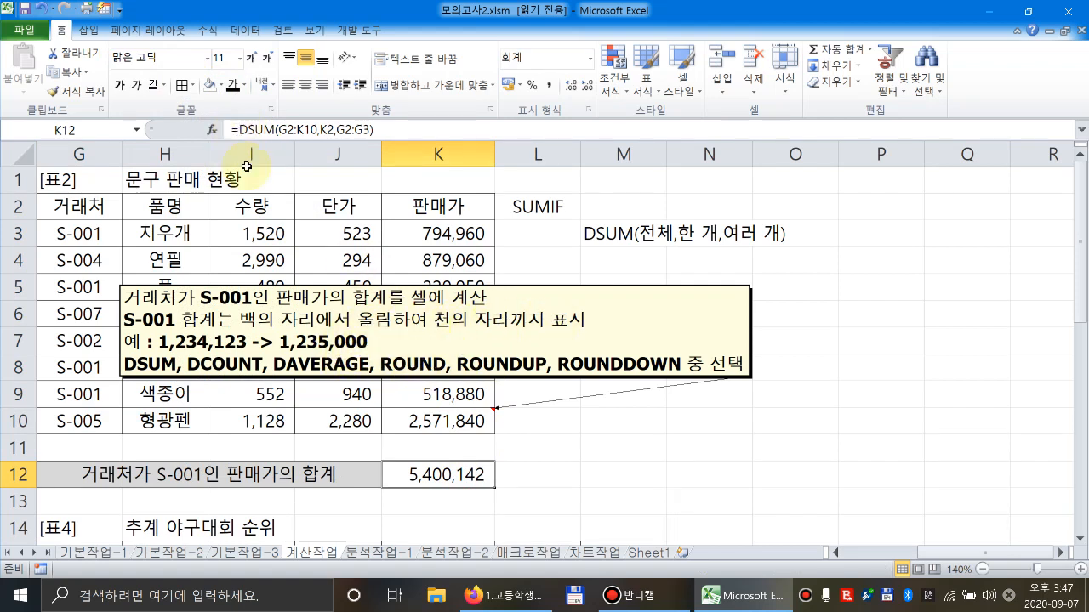
{"action": "double_click", "coordinate": [407, 474]}
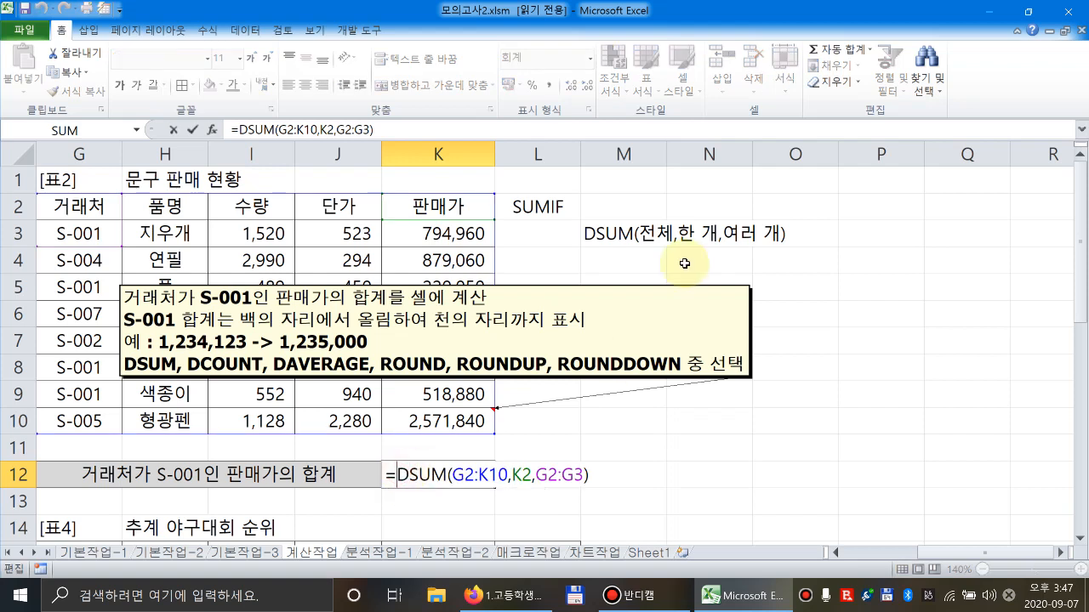
{"action": "type", "text": "ROU"}
{"action": "key", "text": "Down"}
{"action": "key", "text": "Down"}
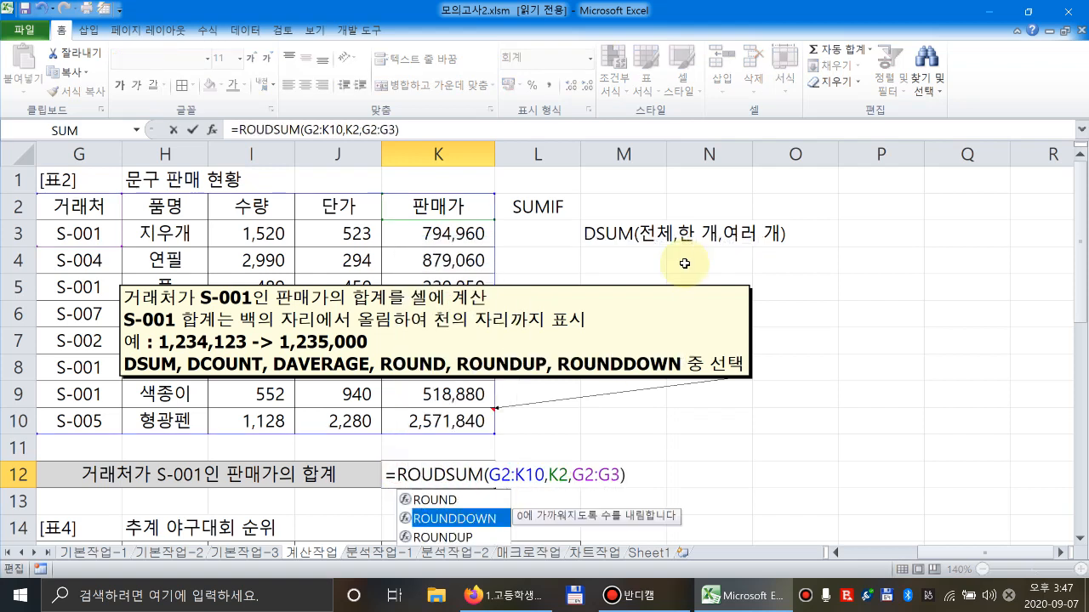
{"action": "key", "text": "Tab"}
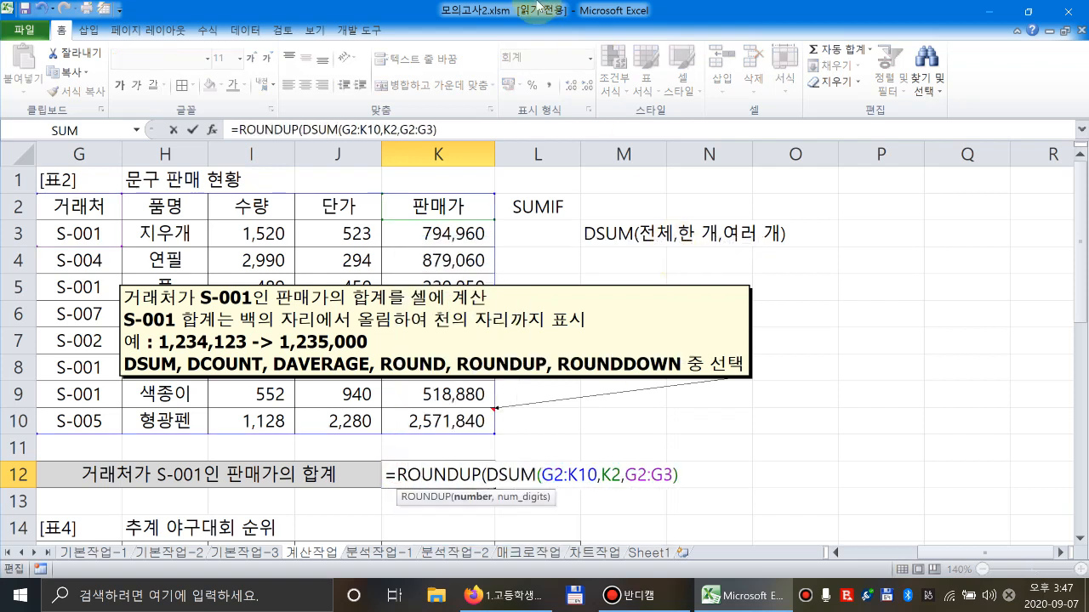
{"action": "type", "text": ",-3"}
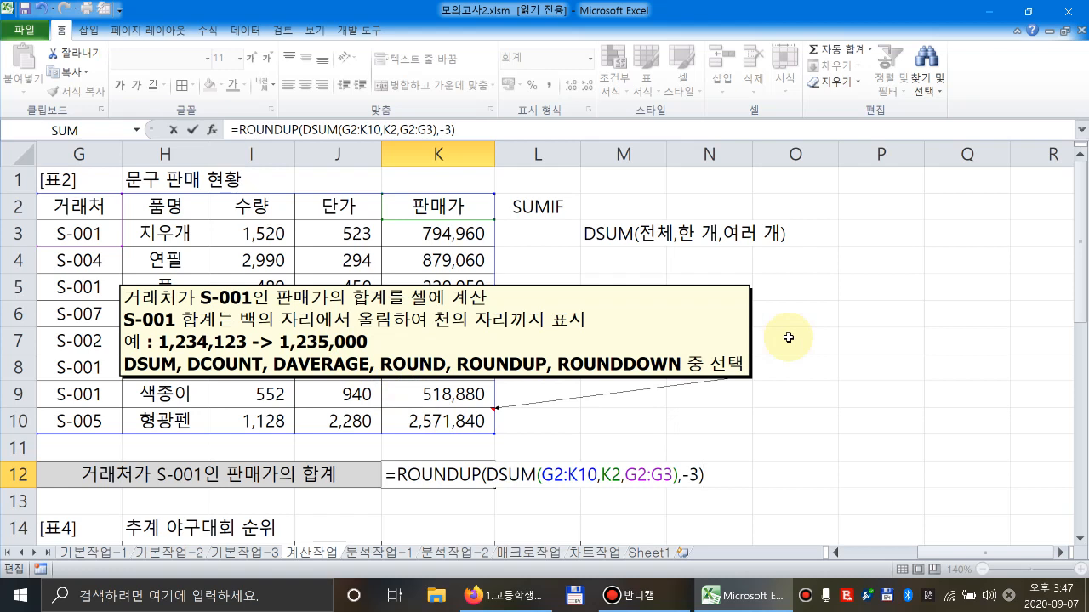
{"action": "key", "text": "Return"}
Enter the note "3 : 소수점 이하 3번째 자리까지 표시" in M11.
{"action": "key", "text": "Up"}
{"action": "key", "text": "Right"}
{"action": "key", "text": "Right"}
{"action": "key", "text": "Left"}
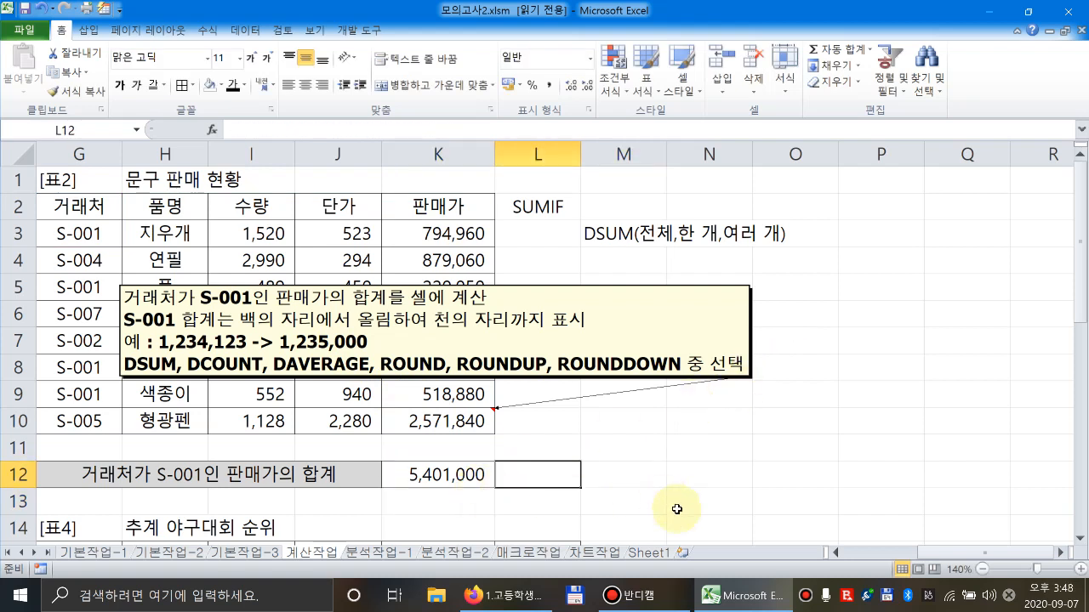
{"action": "key", "text": "Right"}
{"action": "key", "text": "Up"}
{"action": "type", "text": "3"}
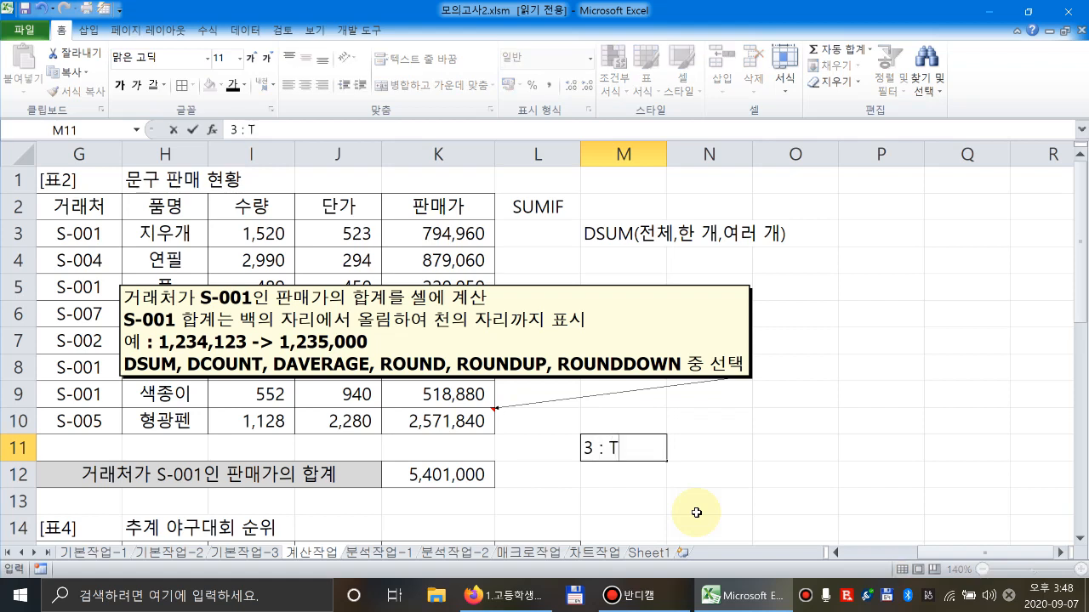
{"action": "type", "text": " : 소수점 이하 3번"}
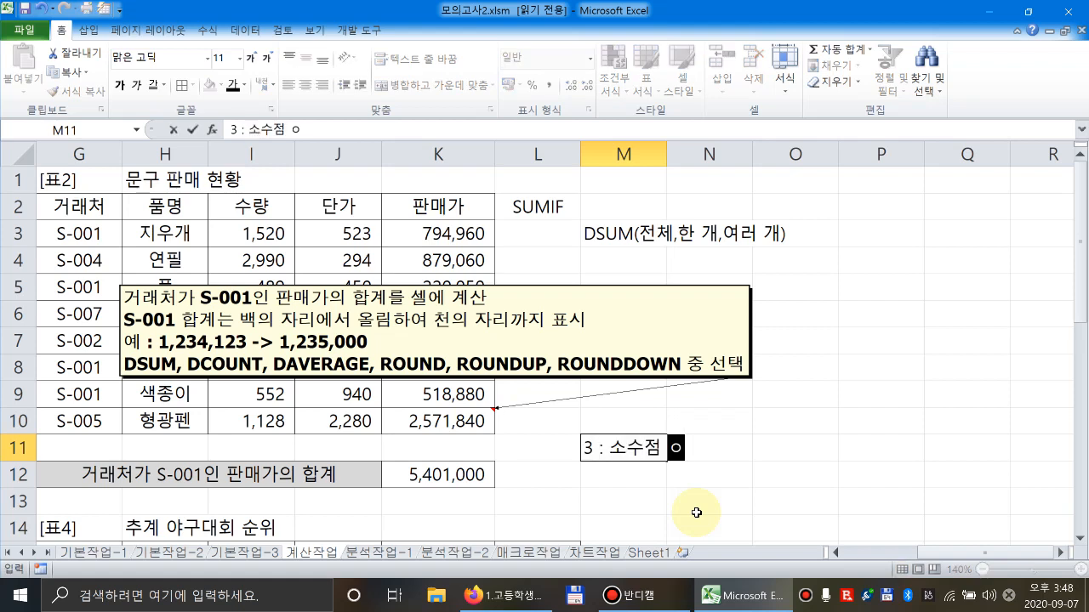
{"action": "type", "text": "째 자리까지 표"}
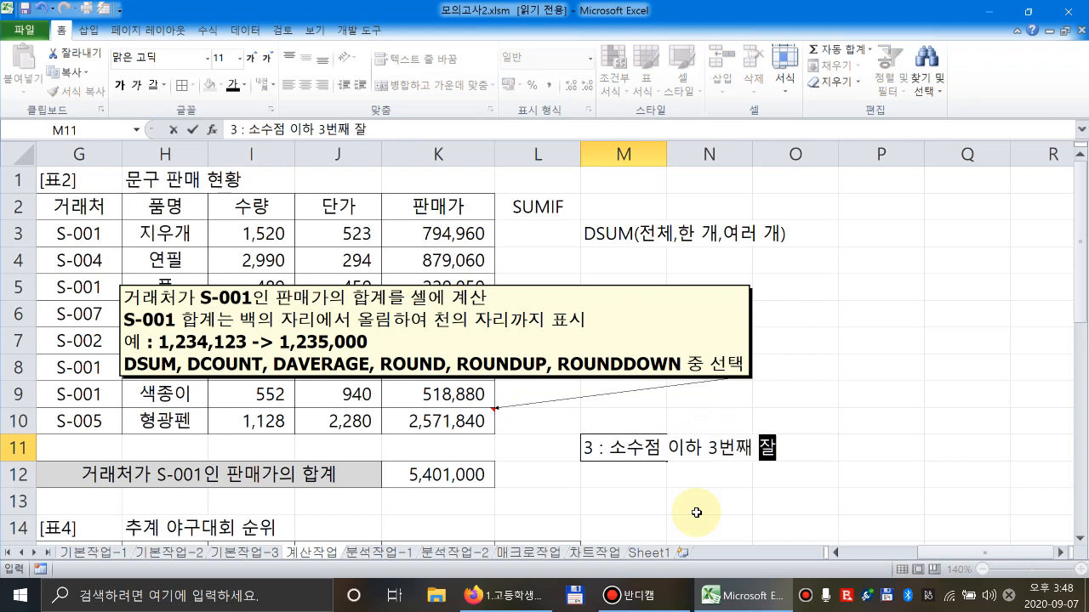
{"action": "type", "text": "시"}
{"action": "key", "text": "Return"}
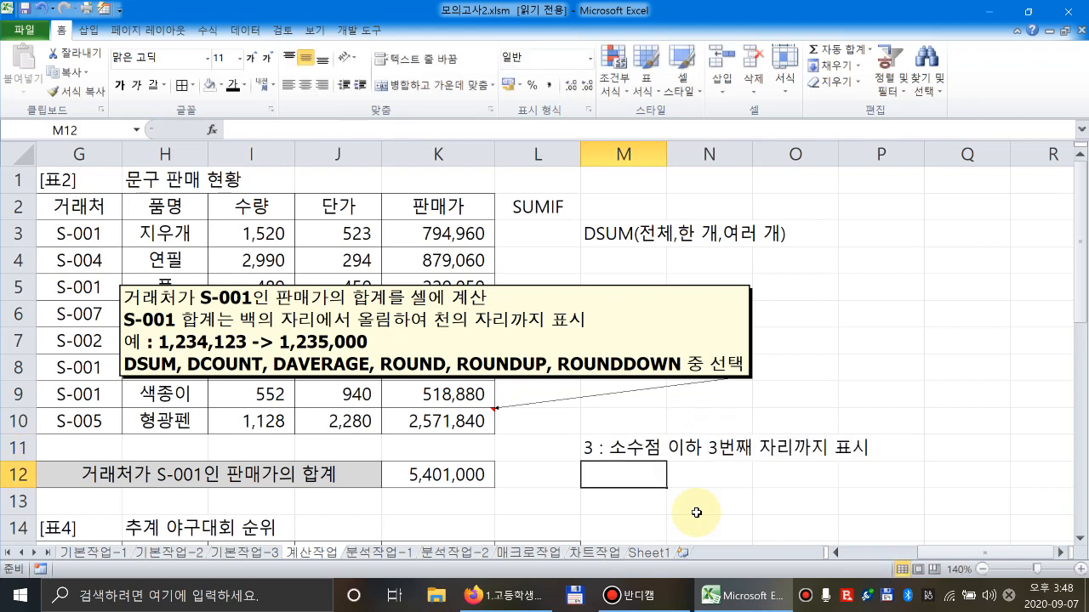
Enter the note "-3 : 소수점 이상에서 0이 3개다" in M12 as text with a leading apostrophe.
{"action": "type", "text": "-3"}
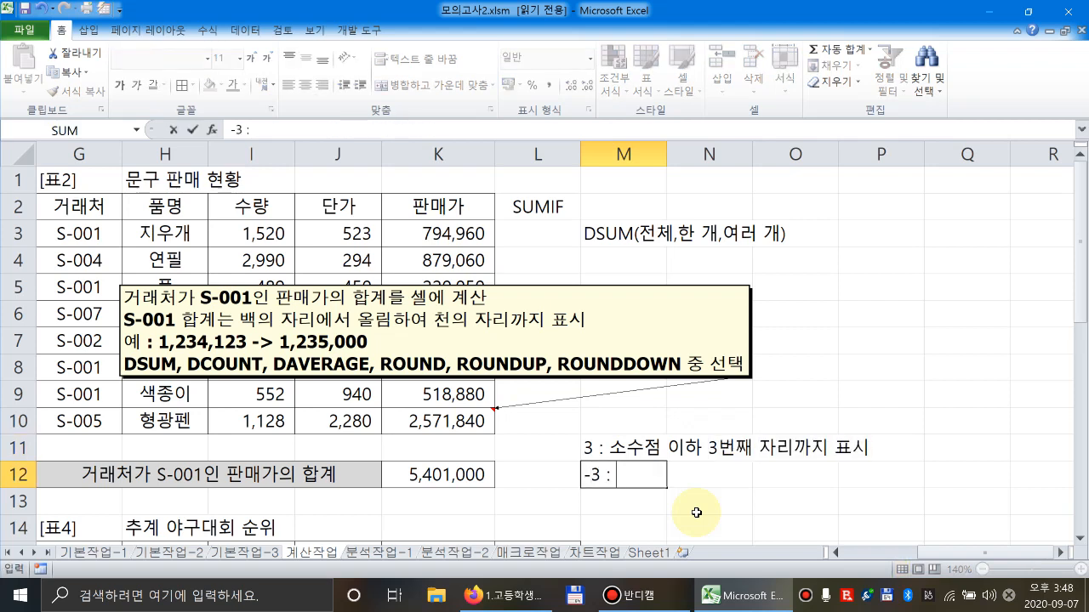
{"action": "type", "text": " : 소수점"}
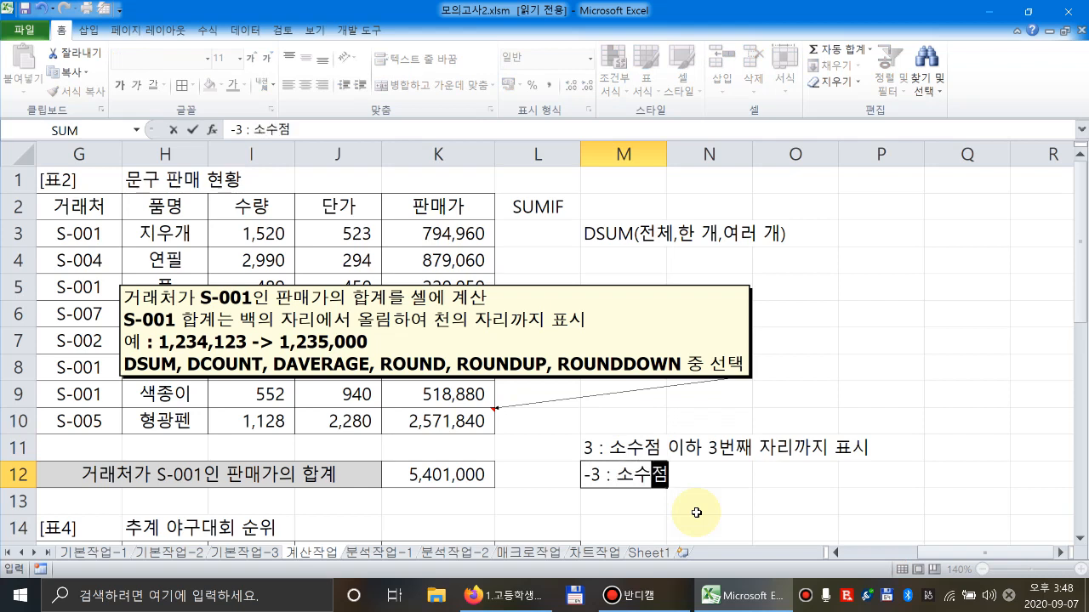
{"action": "type", "text": " 이상에서 0이"}
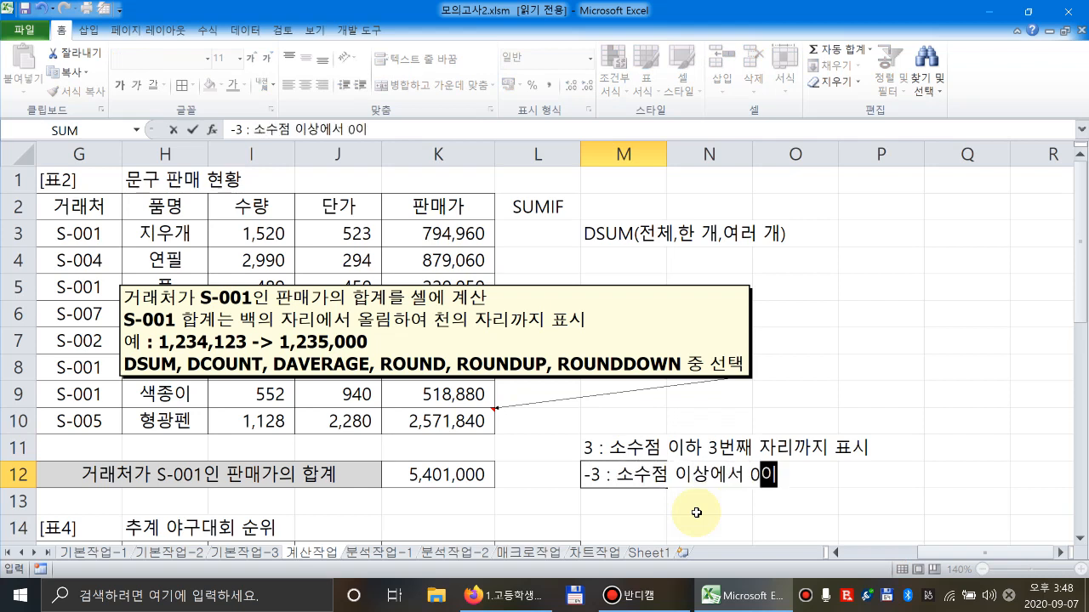
{"action": "type", "text": " 3갠다"}
{"action": "key", "text": "Return"}
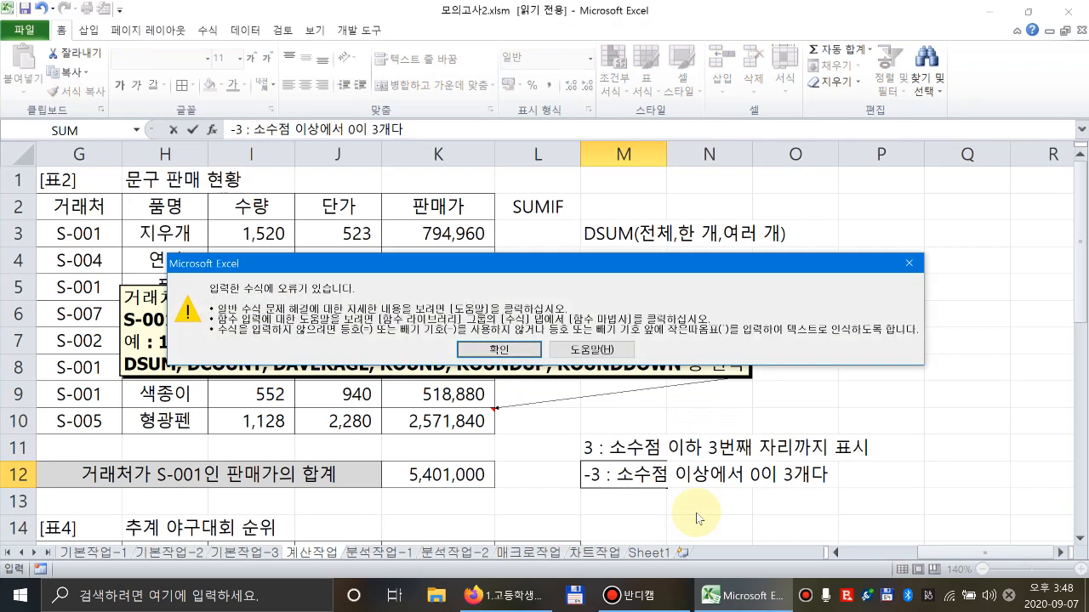
{"action": "key", "text": "Return"}
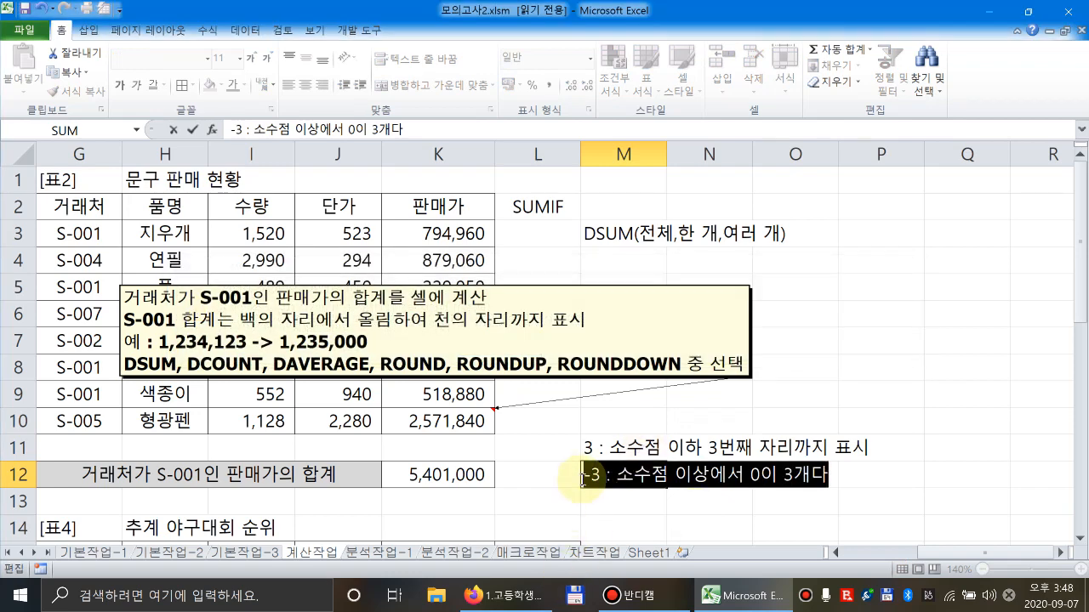
{"action": "key", "text": "Home"}
{"action": "type", "text": "'"}
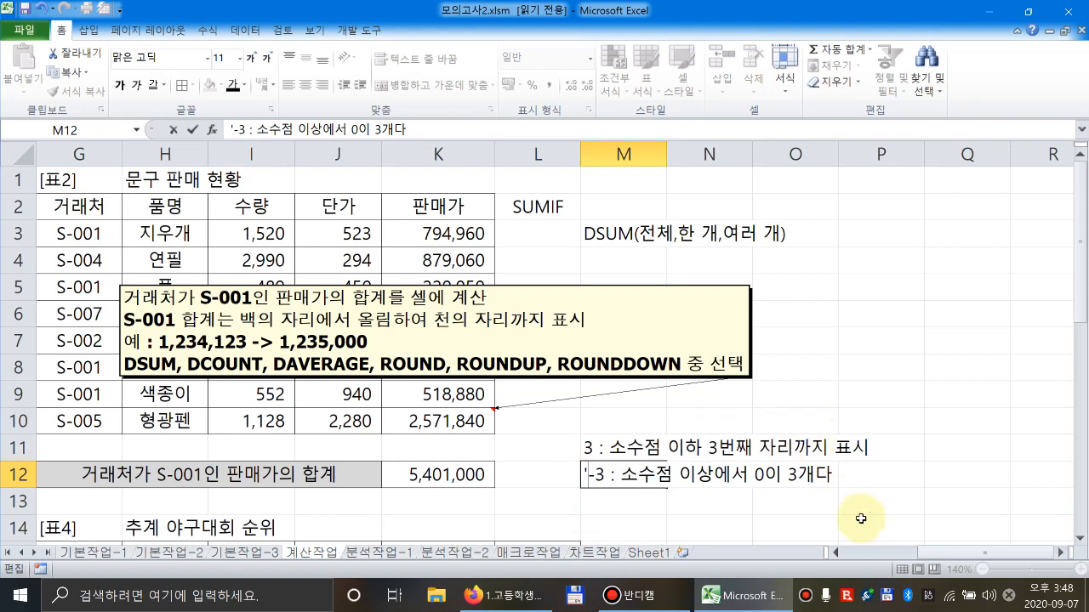
{"action": "key", "text": "Return"}
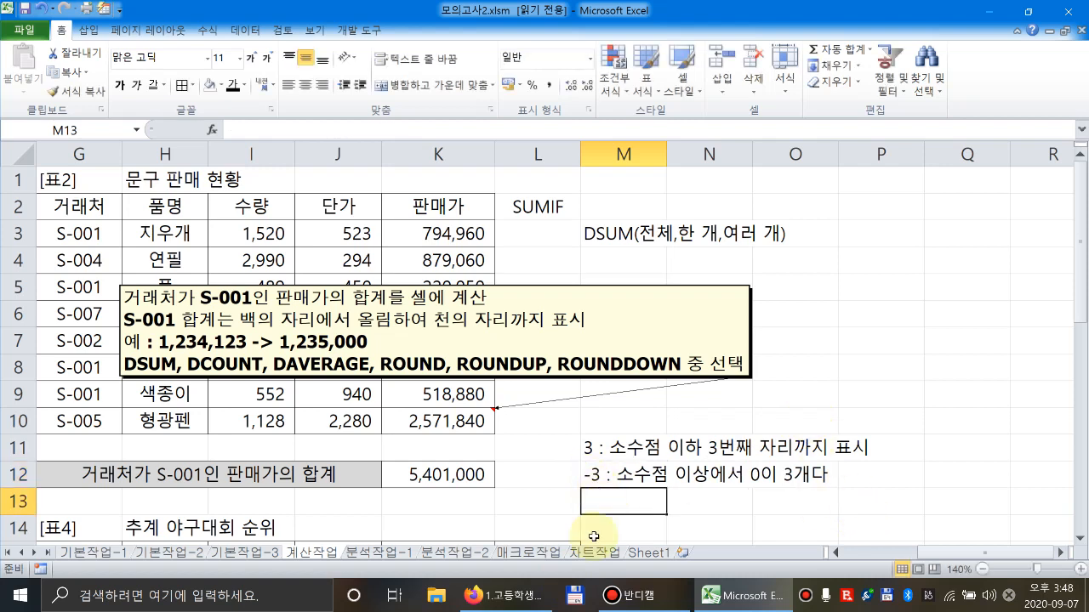
Fill the 거래처 values in G3:G10 with yellow.
{"action": "left_click", "coordinate": [454, 485]}
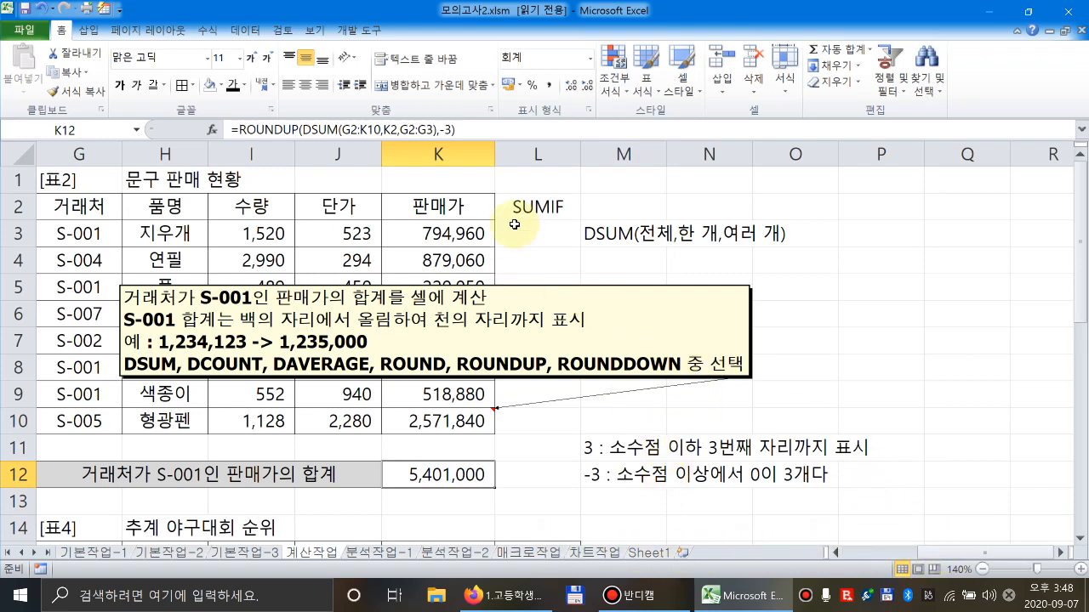
{"action": "left_click", "coordinate": [557, 207]}
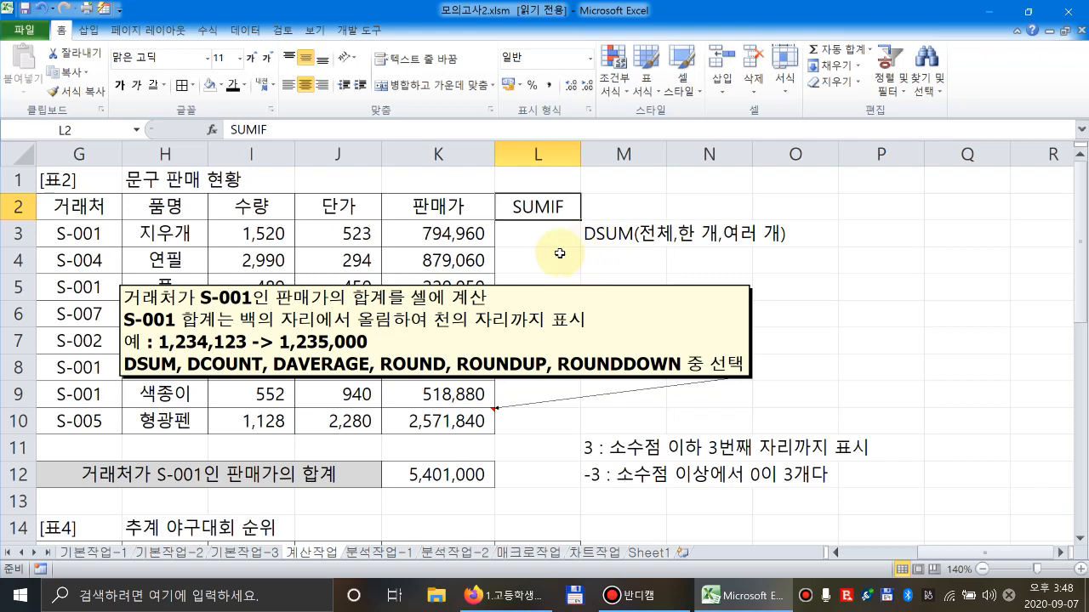
{"action": "left_click", "coordinate": [558, 253]}
{"action": "left_click", "coordinate": [239, 293]}
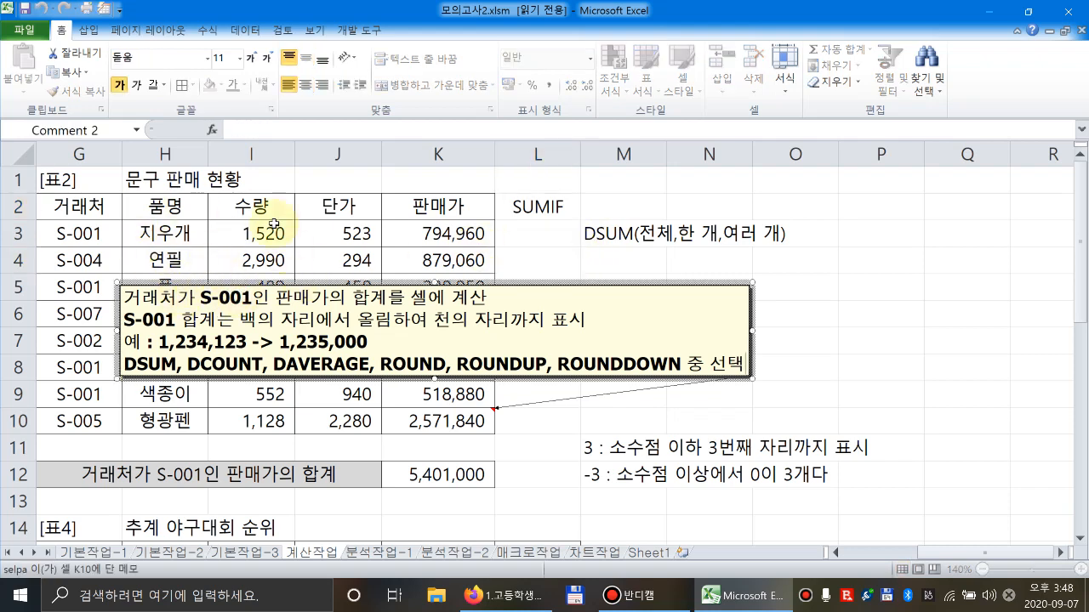
{"action": "double_click", "coordinate": [183, 302]}
{"action": "left_click_drag", "start_coordinate": [82, 255], "coordinate": [91, 417]}
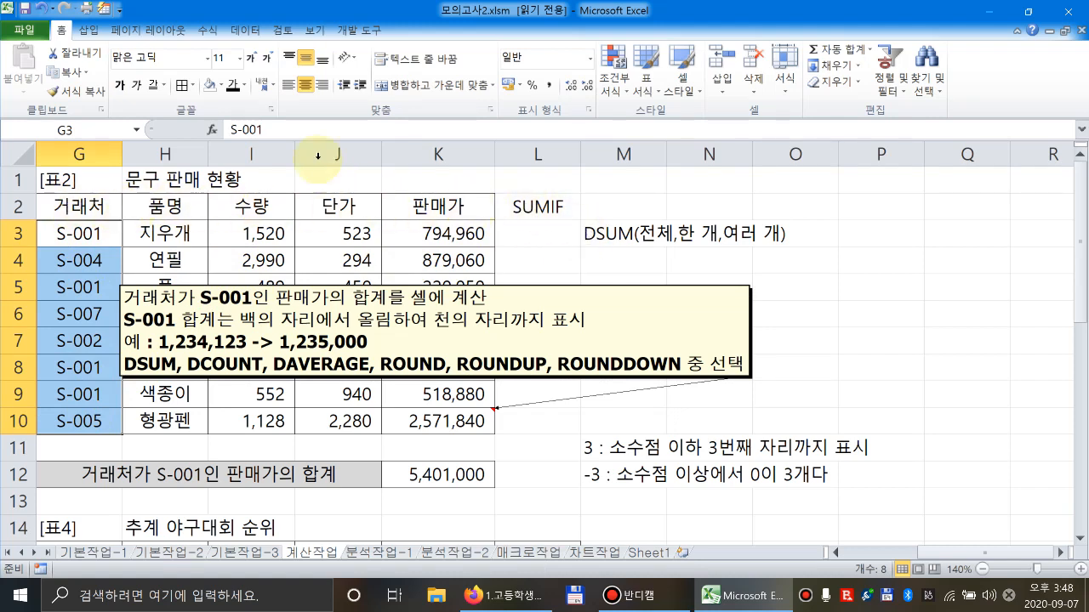
{"action": "left_click", "coordinate": [222, 85]}
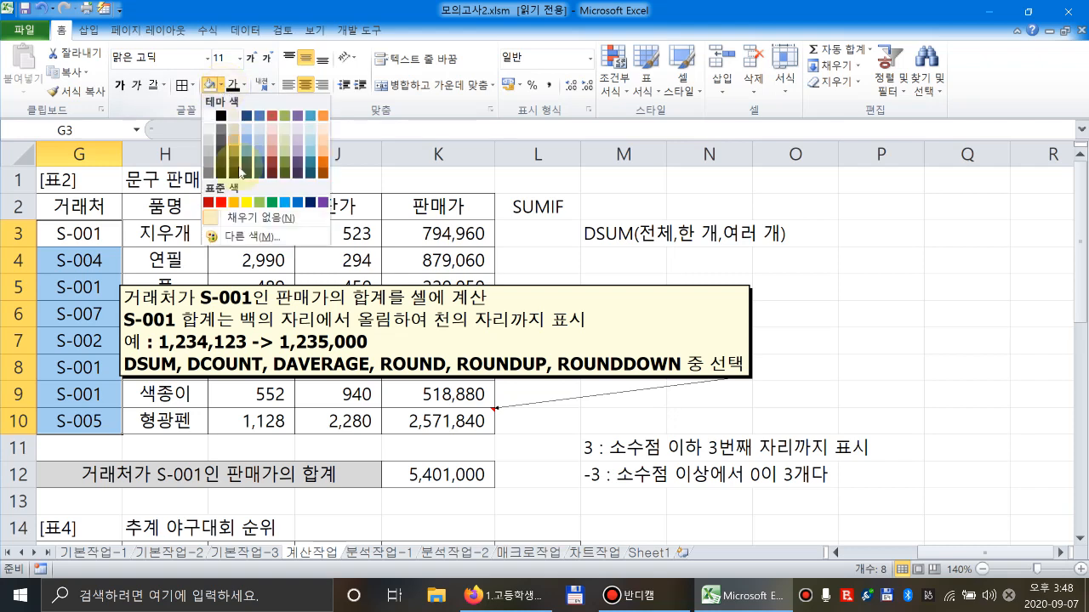
{"action": "left_click", "coordinate": [247, 207]}
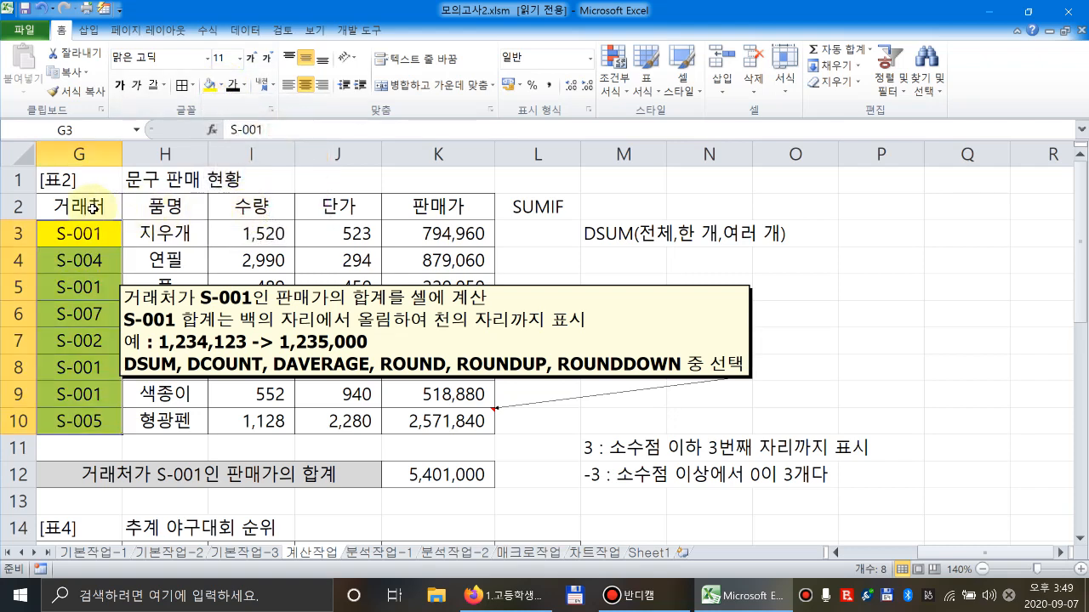
Fill the 판매가 values in K3:K10 with light blue.
{"action": "left_click", "coordinate": [265, 304]}
{"action": "left_click_drag", "start_coordinate": [273, 298], "coordinate": [374, 298]}
{"action": "left_click_drag", "start_coordinate": [400, 236], "coordinate": [431, 417]}
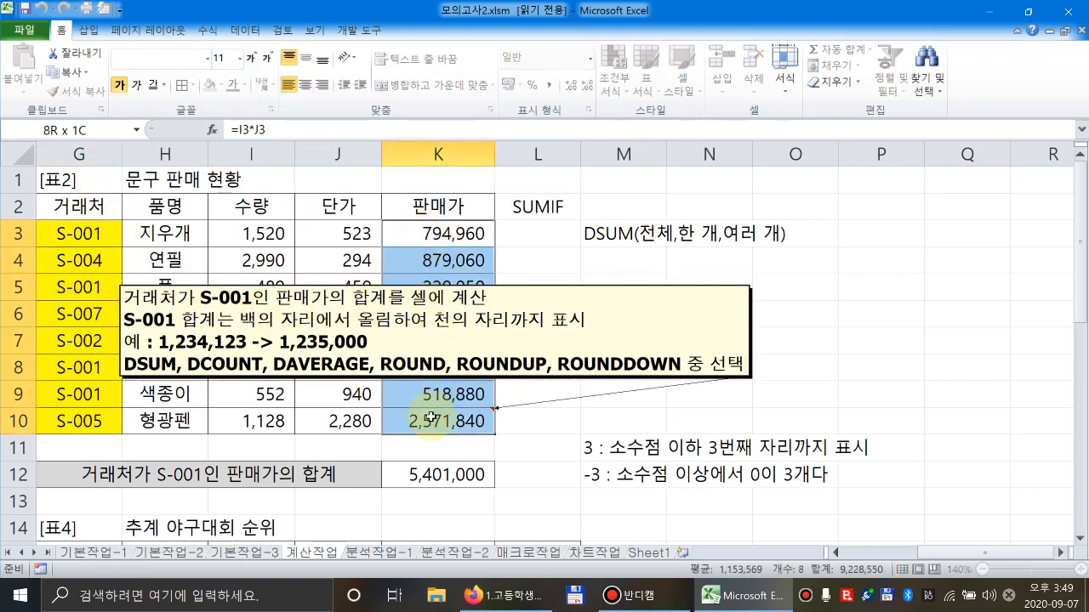
{"action": "left_click", "coordinate": [221, 85]}
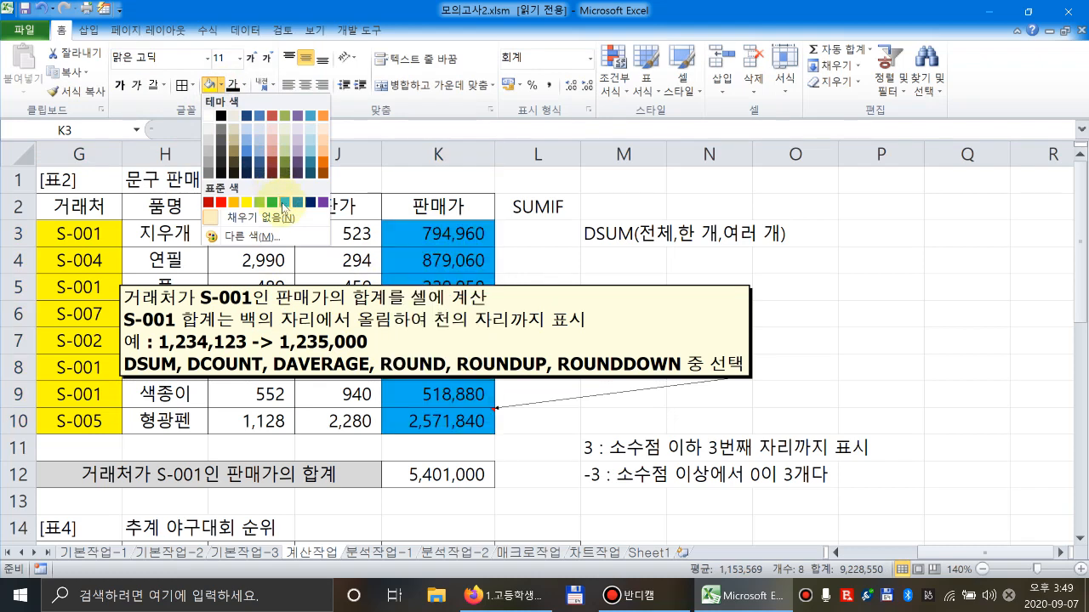
{"action": "left_click", "coordinate": [284, 203]}
{"action": "left_click", "coordinate": [562, 260]}
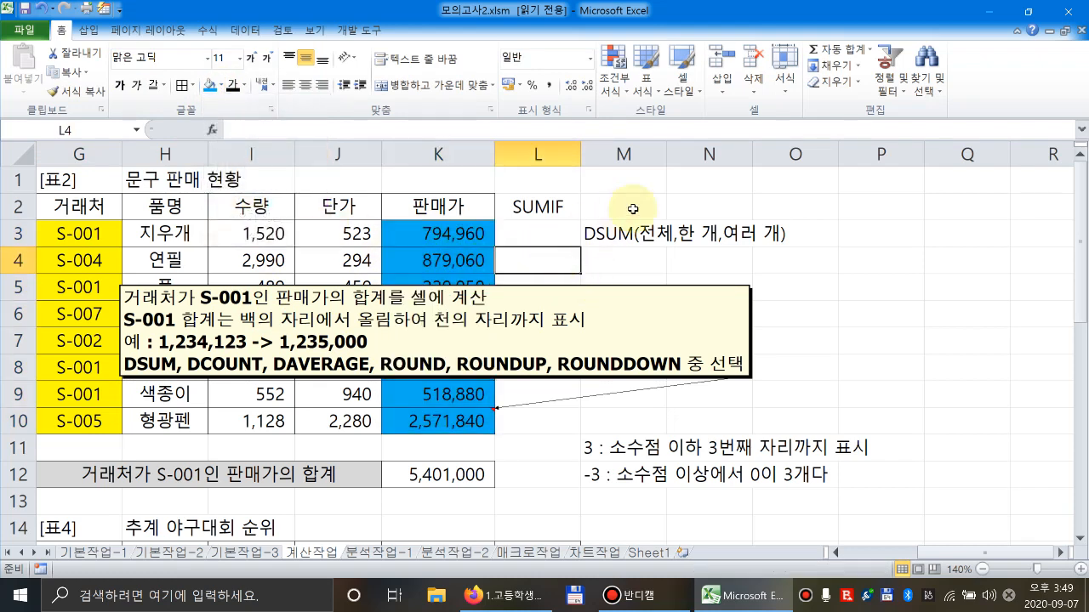
Start a SUMIF formula in M2, beside the SUMIF label.
{"action": "left_click", "coordinate": [632, 208]}
{"action": "type", "text": "="}
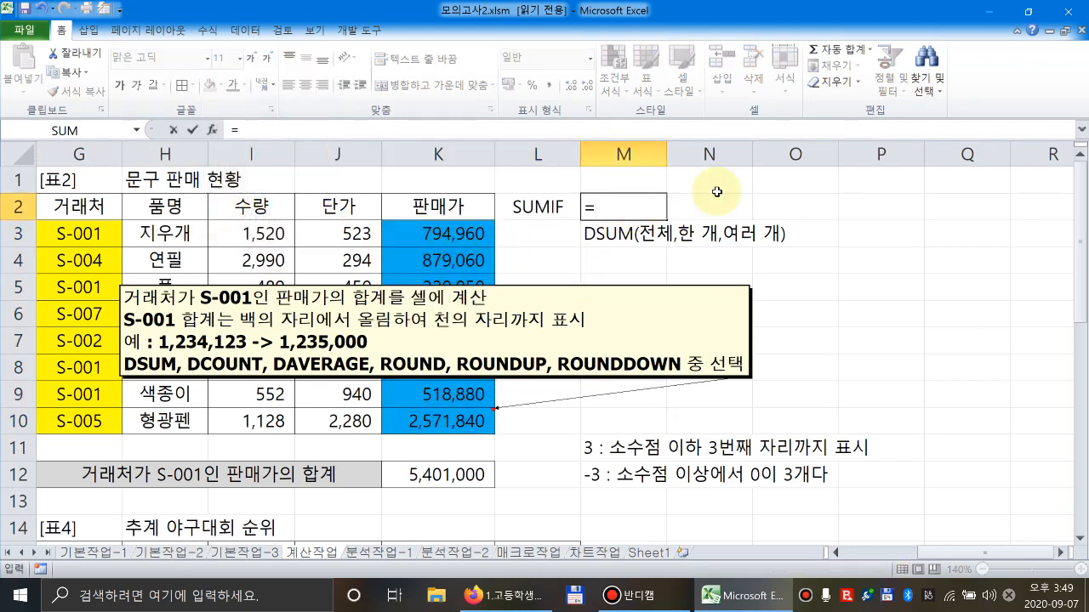
{"action": "type", "text": "SUMIF("}
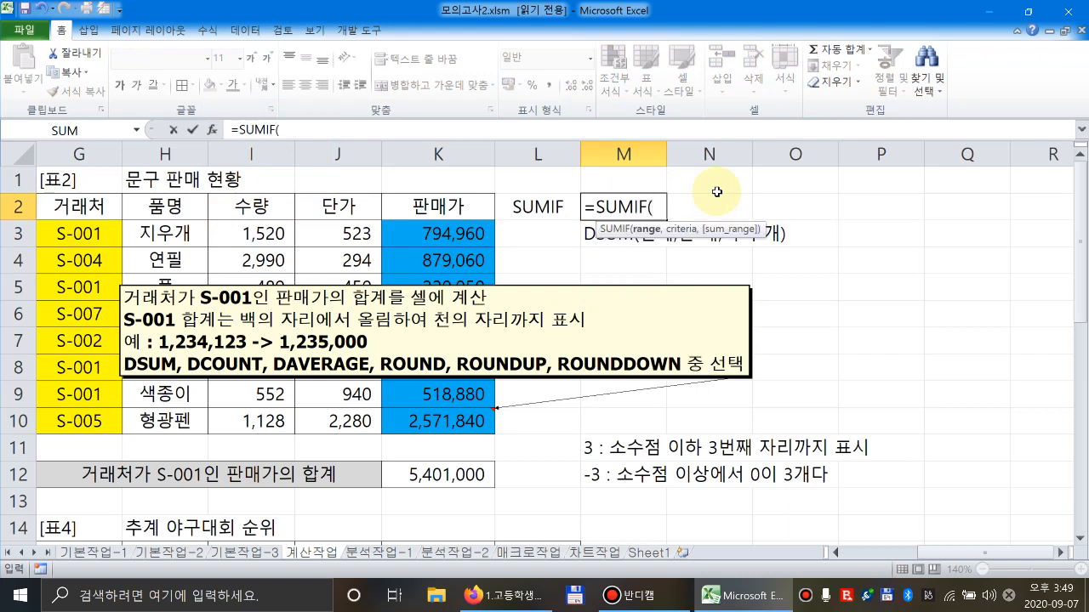
{"action": "left_click_drag", "start_coordinate": [75, 236], "coordinate": [64, 420]}
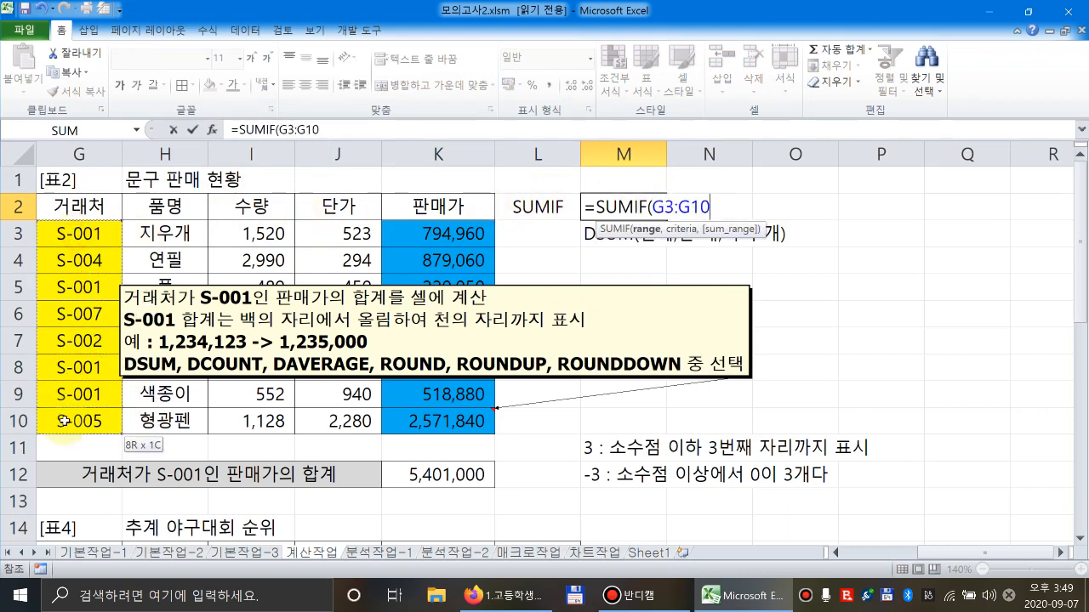
{"action": "key", "text": "BackSpace"}
{"action": "key", "text": "BackSpace"}
{"action": "key", "text": "BackSpace"}
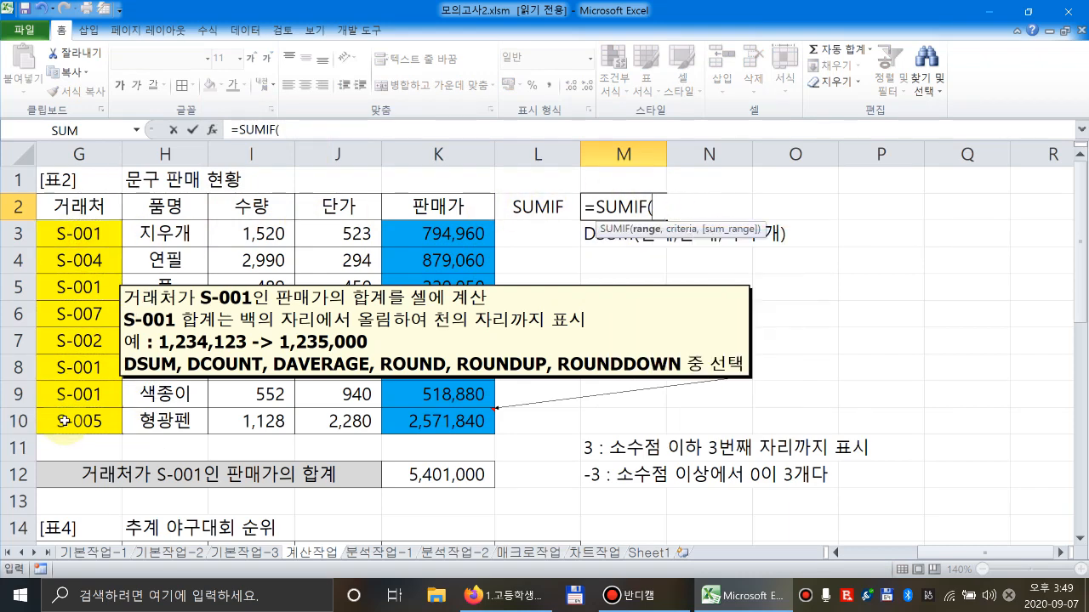
{"action": "type", "text": "범위,"}
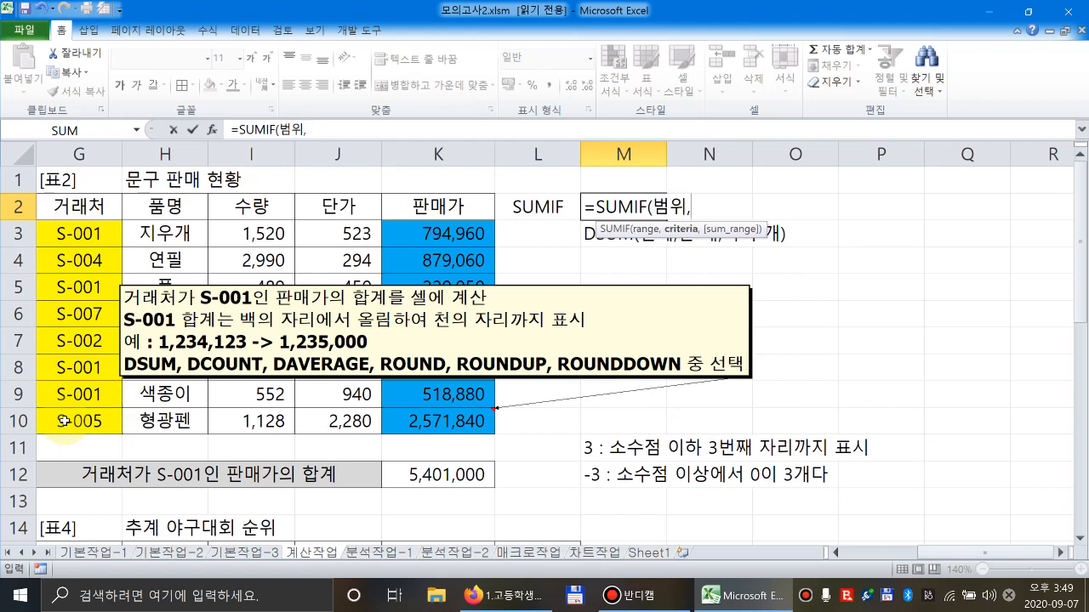
{"action": "key", "text": "BackSpace"}
{"action": "key", "text": "BackSpace"}
{"action": "key", "text": "BackSpace"}
Complete the SUMIF formula with the placeholder arguments 조건범위, 조건 and 합계_범위.
{"action": "type", "text": "조건"}
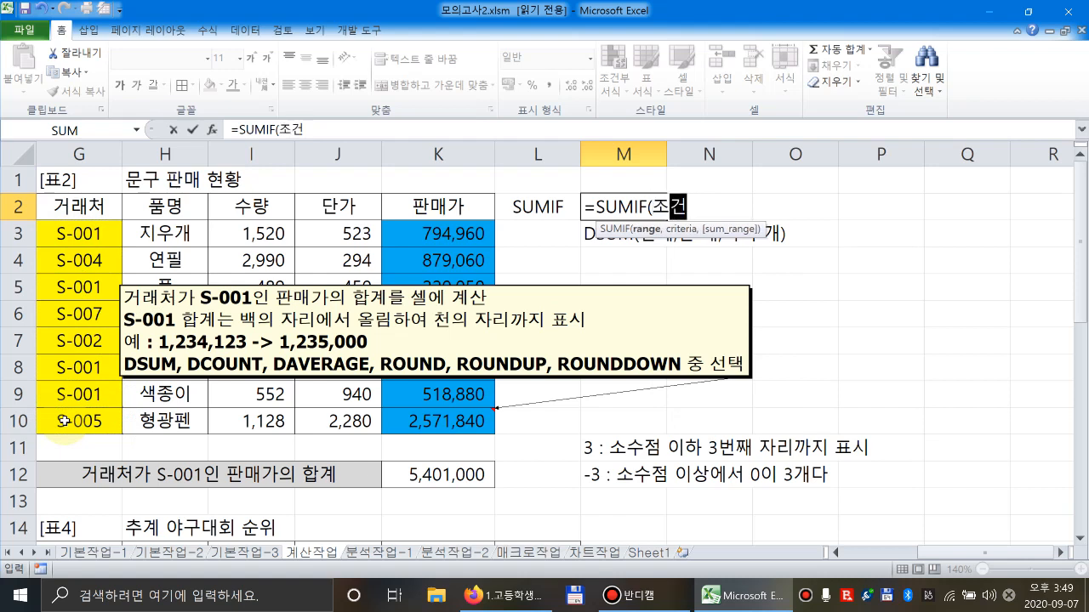
{"action": "type", "text": "버ㅁ위,"}
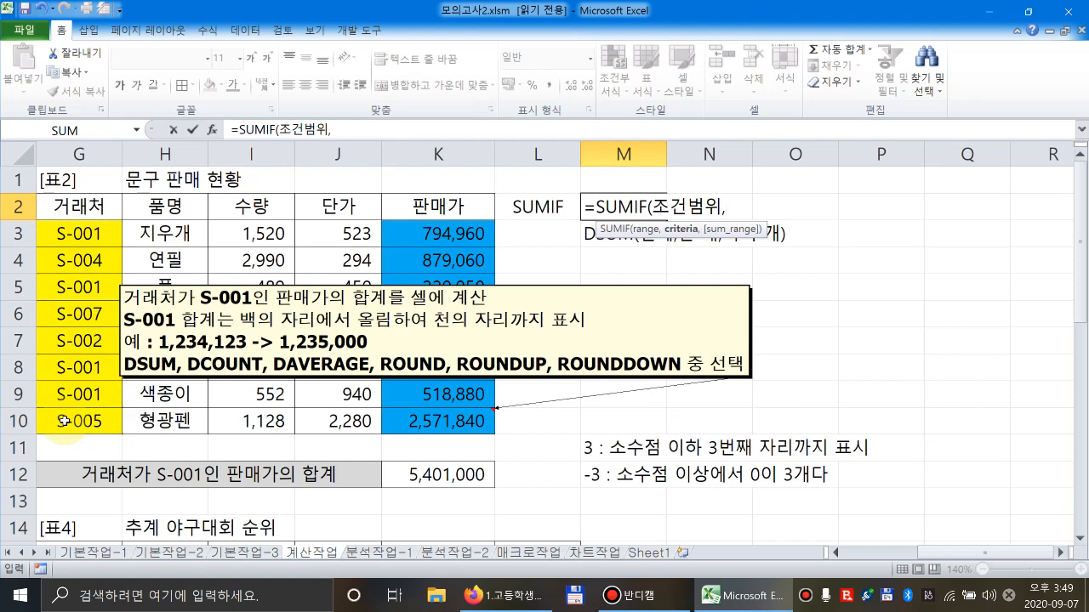
{"action": "type", "text": "조건"}
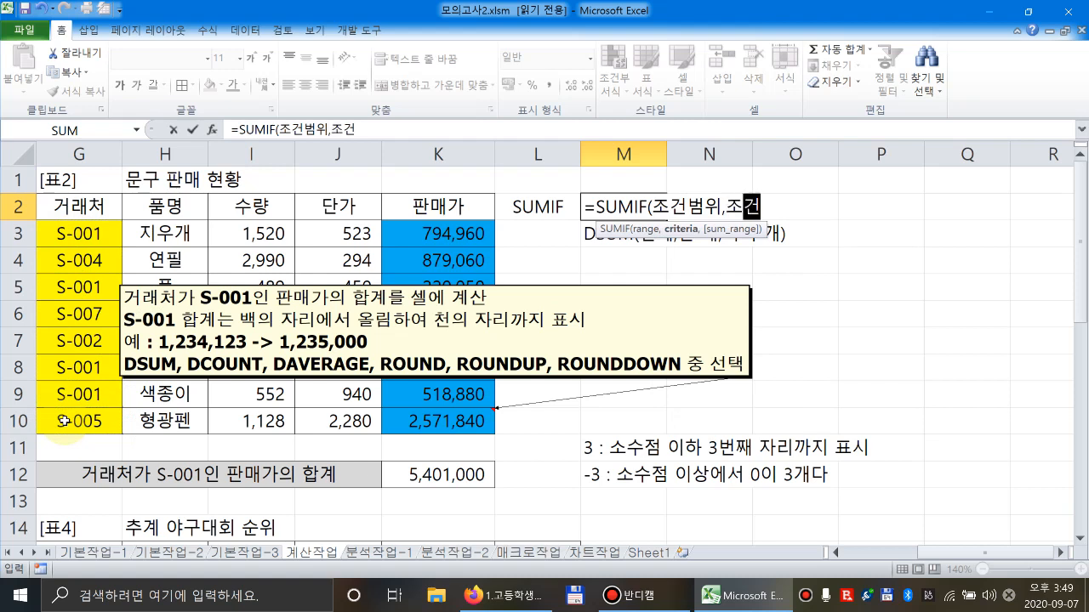
{"action": "type", "text": ","}
{"action": "type", "text": "합"}
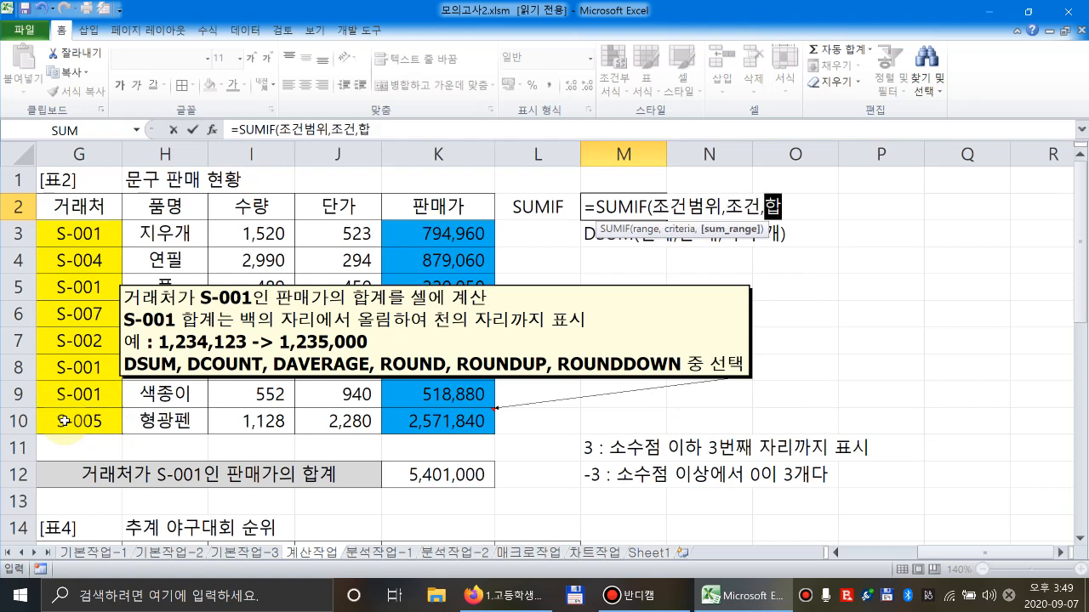
{"action": "type", "text": "계_버위)"}
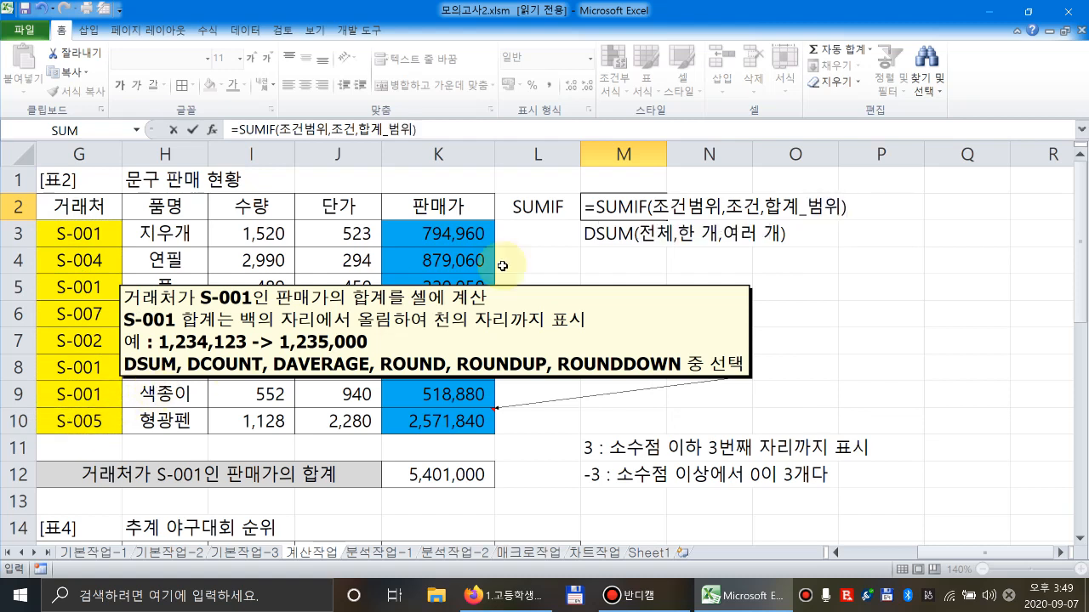
Replace the 조건범위 placeholder in the SUMIF formula with the range G3:G10.
{"action": "left_click", "coordinate": [657, 214]}
{"action": "left_click", "coordinate": [650, 230]}
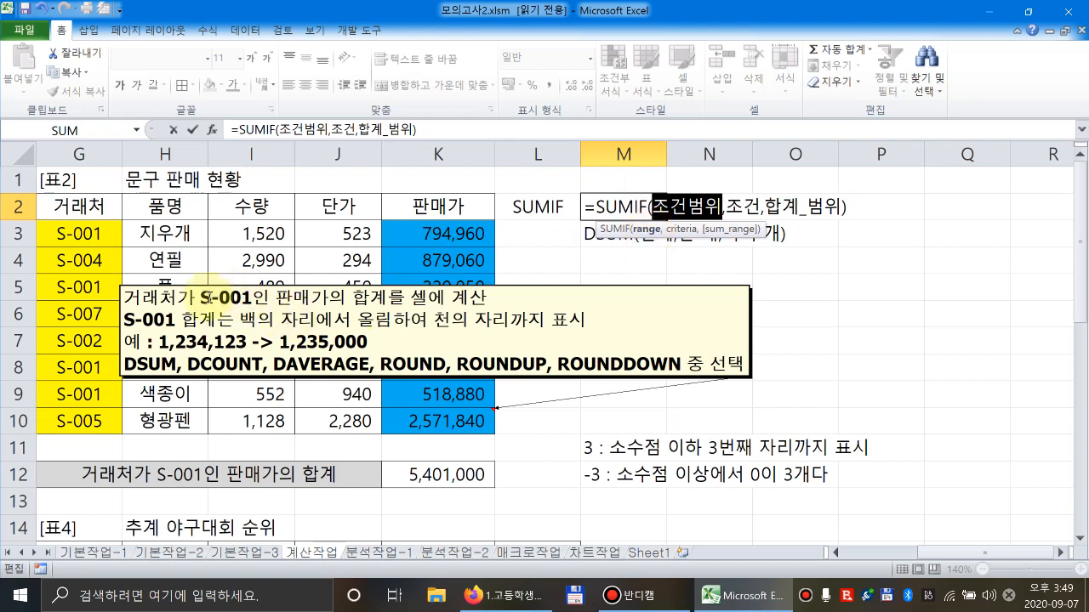
{"action": "left_click_drag", "start_coordinate": [88, 236], "coordinate": [96, 421]}
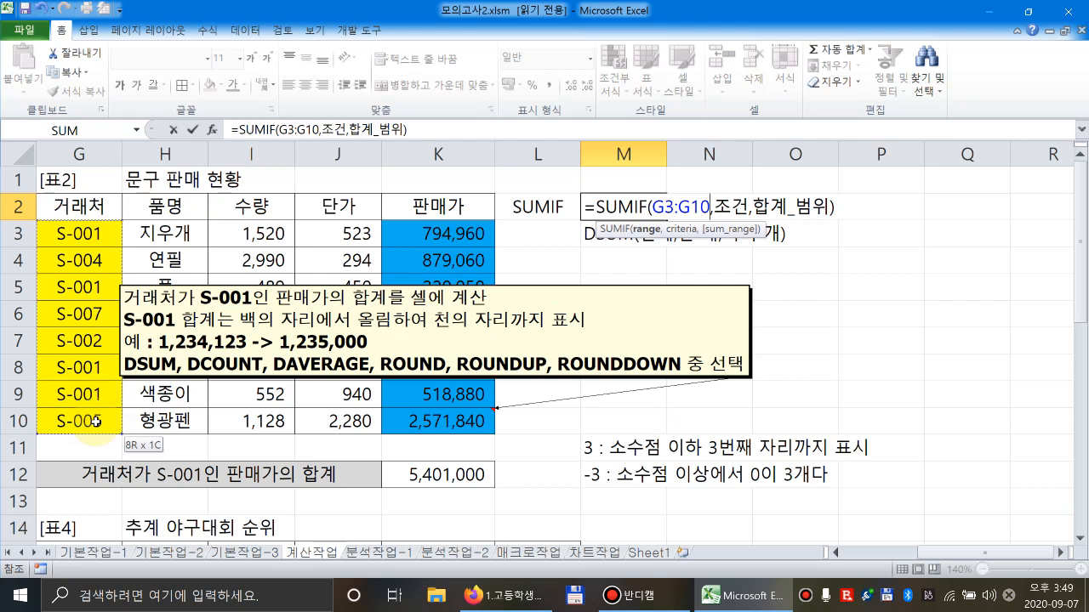
Replace the 조건 placeholder in the SUMIF formula with the criterion "S-001".
{"action": "left_click", "coordinate": [677, 230]}
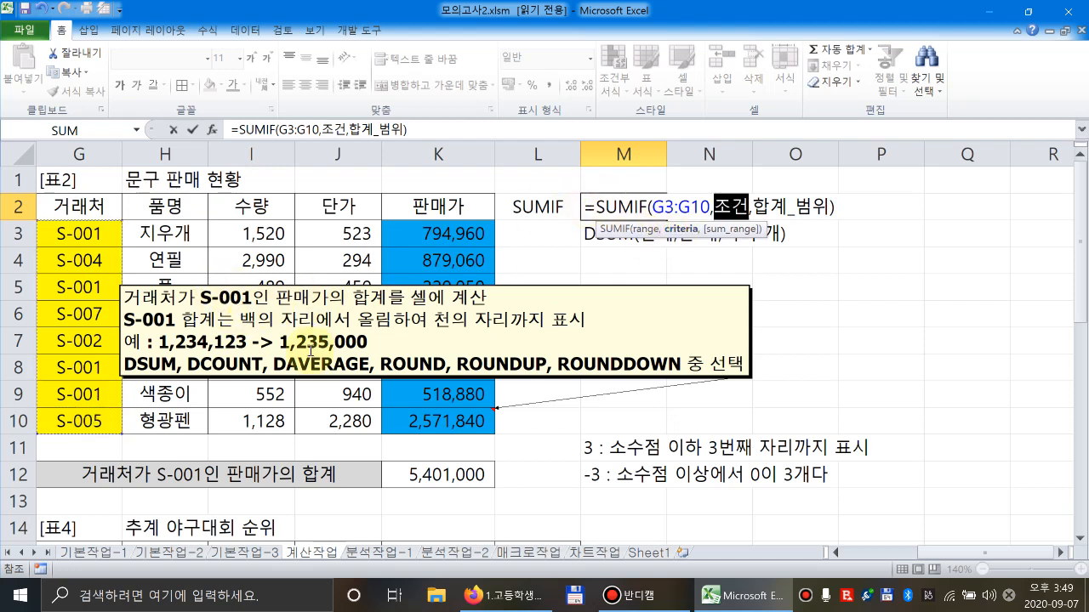
{"action": "type", "text": "\""}
{"action": "type", "text": "S-"}
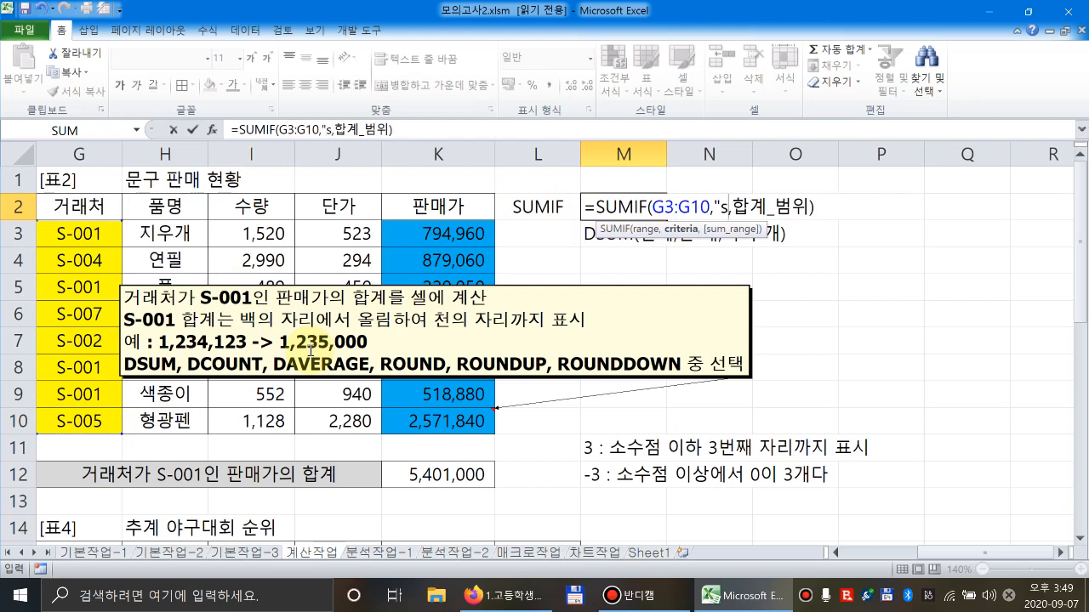
{"action": "type", "text": "001\""}
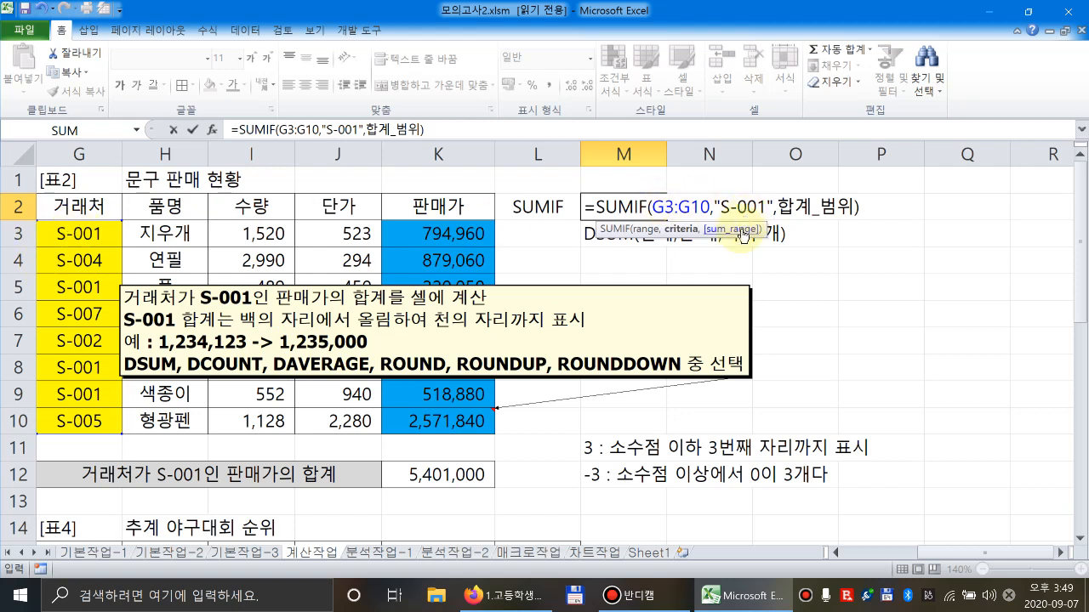
Replace the 합계_범위 placeholder with K3:K10, enter the SUMIF formula, and compare M2 with the rounded total in K12.
{"action": "left_click", "coordinate": [742, 237]}
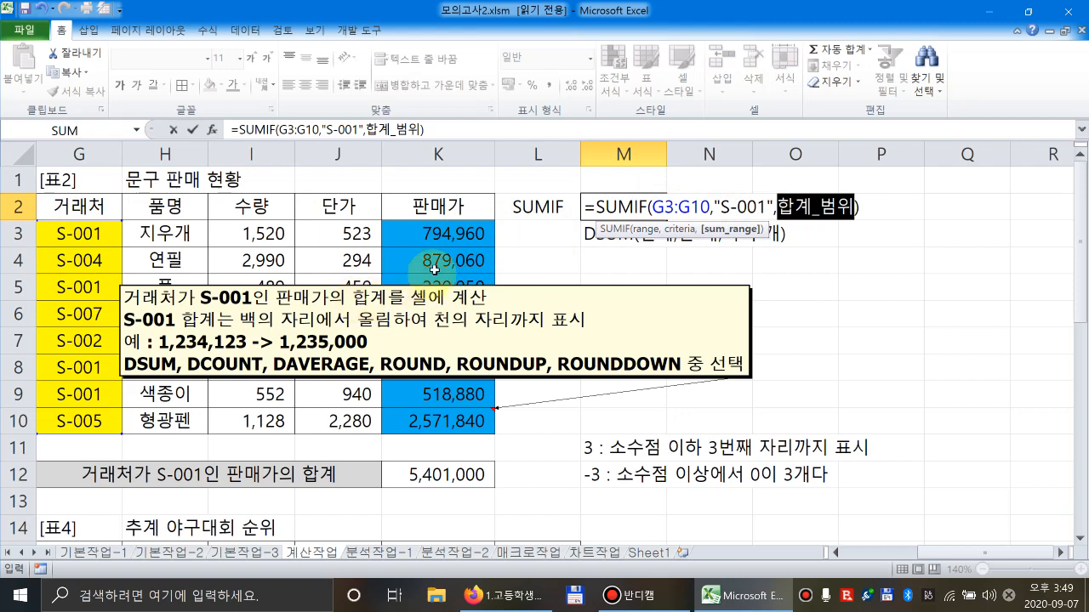
{"action": "left_click_drag", "start_coordinate": [434, 236], "coordinate": [430, 416]}
{"action": "type", "text": ")"}
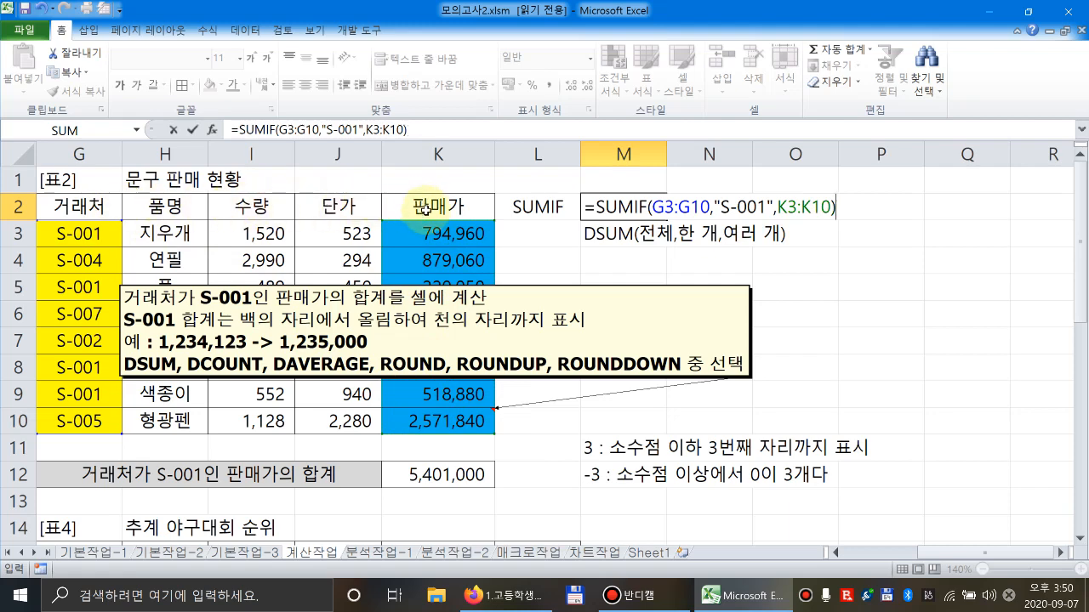
{"action": "key", "text": "Return"}
{"action": "left_click", "coordinate": [472, 481]}
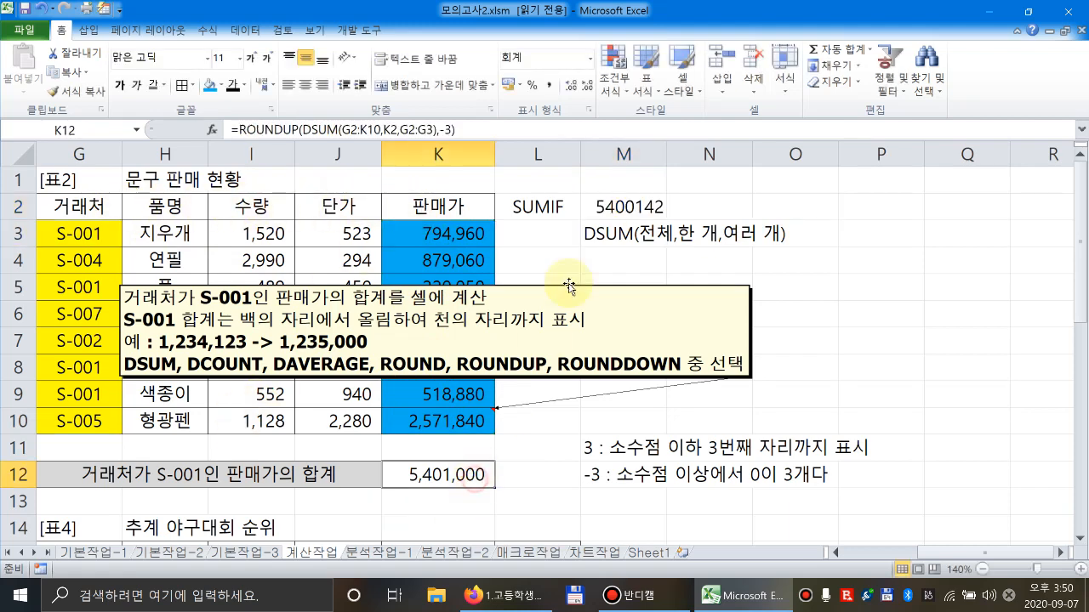
{"action": "left_click", "coordinate": [636, 204]}
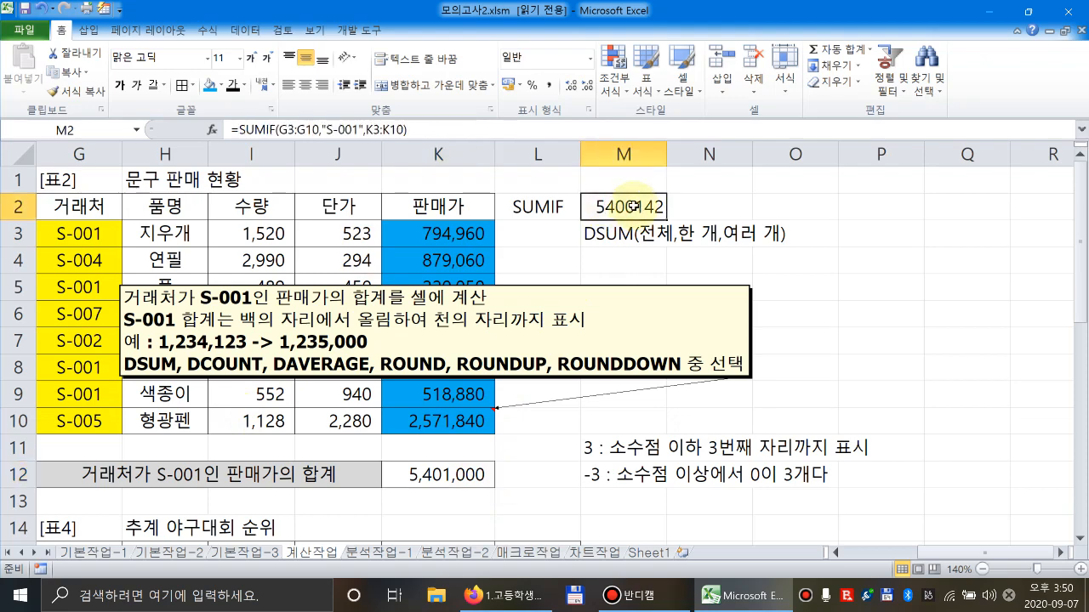
Go to 표3 and examine the eighth character of the first 주민번호 entry in D14.
{"action": "left_click", "coordinate": [874, 551]}
{"action": "scroll", "coordinate": [591, 320], "scroll_direction": "down", "scroll_amount": 4}
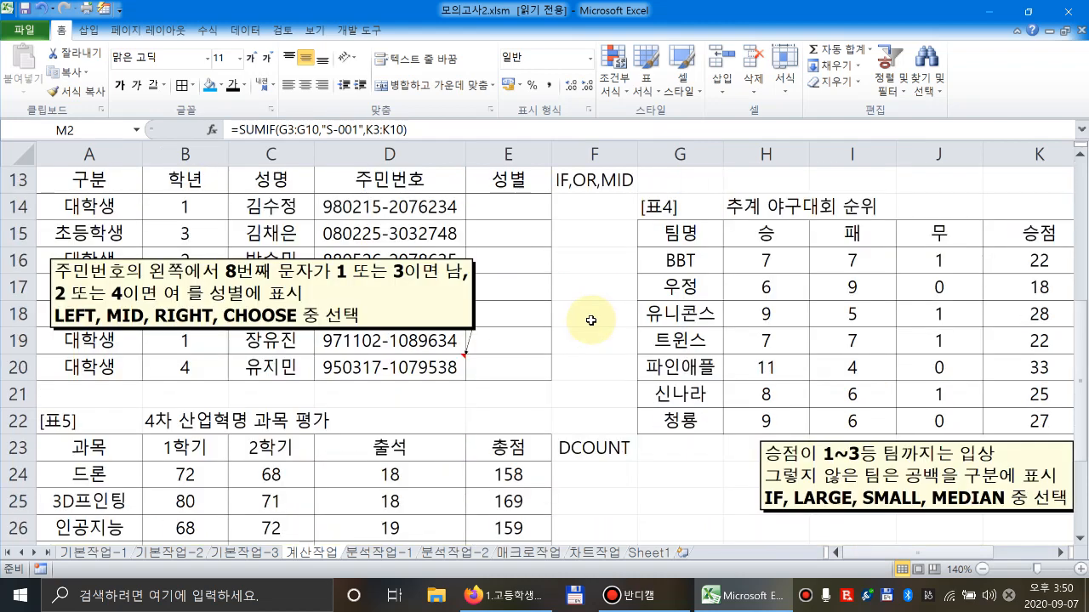
{"action": "scroll", "coordinate": [591, 321], "scroll_direction": "up", "scroll_amount": 1}
{"action": "left_click", "coordinate": [1081, 538]}
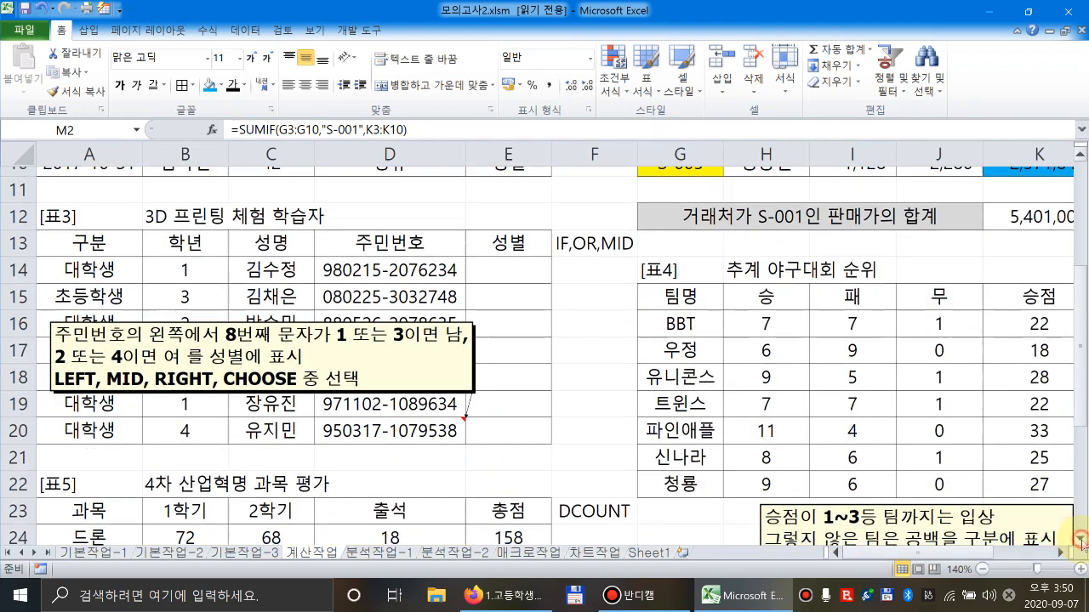
{"action": "left_click", "coordinate": [1081, 538]}
{"action": "left_click", "coordinate": [511, 231]}
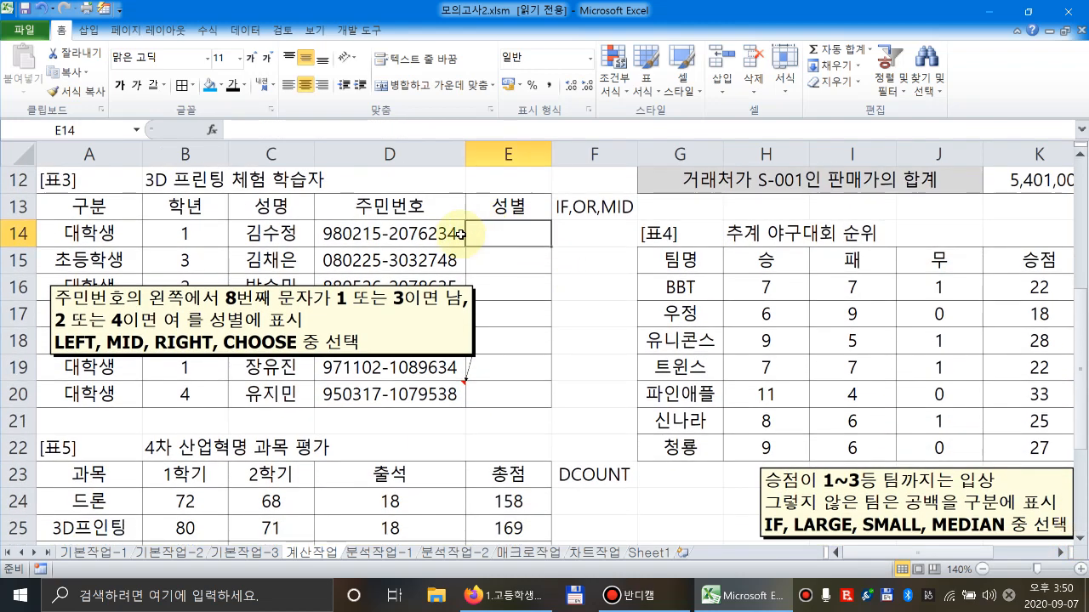
{"action": "left_click", "coordinate": [344, 240]}
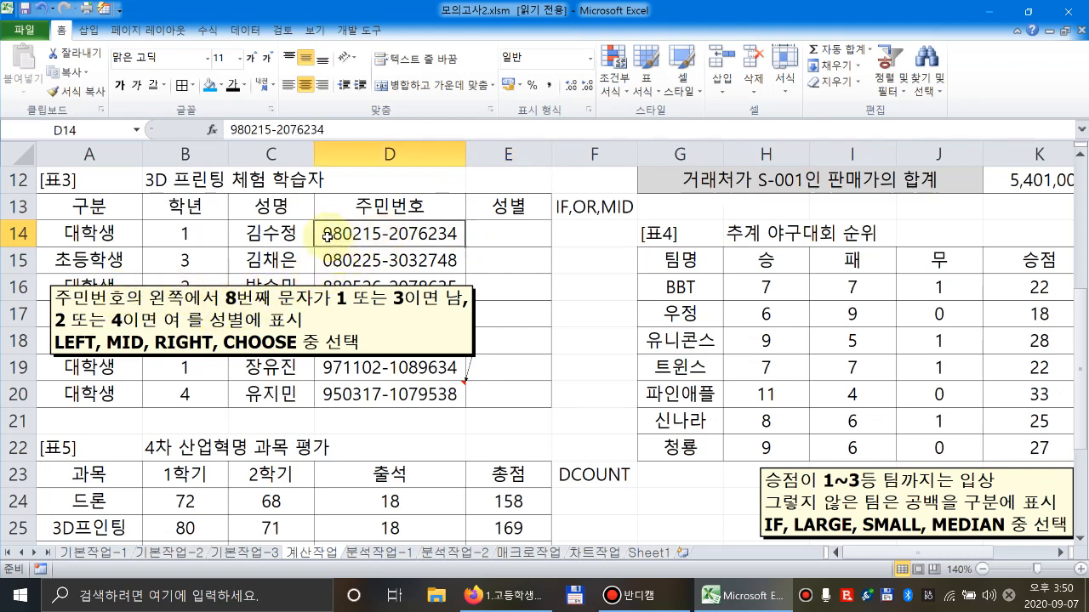
{"action": "double_click", "coordinate": [392, 239]}
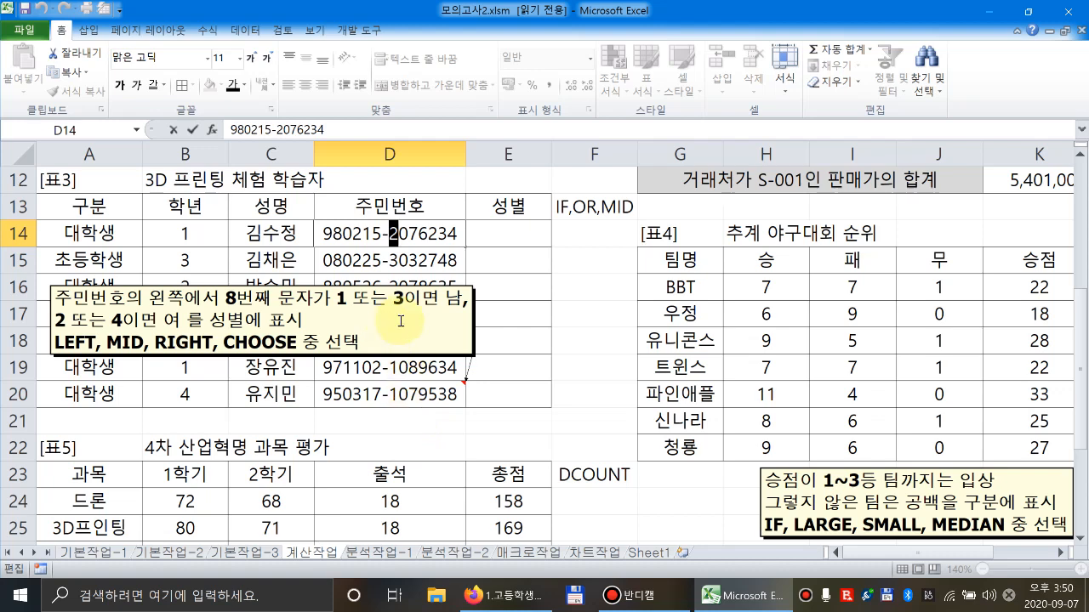
{"action": "key", "text": "Return"}
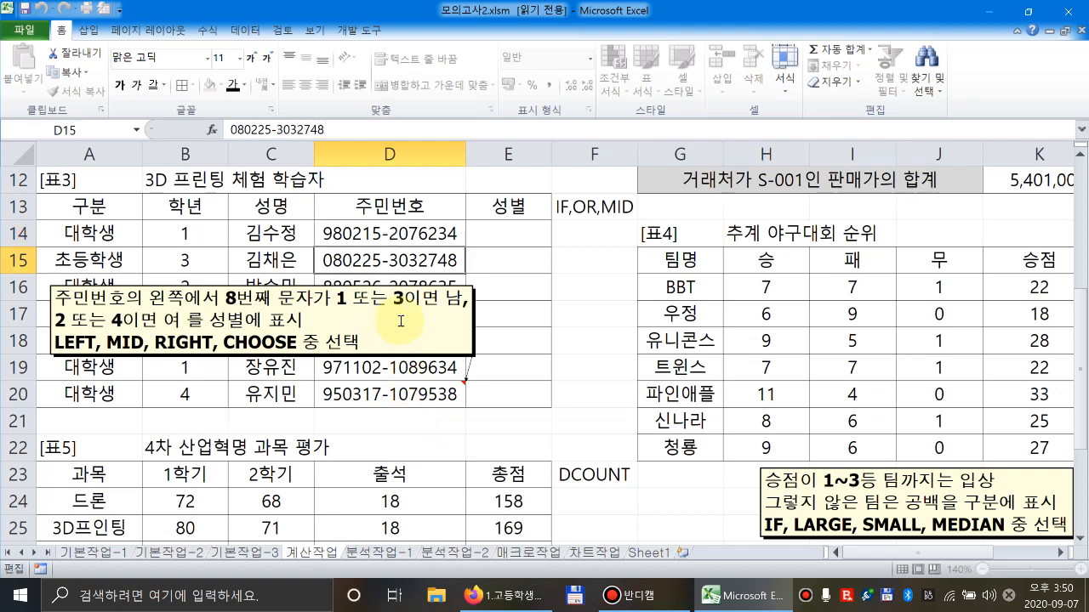
Highlight MID among the function choices in the 표3 instruction note.
{"action": "left_click", "coordinate": [528, 232]}
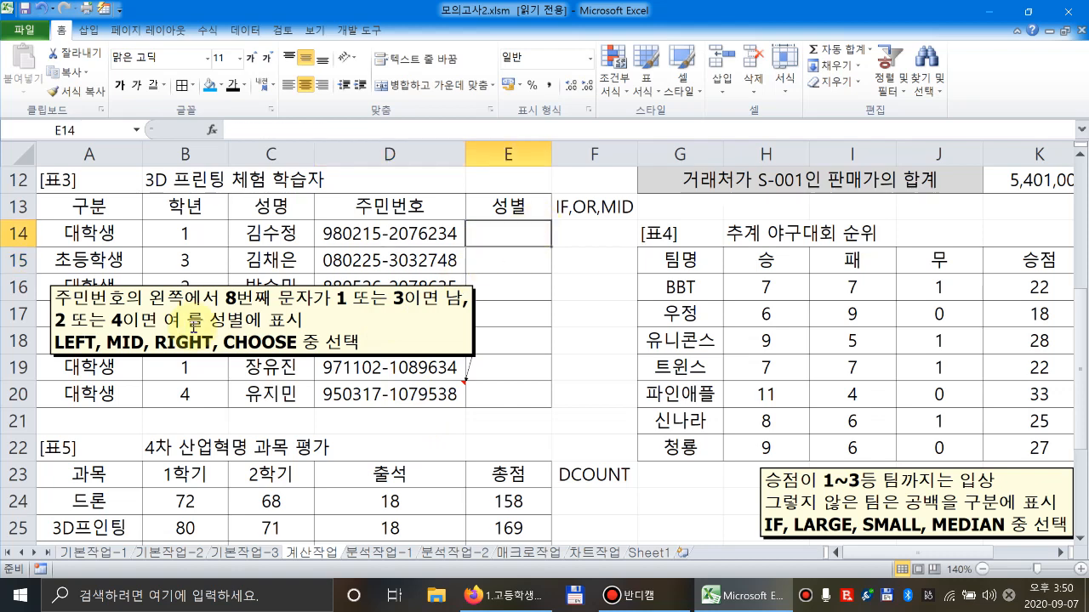
{"action": "left_click", "coordinate": [118, 334]}
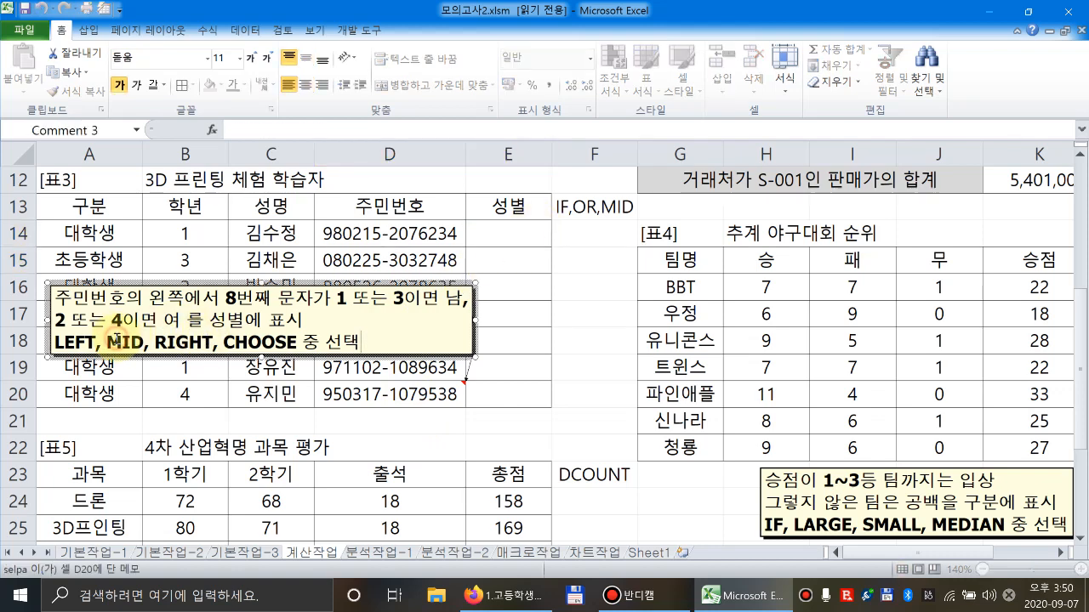
{"action": "left_click_drag", "start_coordinate": [106, 341], "coordinate": [145, 341]}
Write a MID formula in E14 with the placeholder arguments 문자, 시작_숫자 and 숫자_문자들갯수.
{"action": "left_click", "coordinate": [531, 235]}
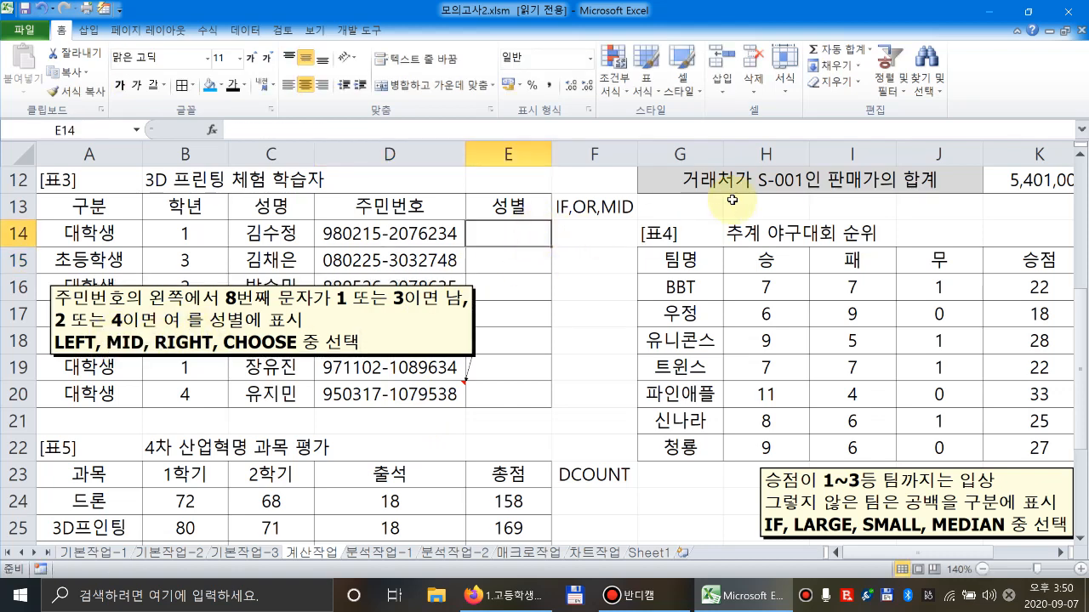
{"action": "type", "text": "=MID("}
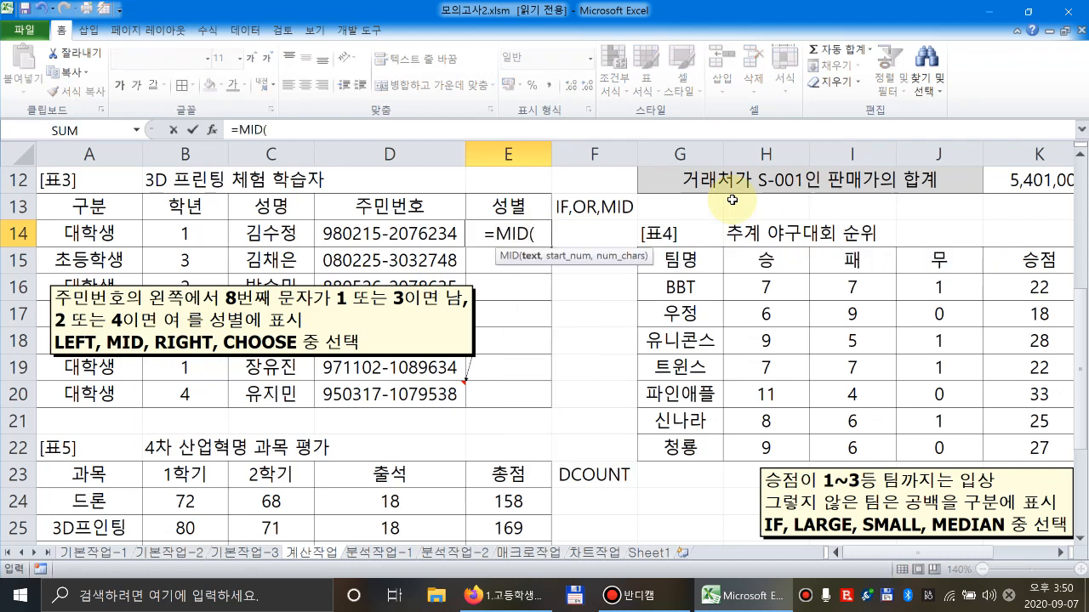
{"action": "type", "text": "문자,"}
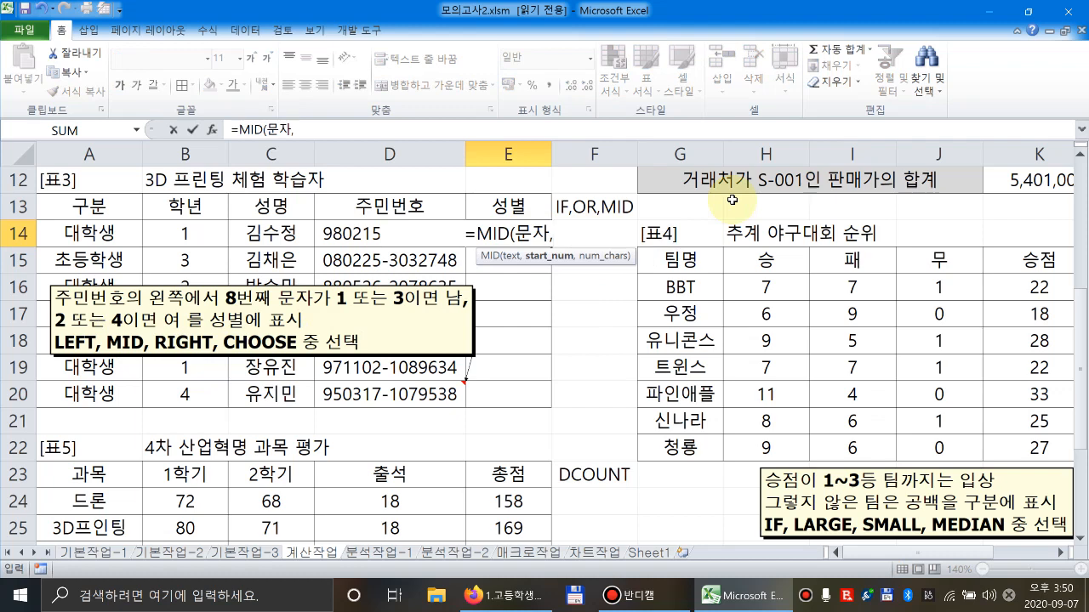
{"action": "type", "text": "시작_숫"}
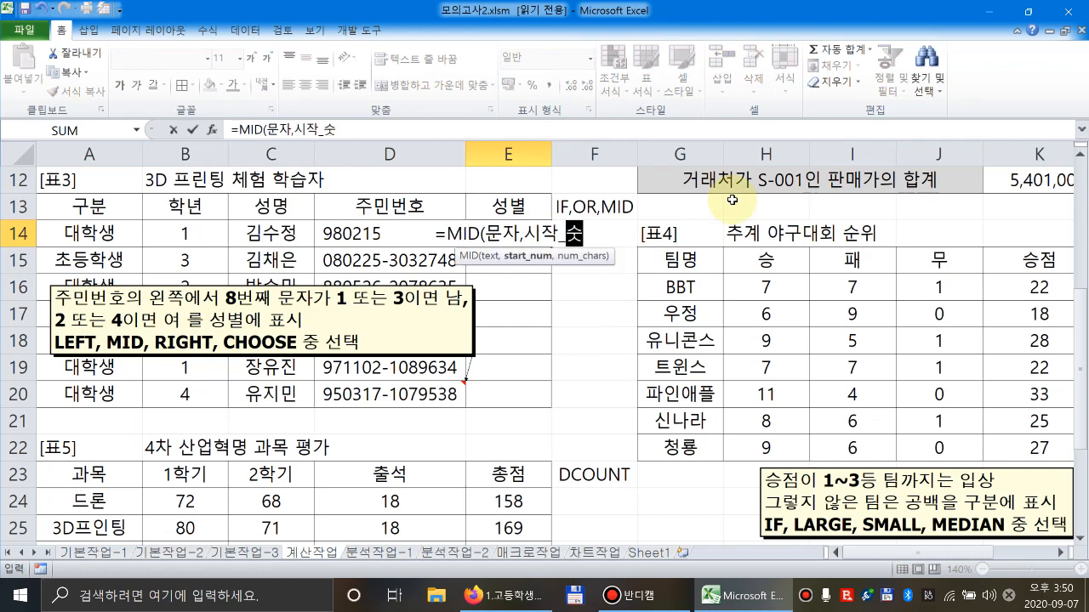
{"action": "type", "text": "자,"}
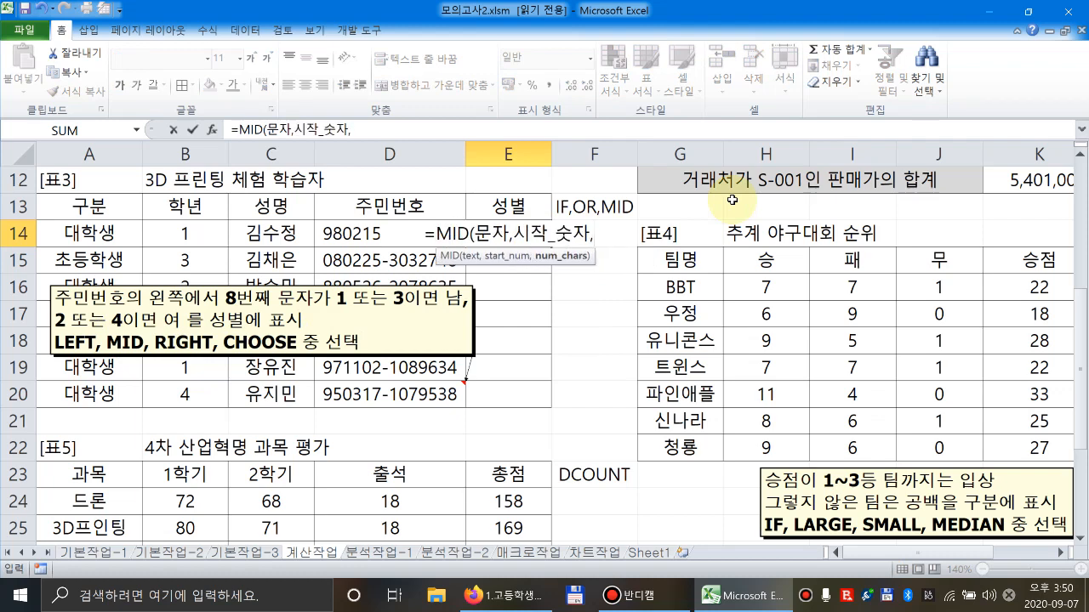
{"action": "type", "text": "숫자_묺"}
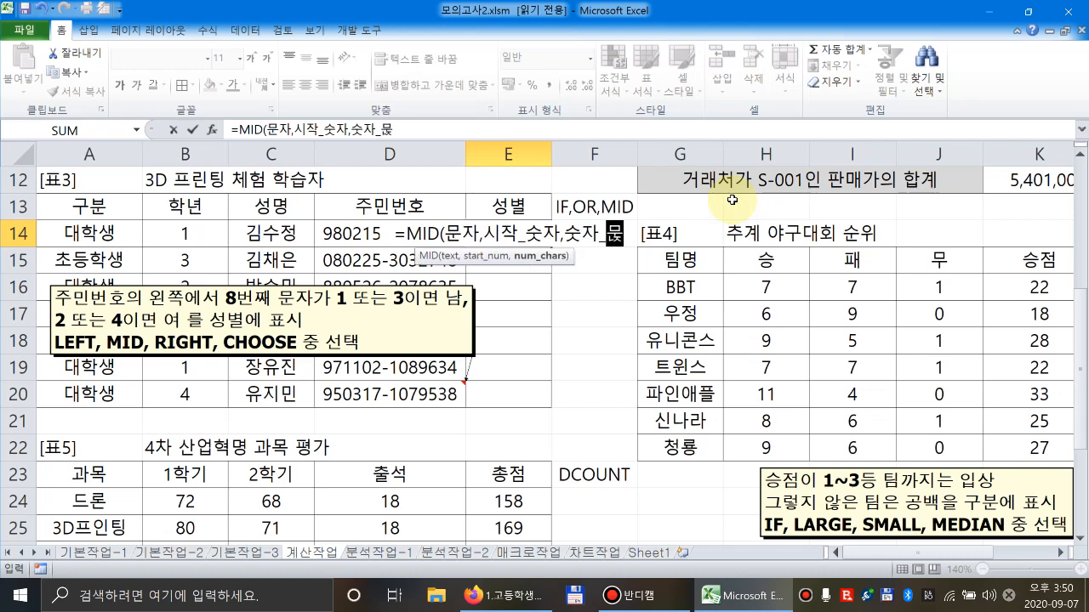
{"action": "type", "text": "자들갯수)"}
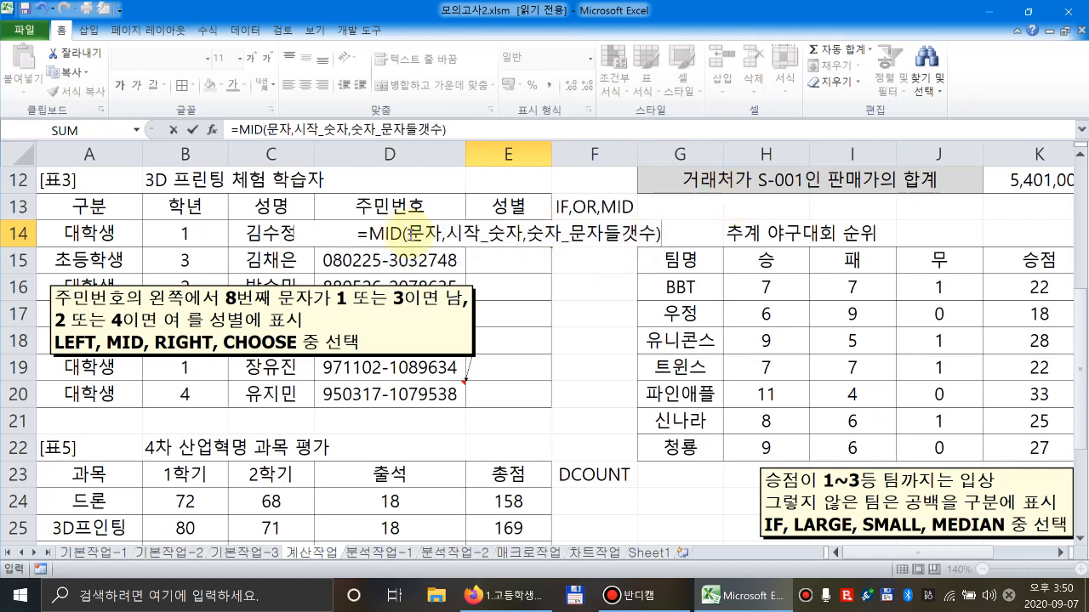
Replace the 문자 placeholder in the MID formula with a reference to D14.
{"action": "left_click", "coordinate": [410, 234]}
{"action": "double_click", "coordinate": [423, 233]}
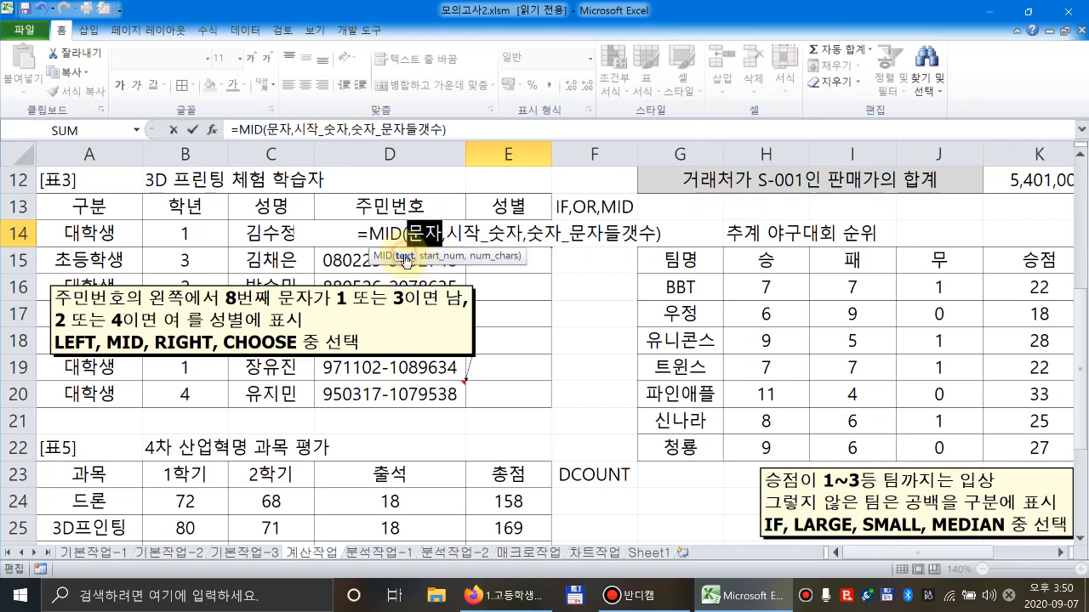
{"action": "left_click", "coordinate": [352, 208]}
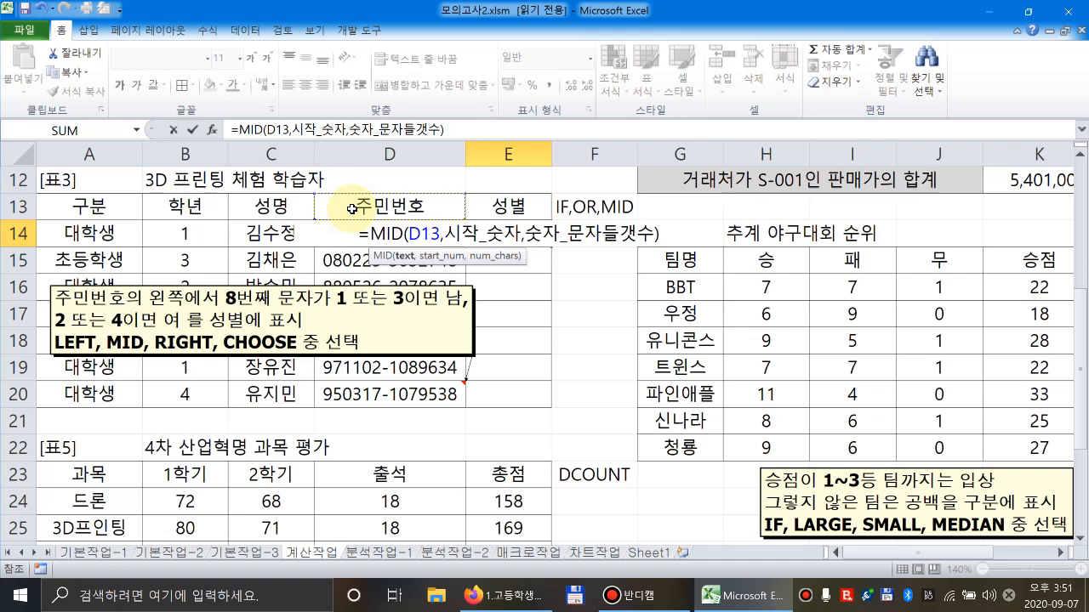
{"action": "key", "text": "Down"}
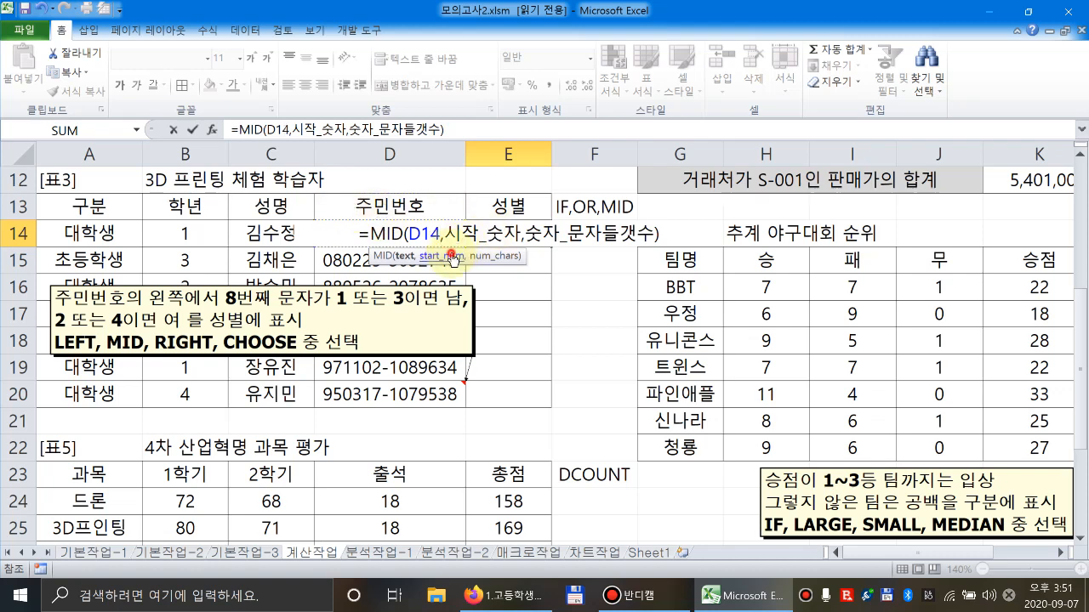
Set the MID formula's start position to 8 and its character count to 1, and enter the formula.
{"action": "double_click", "coordinate": [481, 232]}
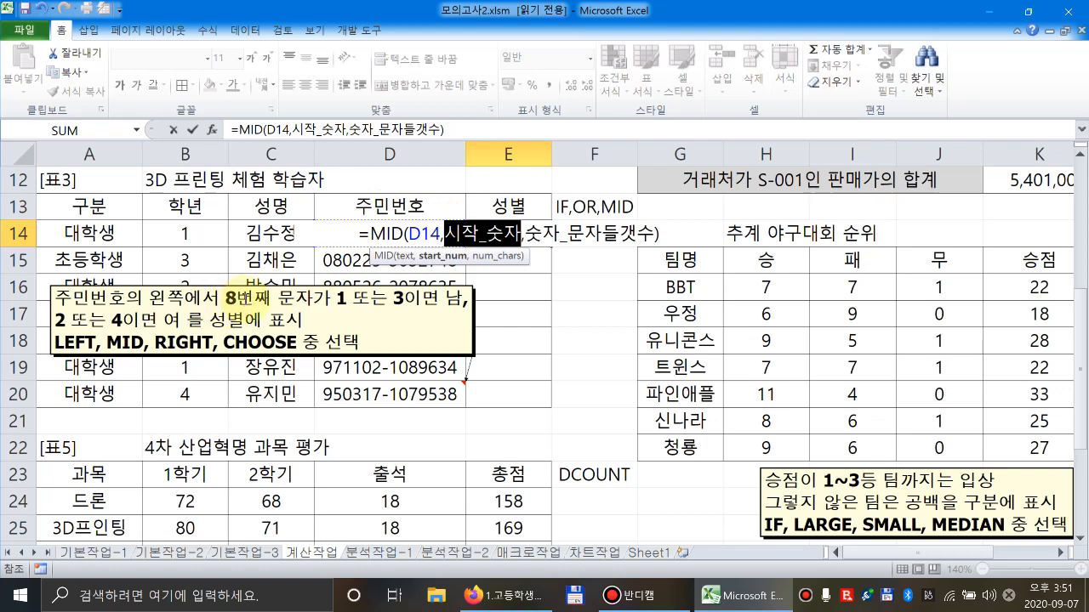
{"action": "type", "text": "8"}
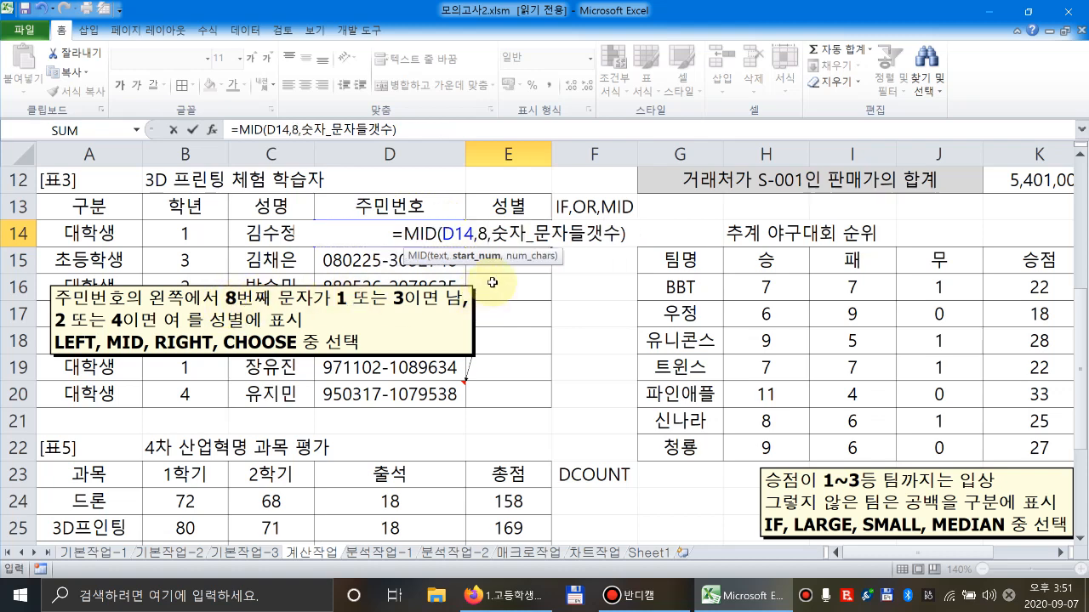
{"action": "left_click", "coordinate": [520, 257]}
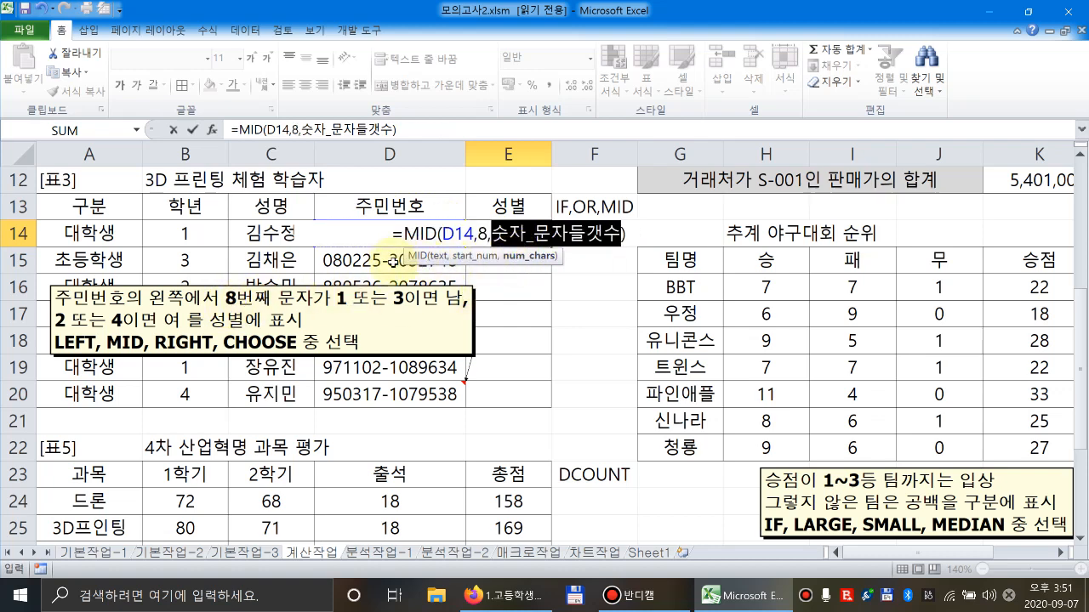
{"action": "type", "text": "1"}
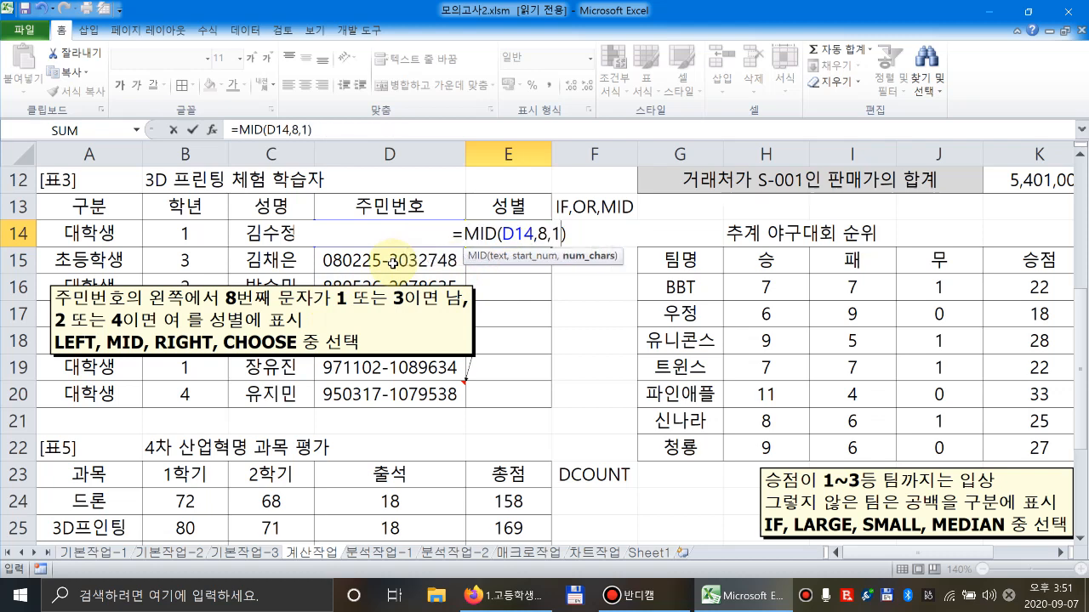
{"action": "key", "text": "Return"}
Fill the MID formula from E14 into E15 and move the 표3 instruction note off the table, over 표4.
{"action": "left_click", "coordinate": [510, 236]}
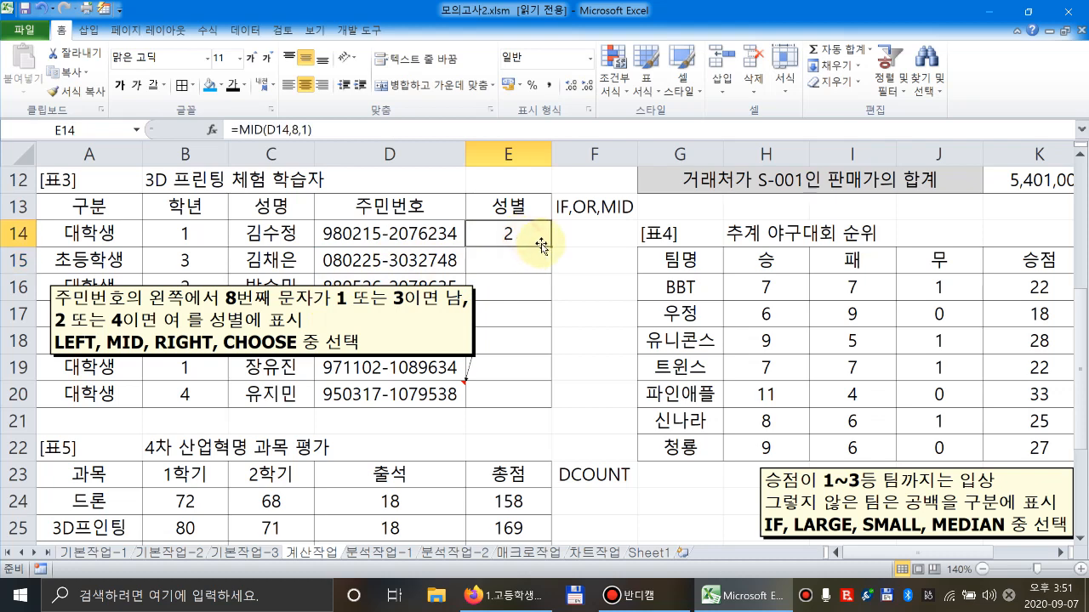
{"action": "left_click_drag", "start_coordinate": [552, 248], "coordinate": [549, 273]}
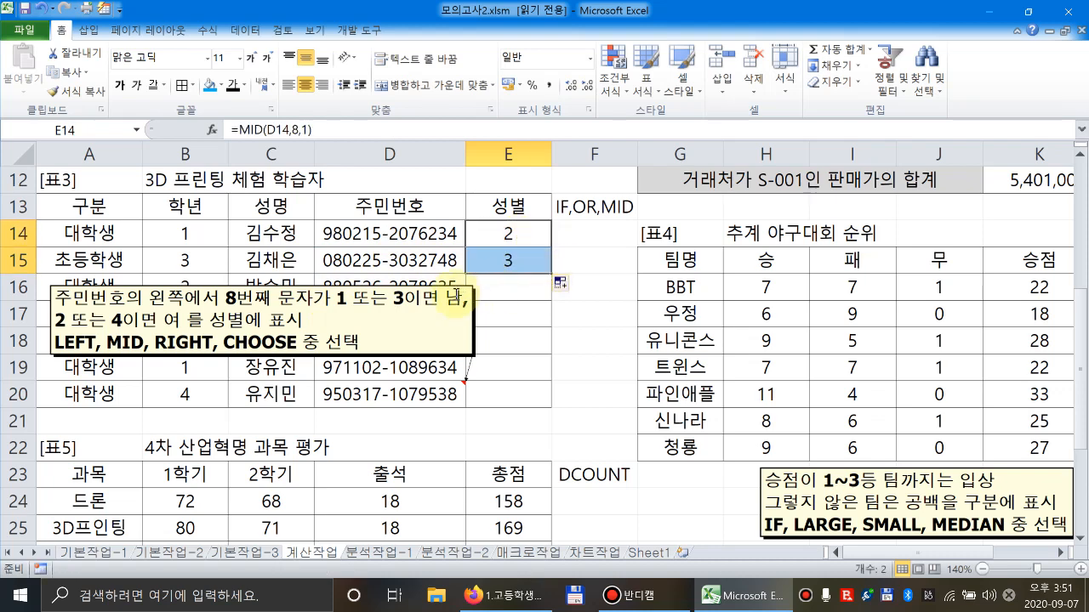
{"action": "left_click_drag", "start_coordinate": [473, 298], "coordinate": [1008, 345]}
Fill the MID formula from E15 down through E20 in the 성별 column.
{"action": "left_click", "coordinate": [536, 264]}
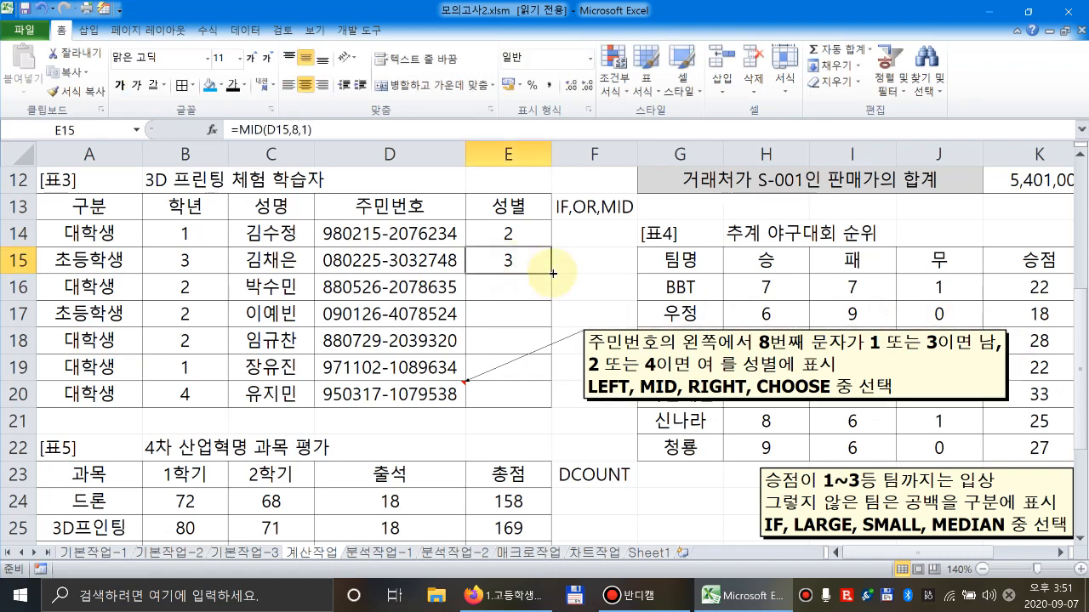
{"action": "left_click_drag", "start_coordinate": [552, 273], "coordinate": [551, 299]}
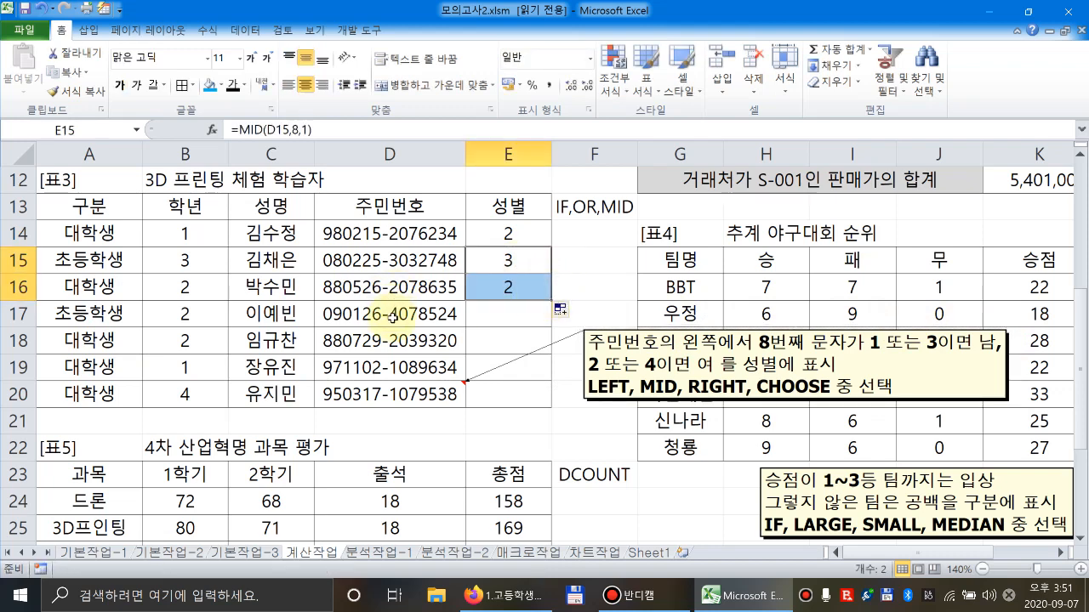
{"action": "left_click", "coordinate": [541, 293]}
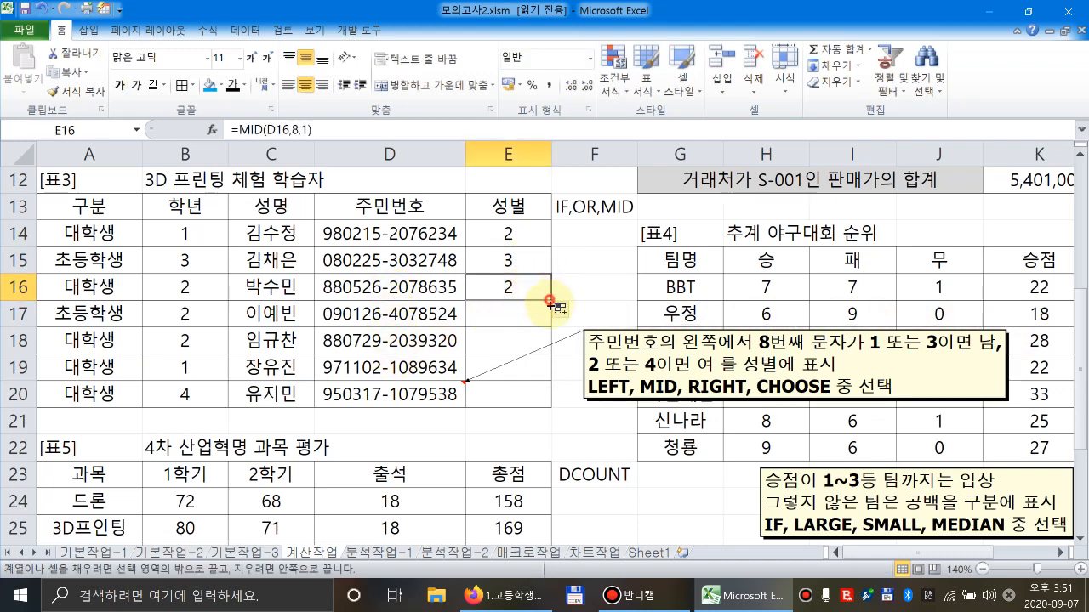
{"action": "left_click_drag", "start_coordinate": [551, 299], "coordinate": [551, 406]}
Move the 표3 instruction note slightly closer to the 성별 column and select E14.
{"action": "left_click", "coordinate": [568, 333]}
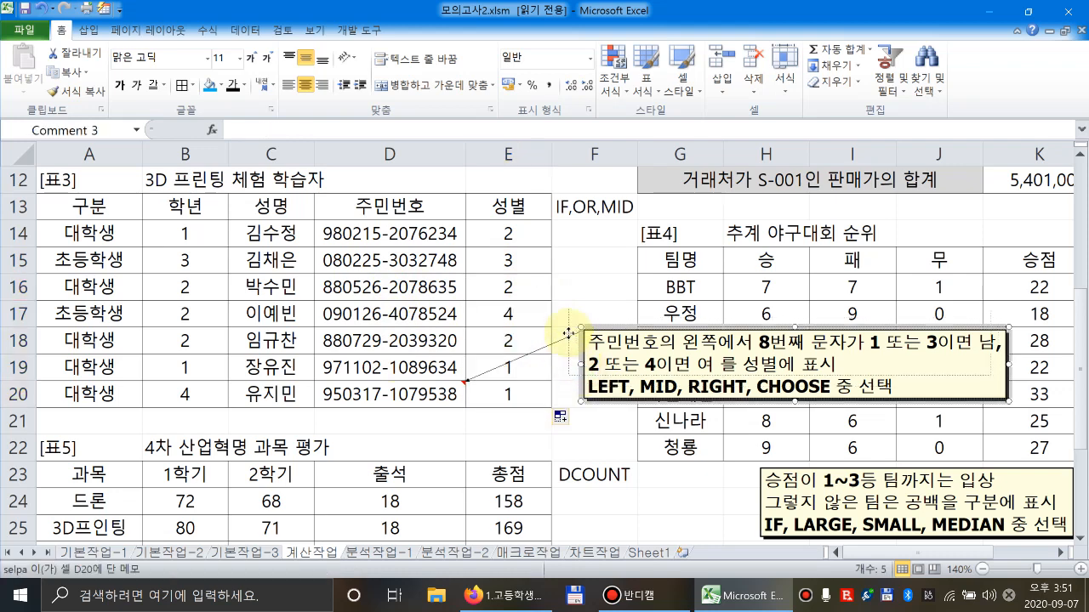
{"action": "left_click_drag", "start_coordinate": [568, 333], "coordinate": [547, 337]}
{"action": "left_click", "coordinate": [525, 237]}
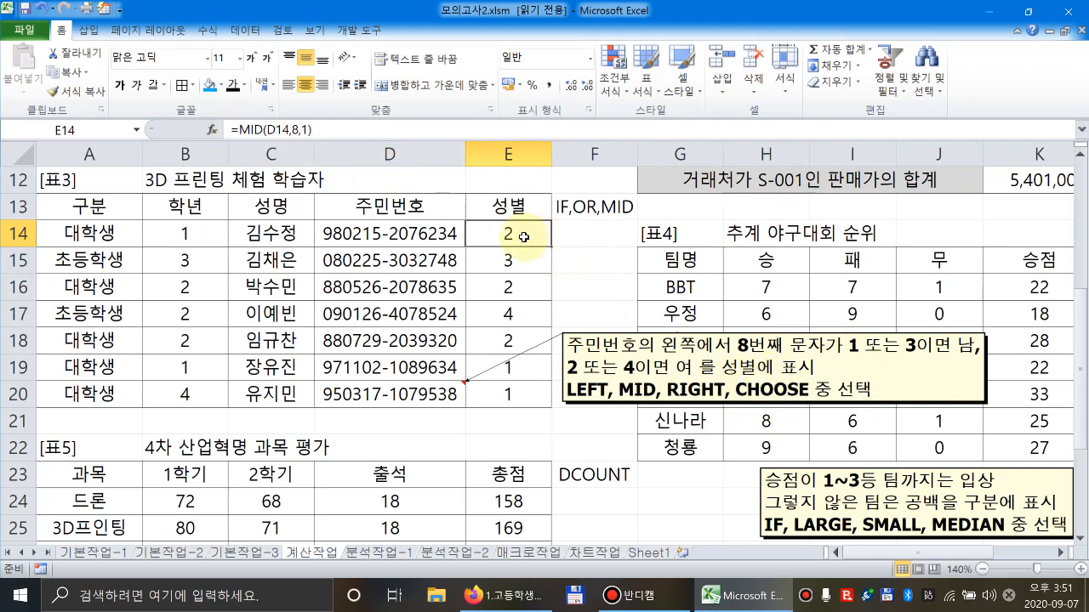
{"action": "left_click", "coordinate": [638, 554]}
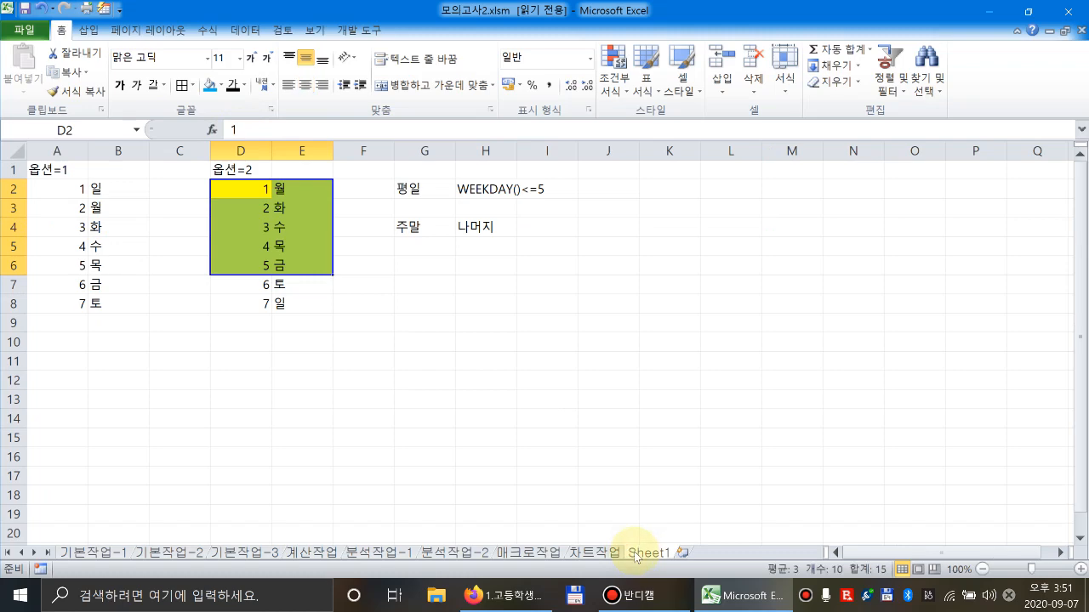
{"action": "left_click", "coordinate": [303, 553]}
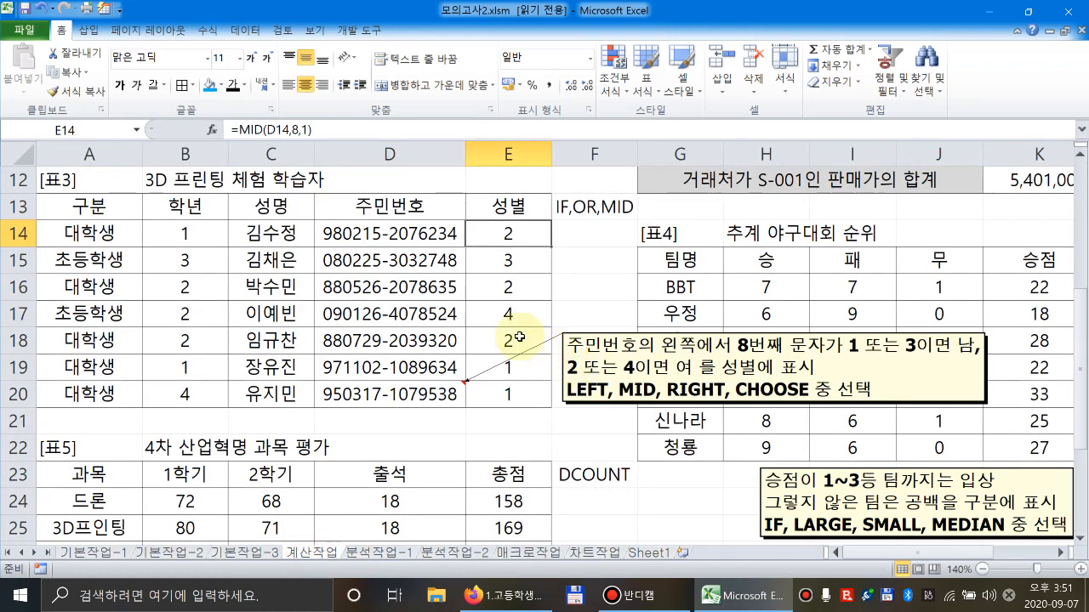
Insert a comment on cell B17, enlarge its box and move it over the lower rows of 표3.
{"action": "right_click", "coordinate": [187, 313]}
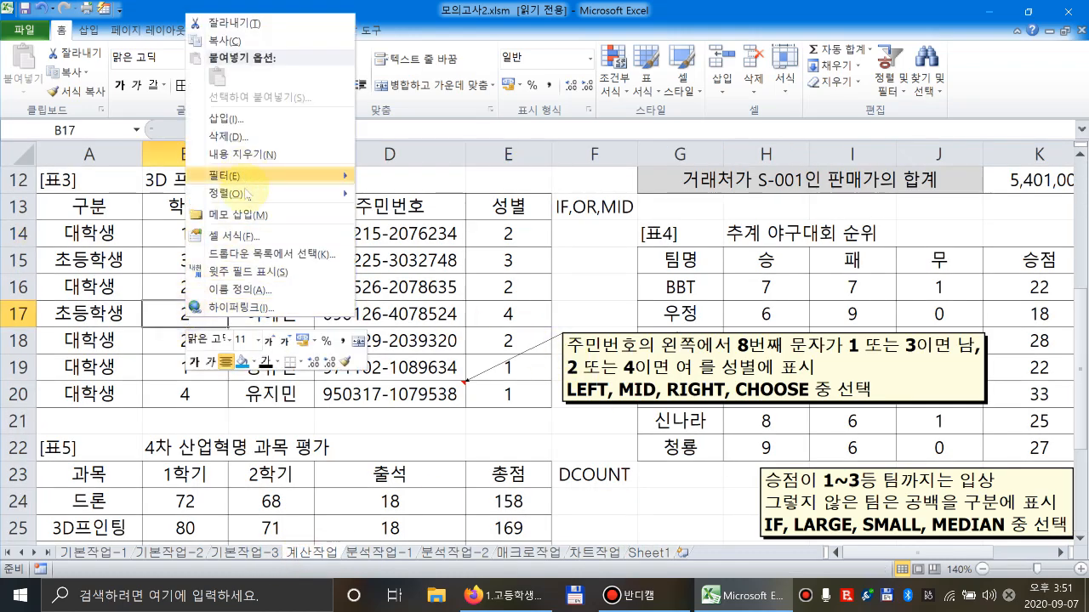
{"action": "left_click", "coordinate": [245, 216]}
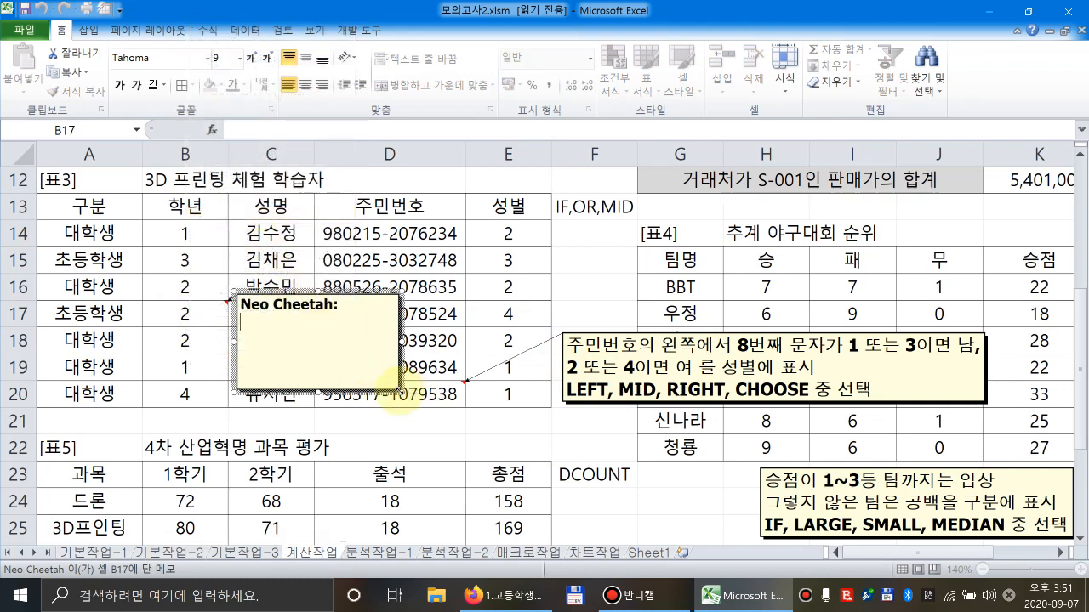
{"action": "left_click", "coordinate": [402, 393]}
{"action": "left_click_drag", "start_coordinate": [402, 393], "coordinate": [737, 480]}
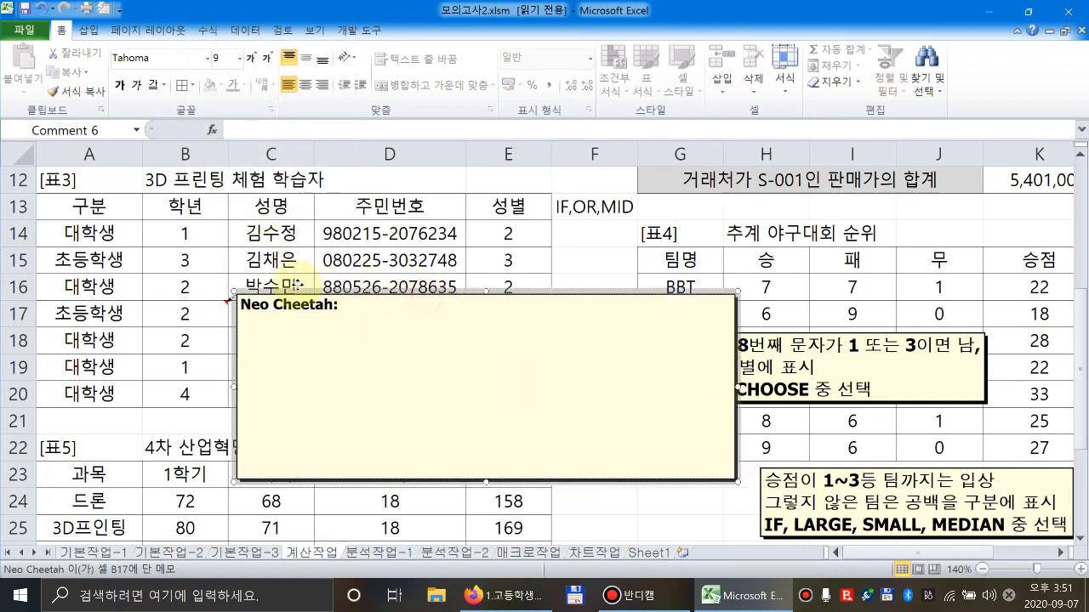
{"action": "left_click_drag", "start_coordinate": [425, 297], "coordinate": [250, 298]}
Replace the comment's default author name with the numbers 1 to 4, one per line.
{"action": "left_click_drag", "start_coordinate": [181, 358], "coordinate": [24, 293]}
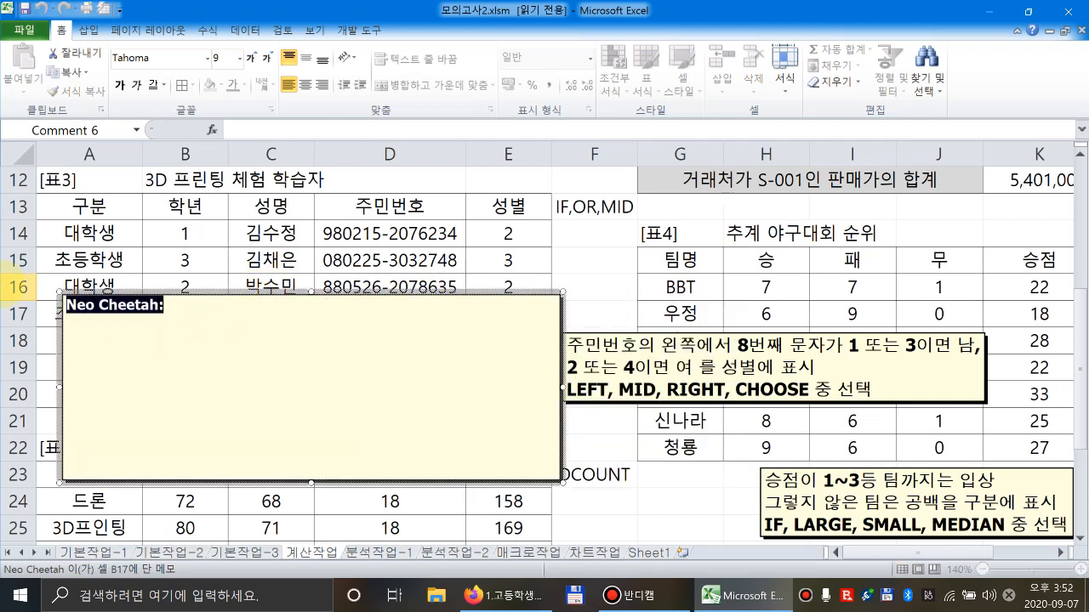
{"action": "key", "text": "Delete"}
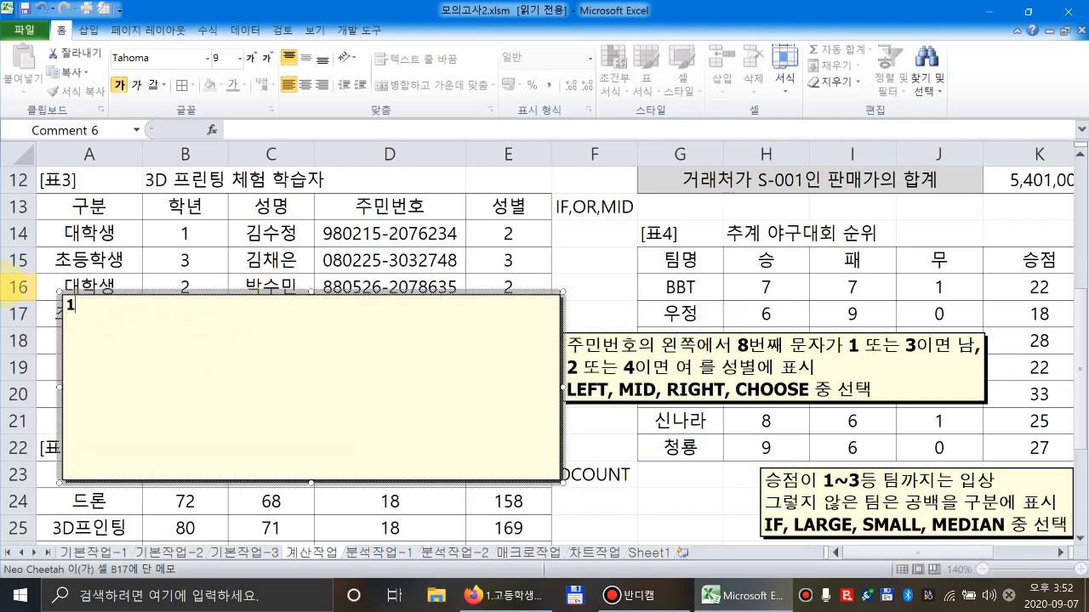
{"action": "key", "text": "Return"}
{"action": "type", "text": "4"}
Write CHOOSE(1,"남","여","남","여") with the result 남 beside number 1 in the comment.
{"action": "type", "text": " CHO"}
{"action": "type", "text": "OSE(1,"}
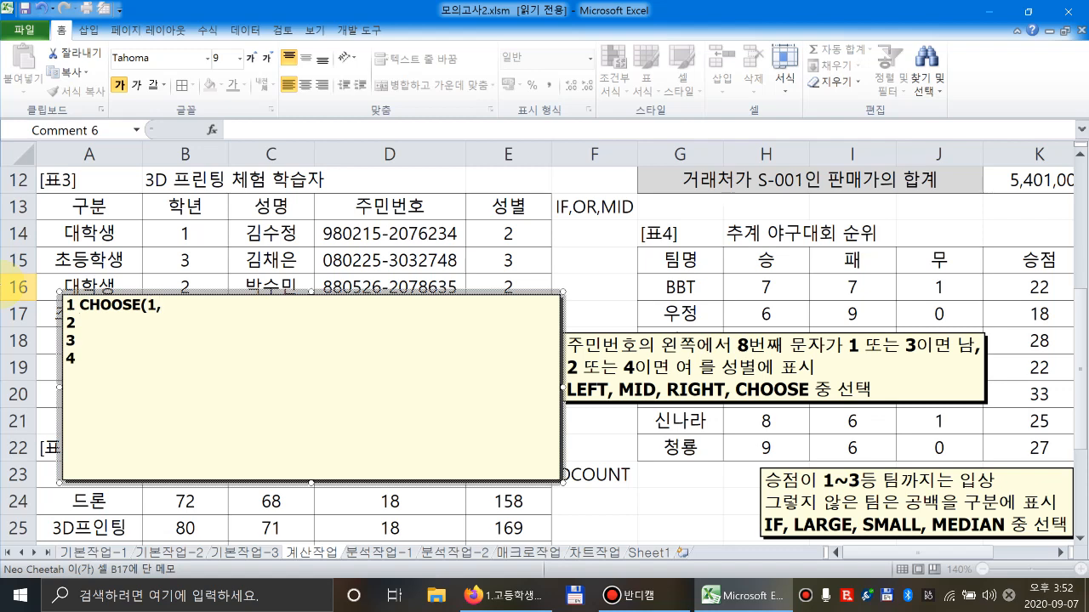
{"action": "type", "text": "\"SKA남"}
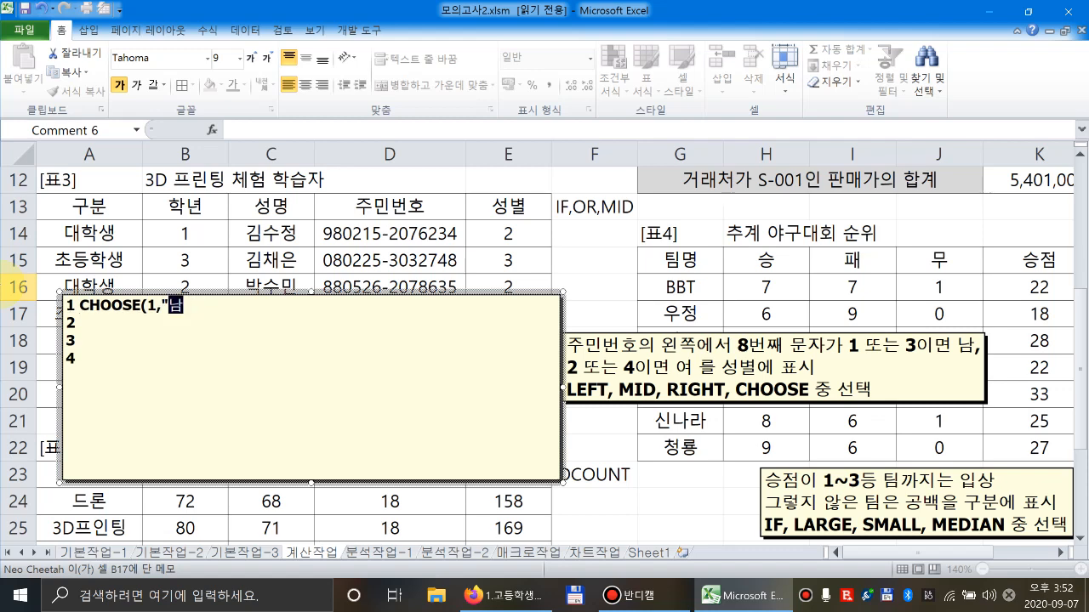
{"action": "type", "text": "\",\"여\",\"남\",\"여\")"}
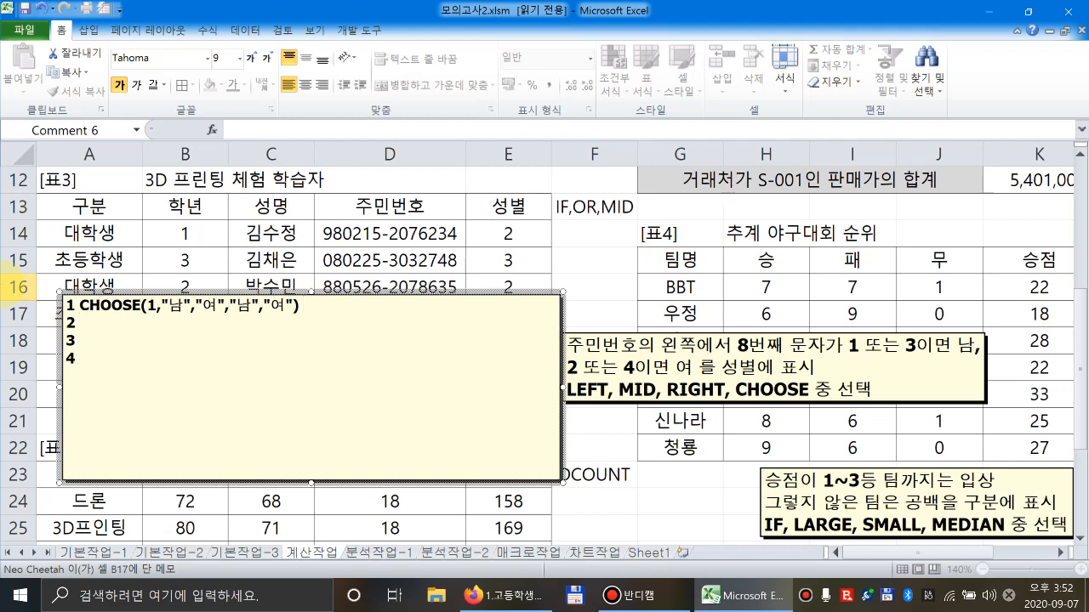
{"action": "type", "text": " 남"}
Copy the CHOOSE expression, without its result, from the comment's line 1 to line 2.
{"action": "key", "text": "Left"}
{"action": "key", "text": "Left"}
{"action": "key", "text": "shift+Right"}
{"action": "key", "text": "shift+Right"}
{"action": "key", "text": "shift+Right"}
{"action": "key", "text": "shift+Right"}
{"action": "key", "text": "shift+Right"}
{"action": "key", "text": "shift+Right"}
{"action": "key", "text": "shift+Right"}
{"action": "key", "text": "shift+Right"}
{"action": "key", "text": "shift+Right"}
{"action": "key", "text": "shift+Right"}
{"action": "key", "text": "shift+Right"}
{"action": "key", "text": "shift+Right"}
{"action": "key", "text": "shift+Right"}
{"action": "key", "text": "shift+Right"}
{"action": "key", "text": "shift+Right"}
{"action": "key", "text": "shift+Right"}
{"action": "key", "text": "shift+Right"}
{"action": "key", "text": "shift+Right"}
{"action": "key", "text": "shift+Right"}
{"action": "key", "text": "shift+Right"}
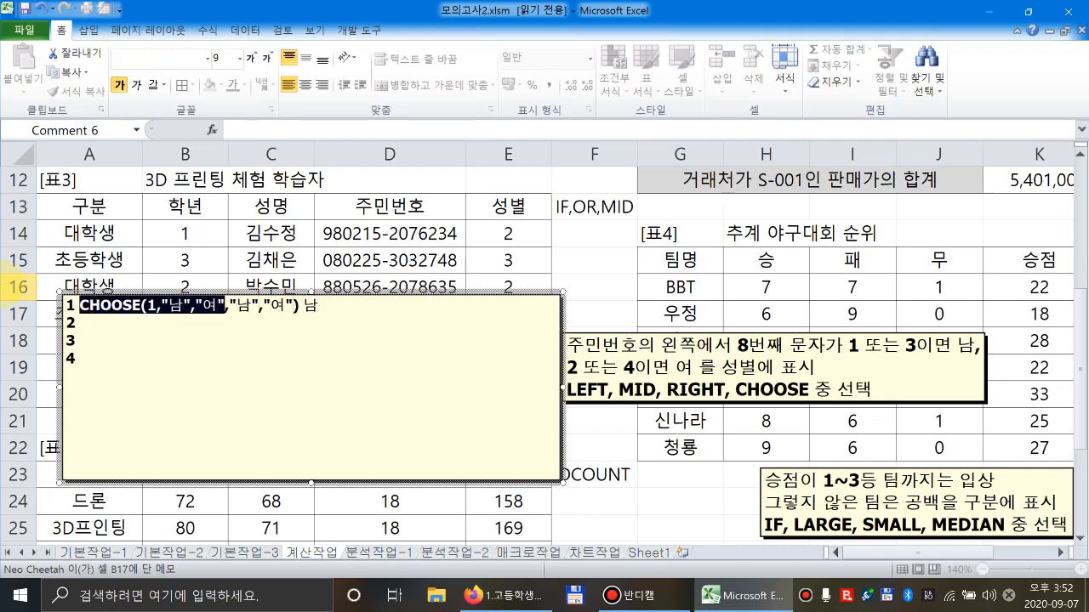
{"action": "key", "text": "ctrl+c"}
{"action": "key", "text": "Down"}
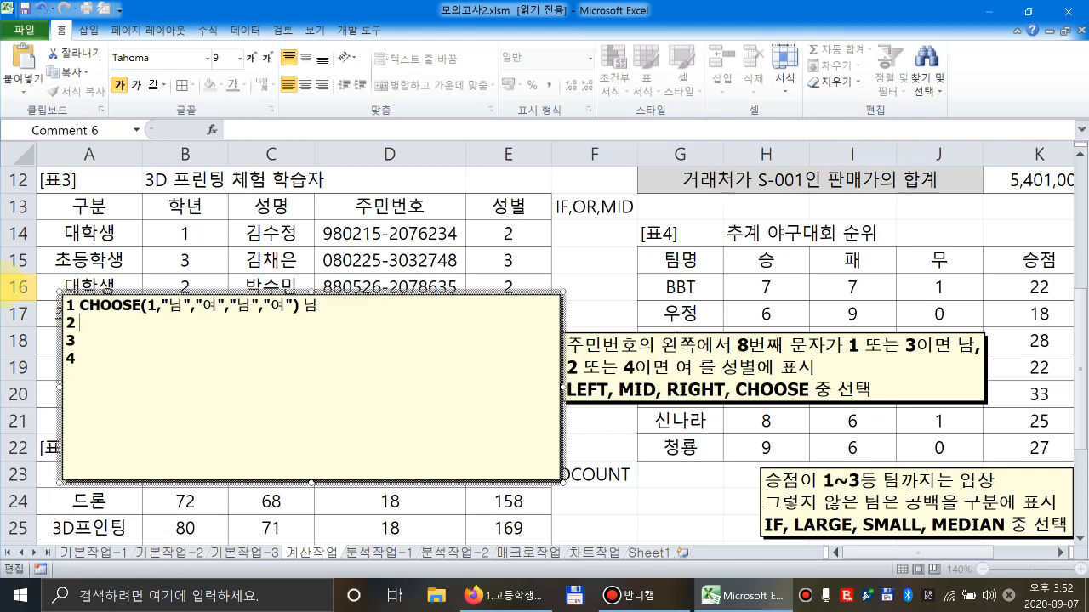
{"action": "key", "text": "ctrl+v"}
Highlight the first "남" choice in line 1 to examine which value index 1 picks.
{"action": "key", "text": "Left"}
{"action": "key", "text": "Left"}
{"action": "key", "text": "Left"}
{"action": "key", "text": "Left"}
{"action": "key", "text": "Left"}
{"action": "key", "text": "Left"}
{"action": "key", "text": "Left"}
{"action": "key", "text": "Left"}
{"action": "key", "text": "Left"}
{"action": "key", "text": "Left"}
{"action": "key", "text": "Left"}
{"action": "key", "text": "Left"}
{"action": "key", "text": "Left"}
{"action": "key", "text": "Left"}
{"action": "key", "text": "Left"}
{"action": "key", "text": "Left"}
{"action": "key", "text": "Left"}
{"action": "key", "text": "Left"}
{"action": "key", "text": "Left"}
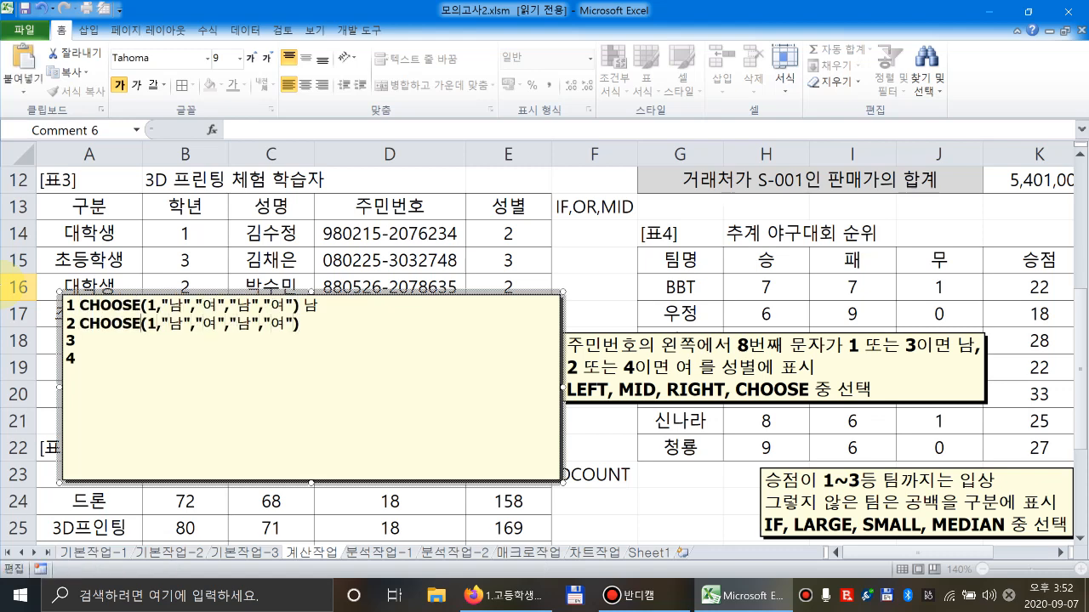
{"action": "key", "text": "shift+Right"}
{"action": "key", "text": "Right"}
{"action": "key", "text": "Right"}
{"action": "key", "text": "Right"}
{"action": "key", "text": "shift+Right"}
{"action": "key", "text": "shift+Right"}
{"action": "key", "text": "shift+Right"}
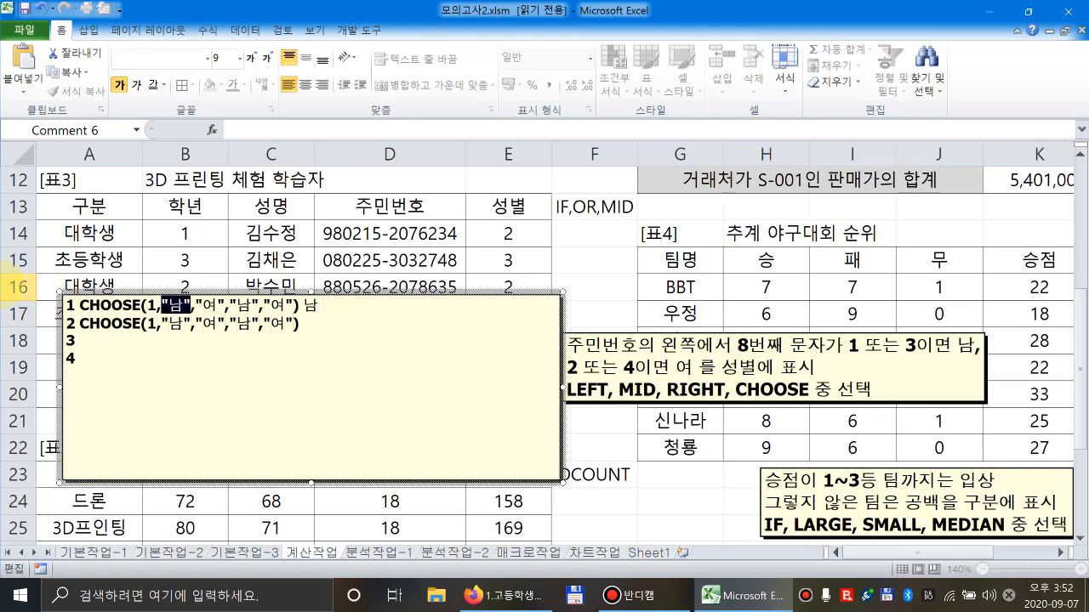
{"action": "key", "text": "Left"}
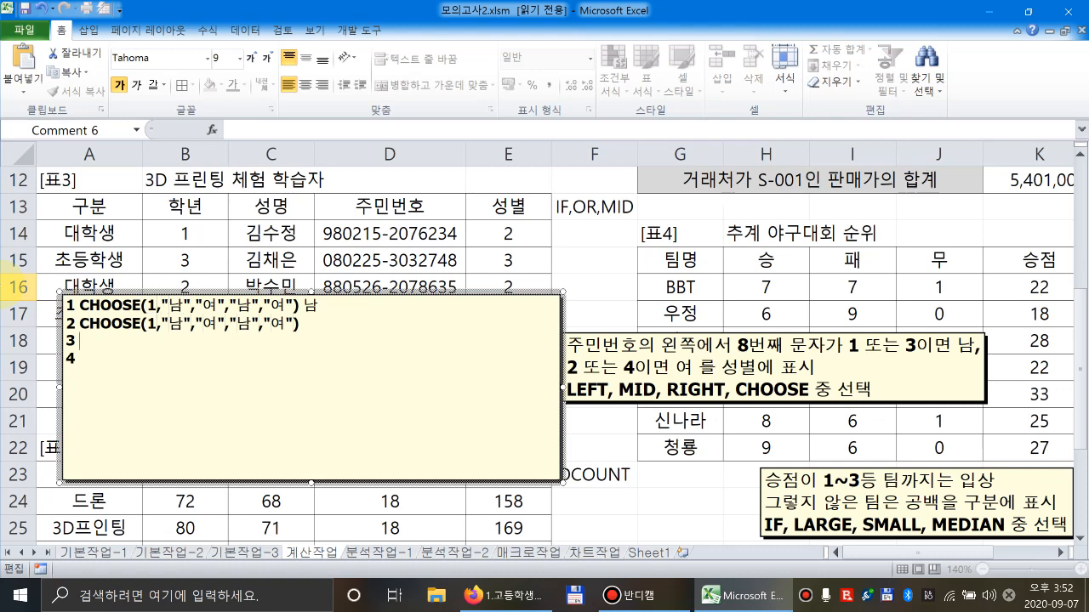
Paste the copied CHOOSE expression beside numbers 3 and 4 in the comment.
{"action": "key", "text": "ctrl+v"}
{"action": "key", "text": "Down"}
{"action": "key", "text": "ctrl+v"}
Set the CHOOSE index on the comment's line 2 to 2 and add the result 여 after it.
{"action": "key", "text": "Up"}
{"action": "key", "text": "Up"}
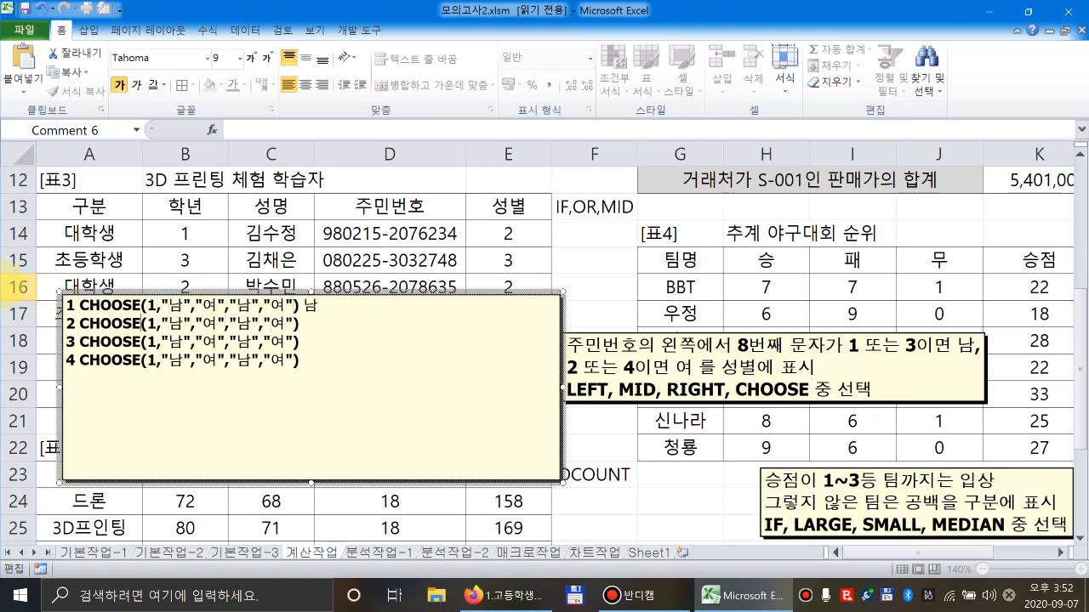
{"action": "key", "text": "shift+Right"}
{"action": "type", "text": "2"}
{"action": "key", "text": "shift+Right"}
{"action": "key", "text": "shift+Right"}
{"action": "key", "text": "shift+Right"}
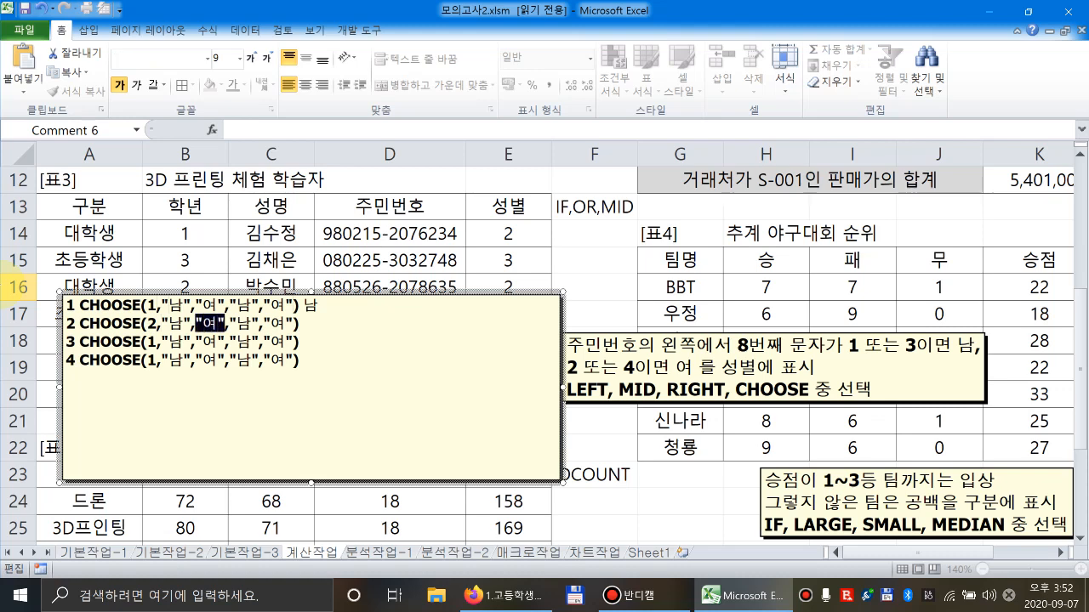
{"action": "key", "text": "Right"}
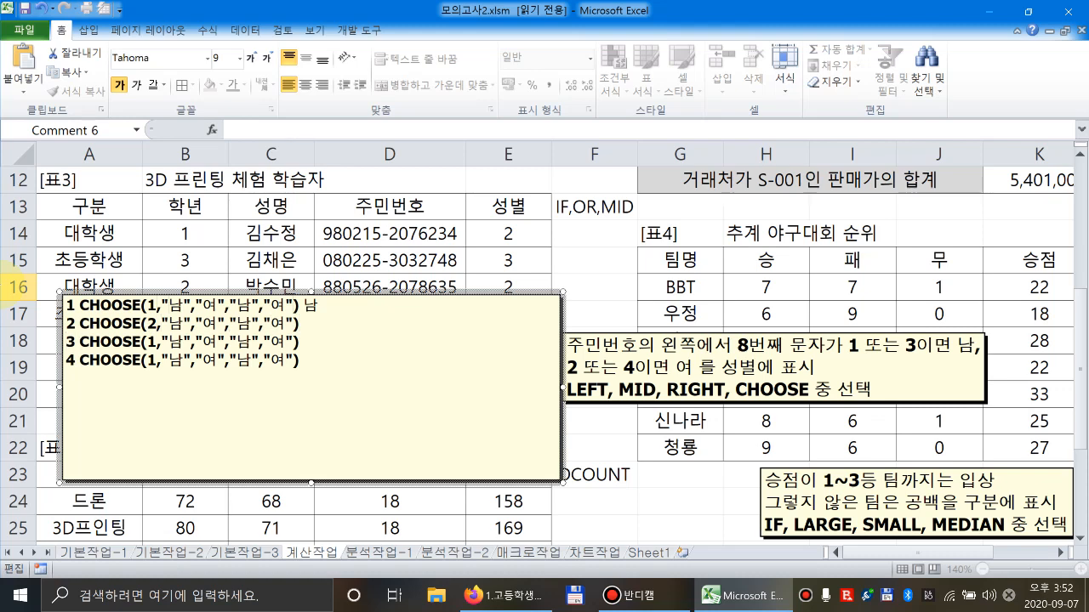
{"action": "type", "text": "ㅇ"}
{"action": "key", "text": "Right"}
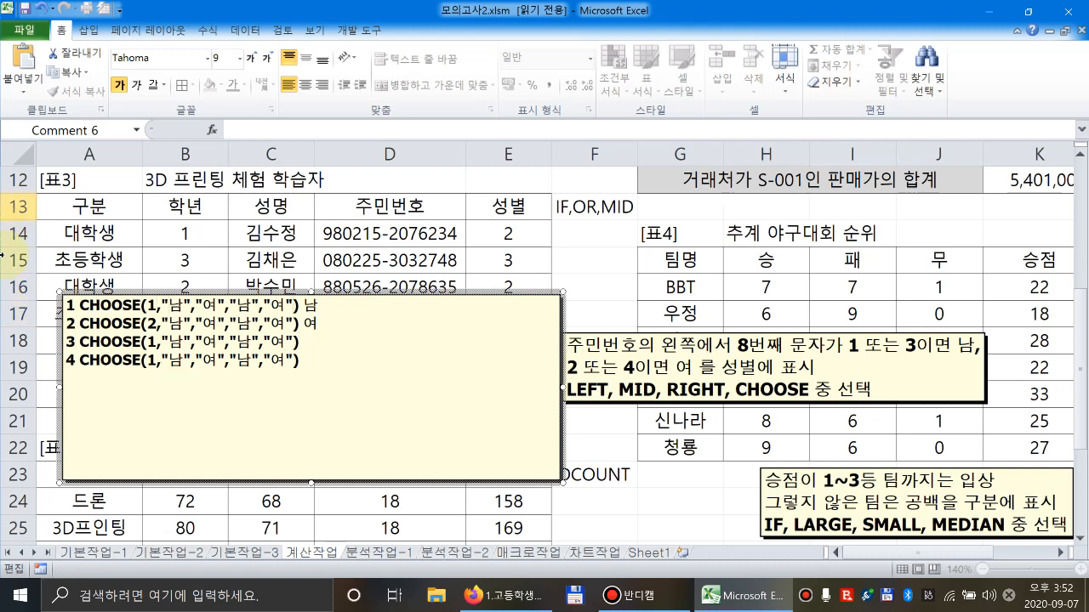
Set the CHOOSE index on the comment's line 3 to 3 and add the result 남 after it.
{"action": "double_click", "coordinate": [147, 341]}
{"action": "type", "text": "3"}
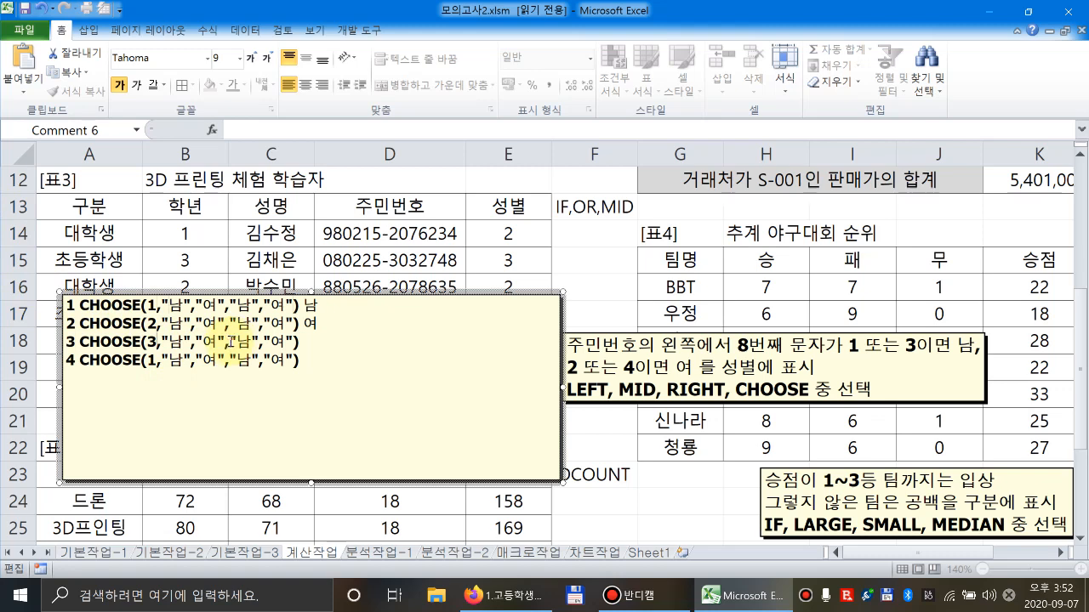
{"action": "left_click_drag", "start_coordinate": [230, 341], "coordinate": [258, 342]}
{"action": "left_click", "coordinate": [299, 343]}
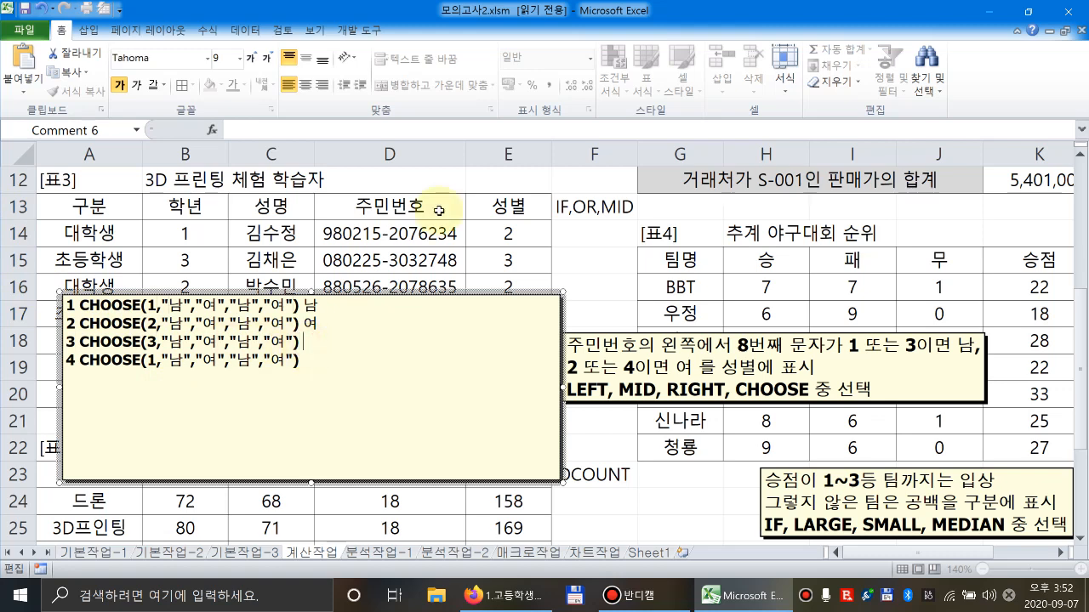
{"action": "type", "text": "남"}
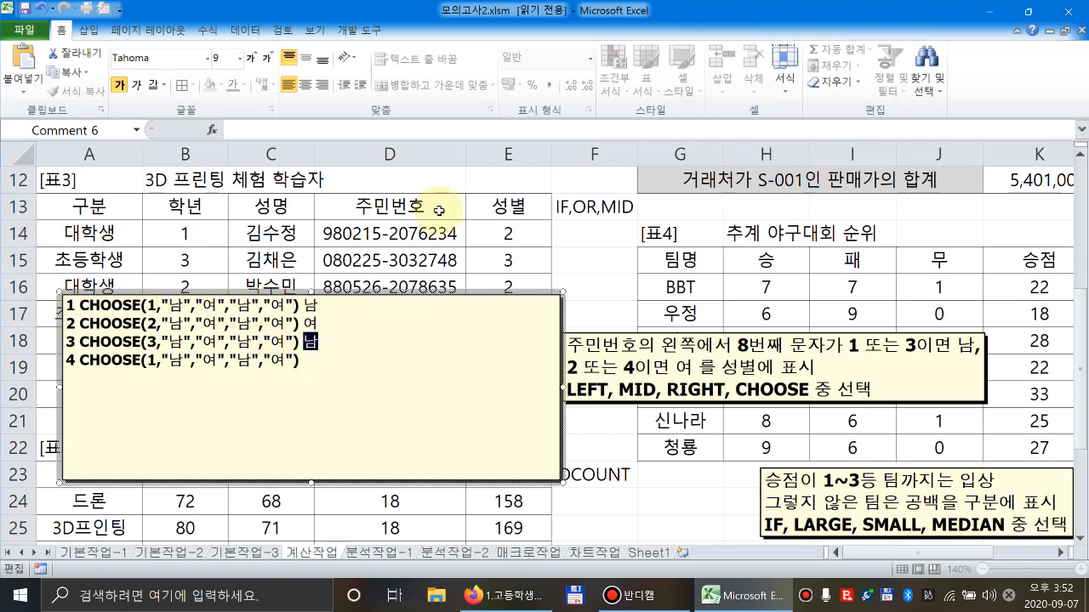
Set the CHOOSE index on the comment's line 4 to 4, add the result 여, and return to cell E14.
{"action": "double_click", "coordinate": [147, 360]}
{"action": "type", "text": "4"}
{"action": "left_click_drag", "start_coordinate": [266, 361], "coordinate": [283, 363]}
{"action": "left_click", "coordinate": [299, 361]}
{"action": "type", "text": "여"}
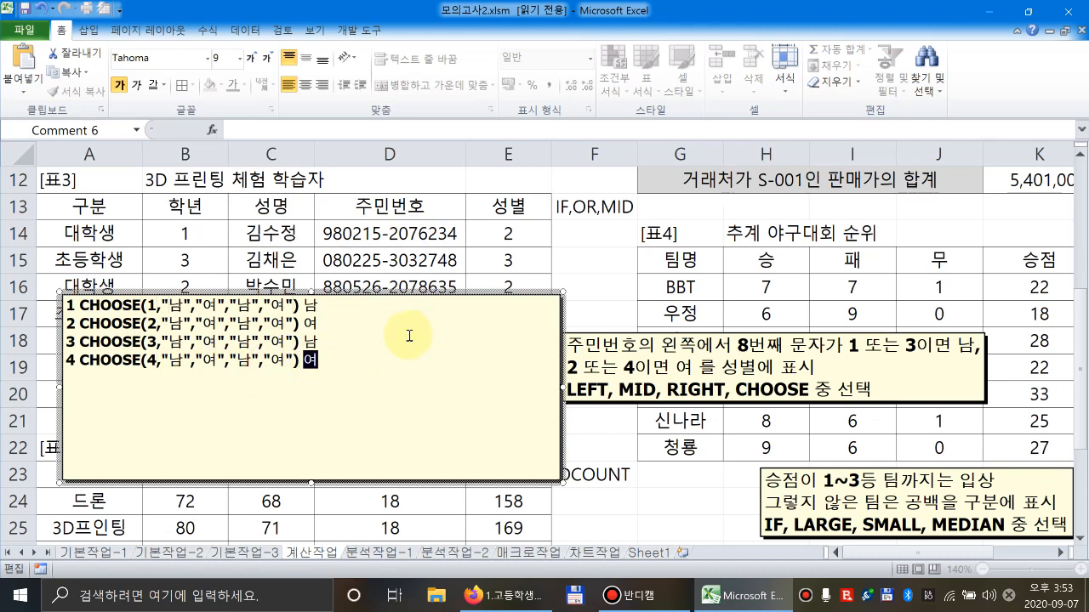
{"action": "left_click", "coordinate": [409, 272]}
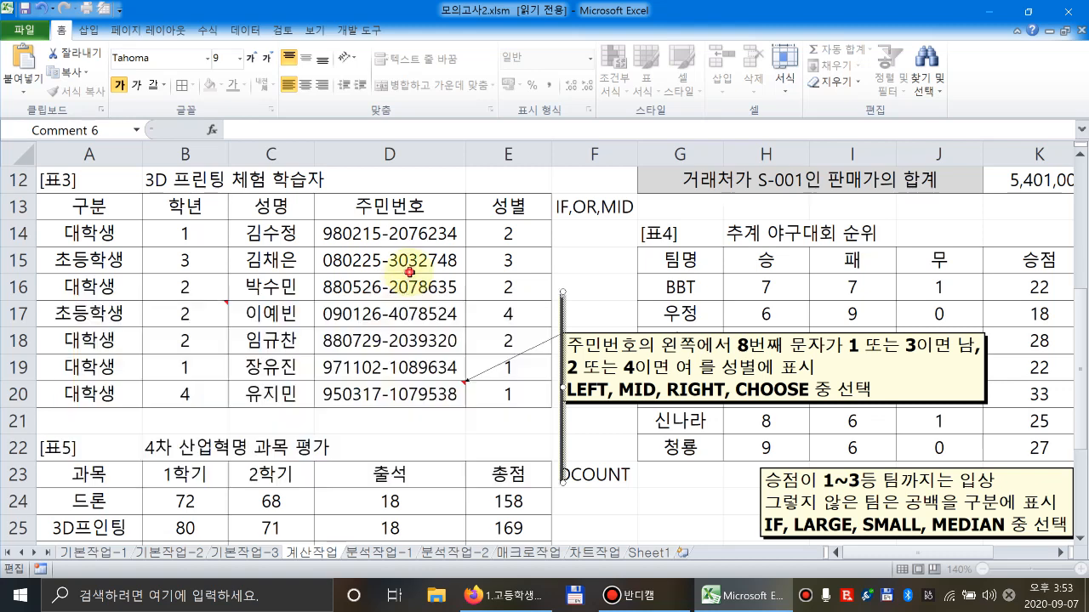
{"action": "left_click", "coordinate": [534, 234]}
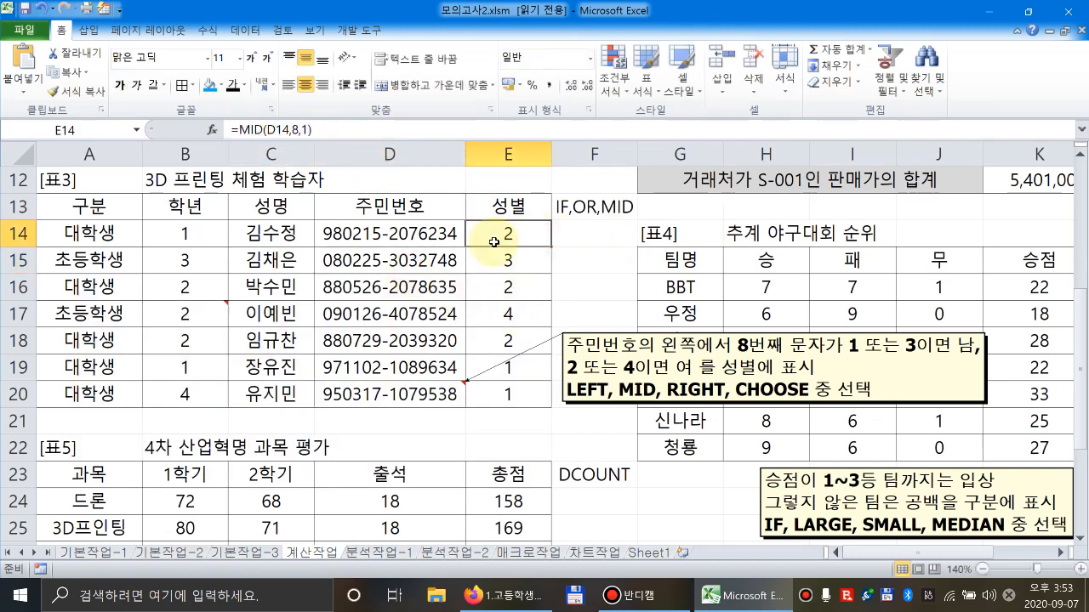
Wrap the MID formula in E14 in a CHOOSE function, using MID(D14,8,1) as the index number.
{"action": "double_click", "coordinate": [495, 239]}
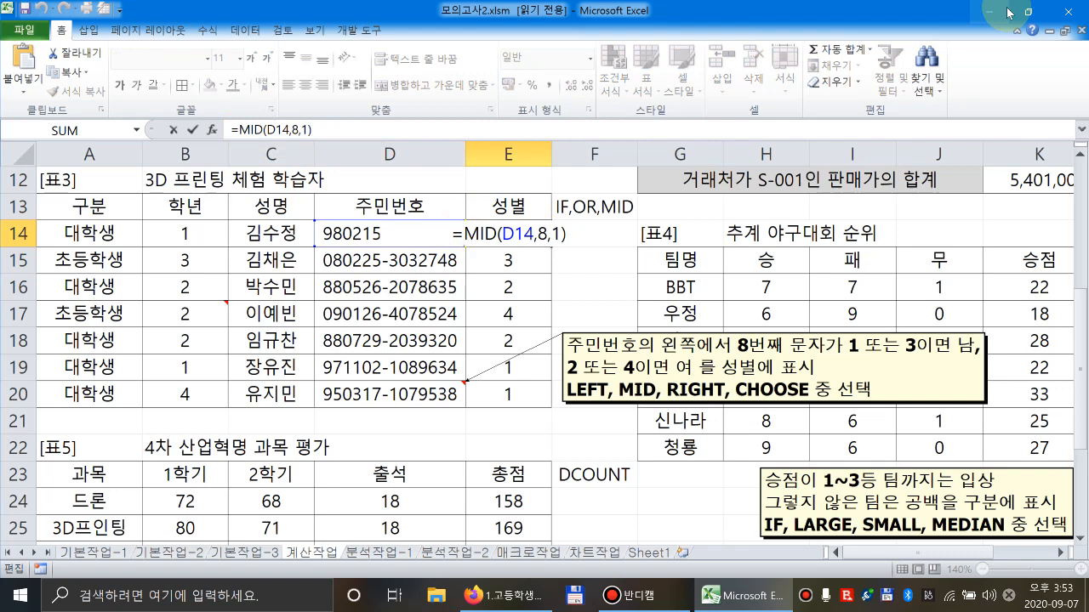
{"action": "type", "text": "CHOOS"}
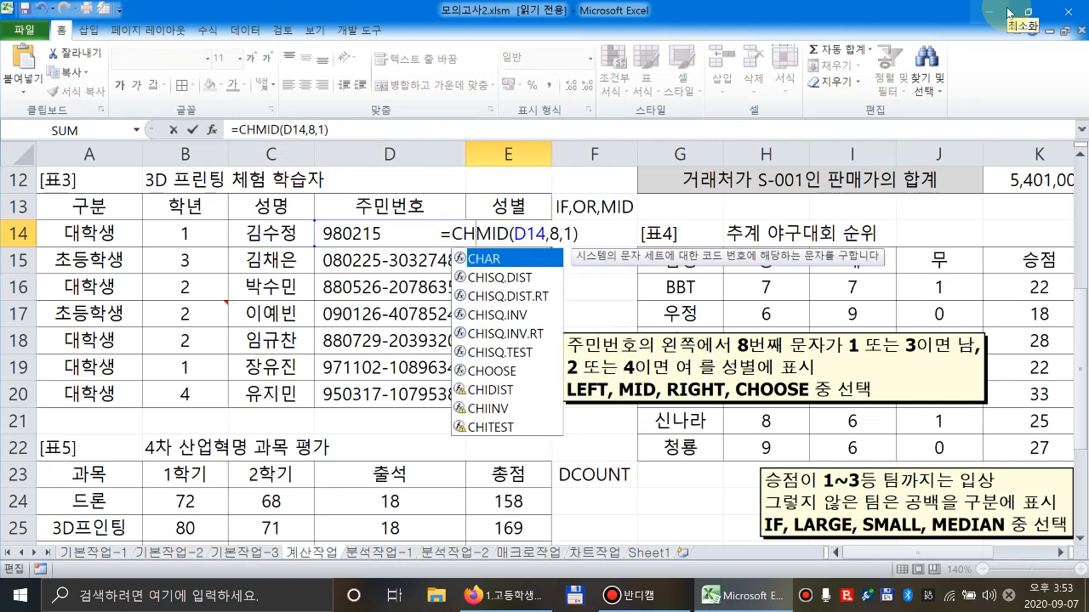
{"action": "type", "text": "E("}
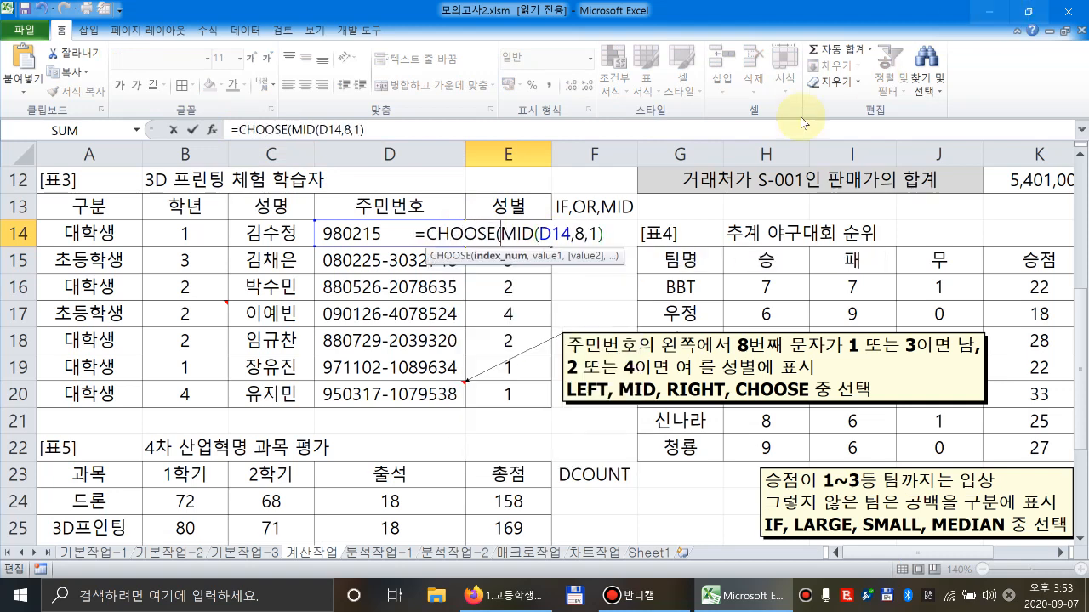
{"action": "left_click_drag", "start_coordinate": [500, 233], "coordinate": [617, 233]}
{"action": "left_click", "coordinate": [617, 233]}
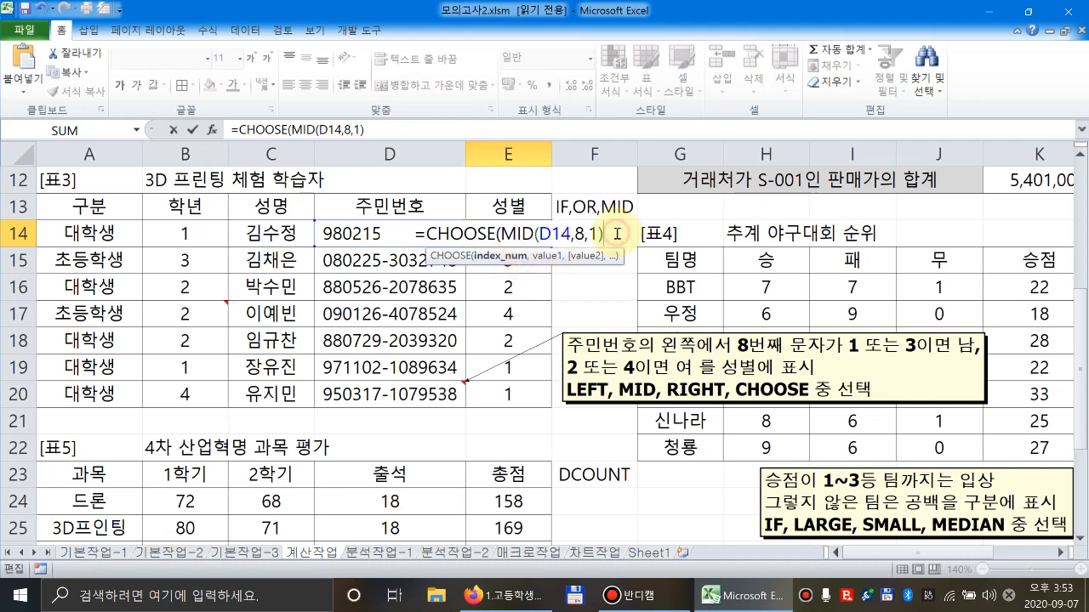
{"action": "type", "text": ","}
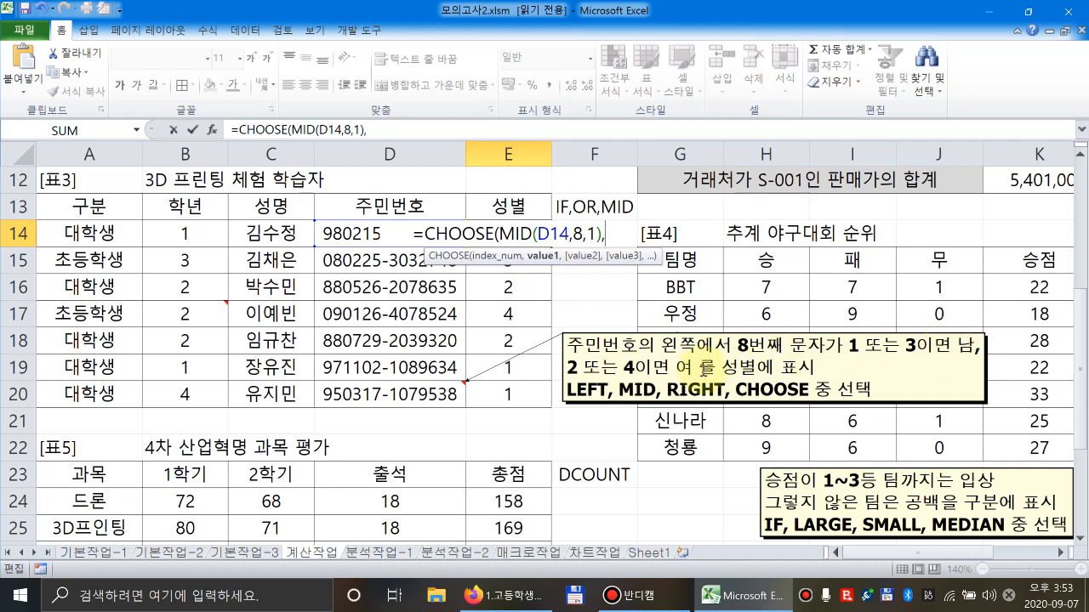
Add "남" and "여" as the first and second values of the CHOOSE formula in E14.
{"action": "type", "text": "\"남\","}
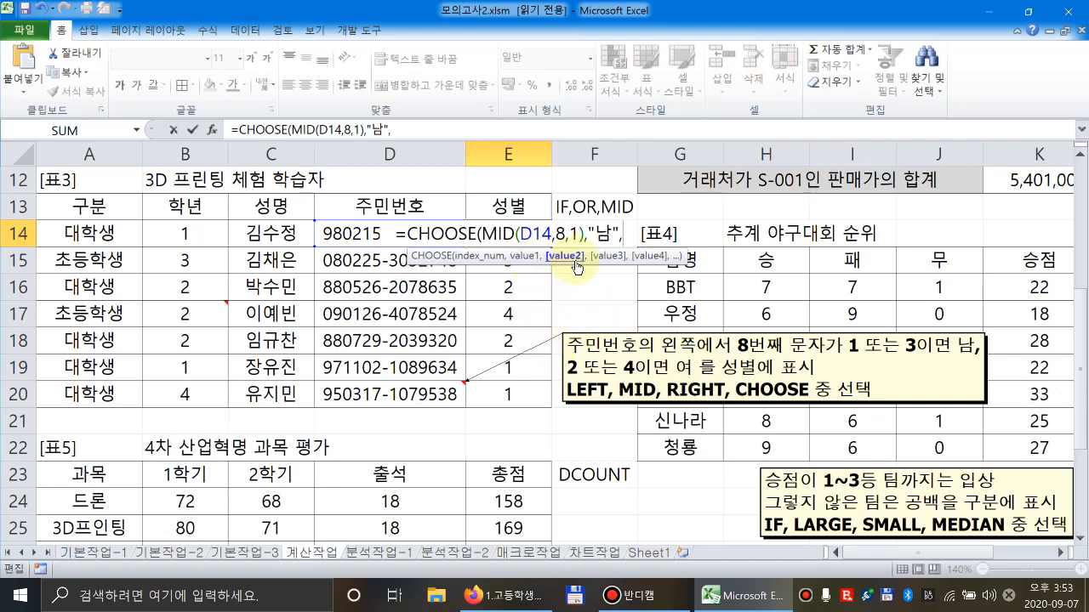
{"action": "type", "text": "\"여\","}
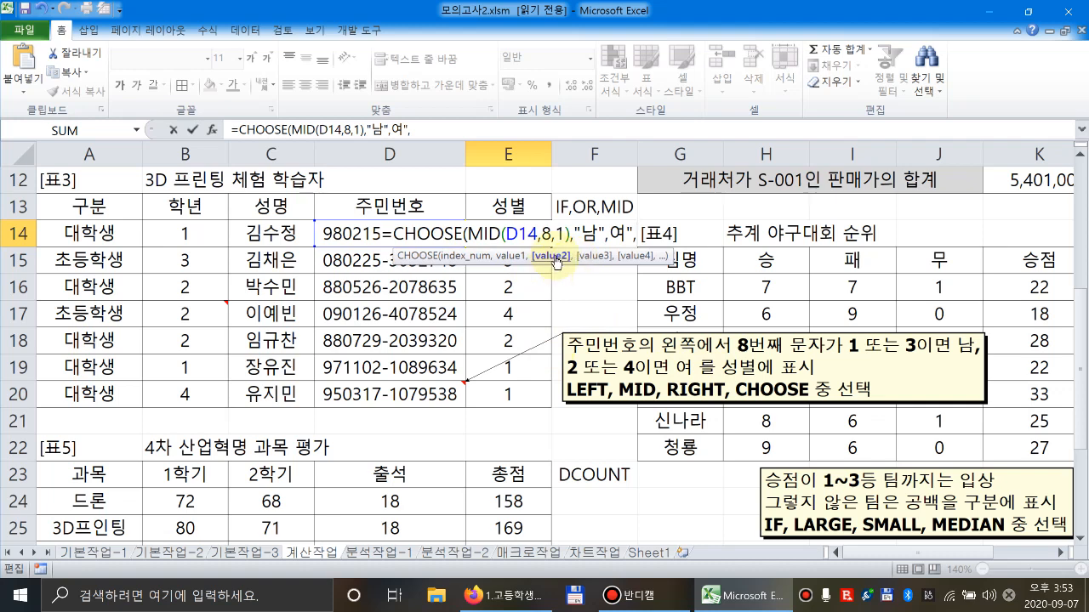
{"action": "left_click", "coordinate": [610, 236]}
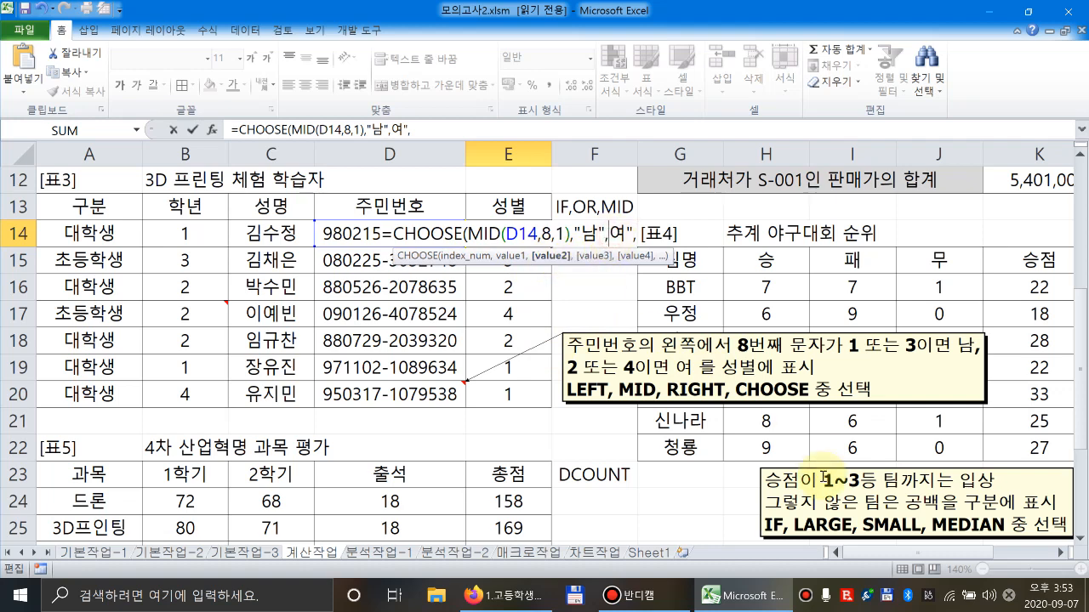
{"action": "type", "text": "\""}
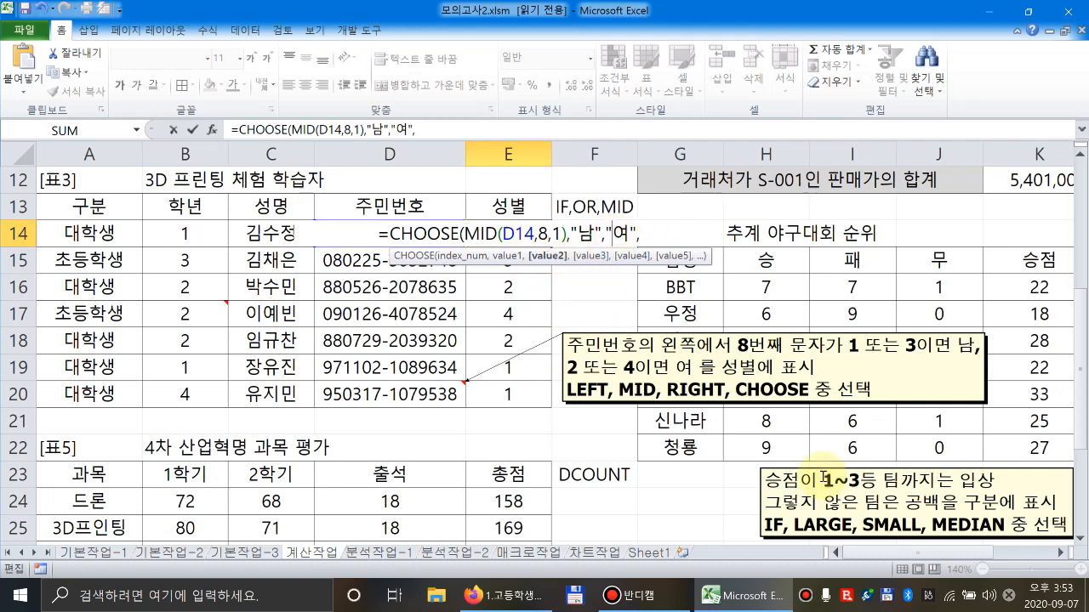
{"action": "key", "text": "End"}
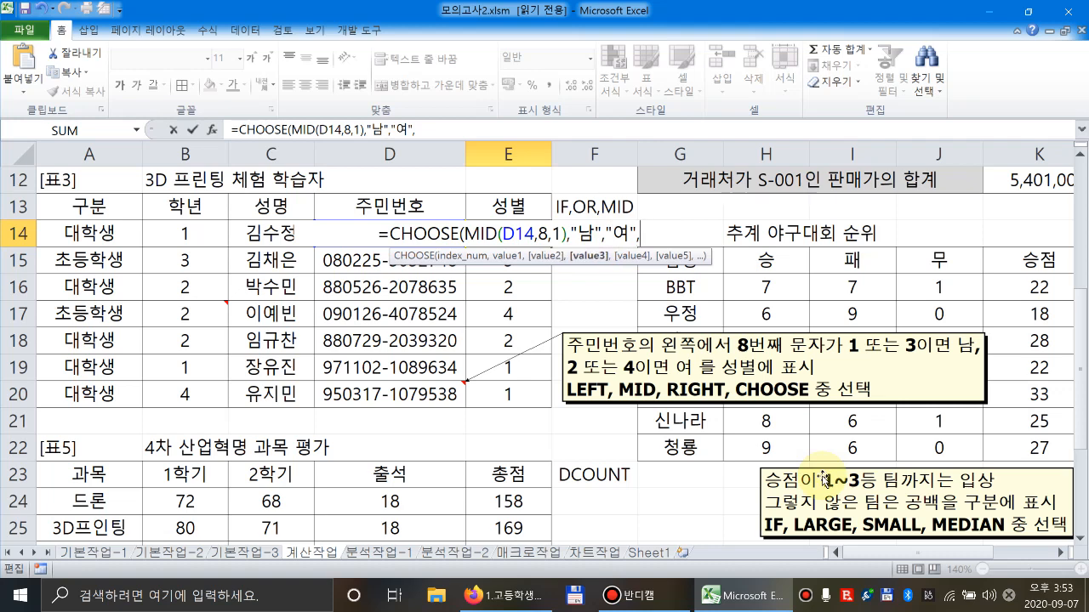
Add "남" and "여" as the third and fourth values of the CHOOSE formula in E14.
{"action": "type", "text": "\"남"}
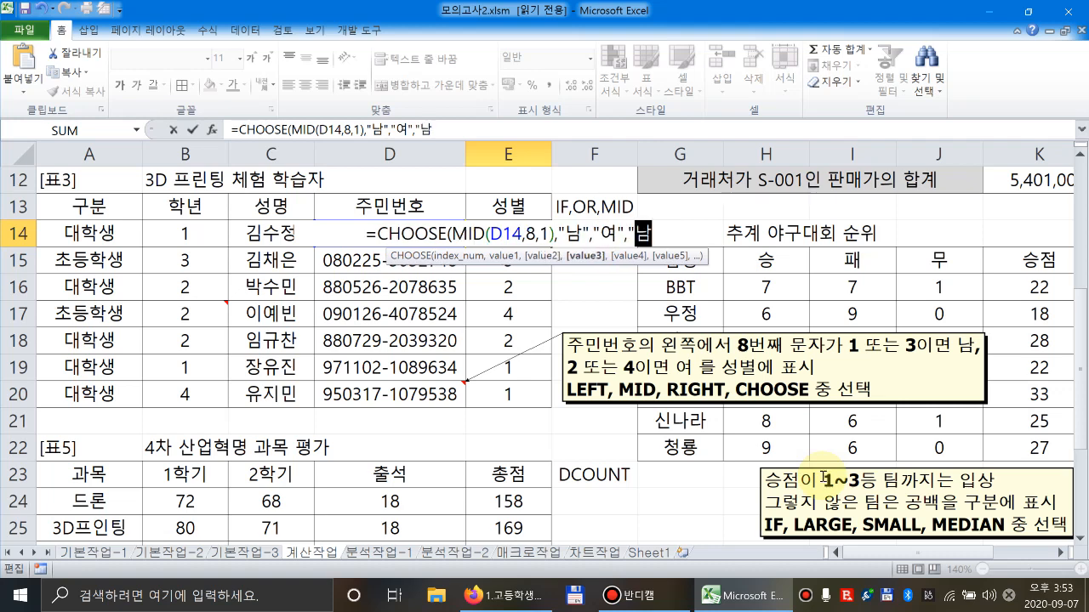
{"action": "type", "text": "\"."}
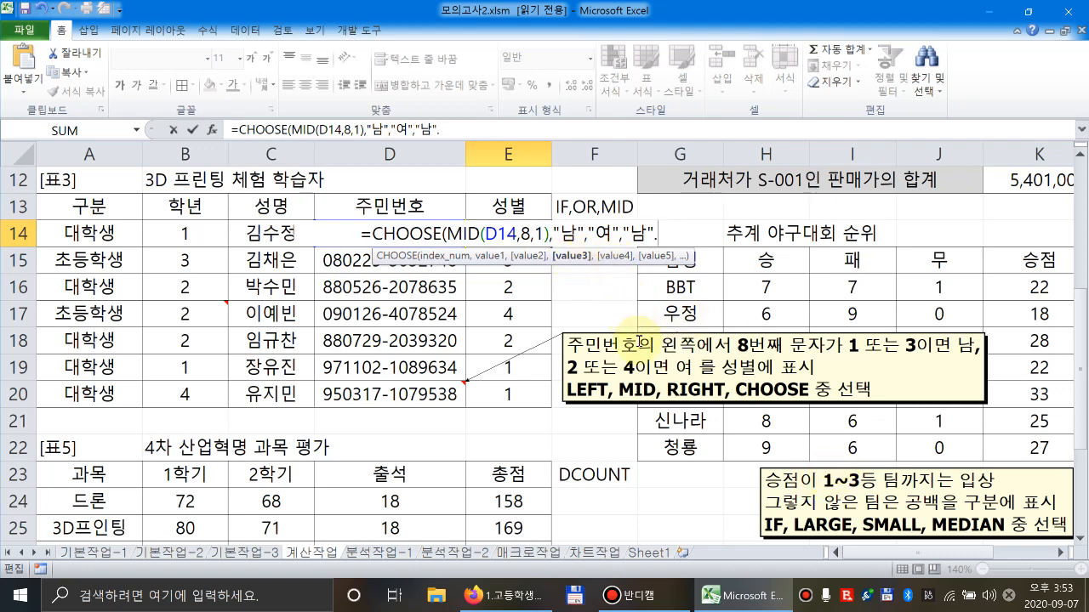
{"action": "key", "text": "BackSpace"}
{"action": "type", "text": ","}
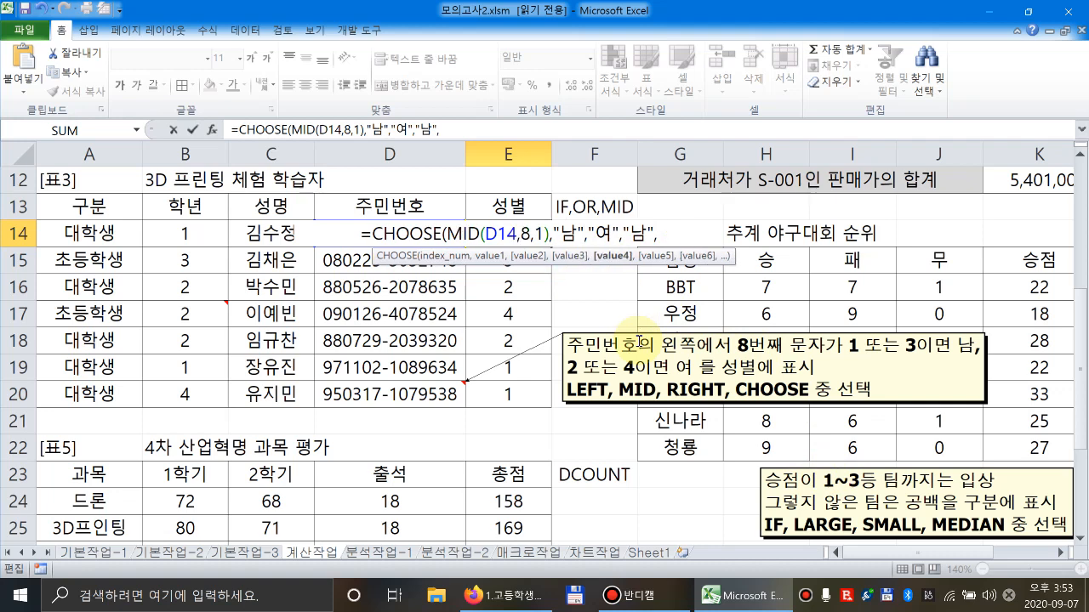
{"action": "type", "text": "\"여\""}
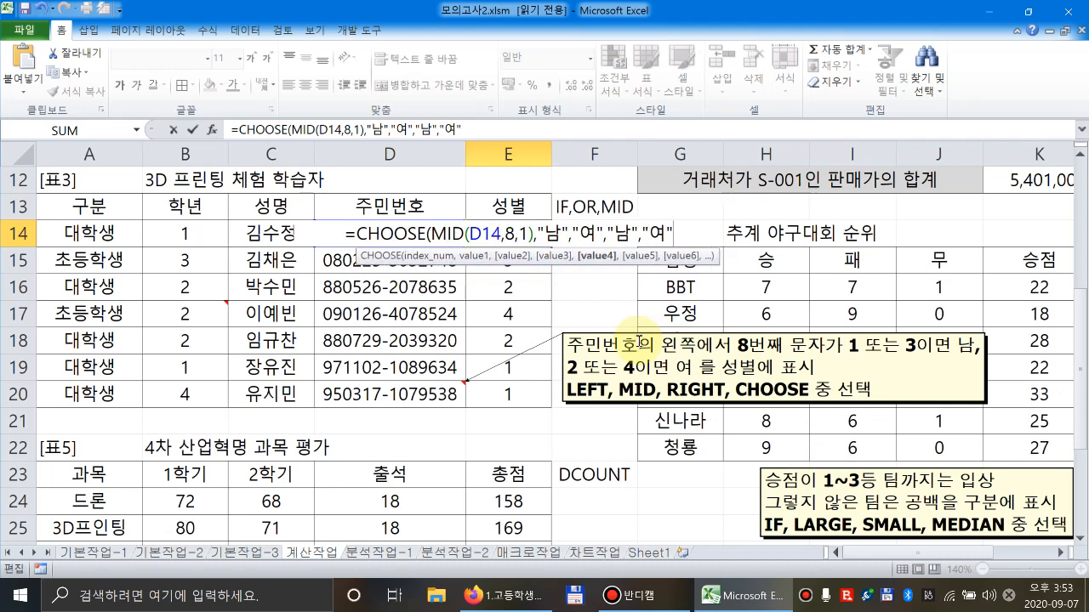
Check the four value arguments of the CHOOSE formula in E14, then close its parenthesis and enter it.
{"action": "left_click", "coordinate": [478, 257]}
{"action": "left_click", "coordinate": [514, 256]}
{"action": "left_click", "coordinate": [554, 256]}
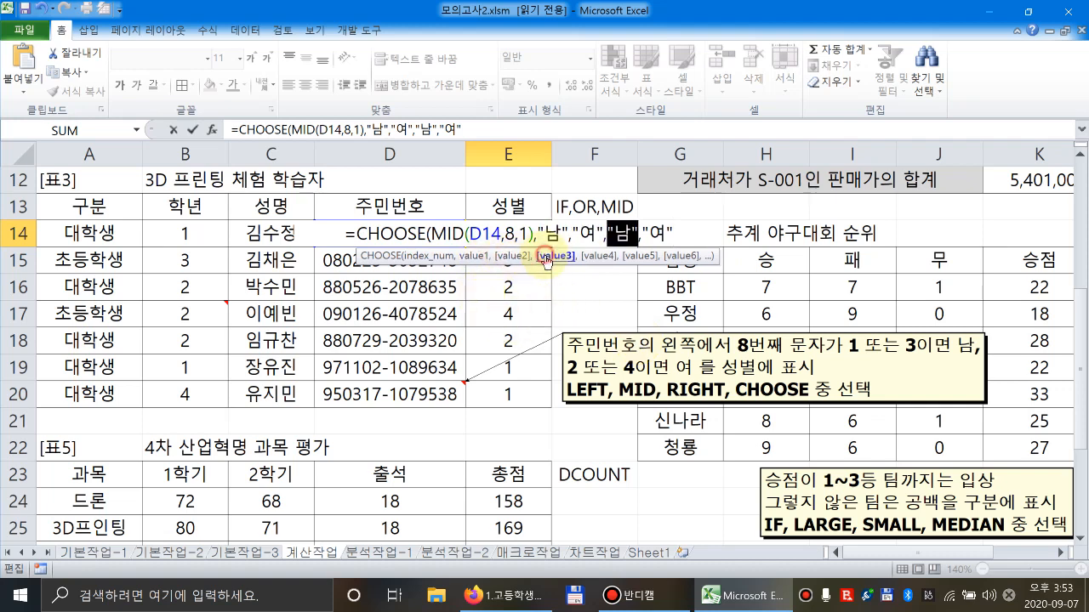
{"action": "left_click", "coordinate": [597, 256]}
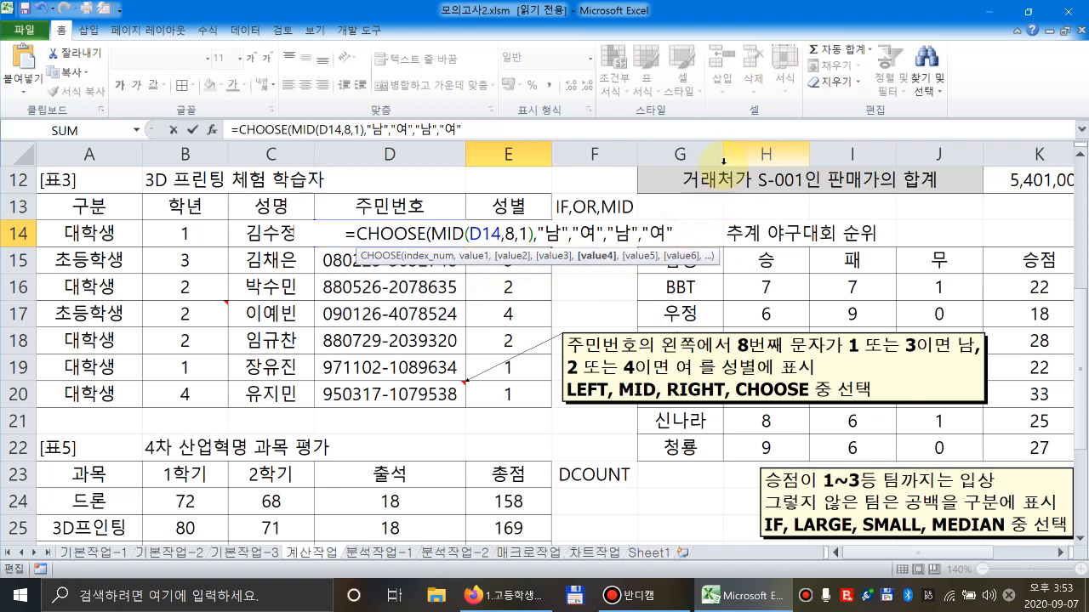
{"action": "type", "text": ")"}
{"action": "key", "text": "Return"}
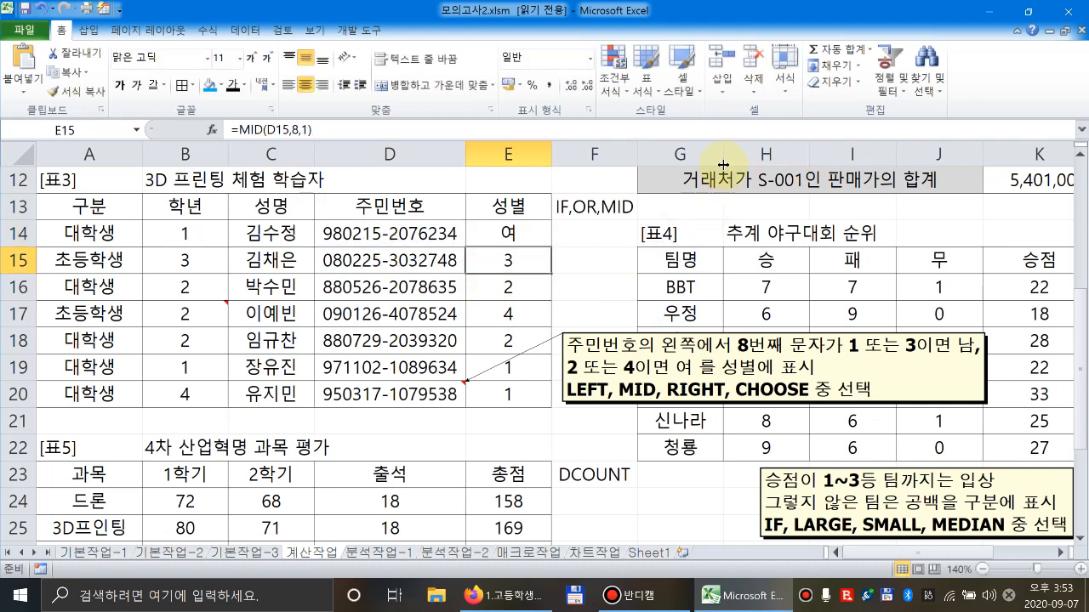
Fill the gender formula from E14 down to E20 and move the 주민번호 note off [표4], over columns B to E.
{"action": "left_click", "coordinate": [535, 234]}
{"action": "left_click_drag", "start_coordinate": [549, 246], "coordinate": [529, 399]}
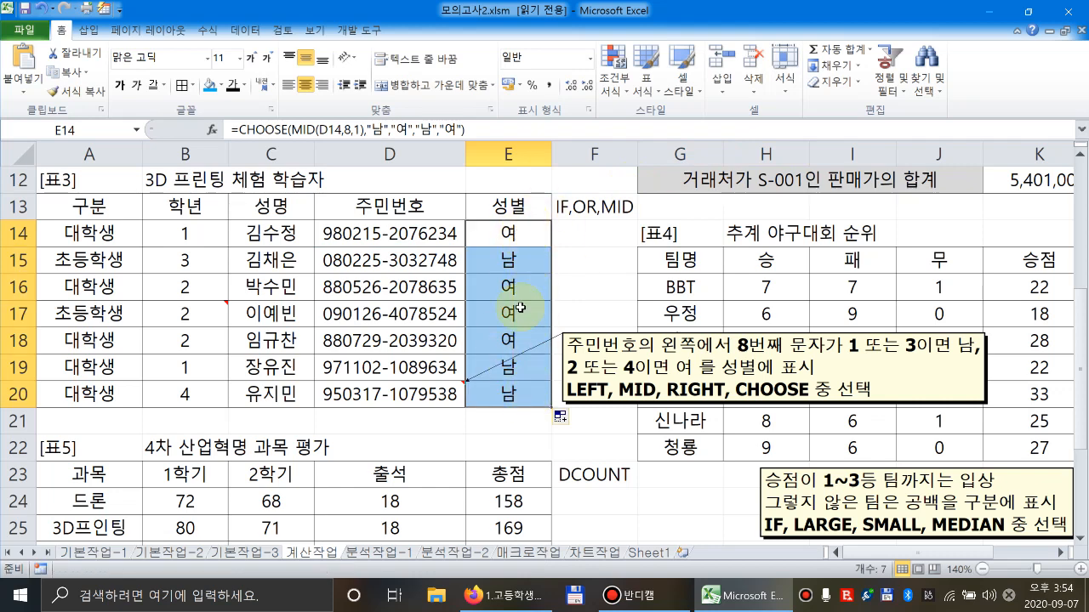
{"action": "left_click_drag", "start_coordinate": [560, 350], "coordinate": [150, 299]}
{"action": "left_click", "coordinate": [683, 314]}
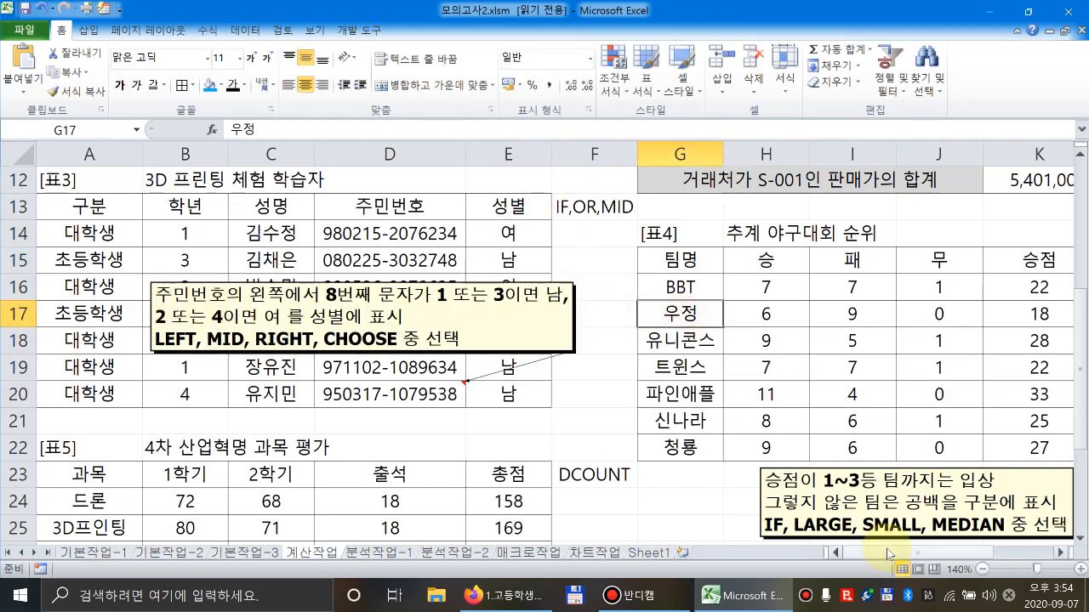
Examine the 승점 column K16:K22 in [표4] and its note on the 1~3등 condition and the allowed functions.
{"action": "left_click_drag", "start_coordinate": [889, 554], "coordinate": [965, 555]}
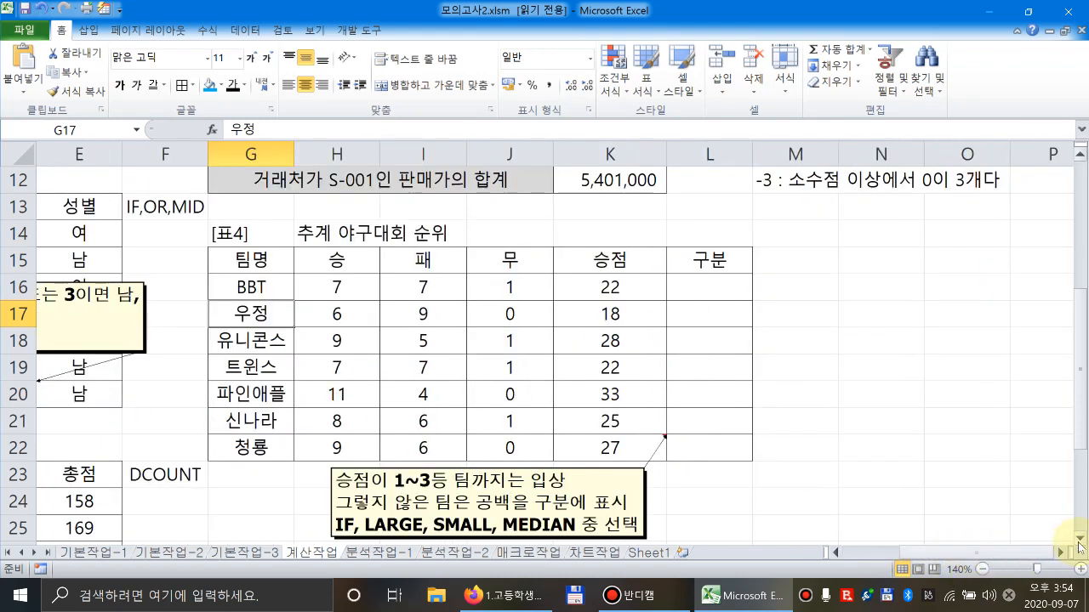
{"action": "left_click", "coordinate": [1080, 540]}
{"action": "left_click", "coordinate": [1079, 539]}
{"action": "left_click", "coordinate": [1059, 553]}
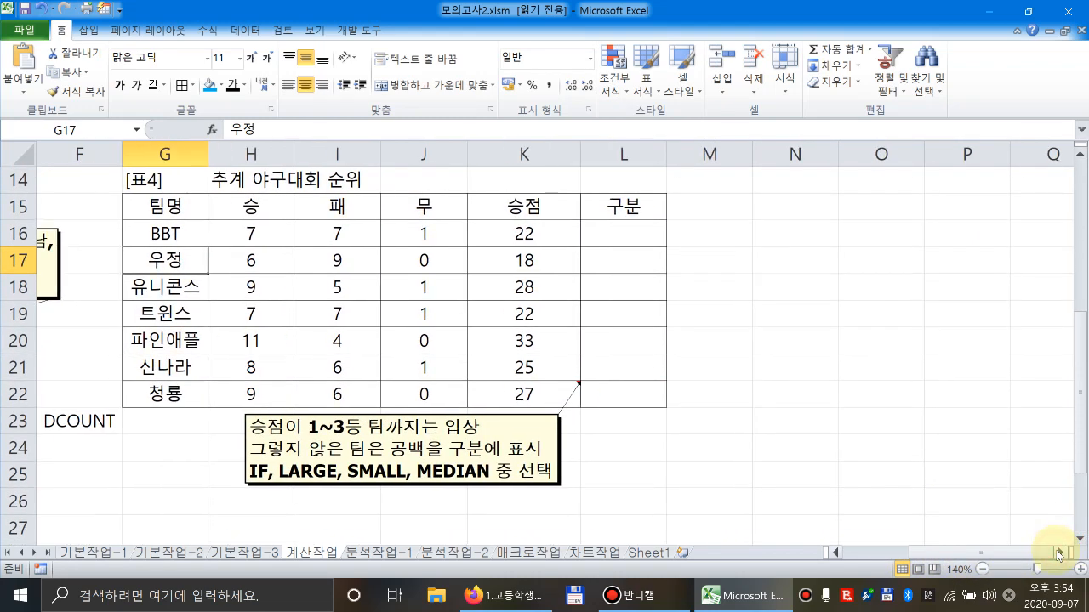
{"action": "left_click", "coordinate": [1060, 553]}
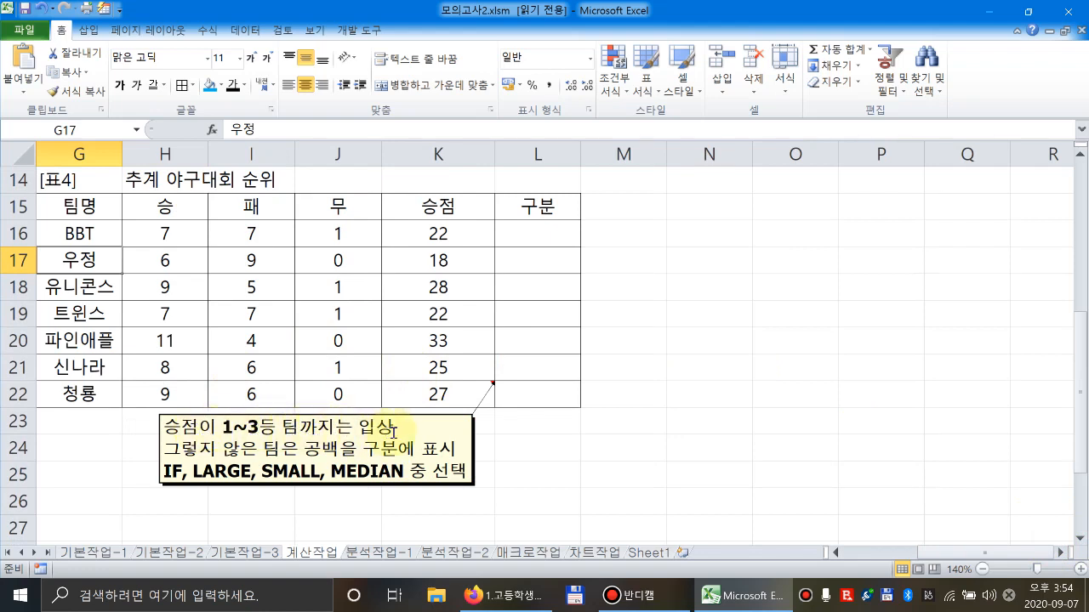
{"action": "left_click_drag", "start_coordinate": [444, 241], "coordinate": [438, 390]}
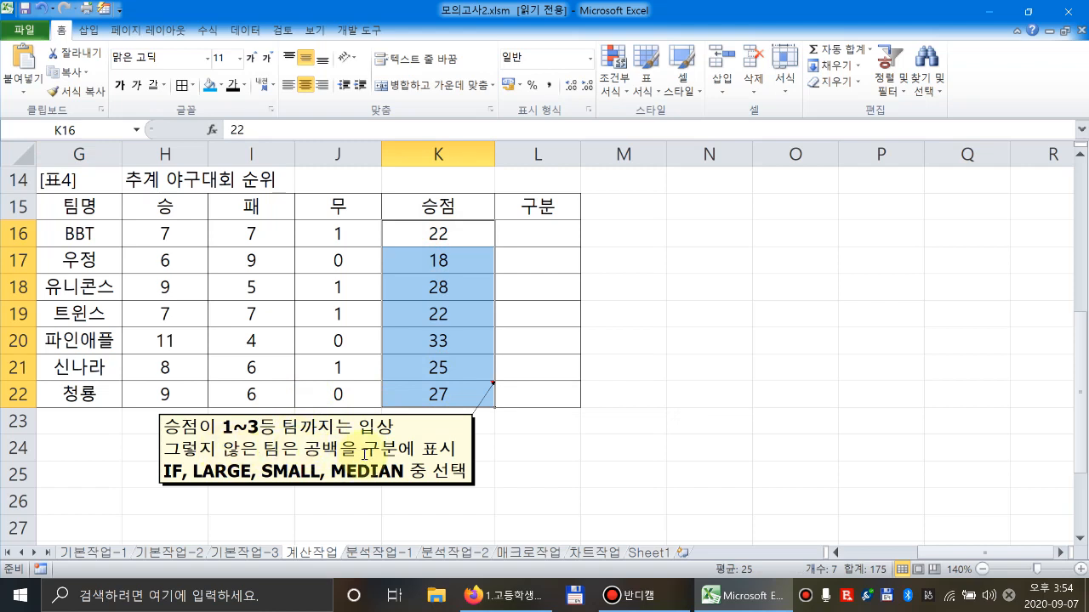
{"action": "left_click", "coordinate": [321, 446]}
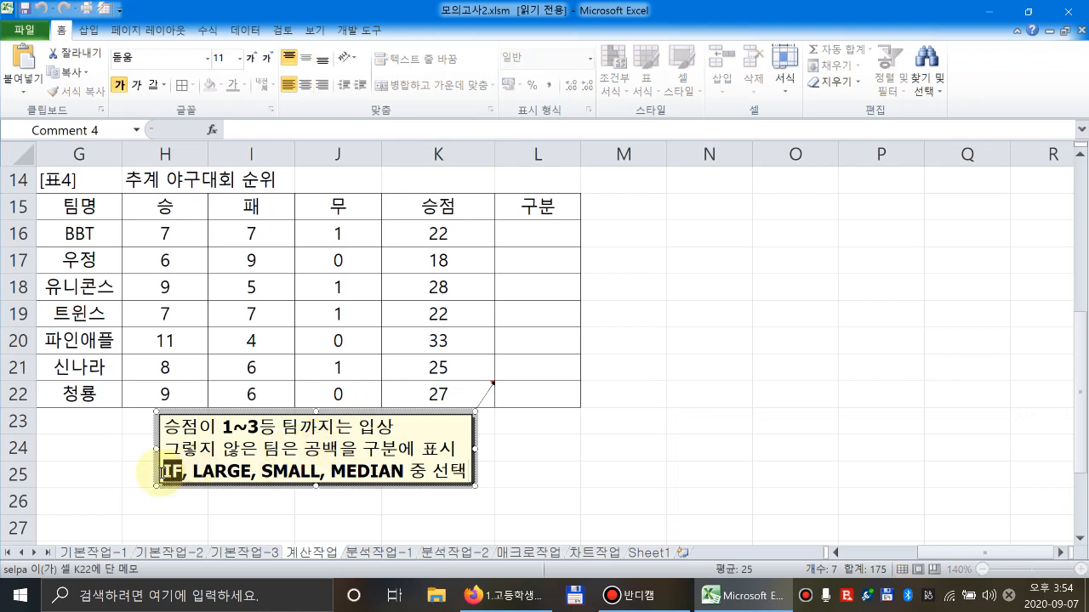
{"action": "left_click_drag", "start_coordinate": [299, 428], "coordinate": [222, 427]}
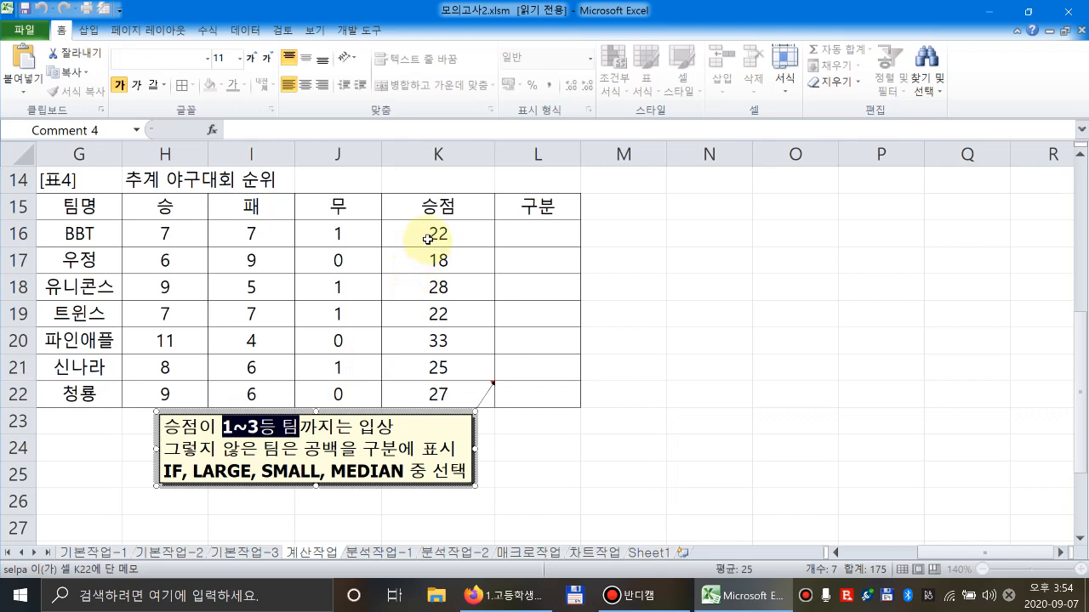
{"action": "left_click_drag", "start_coordinate": [431, 233], "coordinate": [433, 392]}
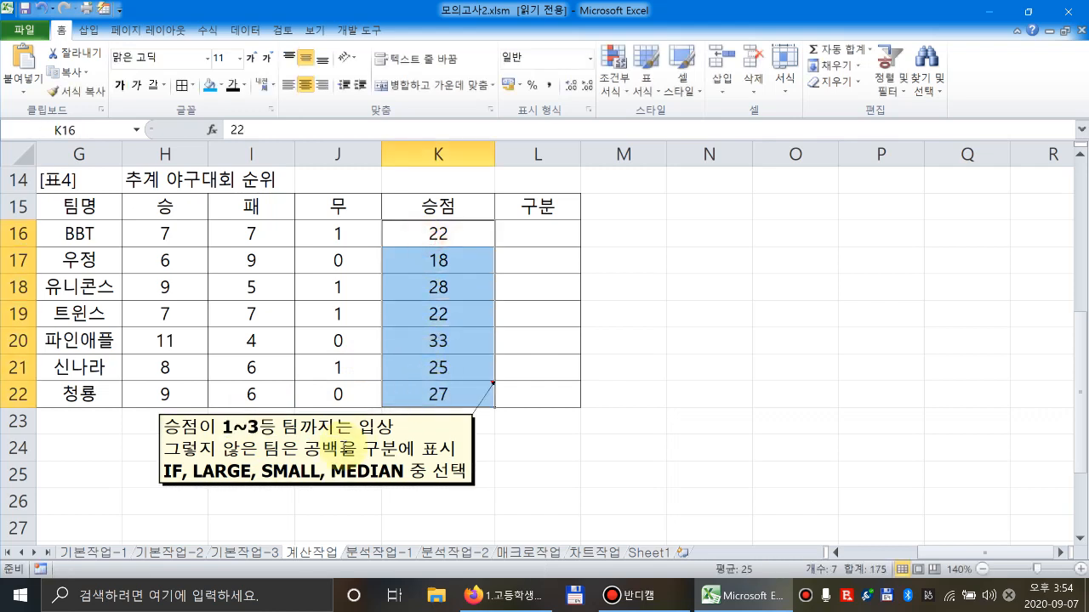
{"action": "left_click", "coordinate": [336, 472]}
{"action": "left_click_drag", "start_coordinate": [257, 470], "coordinate": [207, 470]}
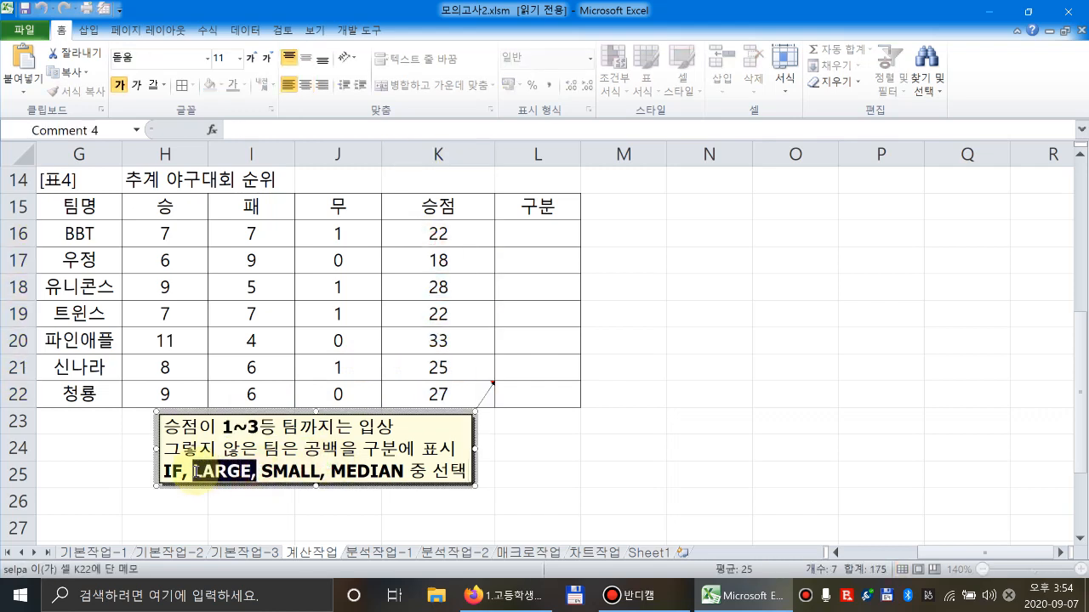
Enter the explanatory text "3등의승점" in cell O16 beside [표4].
{"action": "left_click", "coordinate": [625, 236]}
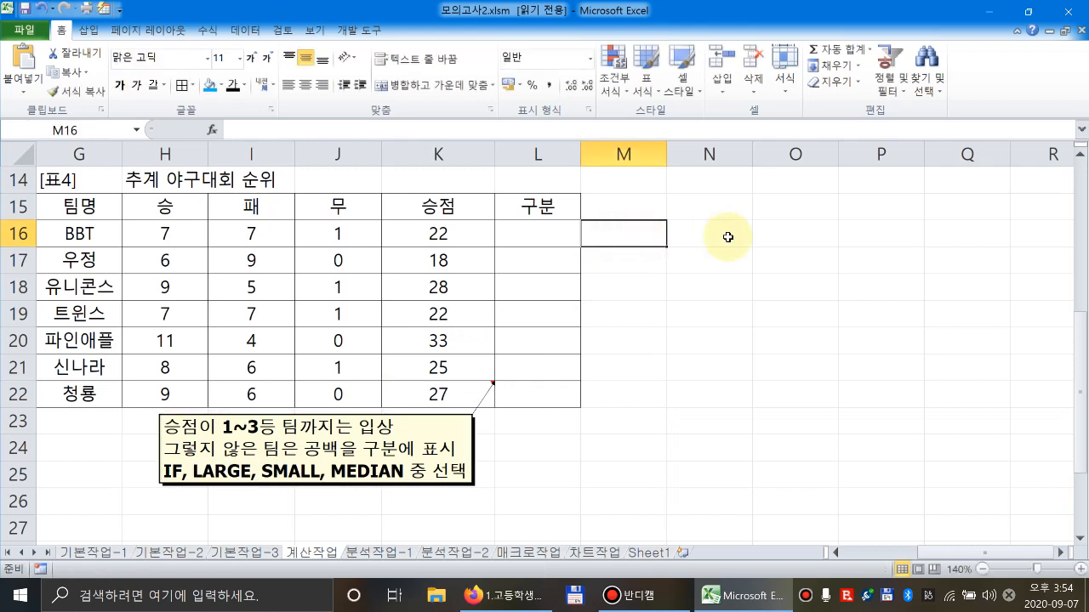
{"action": "left_click", "coordinate": [728, 237]}
{"action": "key", "text": "Right"}
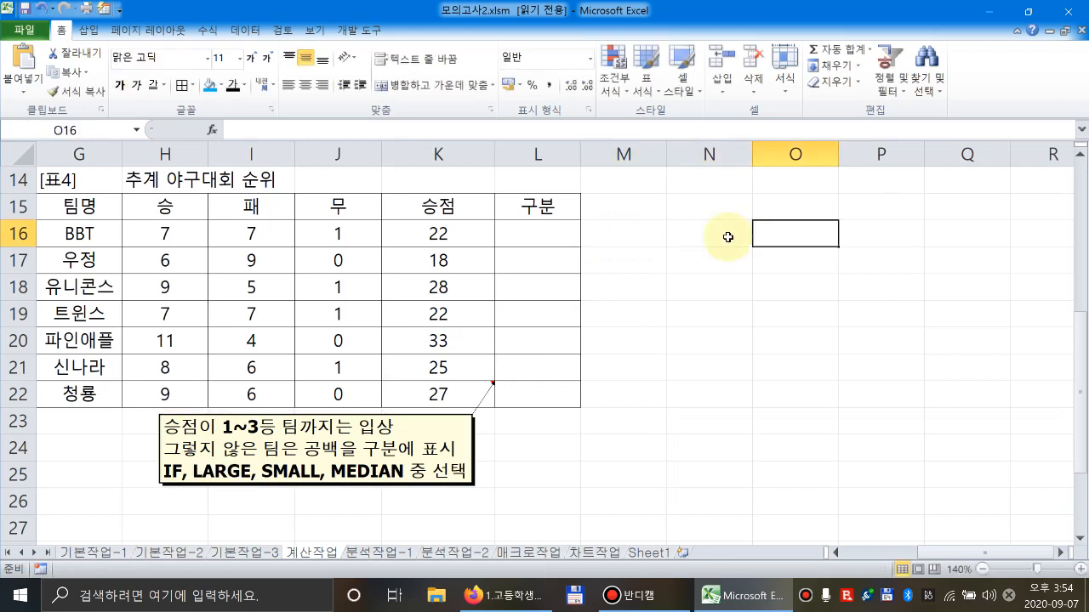
{"action": "type", "text": "3등ㅇ"}
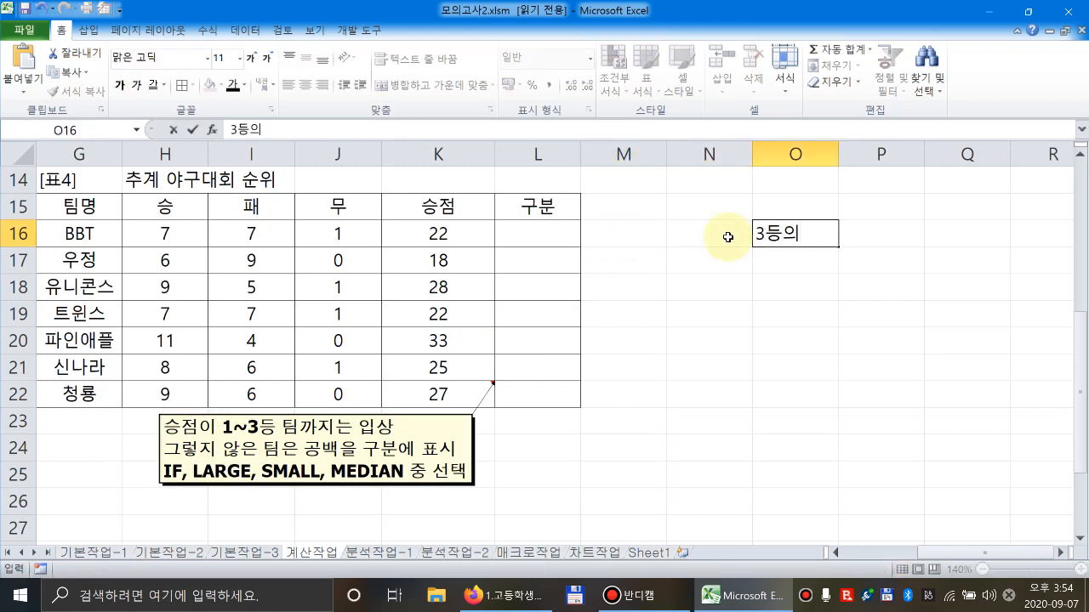
{"action": "type", "text": "점"}
{"action": "key", "text": "BackSpace"}
{"action": "type", "text": "승점"}
{"action": "key", "text": "BackSpace"}
{"action": "key", "text": "BackSpace"}
{"action": "type", "text": "승점"}
{"action": "key", "text": "Return"}
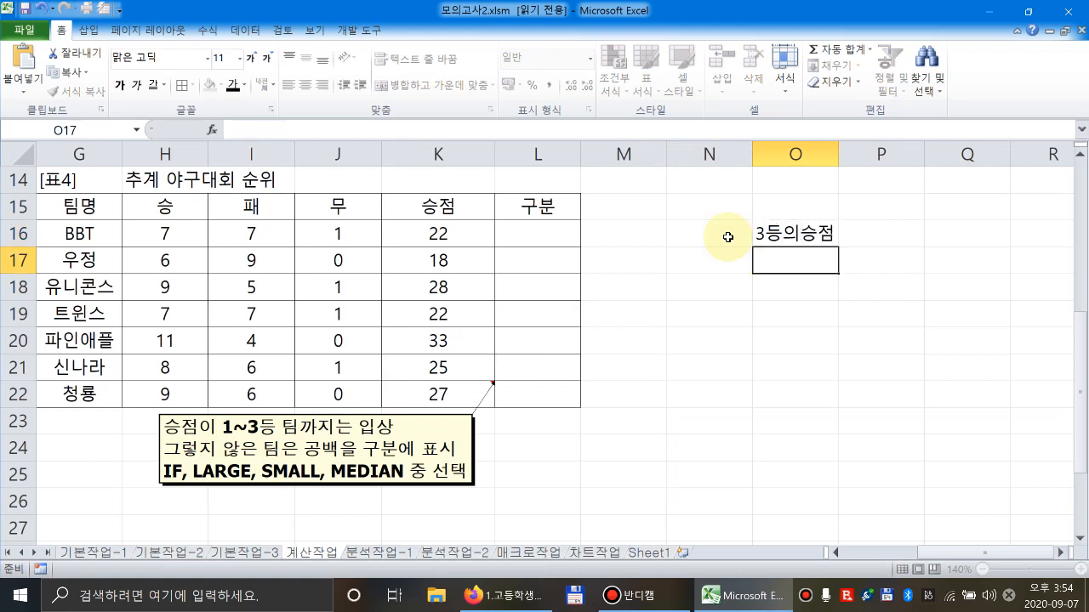
Extend the explanatory text in O16 to read "현재승점>=3등의승점".
{"action": "key", "text": "Up"}
{"action": "key", "text": "F2"}
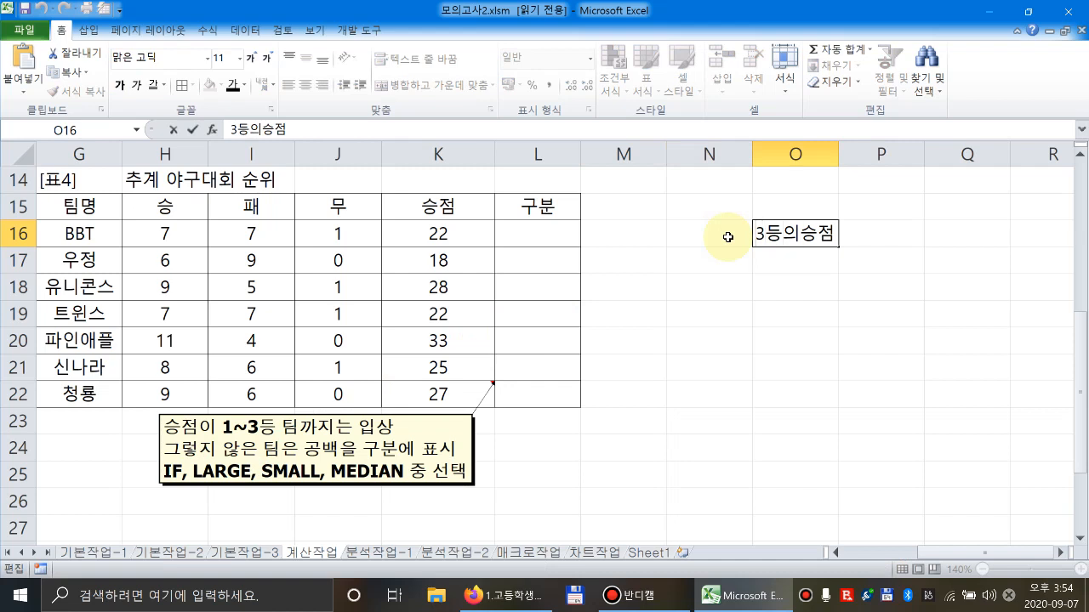
{"action": "key", "text": "Home"}
{"action": "type", "text": "현재"}
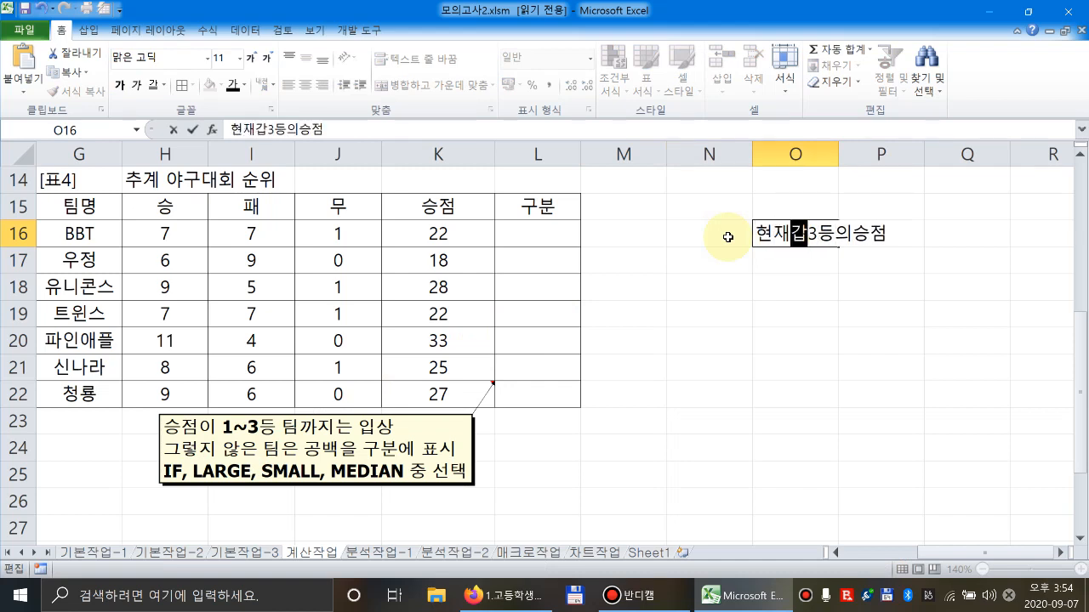
{"action": "type", "text": "승저"}
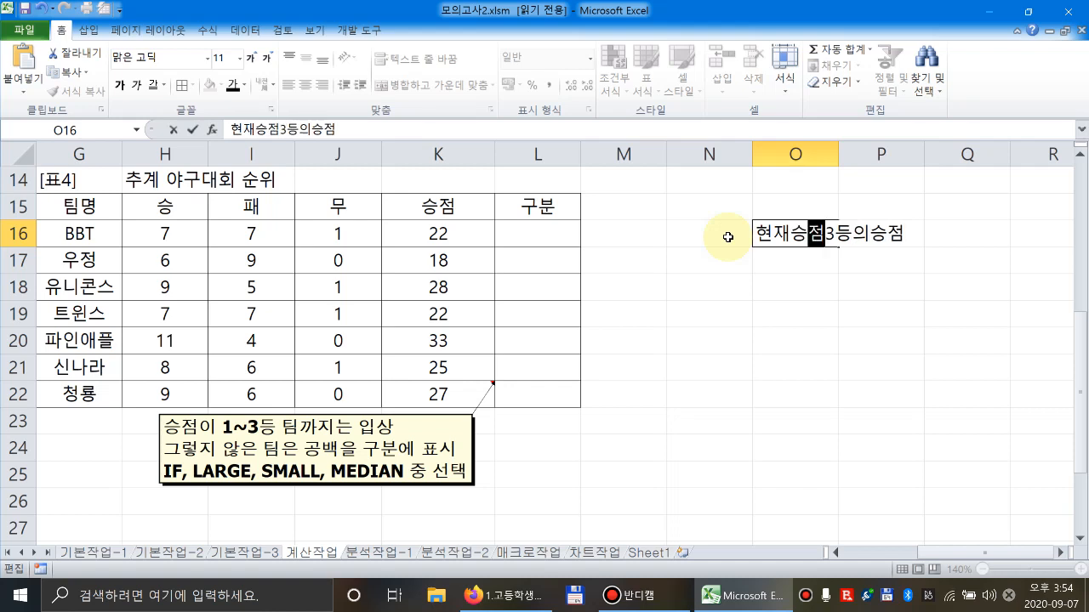
{"action": "type", "text": ">="}
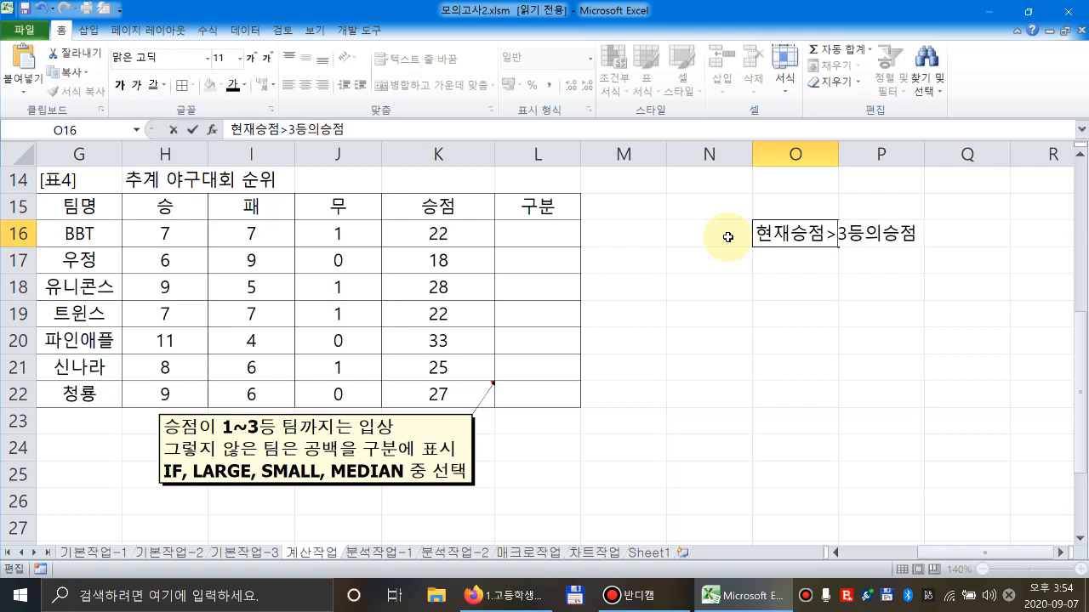
{"action": "key", "text": "Return"}
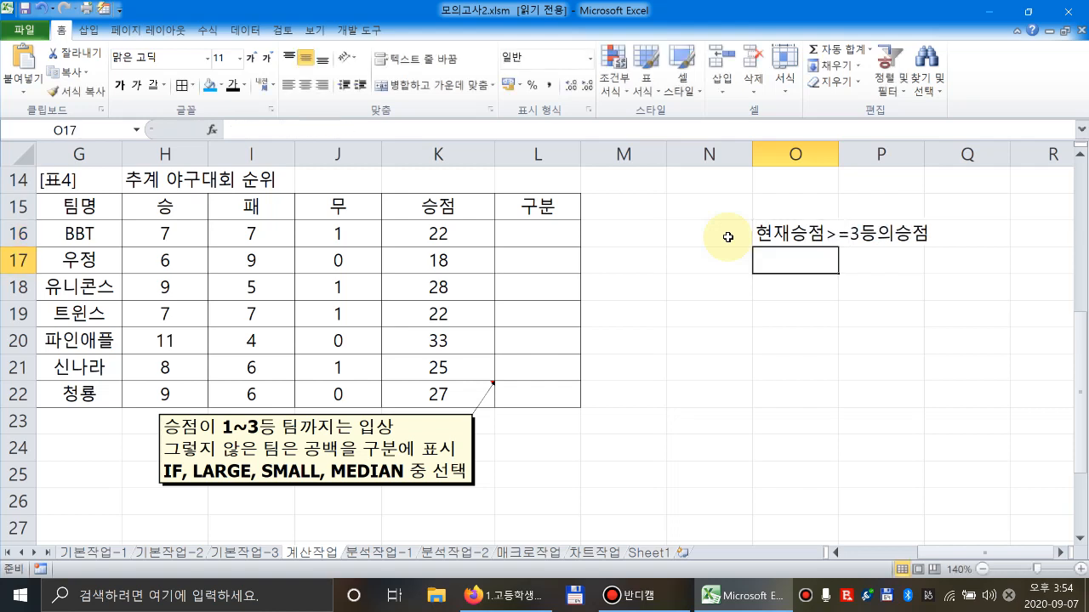
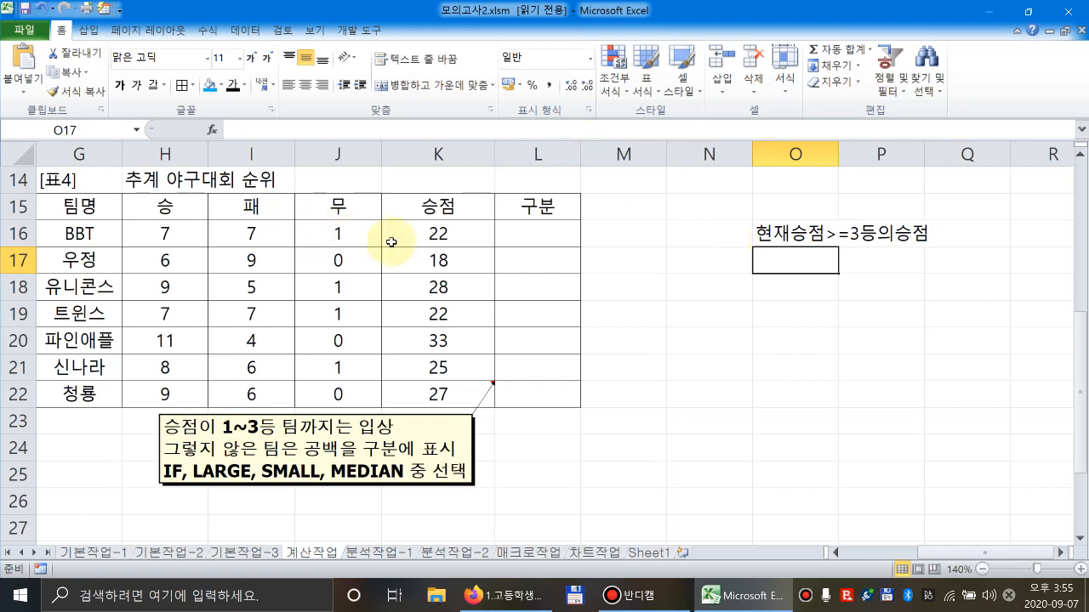
Start a LARGE formula in L16 with placeholder arguments, reading =LARGE(범위,몇번째).
{"action": "left_click", "coordinate": [444, 234]}
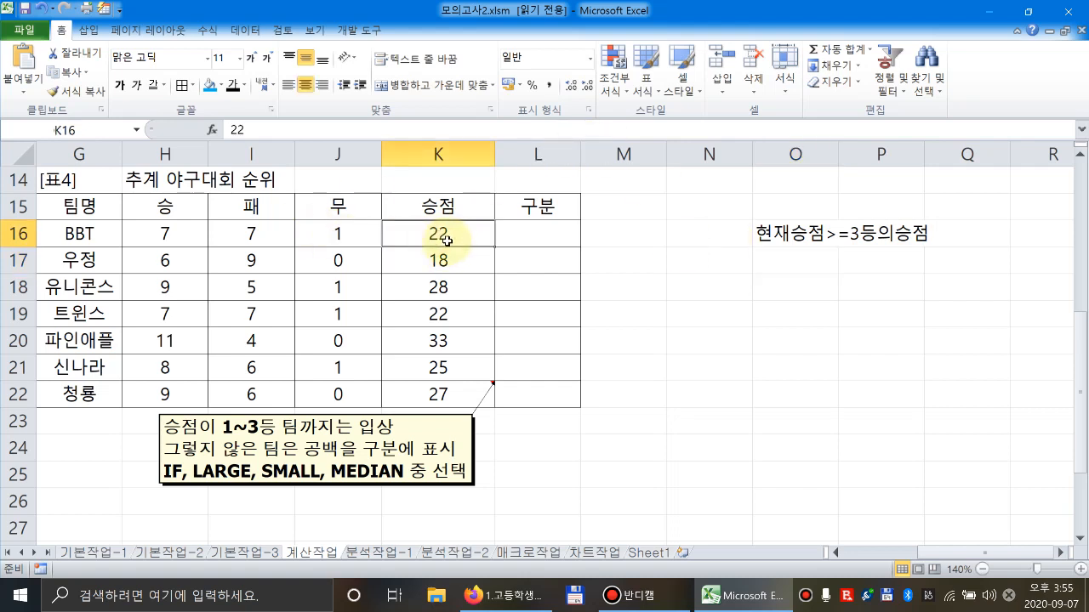
{"action": "left_click", "coordinate": [564, 238]}
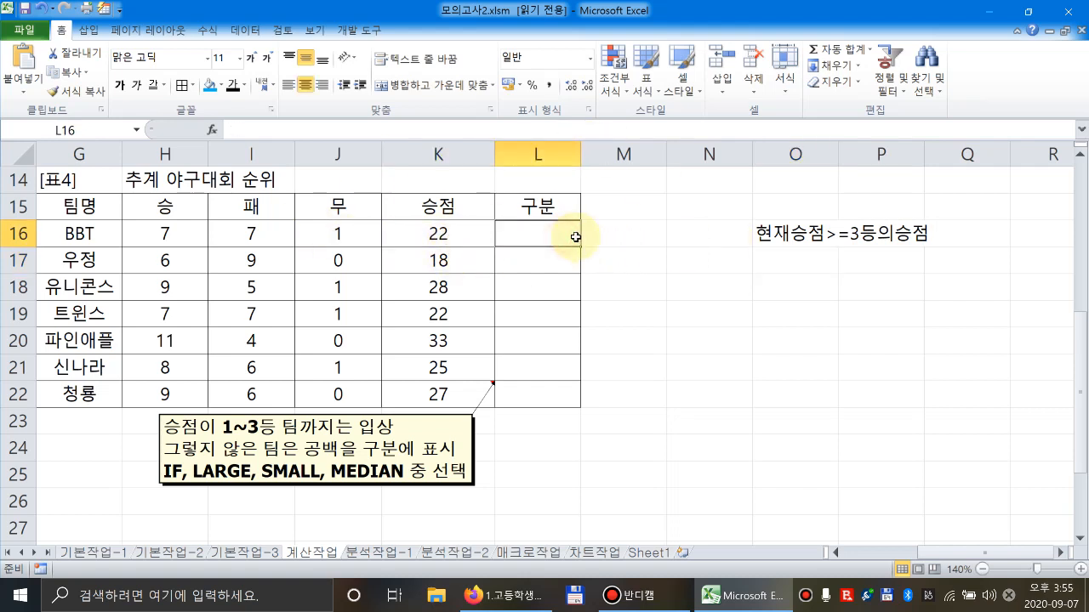
{"action": "type", "text": "=LA"}
{"action": "key", "text": "Tab"}
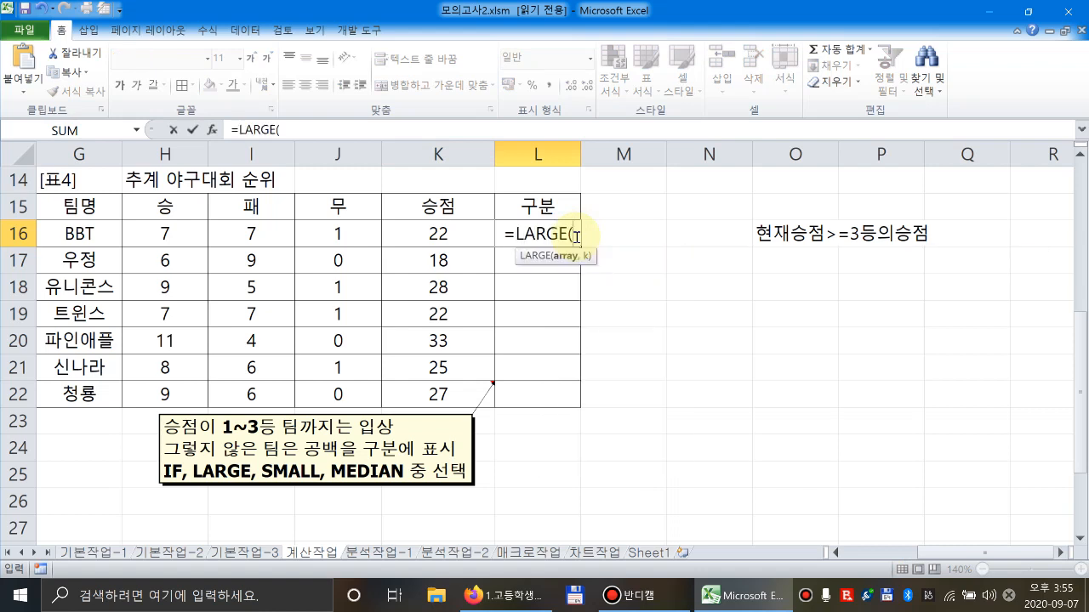
{"action": "type", "text": "범위,"}
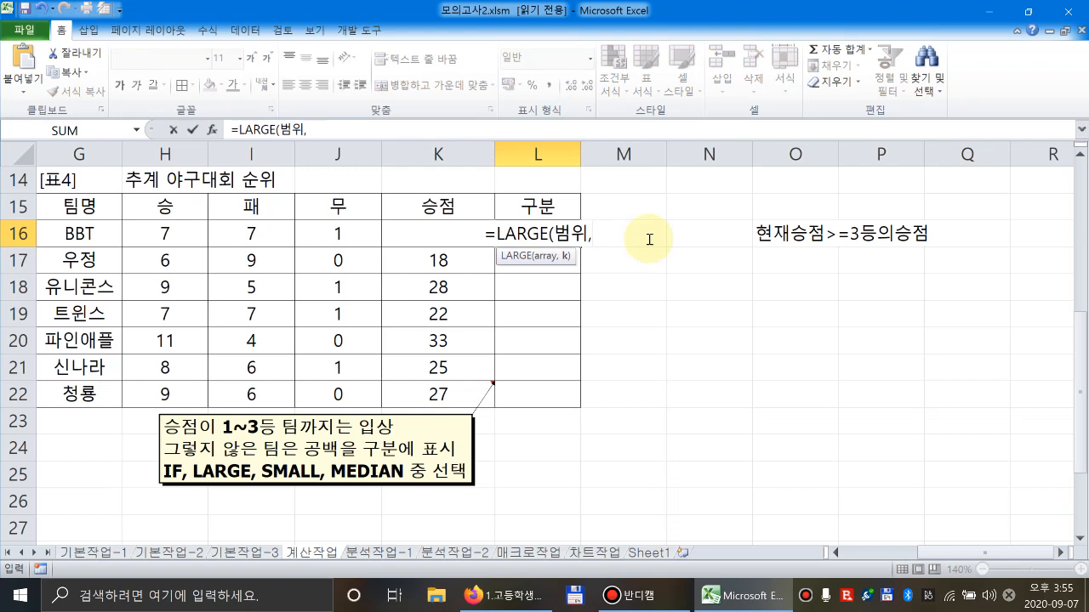
{"action": "type", "text": "몇번째"}
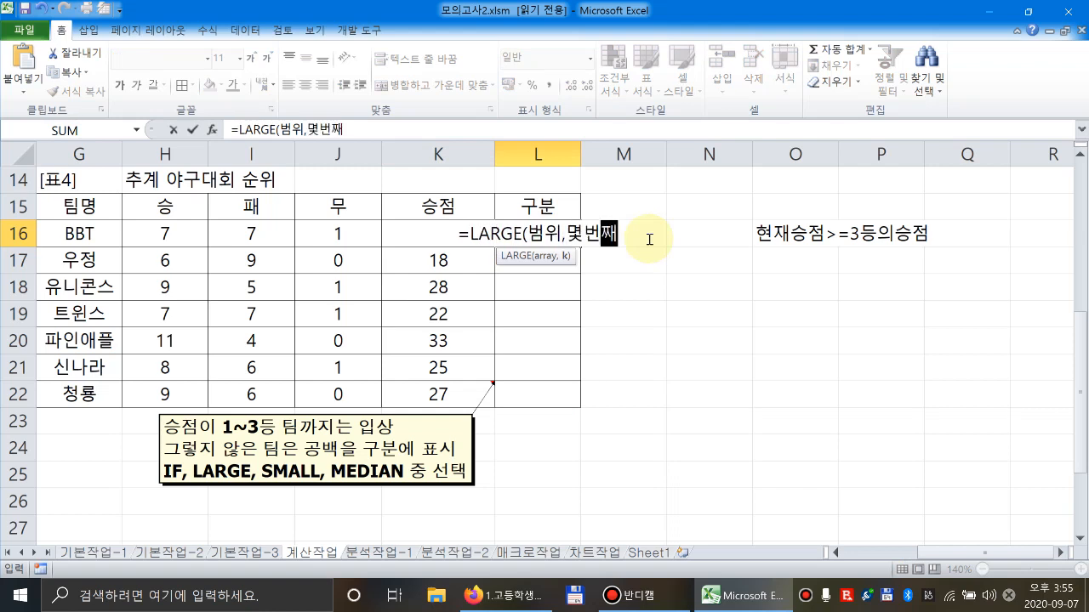
{"action": "type", "text": ")"}
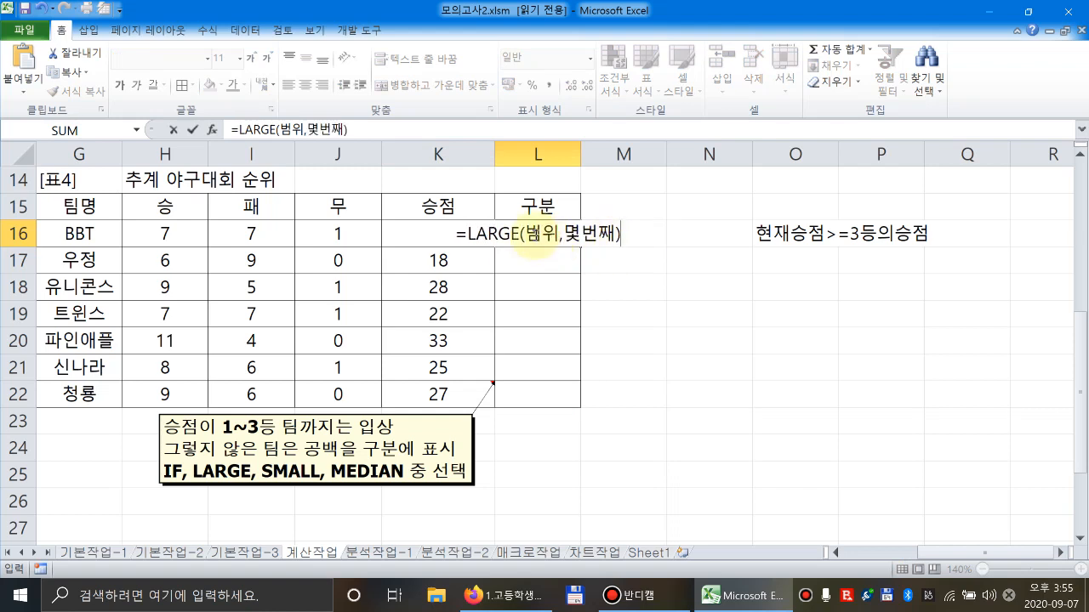
Replace the 범위 placeholder in the L16 formula with the absolute range $K$16:$K$22.
{"action": "double_click", "coordinate": [541, 233]}
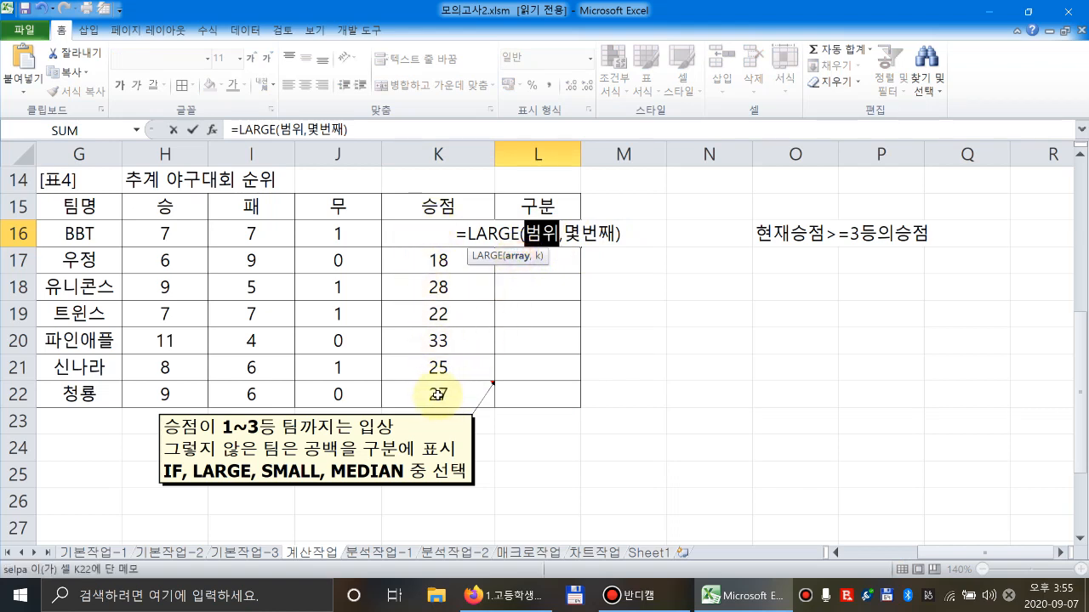
{"action": "left_click_drag", "start_coordinate": [438, 394], "coordinate": [435, 236]}
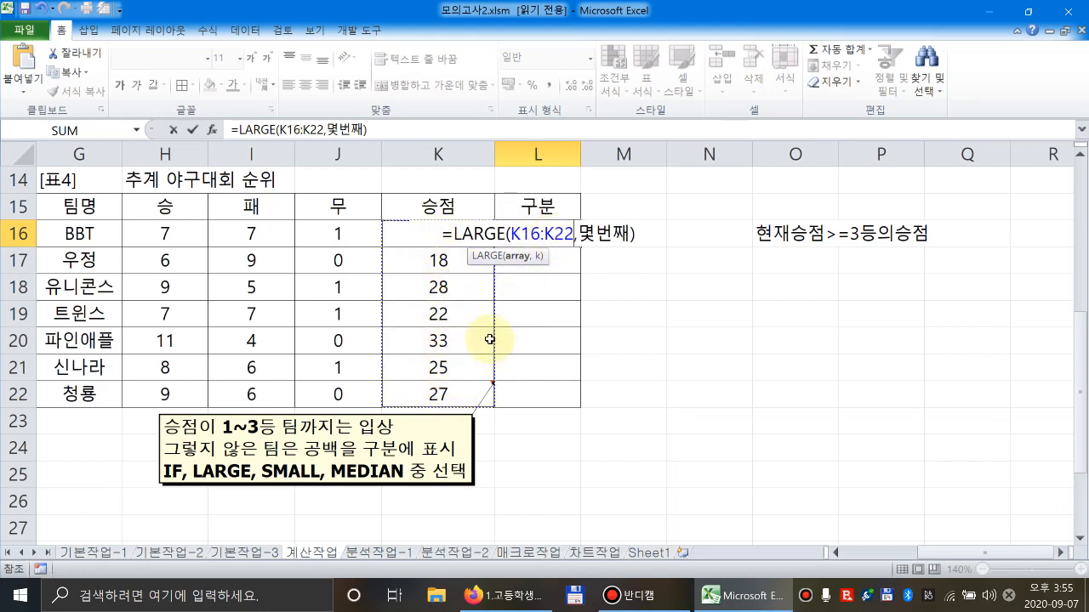
{"action": "mouse_move", "coordinate": [490, 340]}
{"action": "left_mouse_down"}
{"action": "mouse_move", "coordinate": [485, 493]}
{"action": "mouse_move", "coordinate": [486, 352]}
{"action": "left_mouse_up"}
{"action": "left_click", "coordinate": [514, 258]}
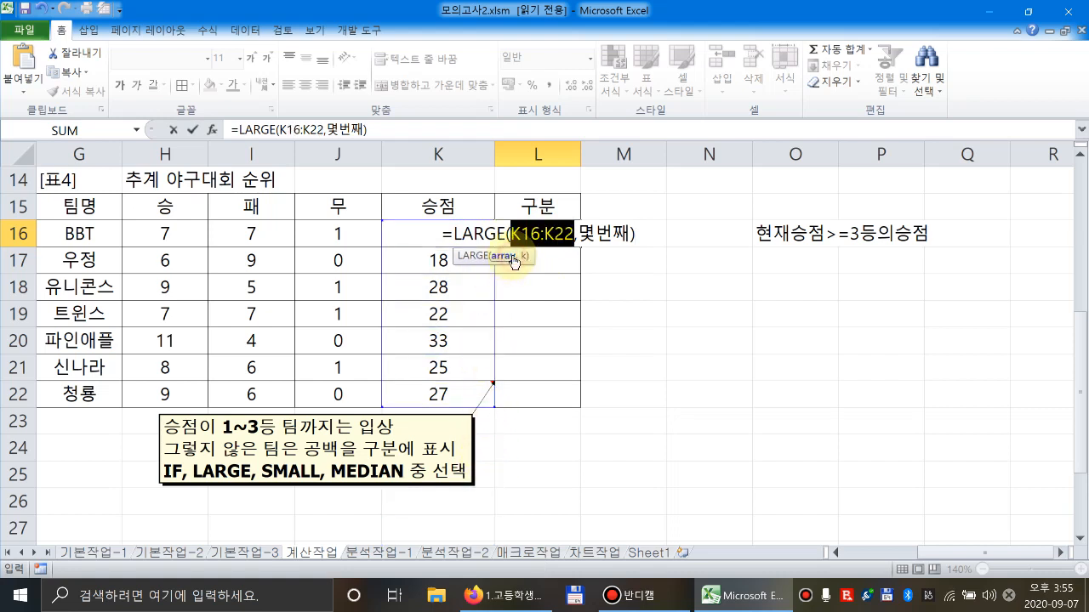
{"action": "key", "text": "F4"}
Replace the 몇번째 placeholder with 3, enter =LARGE($K$16:$K$22,3) in L16, and fill it down to L22.
{"action": "left_click", "coordinate": [638, 235]}
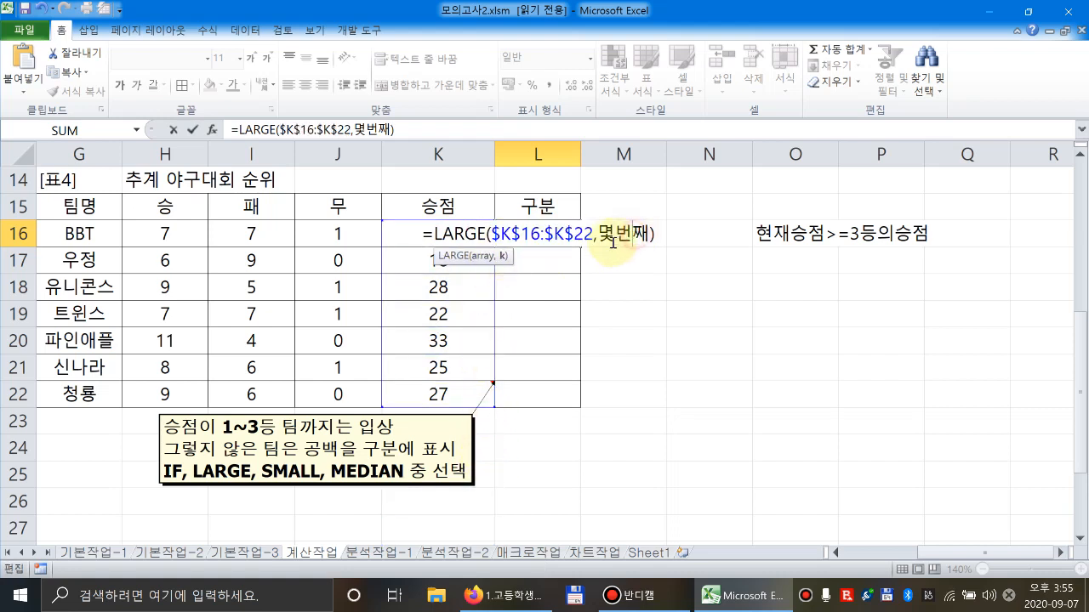
{"action": "left_click", "coordinate": [506, 257]}
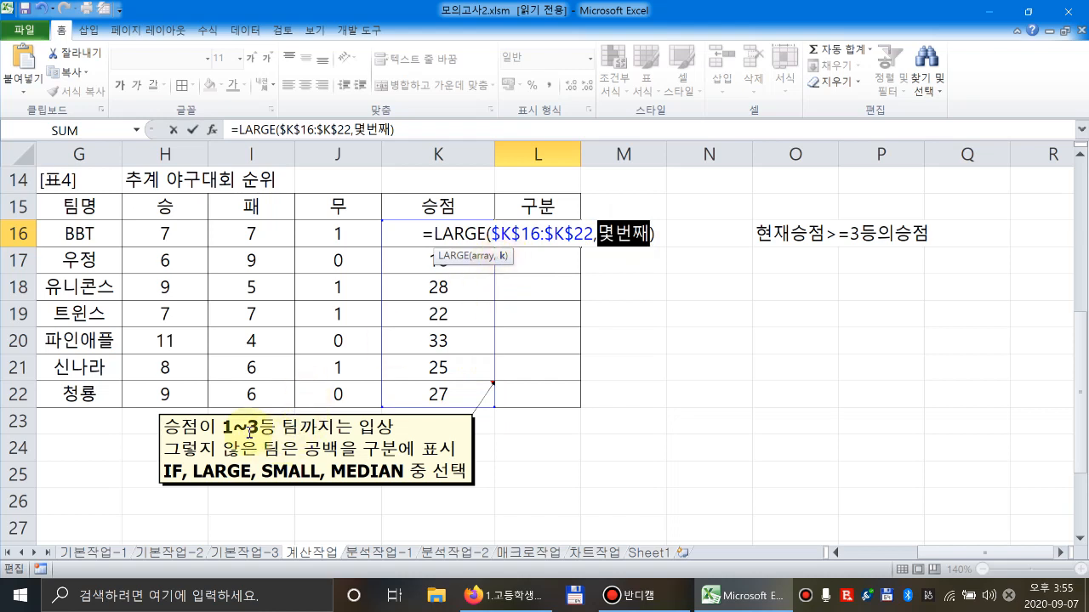
{"action": "type", "text": "3"}
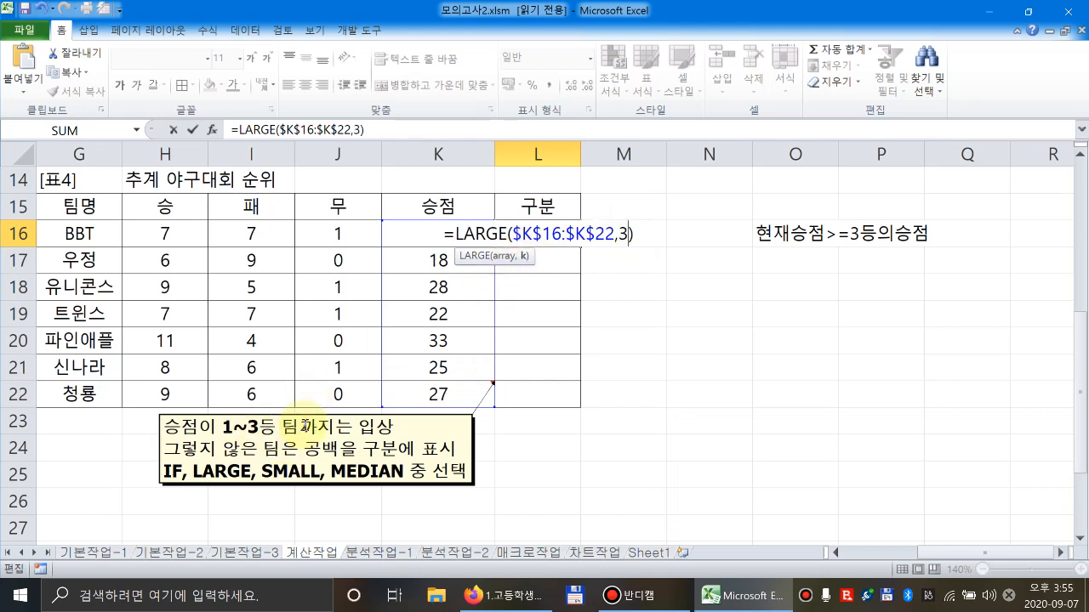
{"action": "key", "text": "Return"}
{"action": "left_click", "coordinate": [566, 233]}
{"action": "left_click_drag", "start_coordinate": [579, 247], "coordinate": [567, 402]}
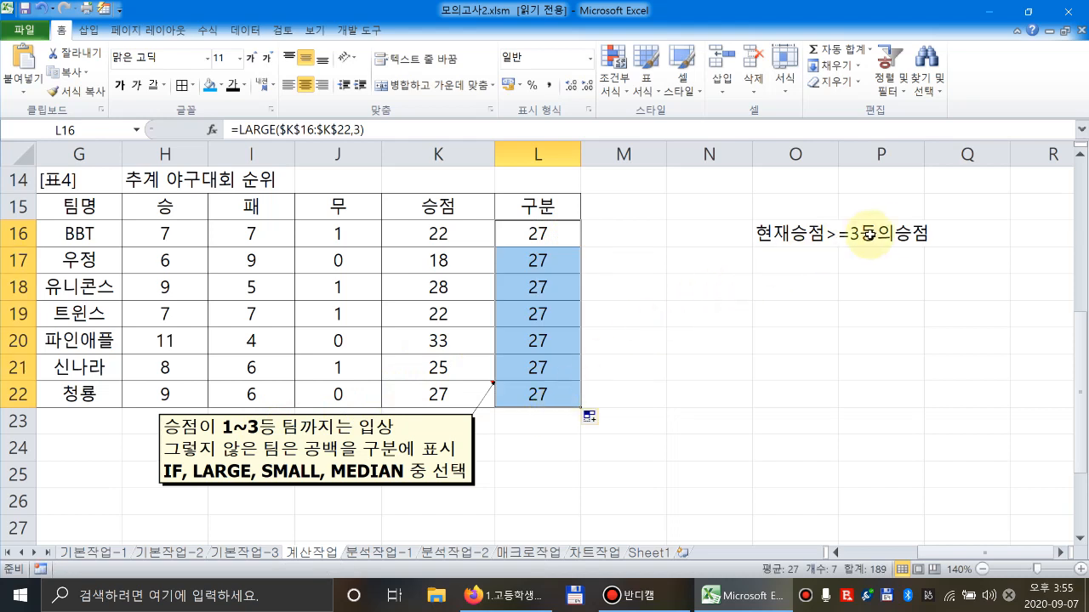
Replace "3등의승점" with 27 in the O16 text so it reads "현재승점>=27".
{"action": "left_click", "coordinate": [770, 234]}
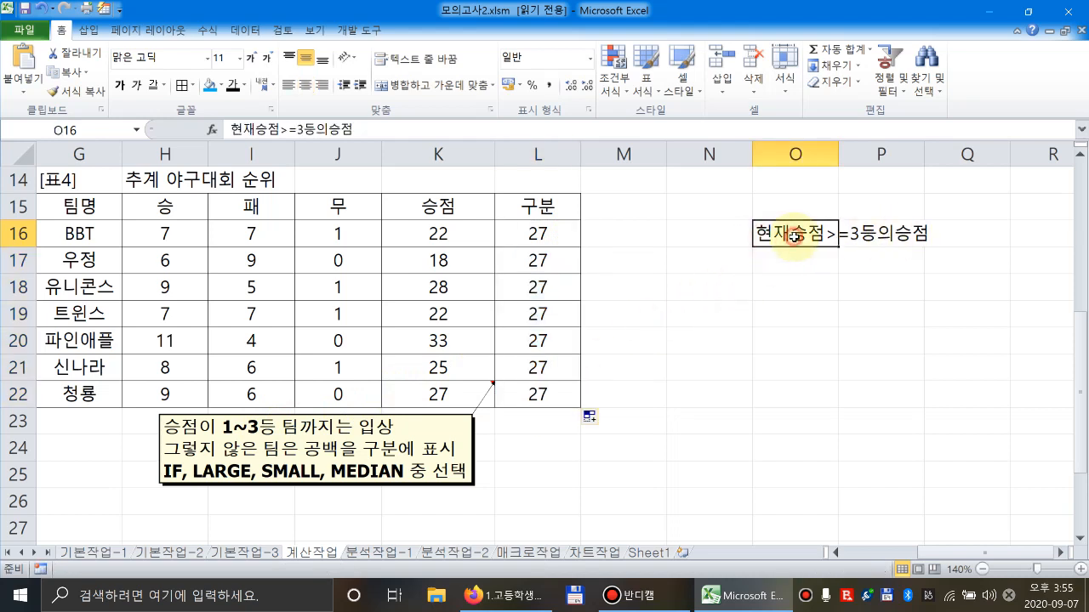
{"action": "double_click", "coordinate": [793, 238]}
{"action": "left_click_drag", "start_coordinate": [853, 233], "coordinate": [967, 235]}
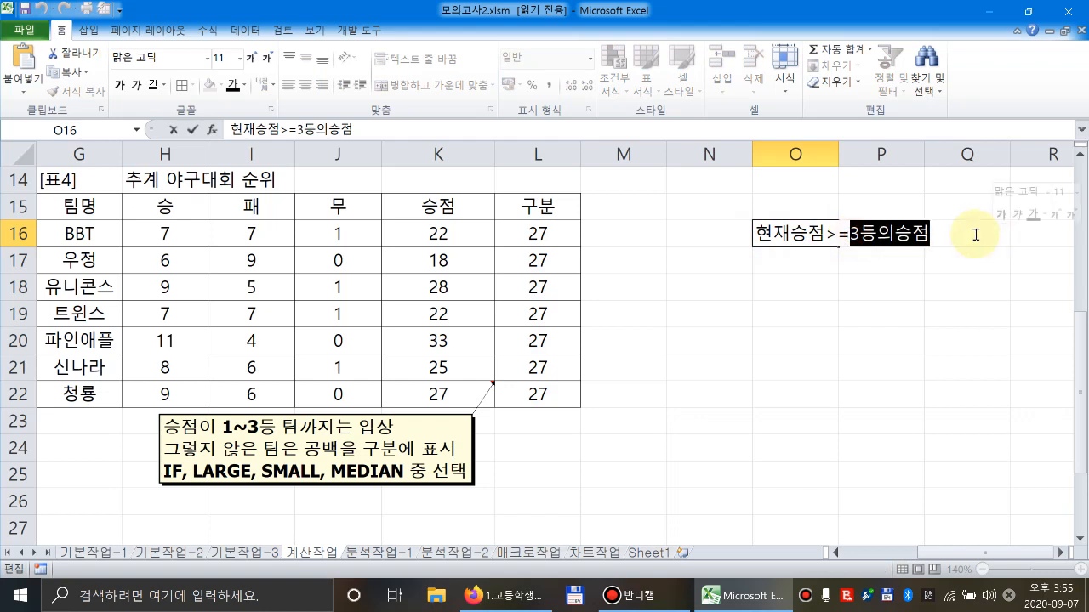
{"action": "type", "text": "27"}
{"action": "key", "text": "Return"}
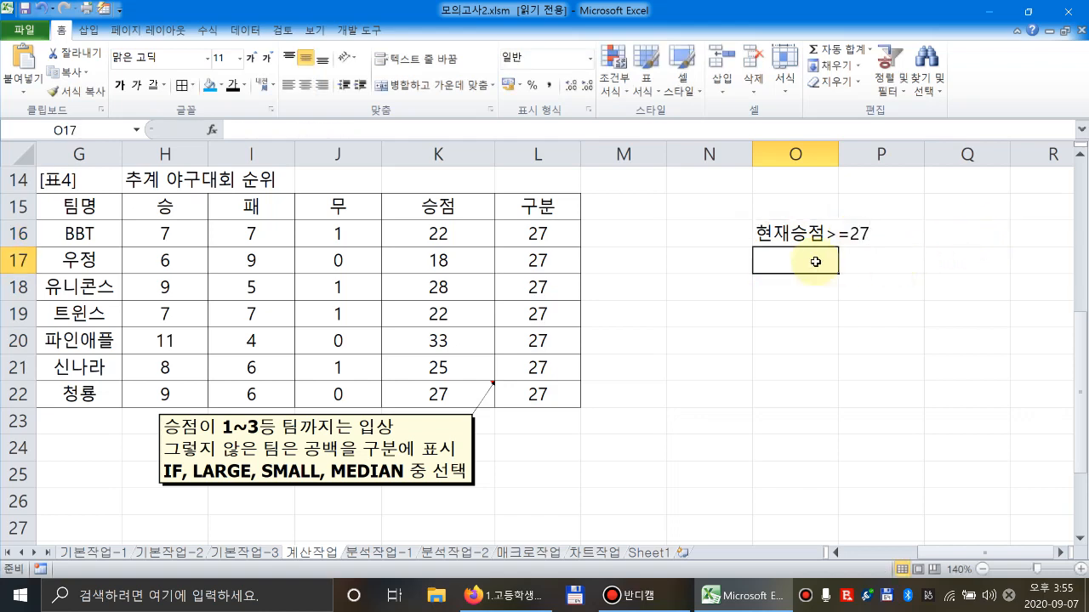
Replace "현재승점" in O16 with BBT's points value so the text reads "22>=27".
{"action": "double_click", "coordinate": [784, 226]}
{"action": "left_click_drag", "start_coordinate": [825, 232], "coordinate": [724, 233]}
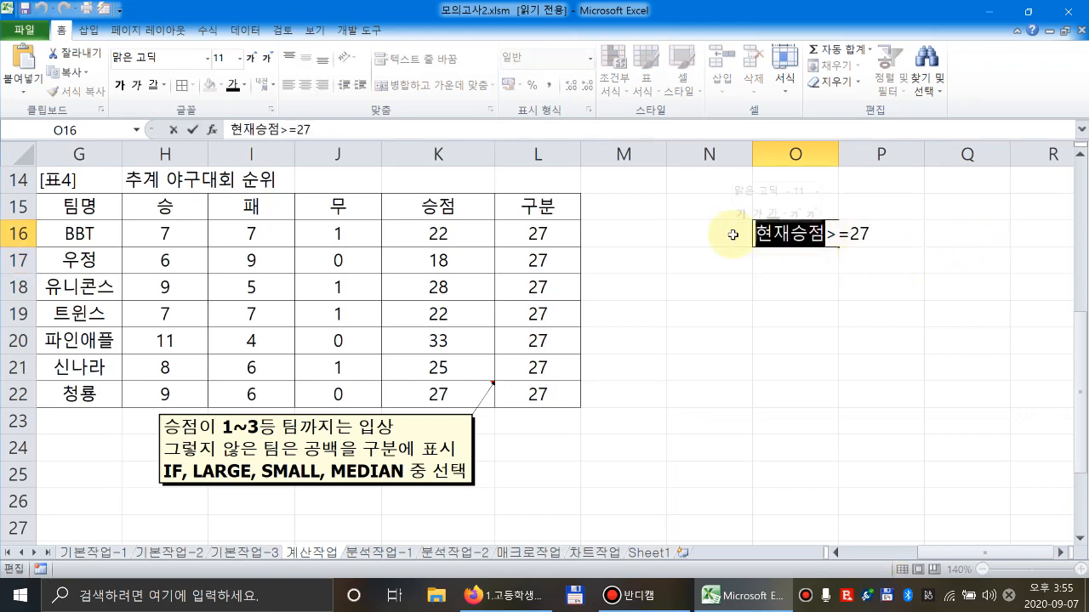
{"action": "key", "text": "BackSpace"}
{"action": "left_click", "coordinate": [456, 235]}
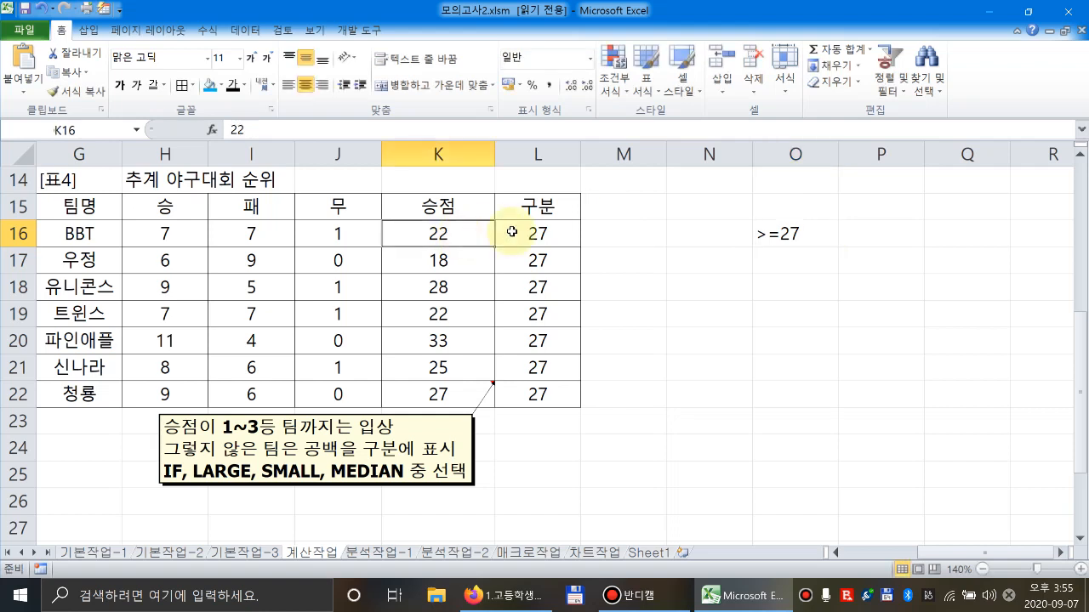
{"action": "double_click", "coordinate": [757, 234]}
{"action": "type", "text": "22"}
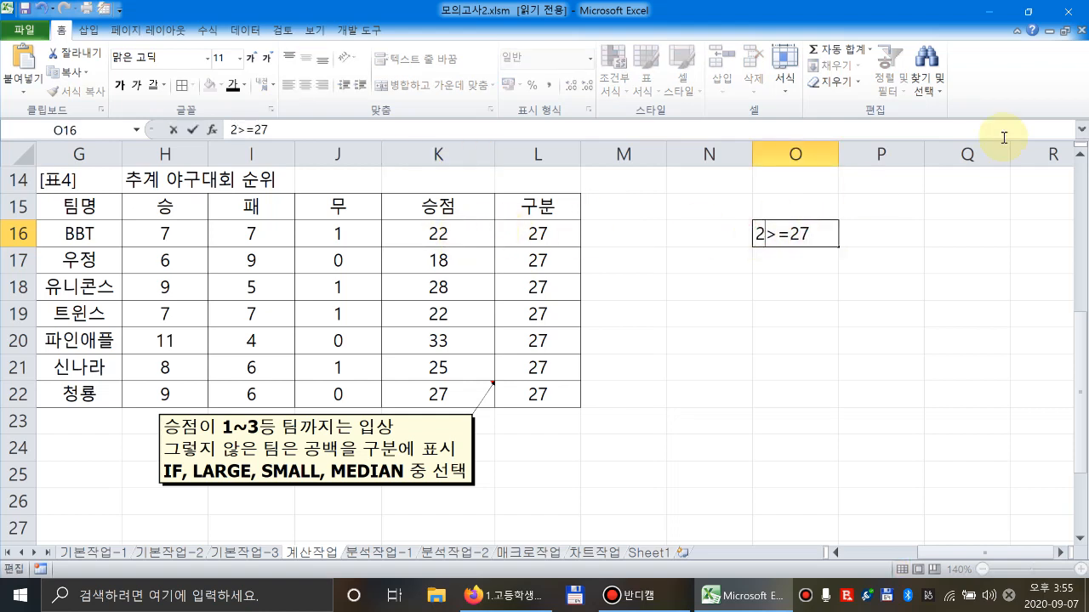
{"action": "key", "text": "Return"}
{"action": "left_click", "coordinate": [812, 234]}
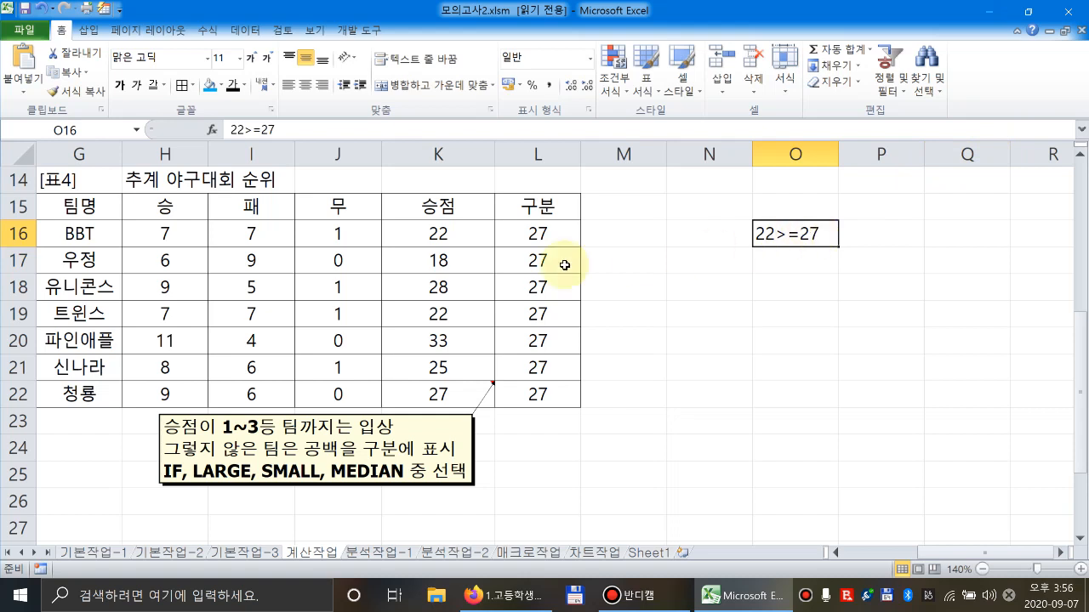
Compare the 승점 values in K17 and K18 with the LARGE results in column L, checking the formula in L18.
{"action": "left_click", "coordinate": [450, 262]}
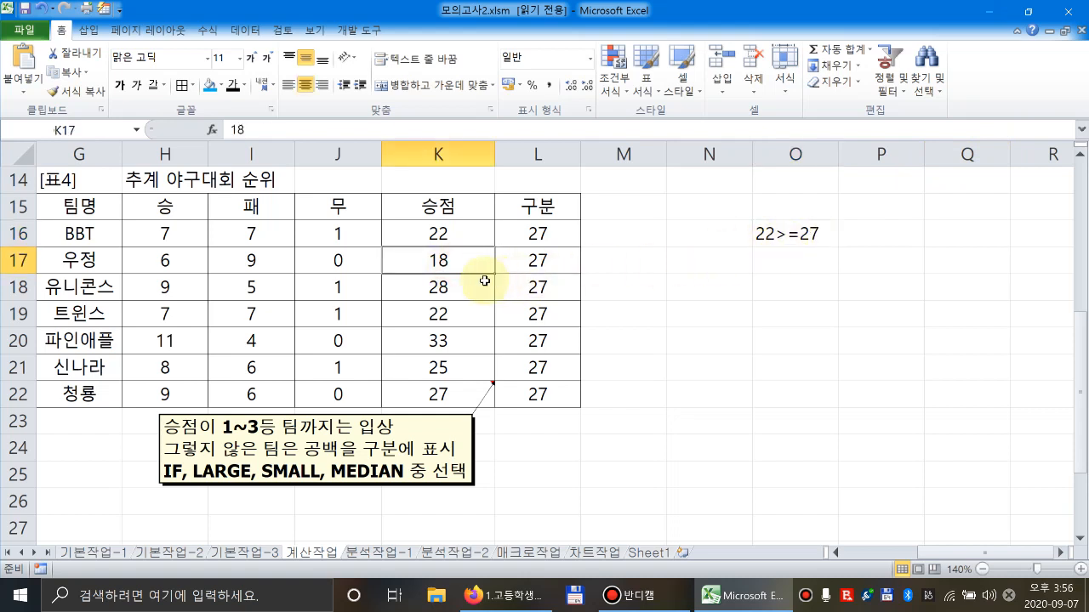
{"action": "left_click", "coordinate": [443, 294]}
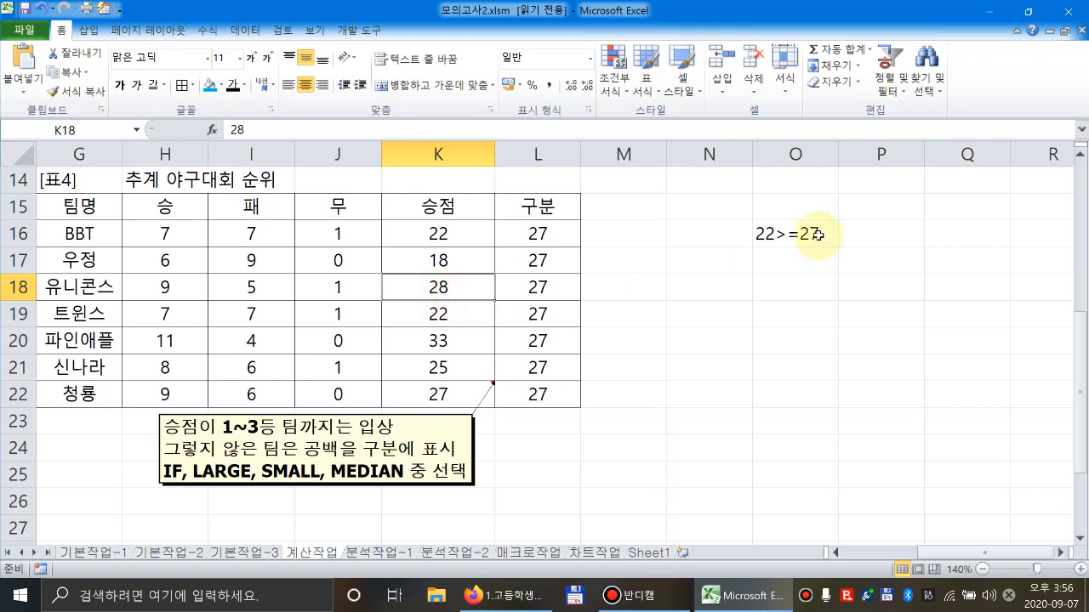
{"action": "double_click", "coordinate": [551, 291]}
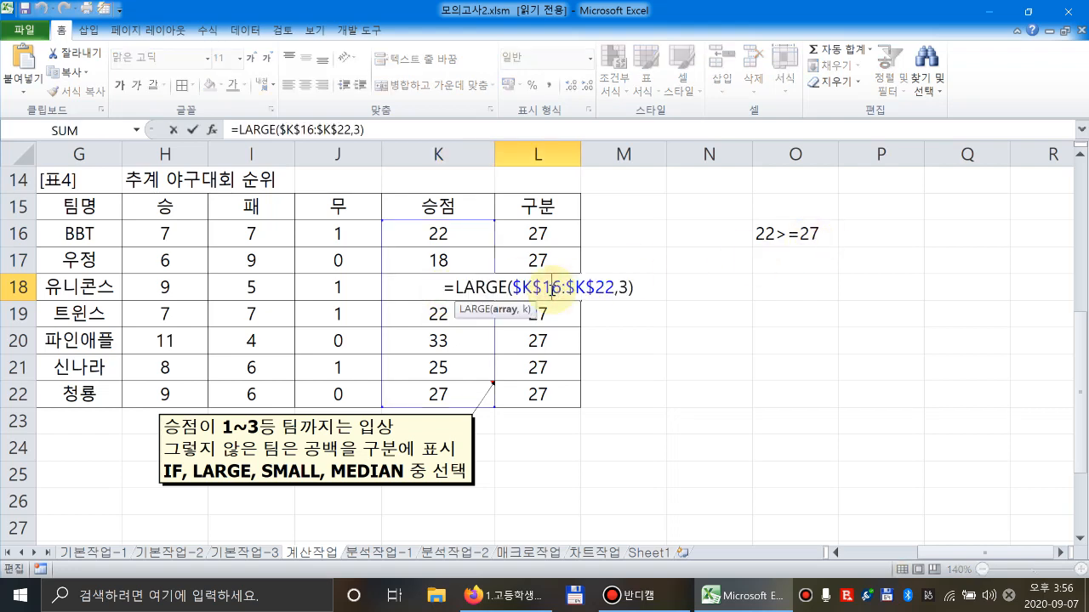
{"action": "key", "text": "Escape"}
{"action": "left_click", "coordinate": [557, 234]}
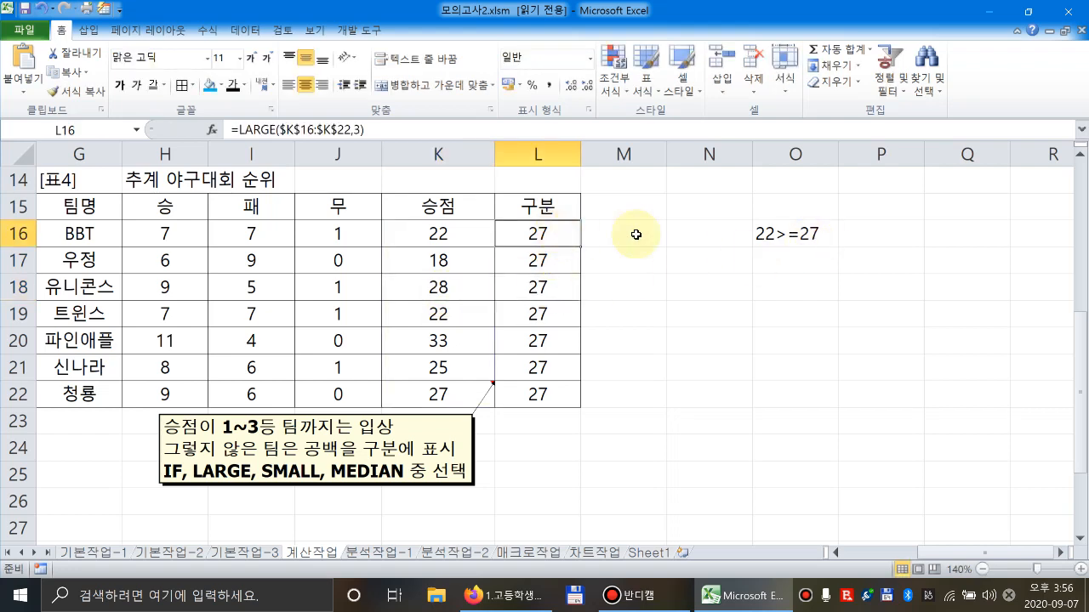
Clear the explanatory text from O16 and review the LARGE formula in L16 without changing it.
{"action": "left_click", "coordinate": [787, 232]}
{"action": "double_click", "coordinate": [540, 230]}
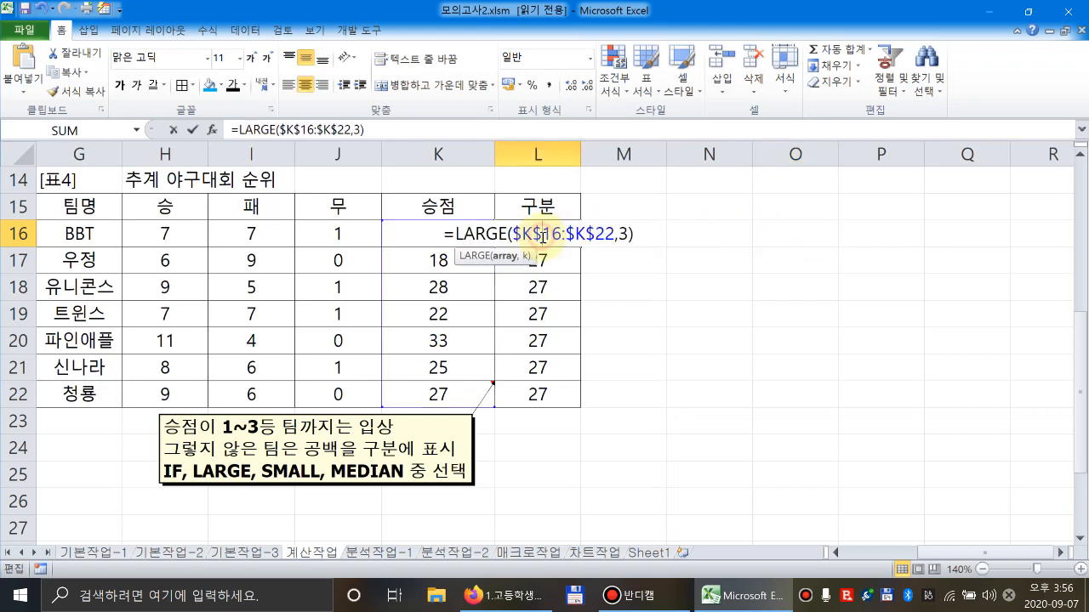
{"action": "left_click", "coordinate": [649, 234]}
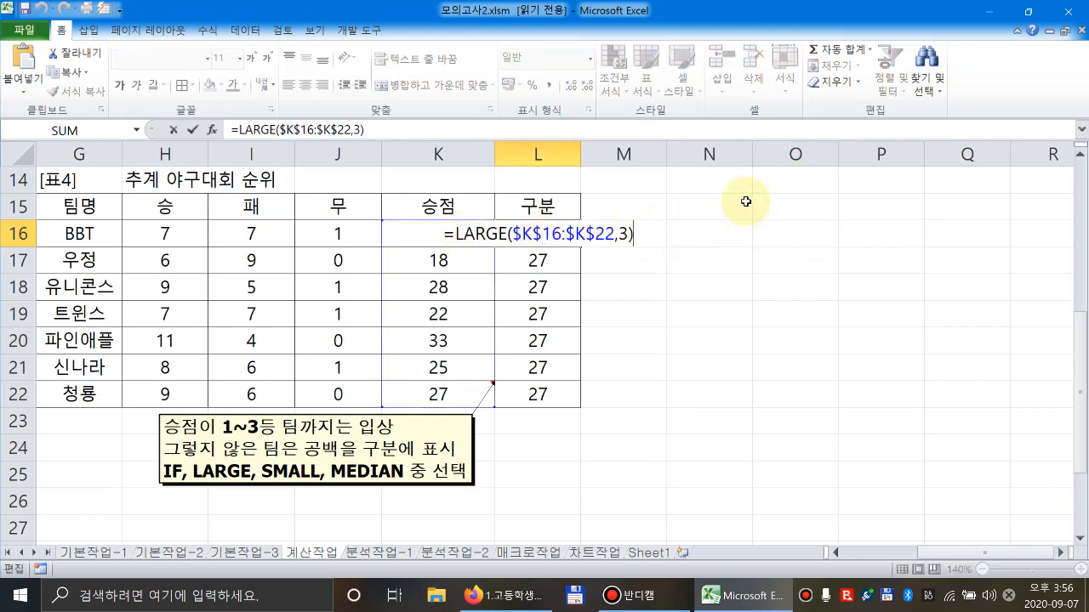
{"action": "key", "text": "Escape"}
Shade BBT's 승점 cell K16 with the blue fill colour.
{"action": "left_click", "coordinate": [443, 232]}
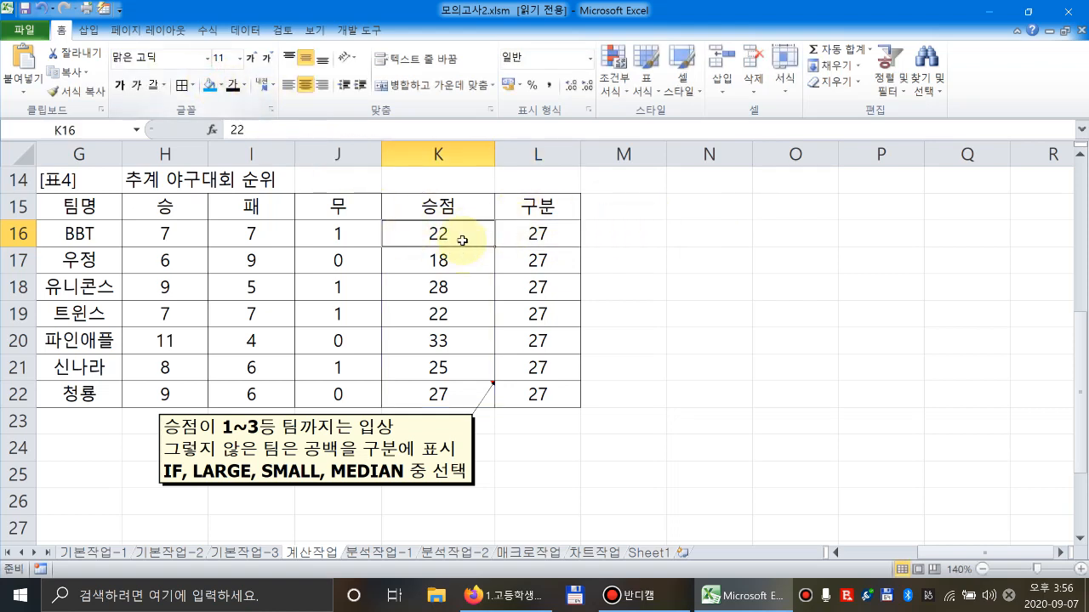
{"action": "left_click", "coordinate": [208, 85]}
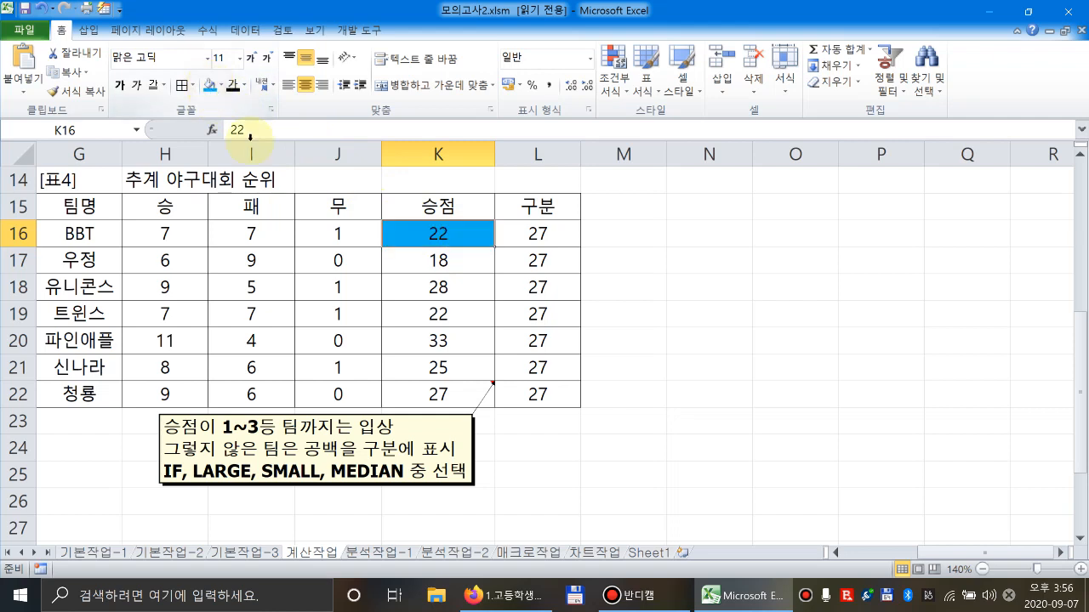
Extend the formula in L16 to compare BBT's 승점 with the third-largest value: =K16>=LARGE($K$16:$K$22,3).
{"action": "left_click", "coordinate": [525, 241]}
{"action": "double_click", "coordinate": [526, 241]}
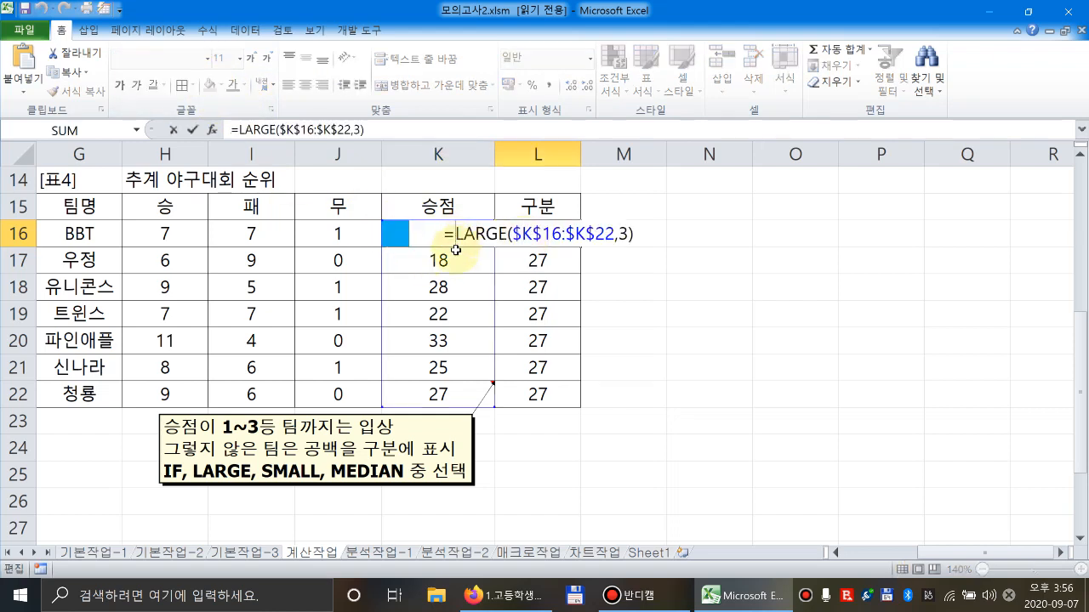
{"action": "left_click", "coordinate": [392, 236]}
{"action": "type", "text": ">"}
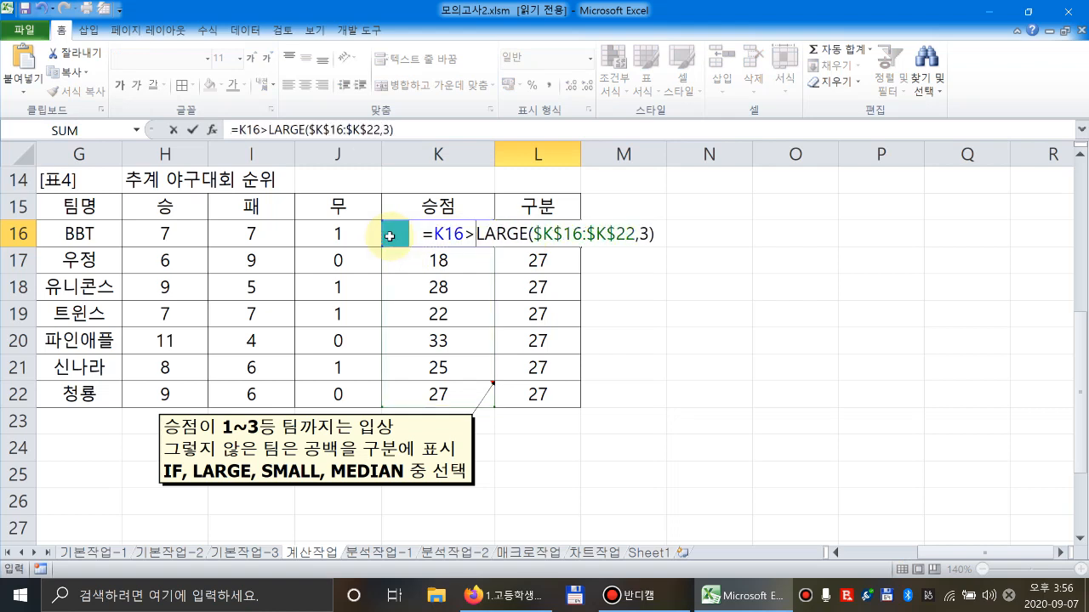
{"action": "type", "text": "="}
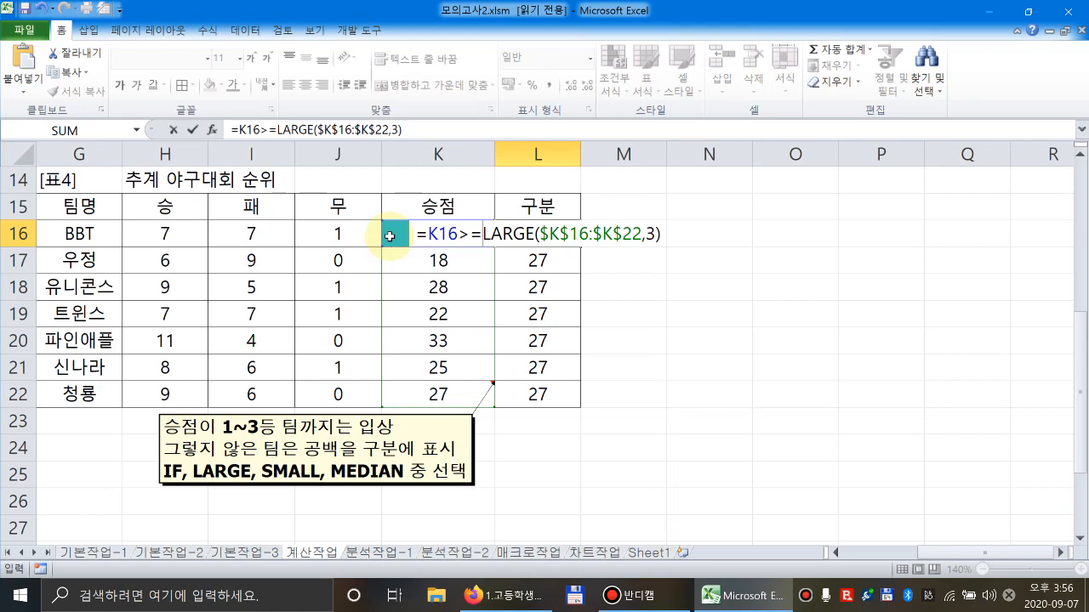
{"action": "key", "text": "Return"}
Fill the comparison formula from L16 down to L22 and check cells L18, L20 and L22.
{"action": "left_click", "coordinate": [553, 232]}
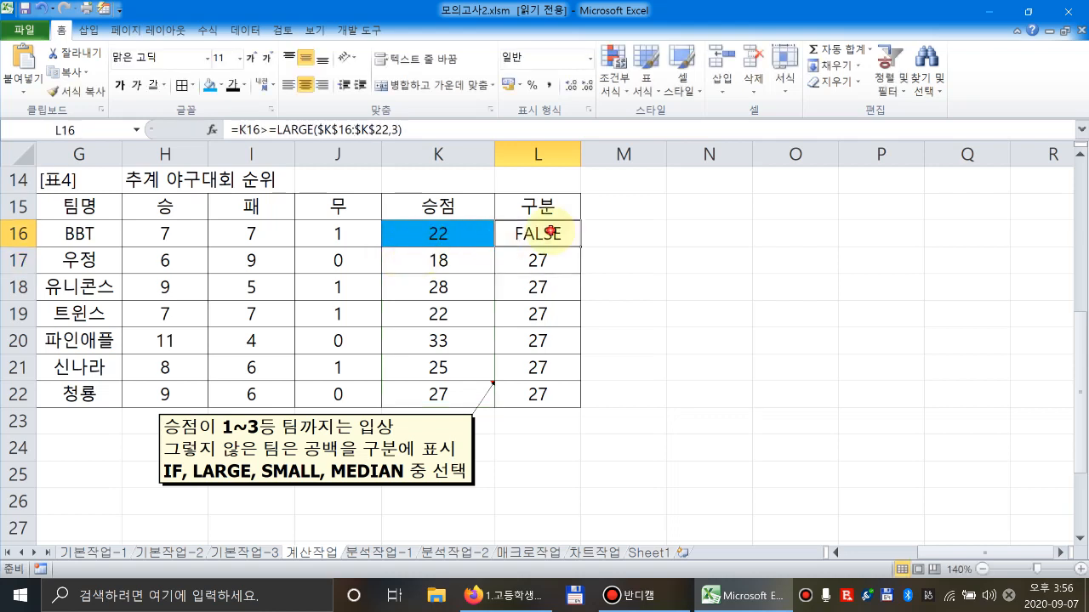
{"action": "left_click_drag", "start_coordinate": [579, 245], "coordinate": [578, 405]}
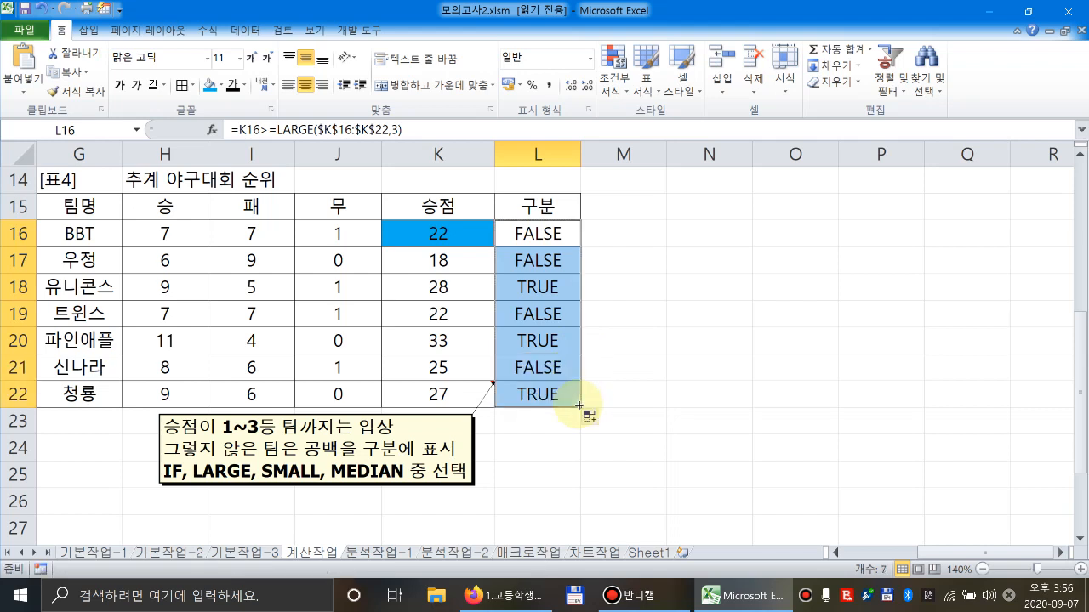
{"action": "left_click", "coordinate": [535, 286]}
{"action": "left_click", "coordinate": [520, 340]}
{"action": "left_click", "coordinate": [522, 395]}
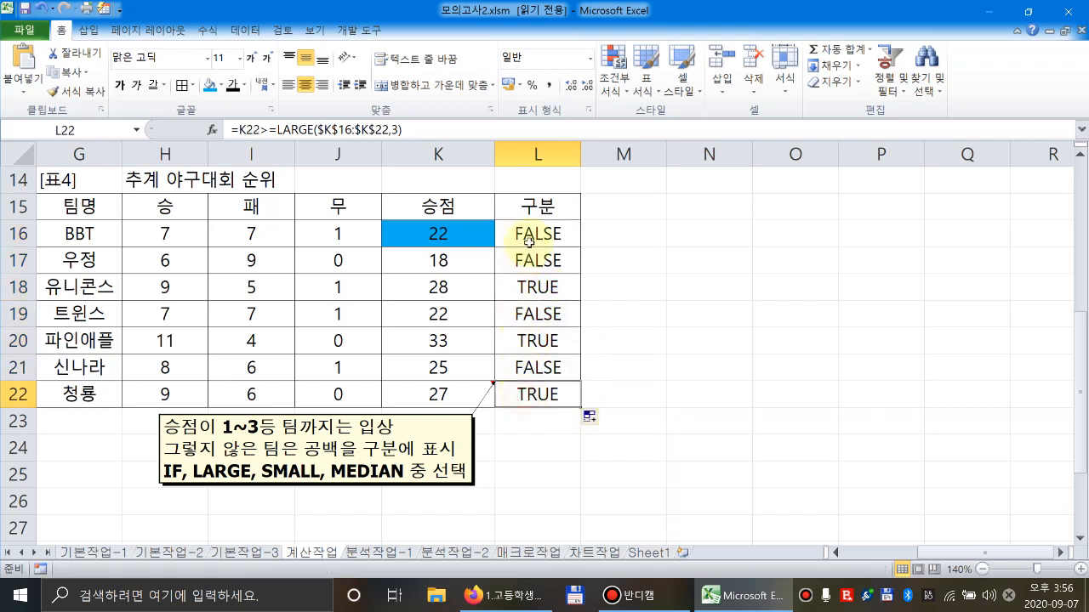
Change the LARGE range in L16 to the relative reference K16:K22 and fill the formula down to L22.
{"action": "left_click", "coordinate": [529, 241]}
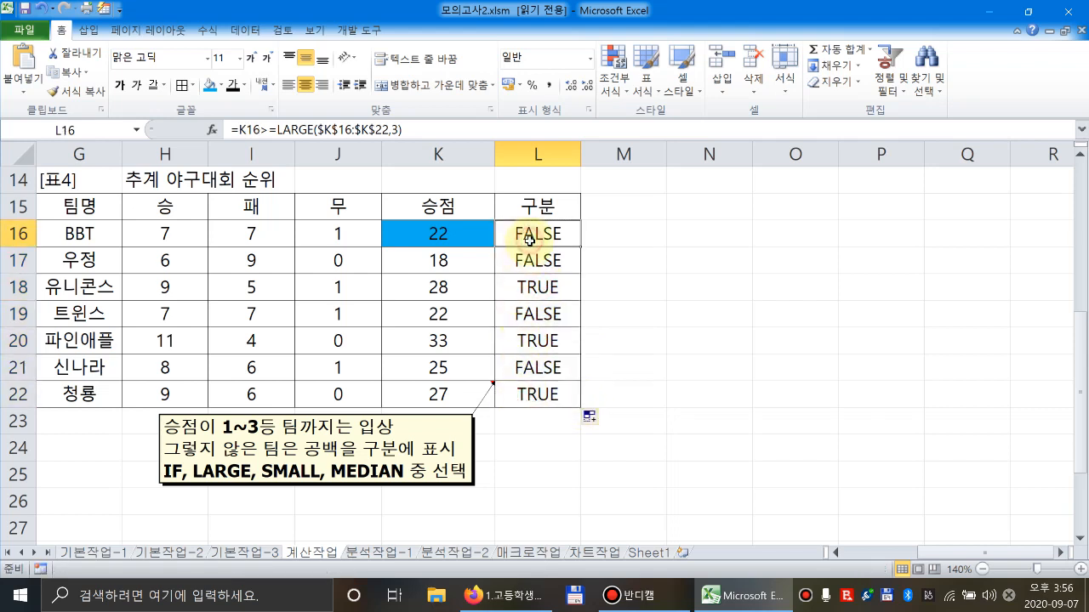
{"action": "left_click", "coordinate": [341, 130]}
{"action": "left_click", "coordinate": [330, 150]}
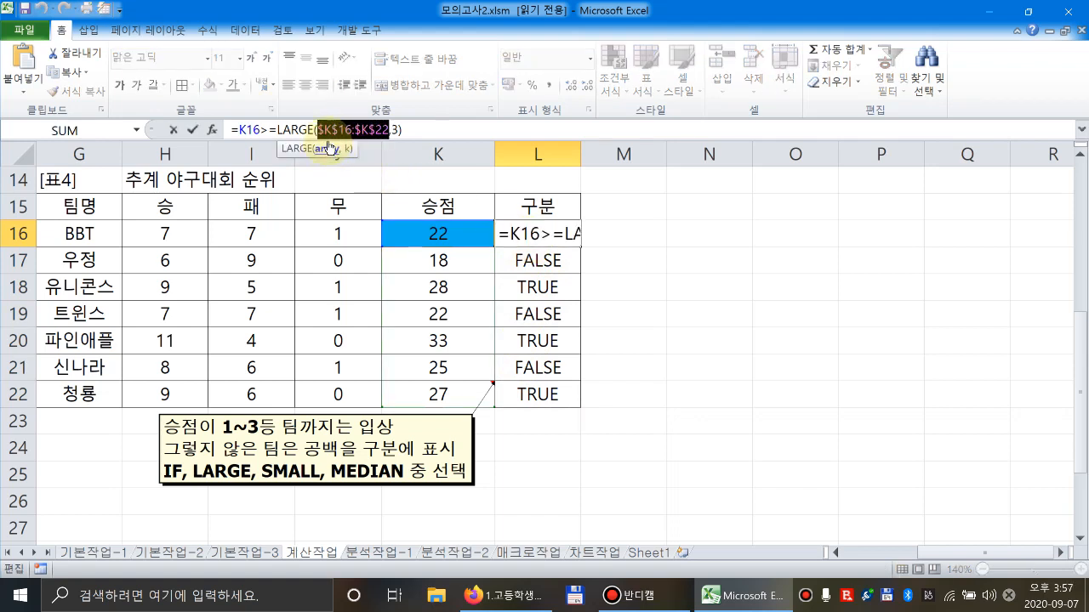
{"action": "key", "text": "F4"}
{"action": "key", "text": "F4"}
{"action": "key", "text": "F4"}
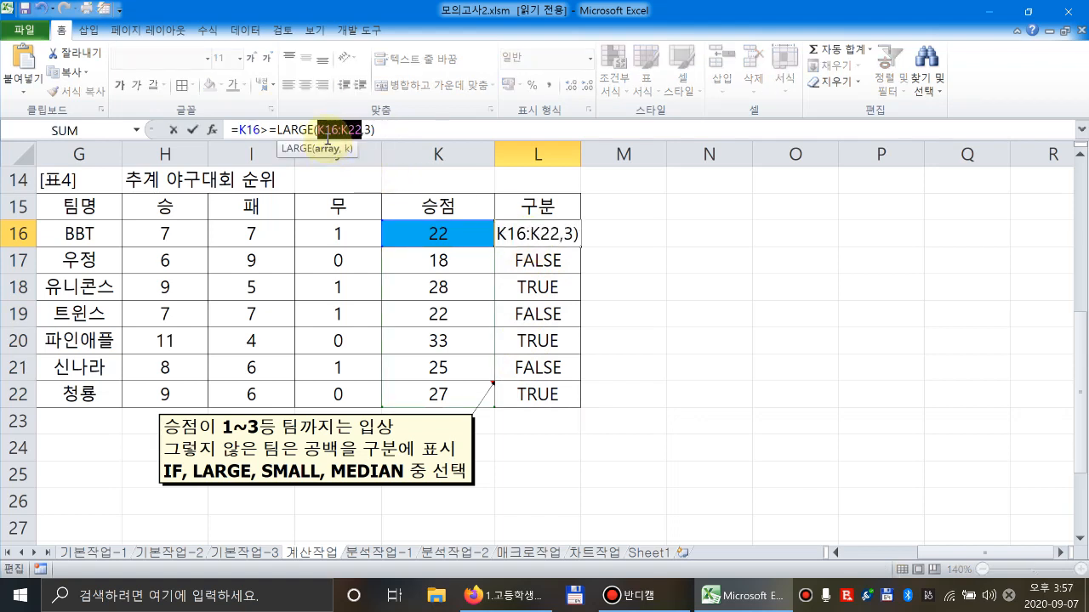
{"action": "key", "text": "Return"}
{"action": "left_click", "coordinate": [546, 233]}
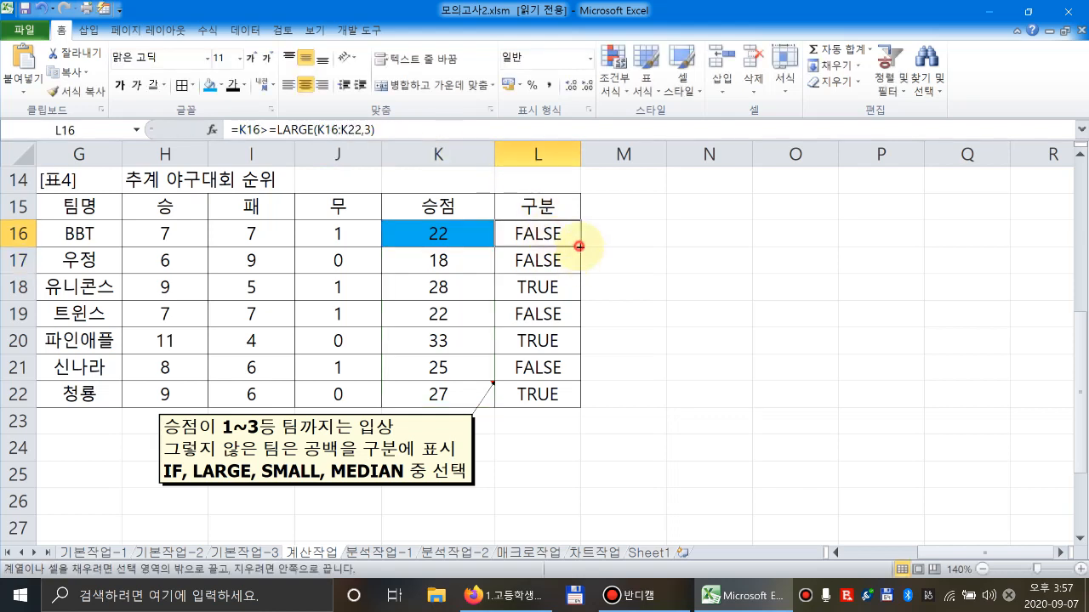
{"action": "left_click_drag", "start_coordinate": [579, 246], "coordinate": [564, 397]}
{"action": "left_click", "coordinate": [706, 314]}
Compare the 승점 values in column K with their 구분 results and examine which range the formula in L22 references.
{"action": "left_click", "coordinate": [443, 235]}
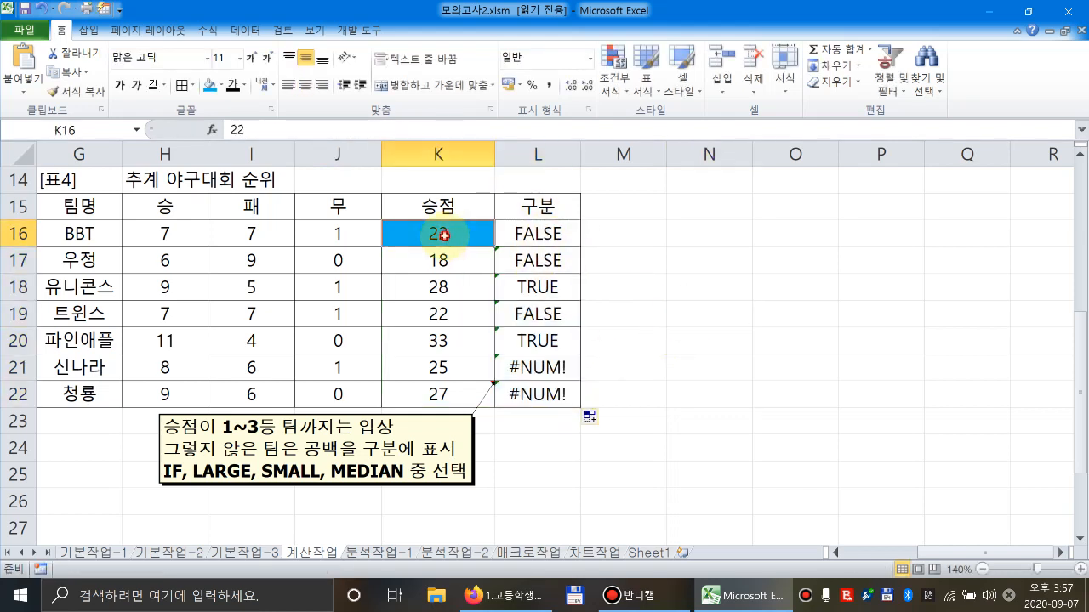
{"action": "left_click_drag", "start_coordinate": [443, 289], "coordinate": [537, 294]}
{"action": "left_click_drag", "start_coordinate": [472, 347], "coordinate": [520, 345]}
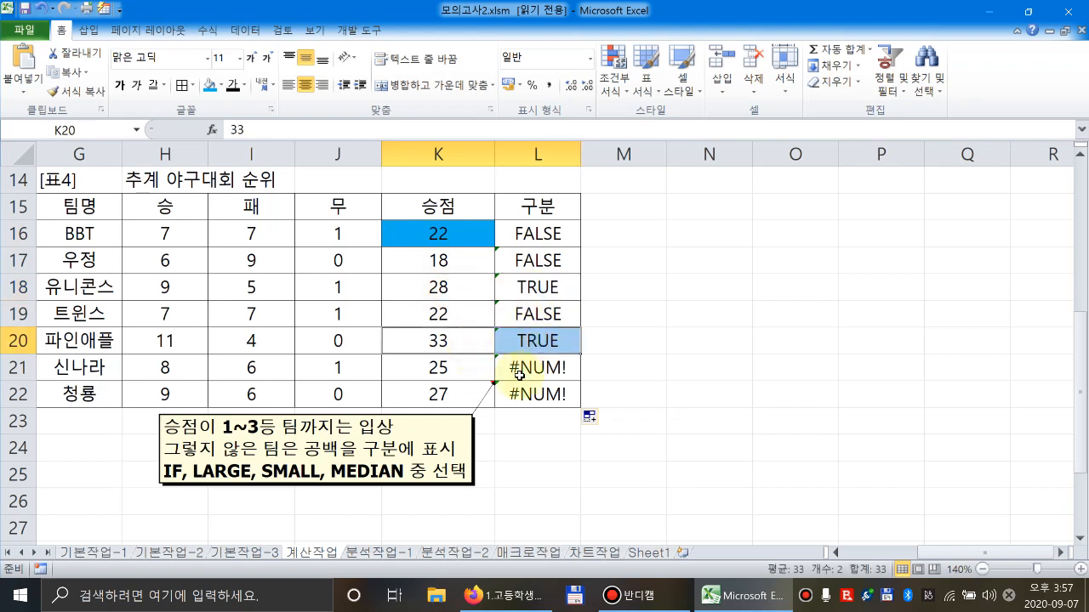
{"action": "left_click_drag", "start_coordinate": [447, 391], "coordinate": [534, 397]}
{"action": "left_click", "coordinate": [535, 397]}
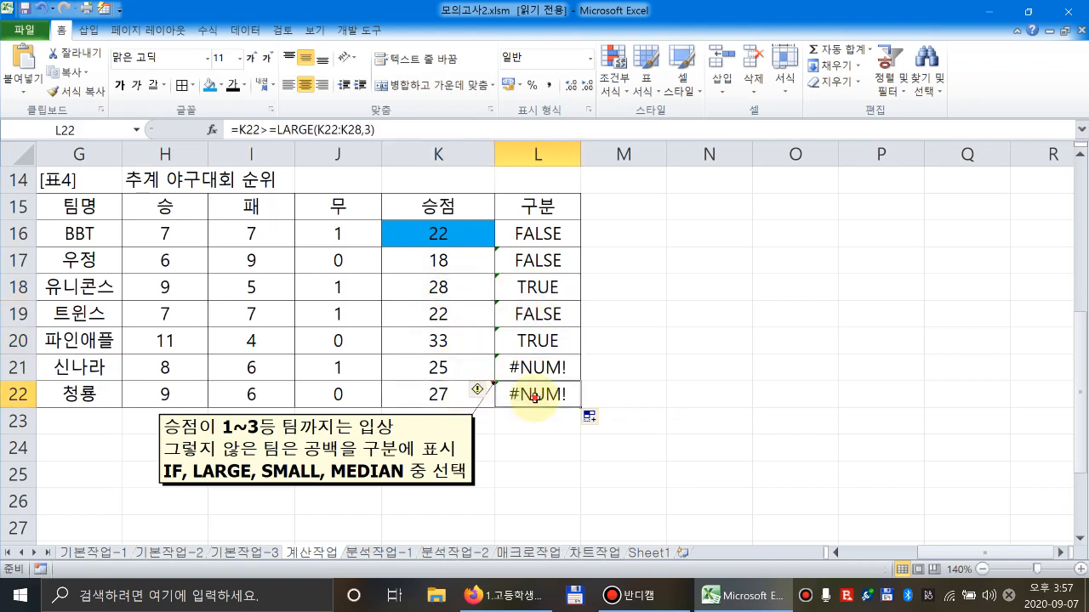
{"action": "double_click", "coordinate": [534, 397]}
{"action": "scroll", "coordinate": [510, 425], "scroll_direction": "down", "scroll_amount": 3}
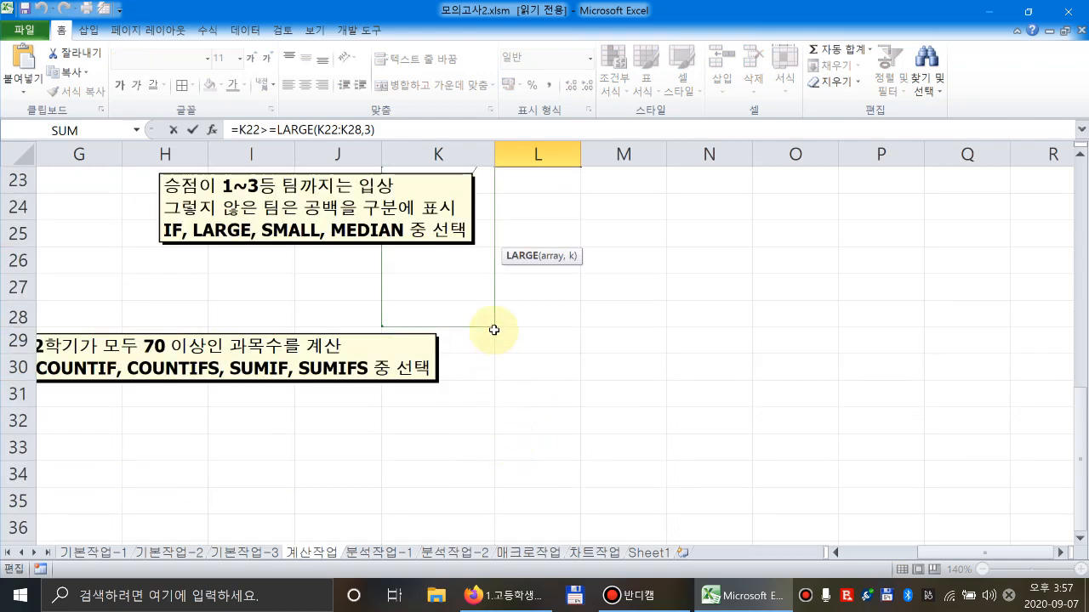
{"action": "scroll", "coordinate": [494, 326], "scroll_direction": "up", "scroll_amount": 5}
{"action": "scroll", "coordinate": [529, 340], "scroll_direction": "down", "scroll_amount": 1}
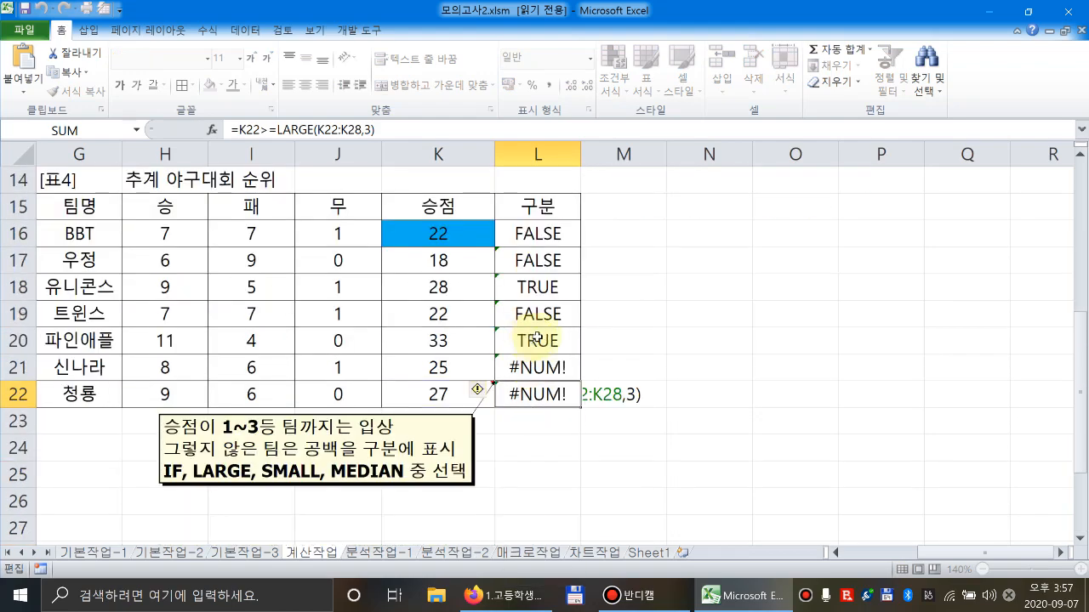
{"action": "key", "text": "Escape"}
Make the LARGE range in L16 absolute as $K$16:$K$22, fill the formula down to L22 and check L18, L20 and L22.
{"action": "double_click", "coordinate": [527, 234]}
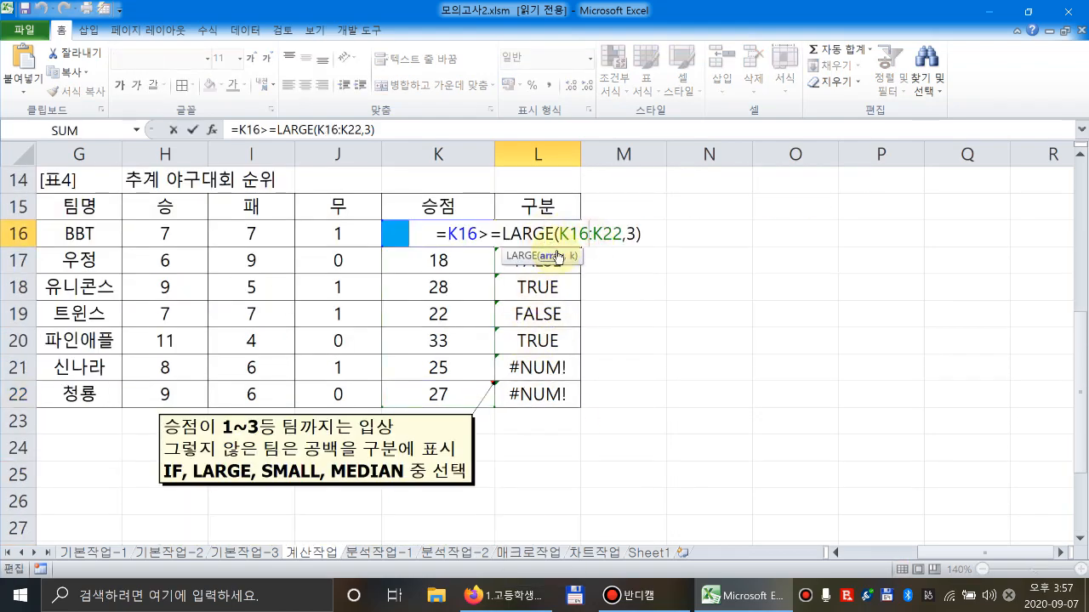
{"action": "left_click", "coordinate": [553, 256]}
{"action": "key", "text": "F4"}
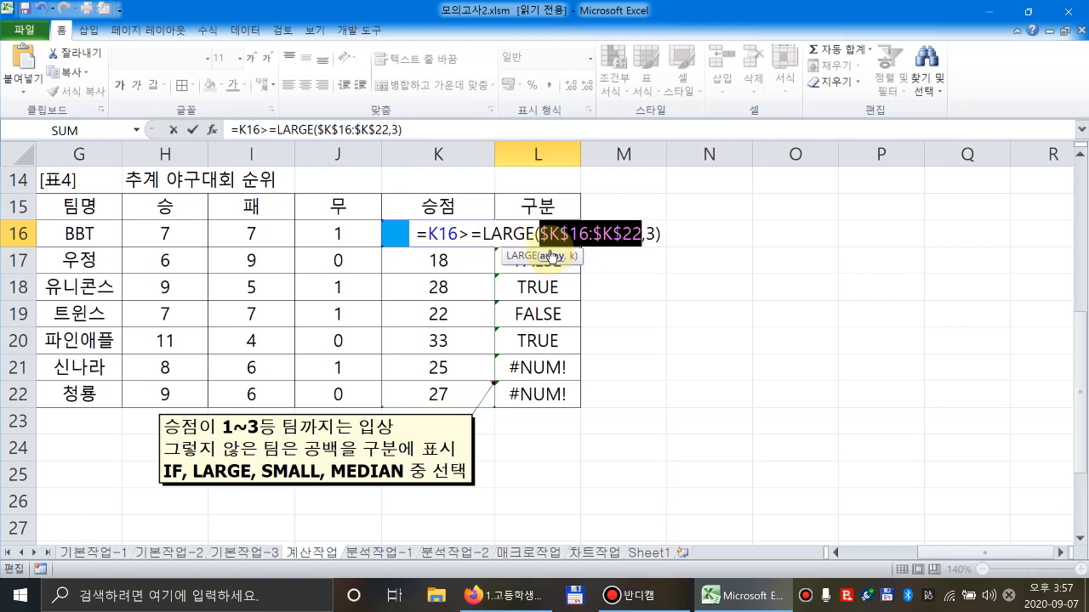
{"action": "key", "text": "Return"}
{"action": "left_click", "coordinate": [549, 236]}
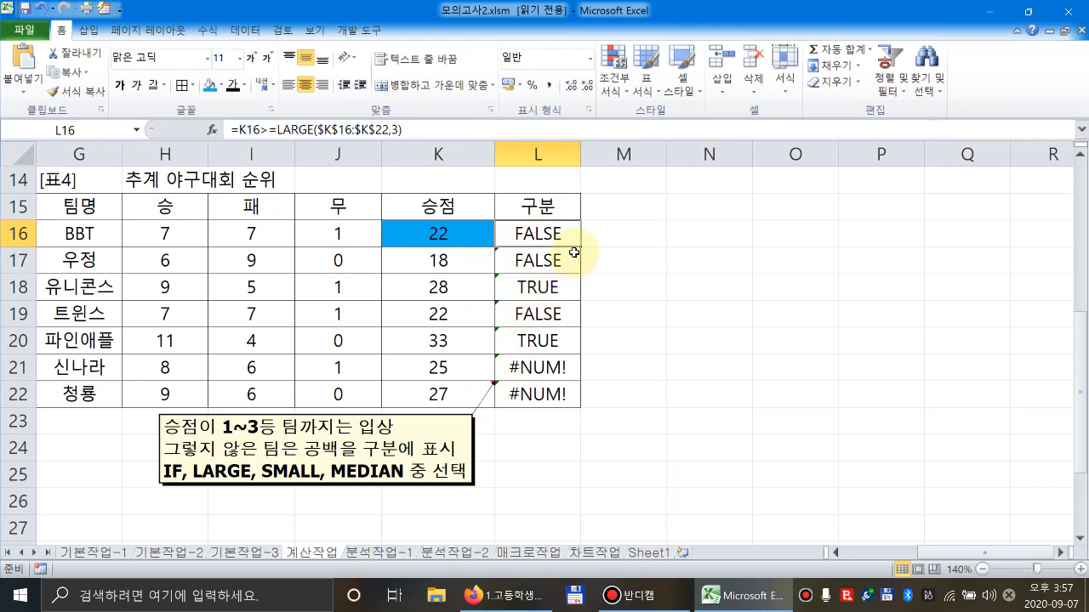
{"action": "left_click_drag", "start_coordinate": [579, 248], "coordinate": [571, 400]}
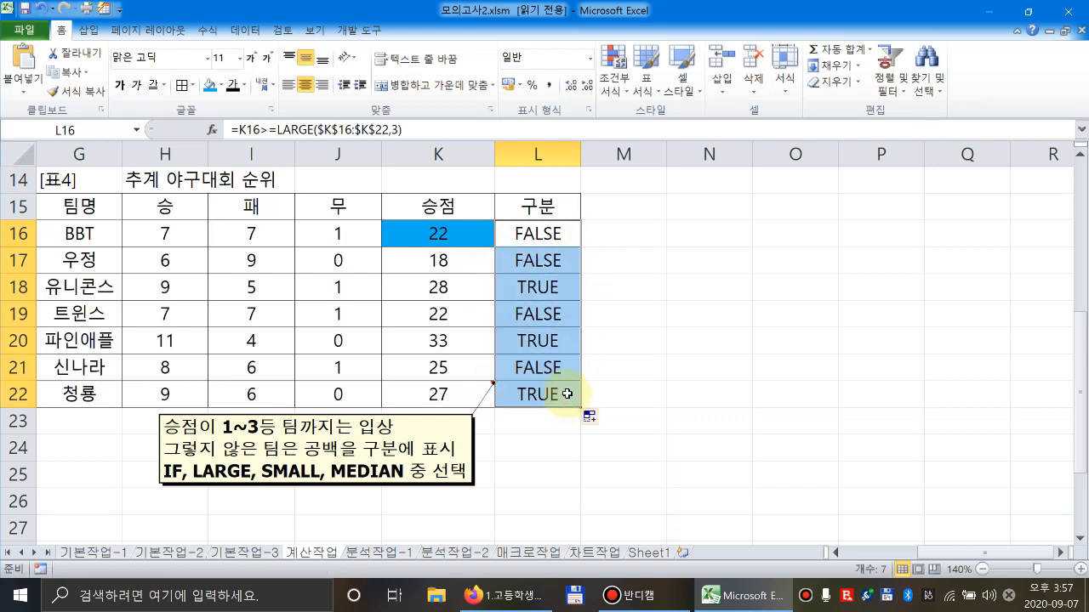
{"action": "left_click", "coordinate": [545, 340]}
{"action": "left_click", "coordinate": [538, 286]}
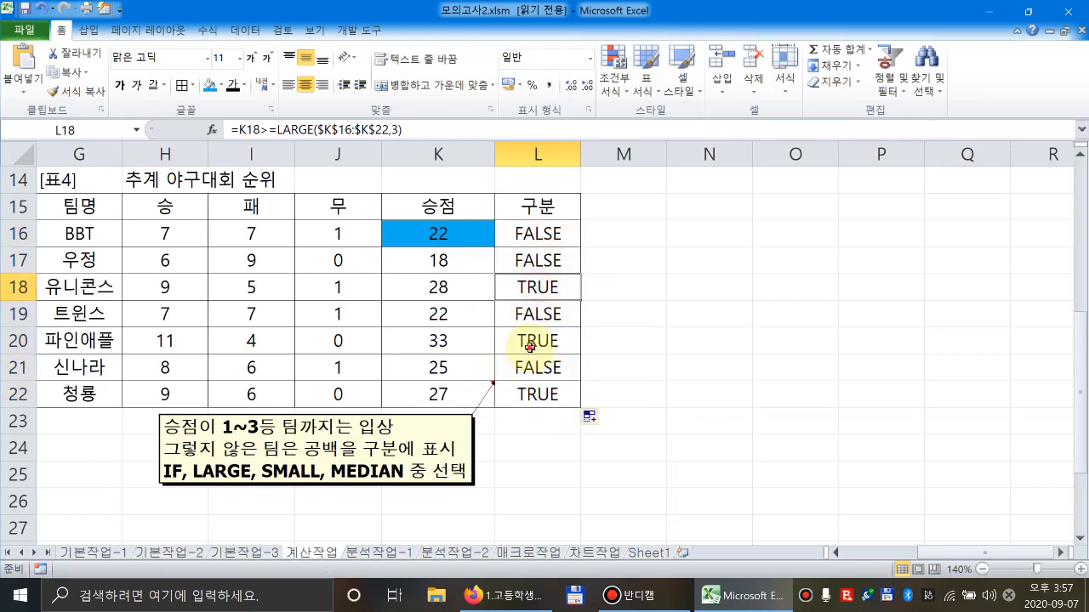
{"action": "left_click", "coordinate": [535, 340]}
{"action": "left_click", "coordinate": [531, 387]}
Wrap L16's comparison in an IF that returns "입상" when true and blank otherwise: =IF(K16>=LARGE($K$16:$K$22,3),"입상","").
{"action": "left_click", "coordinate": [533, 233]}
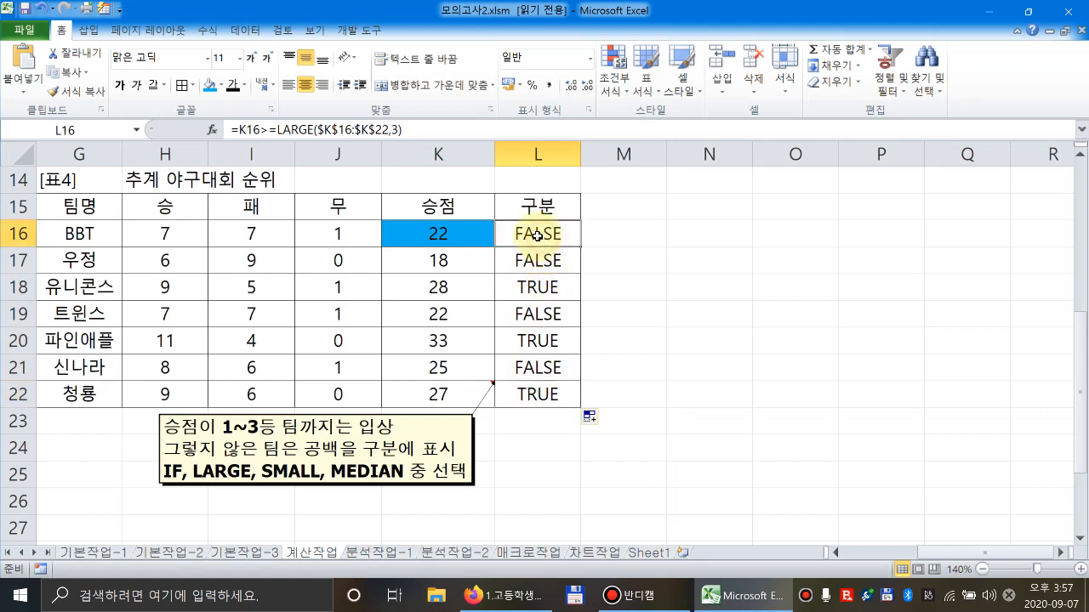
{"action": "double_click", "coordinate": [529, 233]}
{"action": "left_click", "coordinate": [428, 233]}
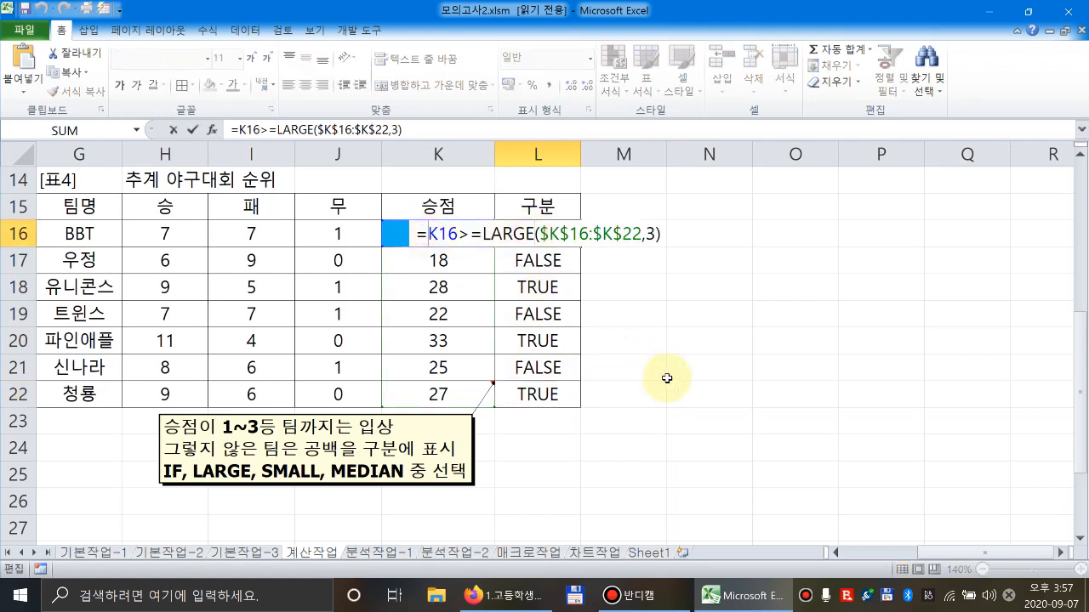
{"action": "type", "text": "IF("}
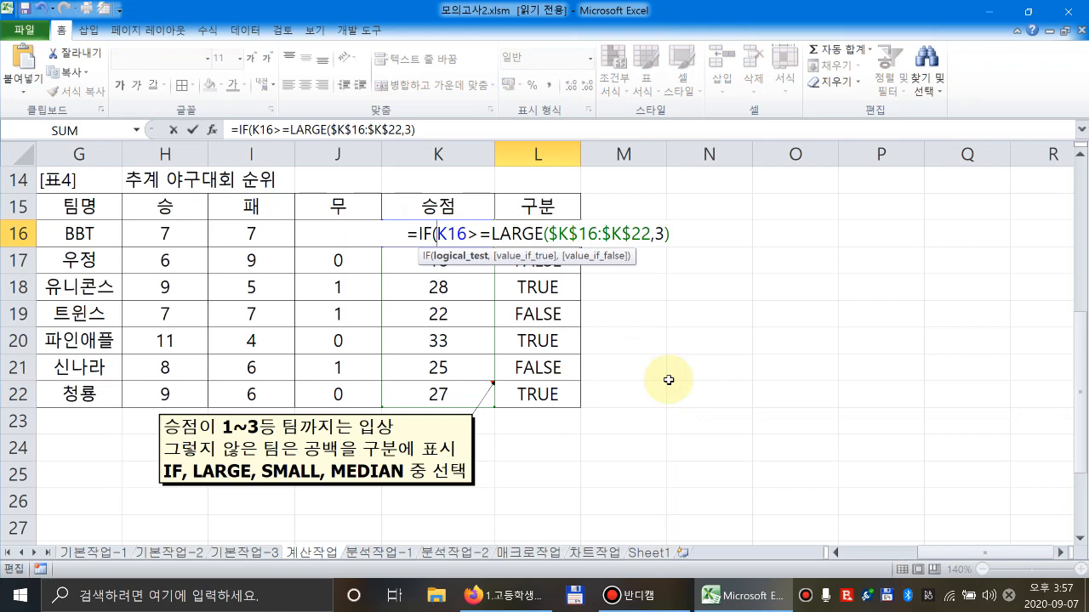
{"action": "left_click", "coordinate": [676, 235]}
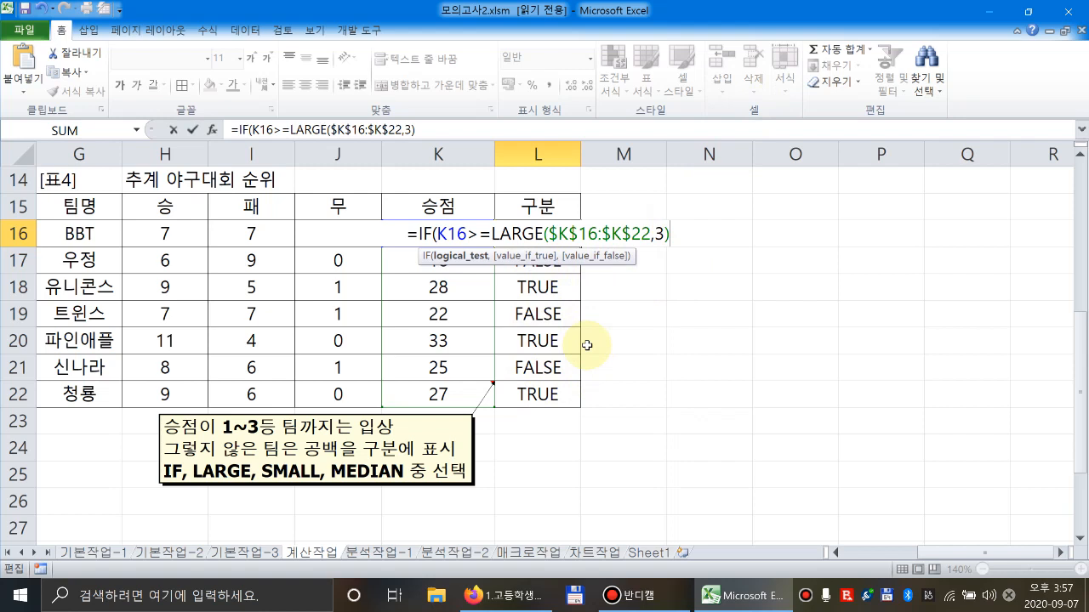
{"action": "type", "text": ","}
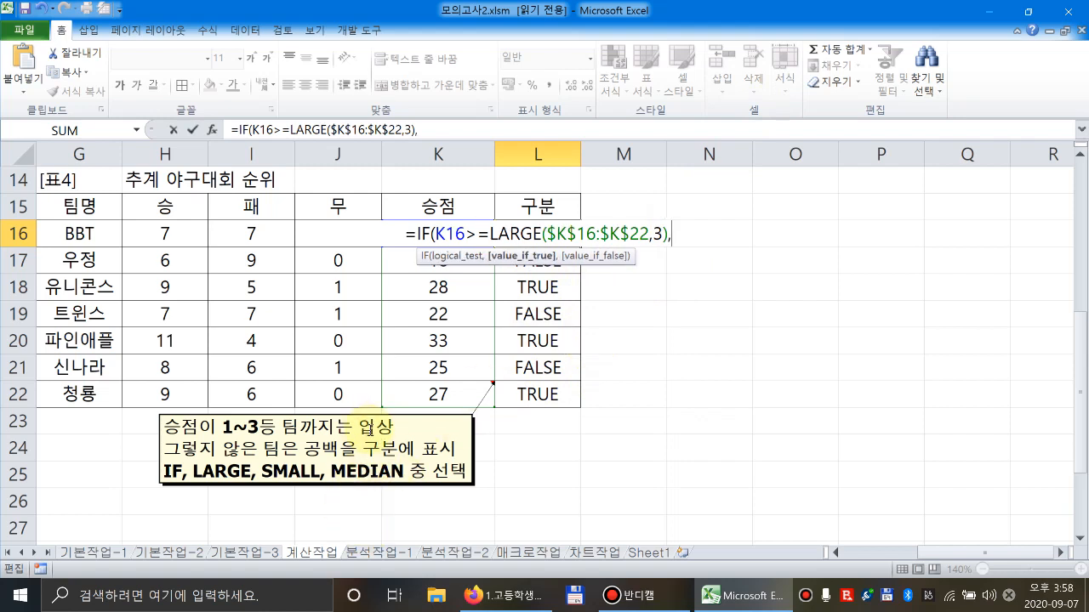
{"action": "type", "text": "\""}
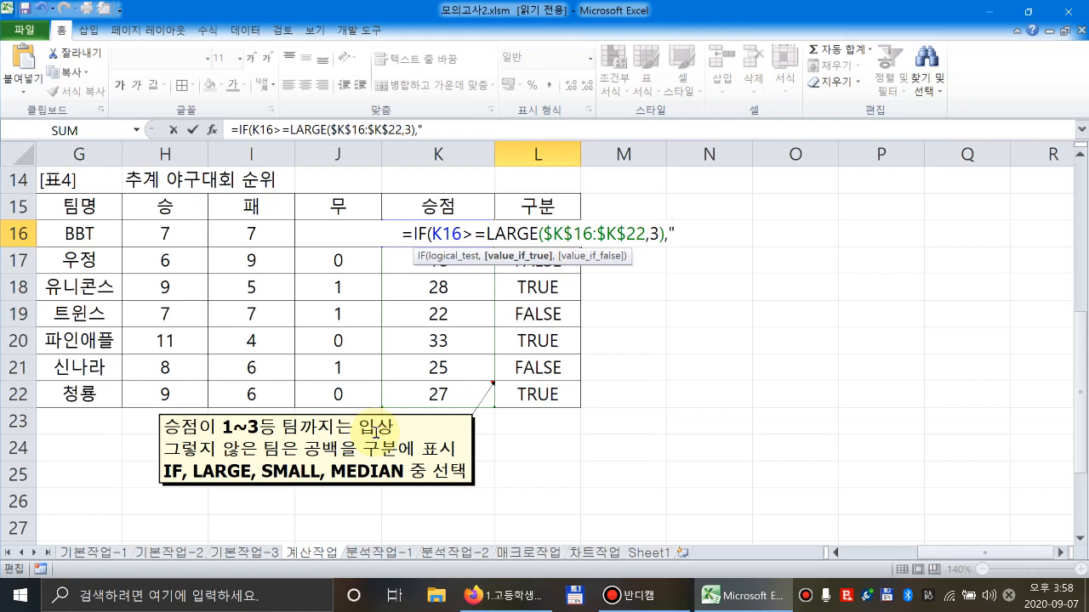
{"action": "type", "text": "입상"}
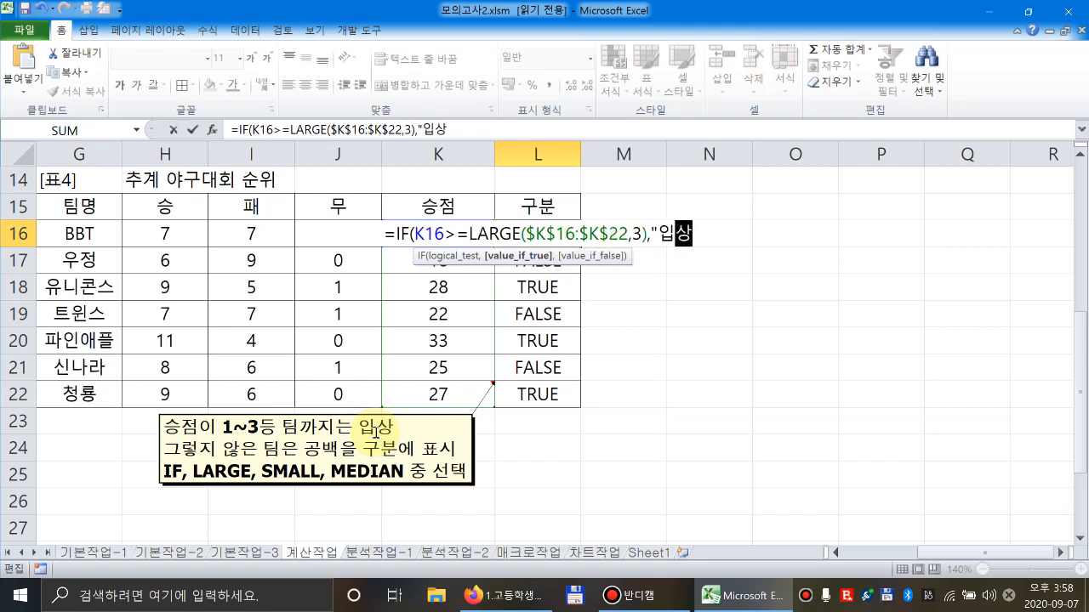
{"action": "type", "text": "\","}
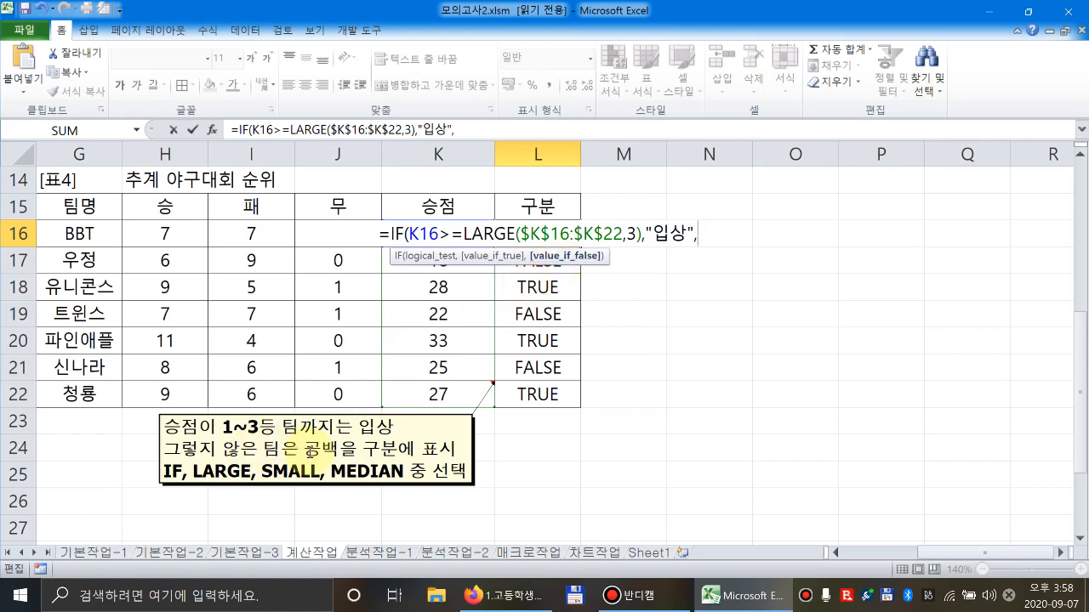
{"action": "type", "text": "\"\""}
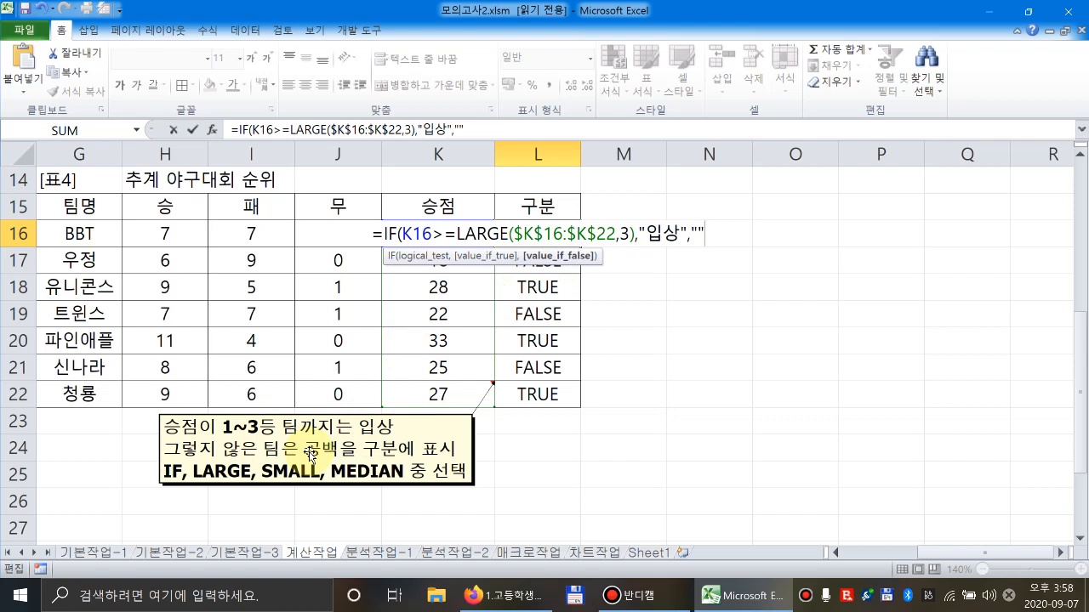
{"action": "type", "text": ")"}
{"action": "key", "text": "Return"}
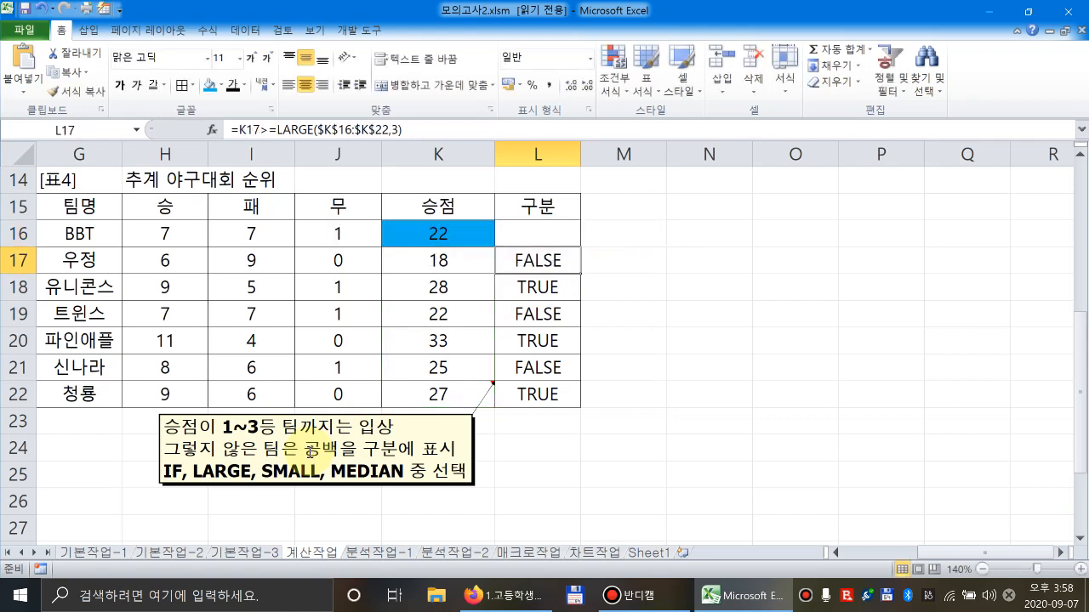
Fill the IF formula from L16 down the 구분 column to L22.
{"action": "left_click", "coordinate": [547, 237]}
{"action": "left_click_drag", "start_coordinate": [580, 247], "coordinate": [575, 403]}
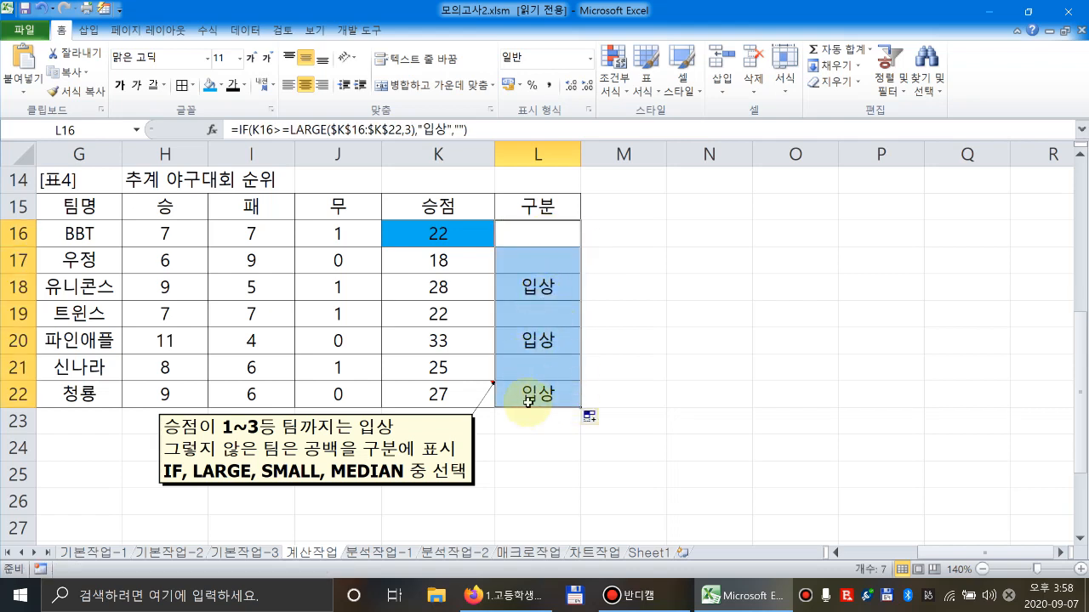
{"action": "left_click", "coordinate": [622, 350]}
{"action": "left_click", "coordinate": [554, 236]}
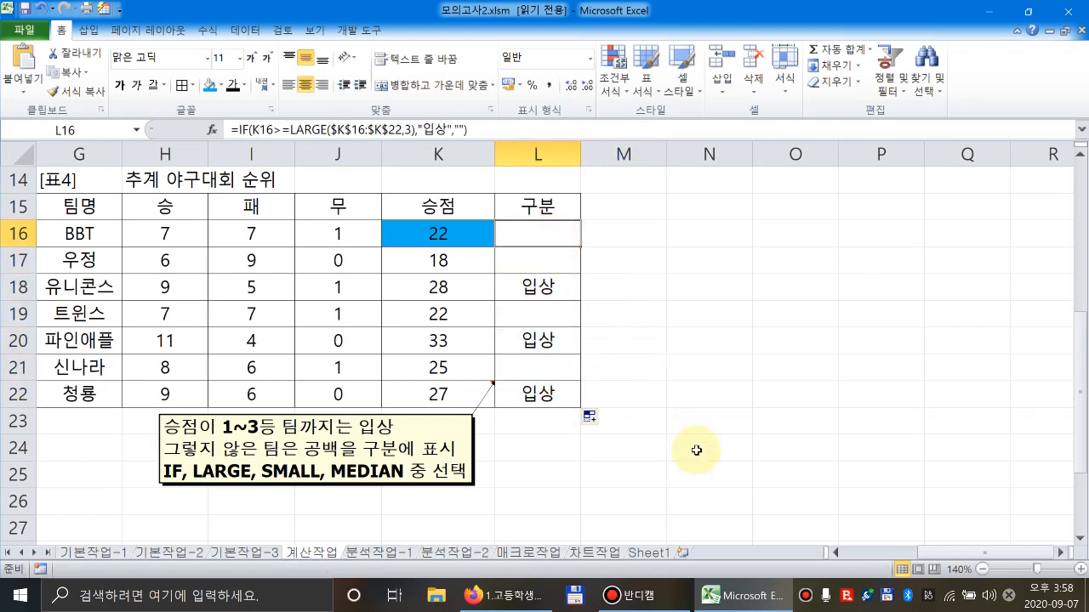
Enter the heading "RANK" in M14, beside [표4].
{"action": "mouse_move", "coordinate": [928, 560]}
{"action": "left_mouse_down"}
{"action": "mouse_move", "coordinate": [845, 556]}
{"action": "mouse_move", "coordinate": [927, 557]}
{"action": "left_mouse_up"}
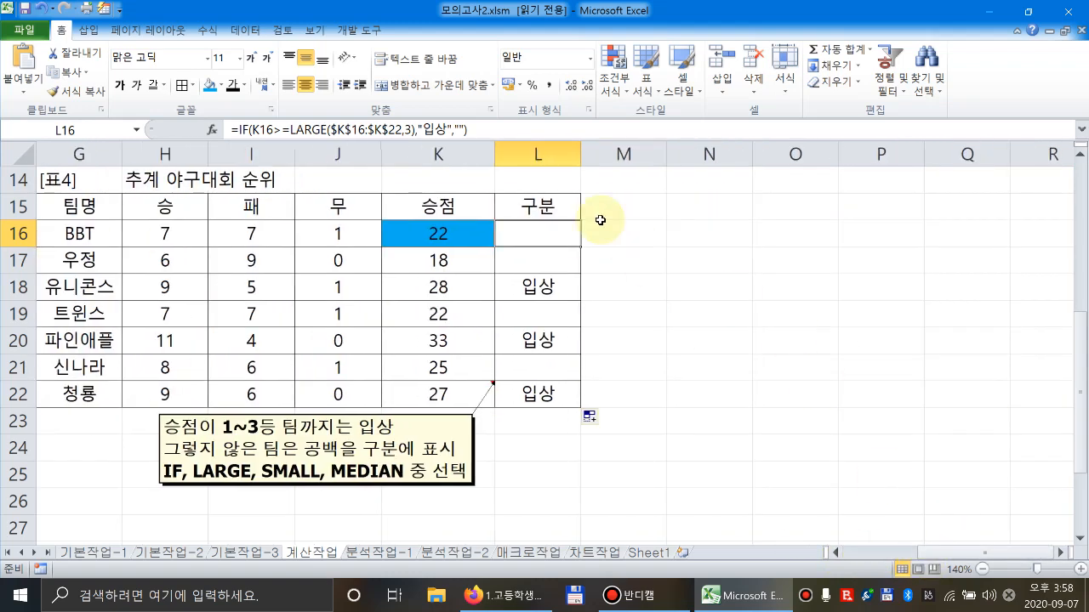
{"action": "left_click", "coordinate": [627, 181]}
{"action": "type", "text": "RANK"}
{"action": "key", "text": "Return"}
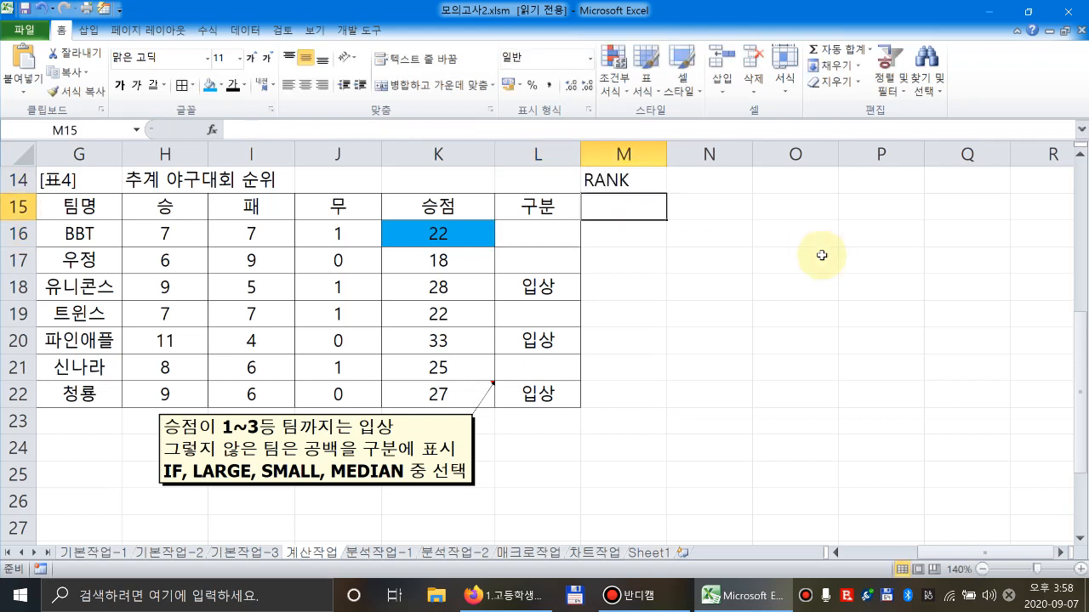
Start a RANK formula in M16, beside the BBT row of [표4].
{"action": "key", "text": "Up"}
{"action": "key", "text": "Down"}
{"action": "key", "text": "Down"}
{"action": "type", "text": "="}
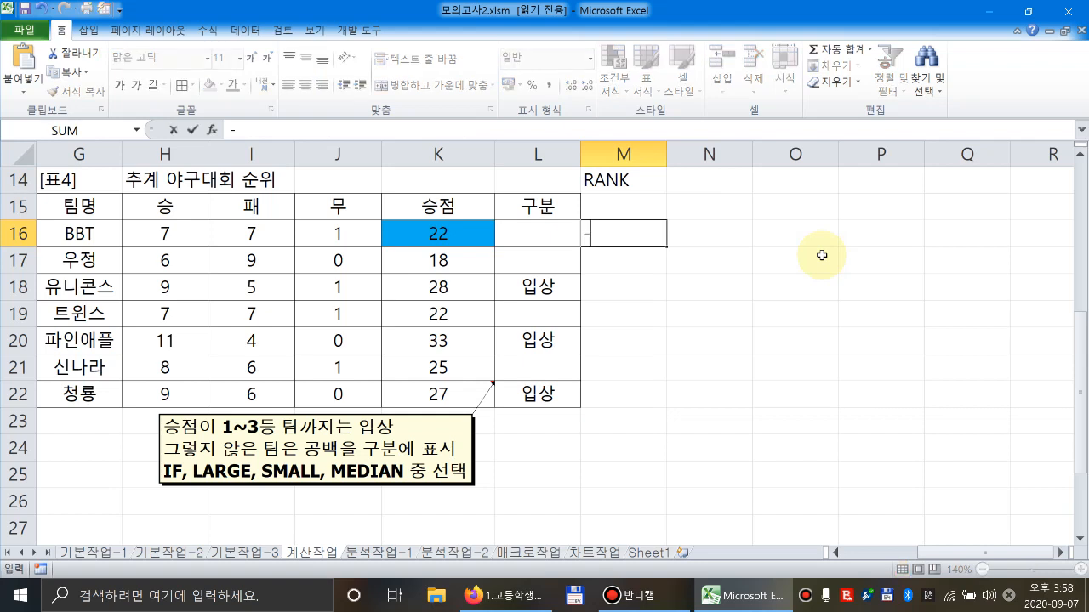
{"action": "key", "text": "Escape"}
{"action": "type", "text": "=RANK("}
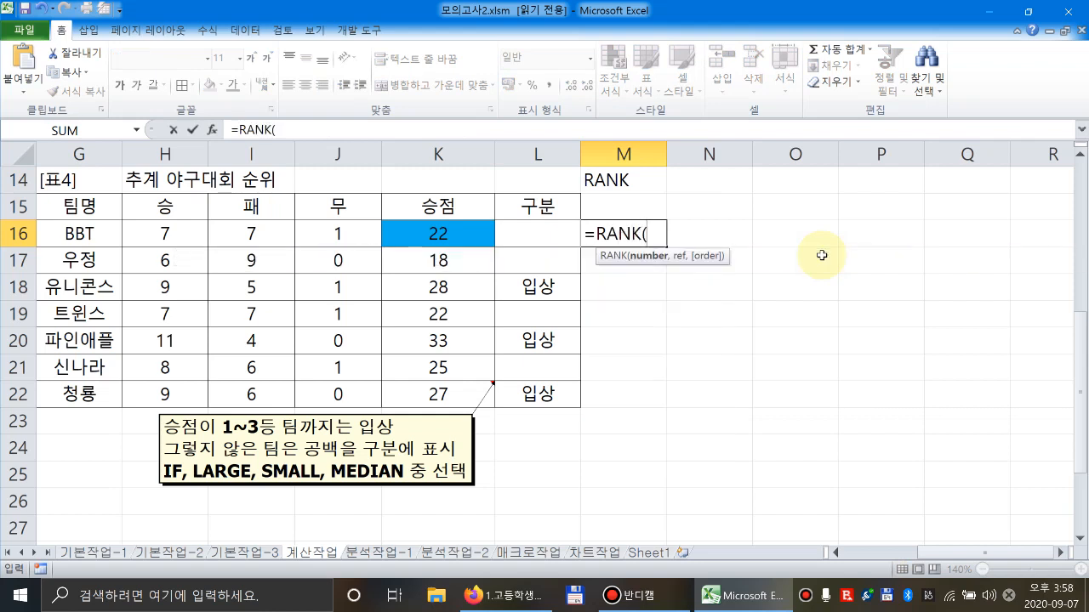
Write the placeholder arguments 숫자하나,범위 in M16's RANK formula to illustrate its syntax, and erase them again.
{"action": "type", "text": "숫자한"}
{"action": "type", "text": "나,범위"}
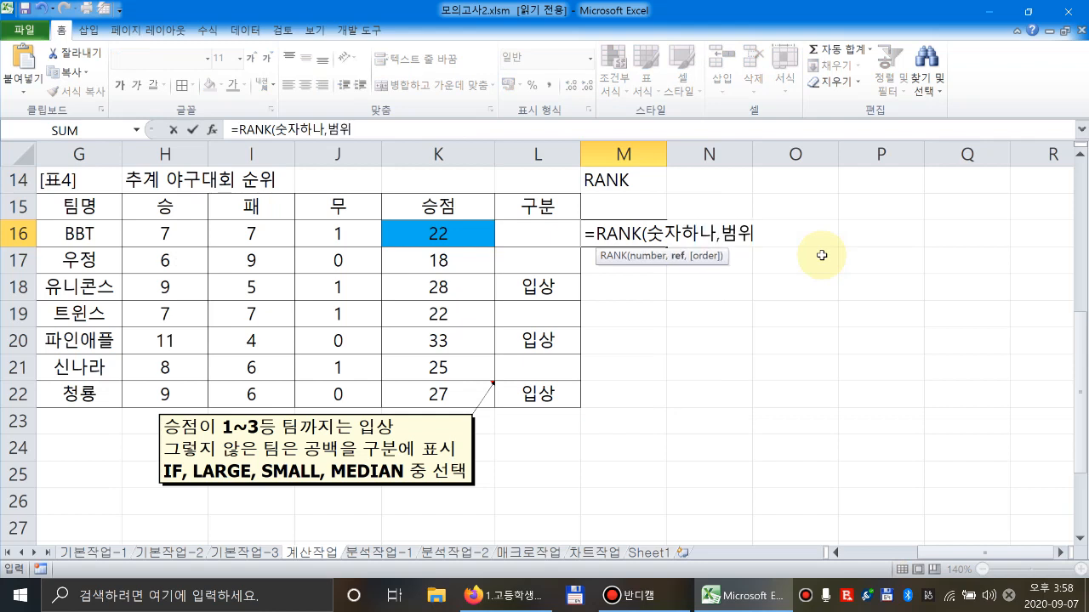
{"action": "key", "text": "BackSpace"}
{"action": "key", "text": "BackSpace"}
{"action": "key", "text": "BackSpace"}
{"action": "key", "text": "BackSpace"}
{"action": "key", "text": "BackSpace"}
{"action": "key", "text": "BackSpace"}
{"action": "key", "text": "BackSpace"}
{"action": "key", "text": "BackSpace"}
{"action": "key", "text": "BackSpace"}
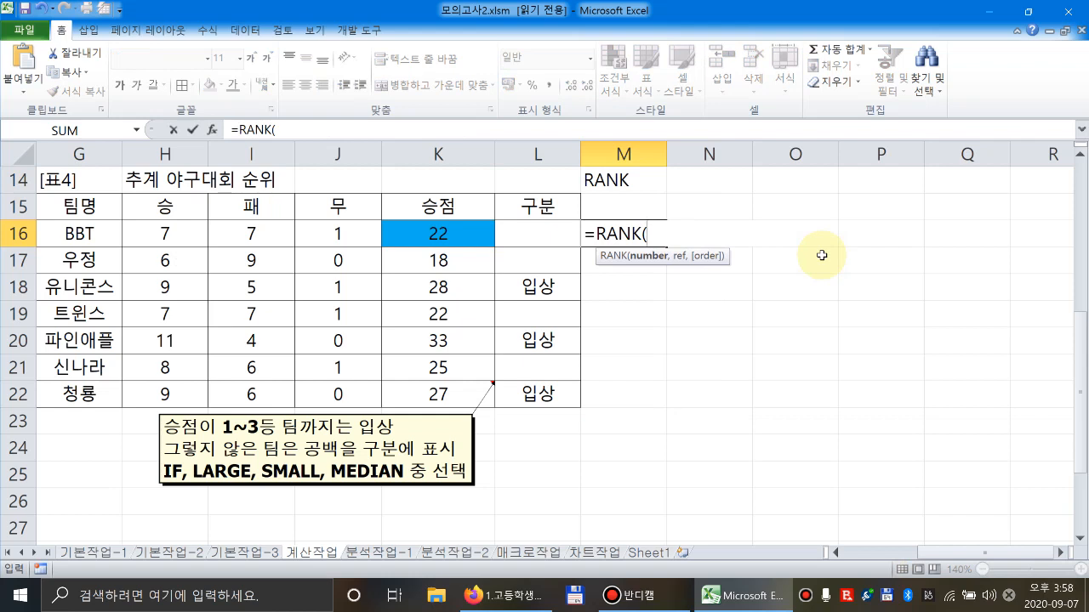
Complete M16's formula to rank K16 within the absolute 승점 range: =RANK(K16,$K$16:$K$22).
{"action": "key", "text": "Left"}
{"action": "key", "text": "Left"}
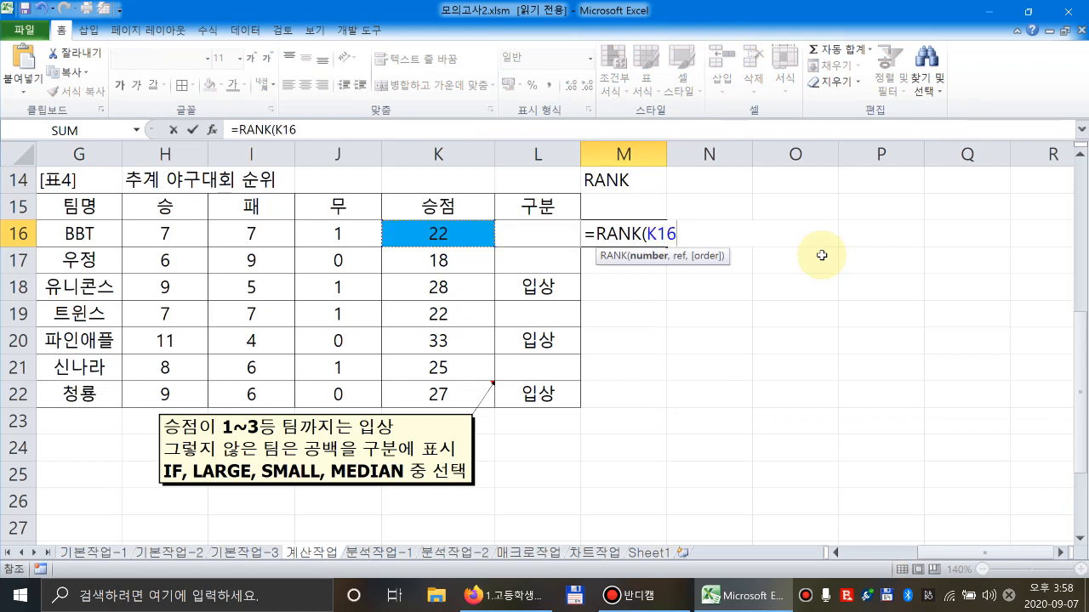
{"action": "type", "text": ","}
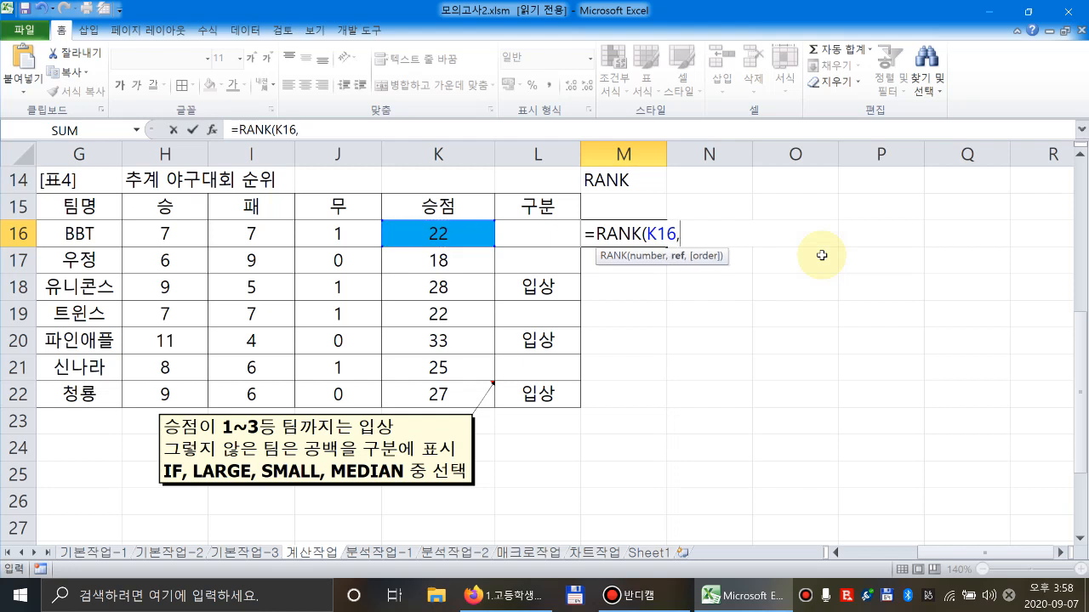
{"action": "key", "text": "Left"}
{"action": "key", "text": "Left"}
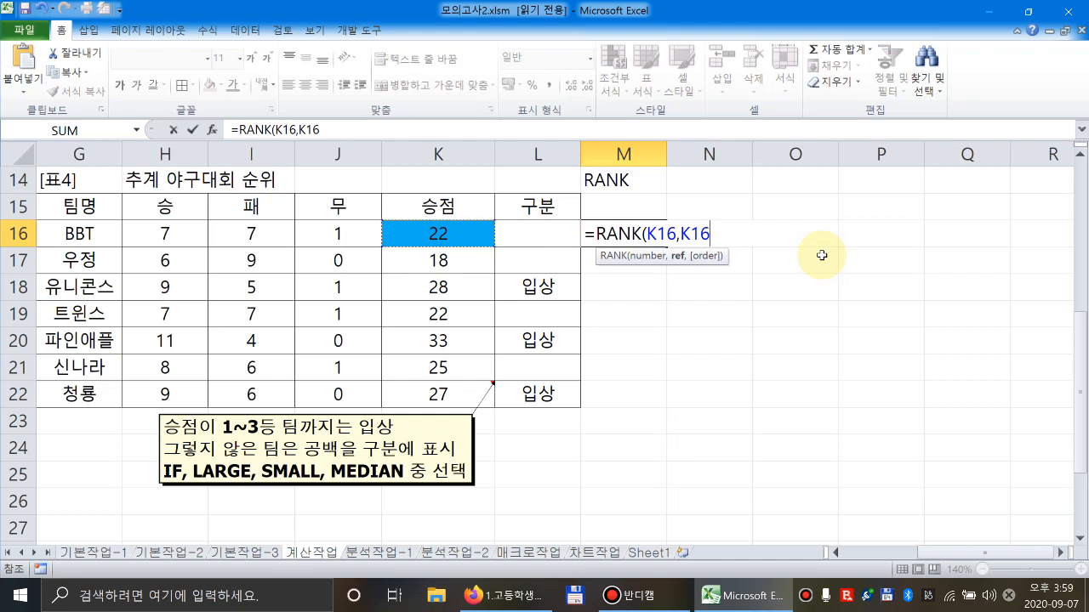
{"action": "key", "text": "ctrl+shift+Down"}
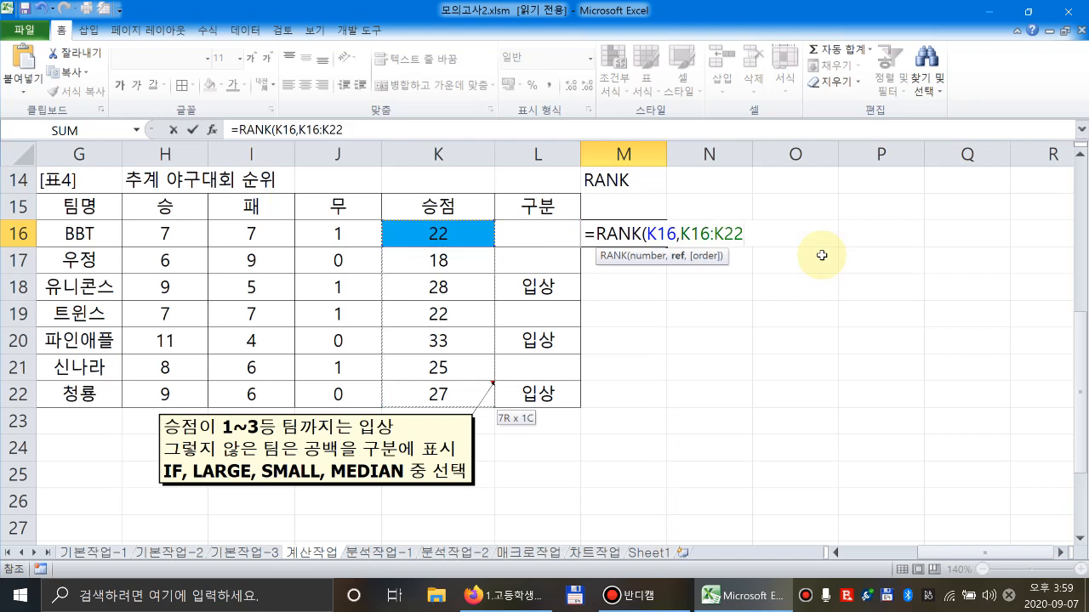
{"action": "key", "text": "F4"}
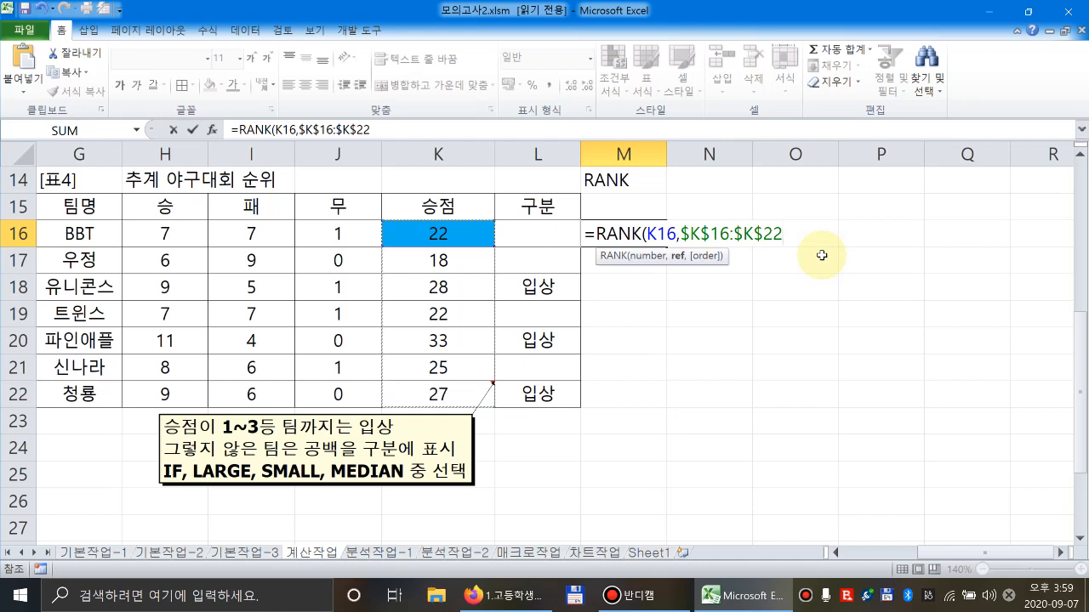
{"action": "type", "text": ")"}
{"action": "key", "text": "Return"}
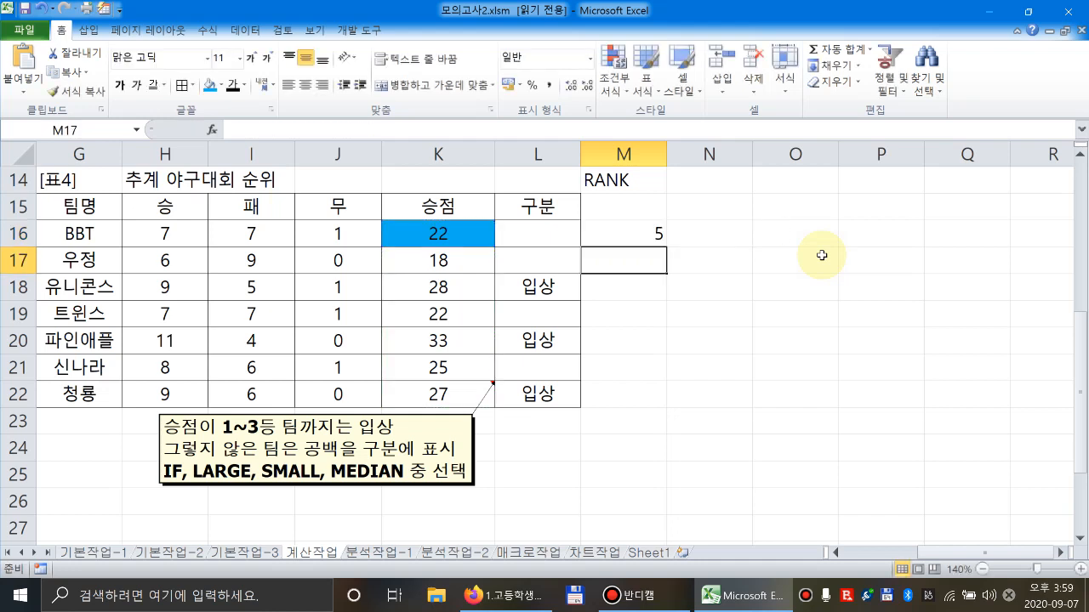
Change the range in M16's RANK formula to the relative reference K16:K22.
{"action": "left_click", "coordinate": [639, 231]}
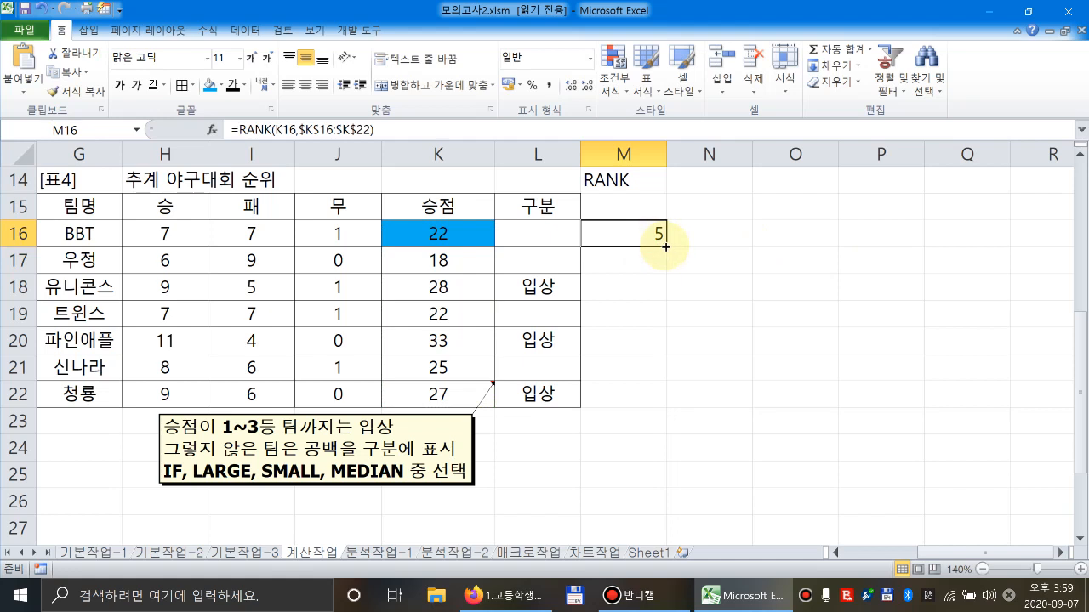
{"action": "mouse_move", "coordinate": [666, 247]}
{"action": "left_mouse_down"}
{"action": "mouse_move", "coordinate": [653, 397]}
{"action": "mouse_move", "coordinate": [668, 242]}
{"action": "mouse_move", "coordinate": [656, 236]}
{"action": "left_mouse_up"}
{"action": "double_click", "coordinate": [655, 236]}
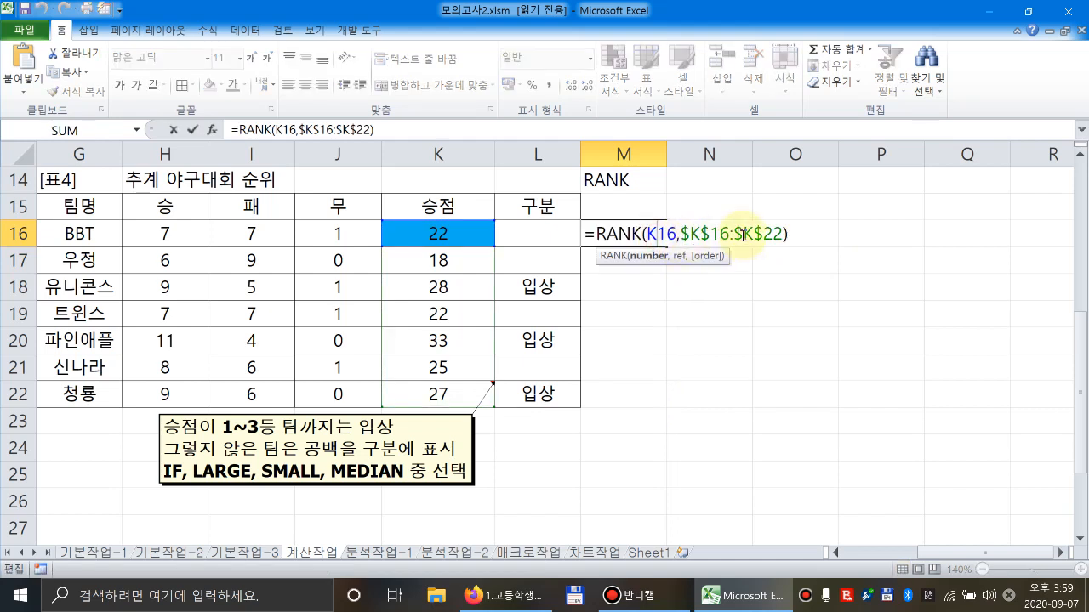
{"action": "left_click", "coordinate": [679, 256]}
{"action": "key", "text": "F4"}
{"action": "key", "text": "F4"}
{"action": "key", "text": "F4"}
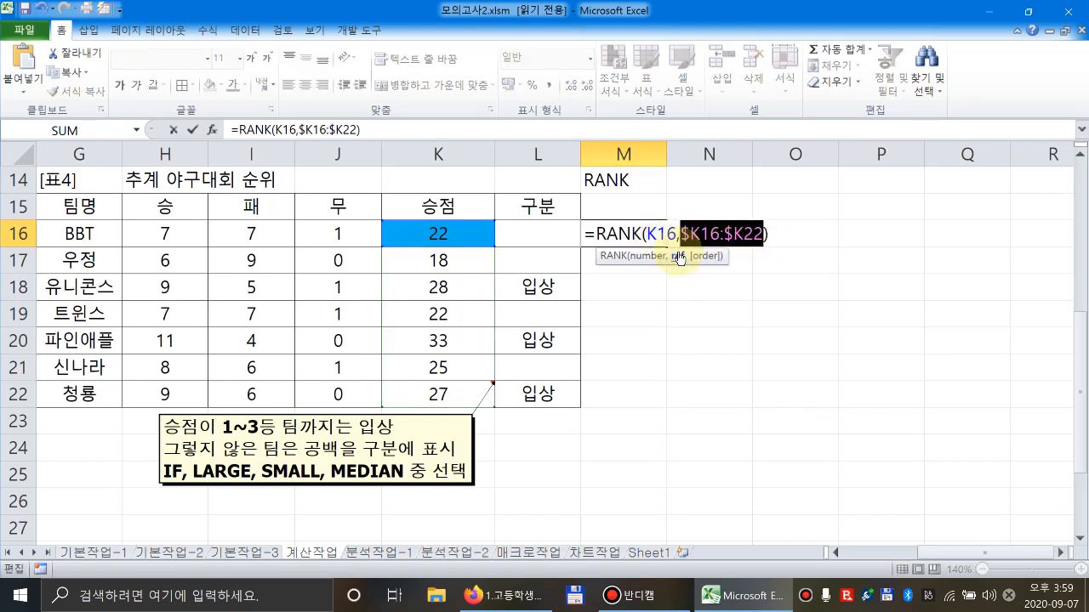
{"action": "key", "text": "Return"}
Fill the relative RANK formula from M16 down to M22 and check M18 and M21.
{"action": "left_click", "coordinate": [657, 236]}
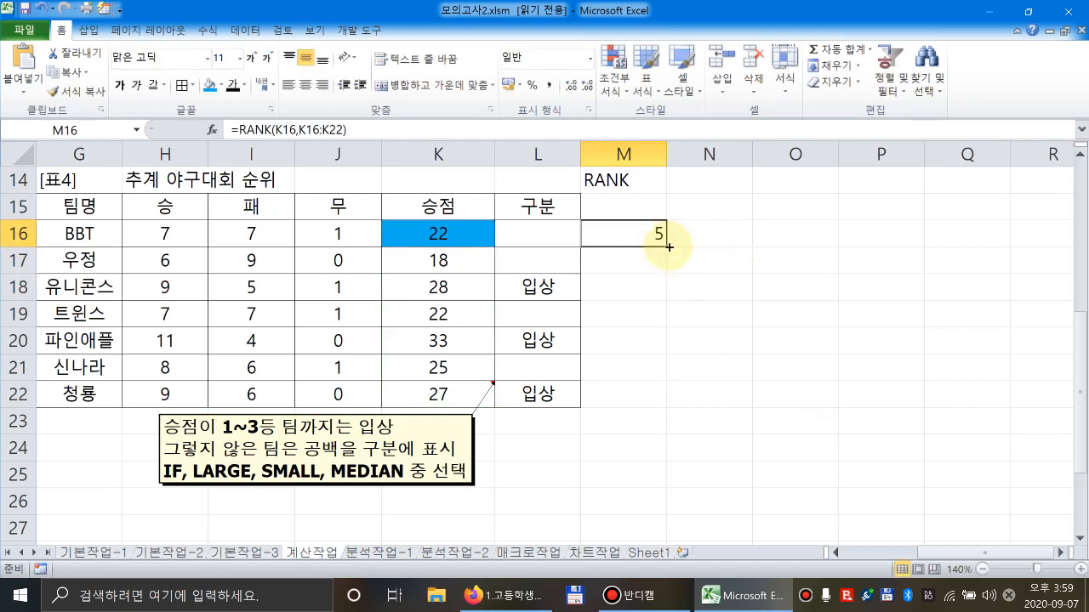
{"action": "left_click_drag", "start_coordinate": [666, 245], "coordinate": [632, 408]}
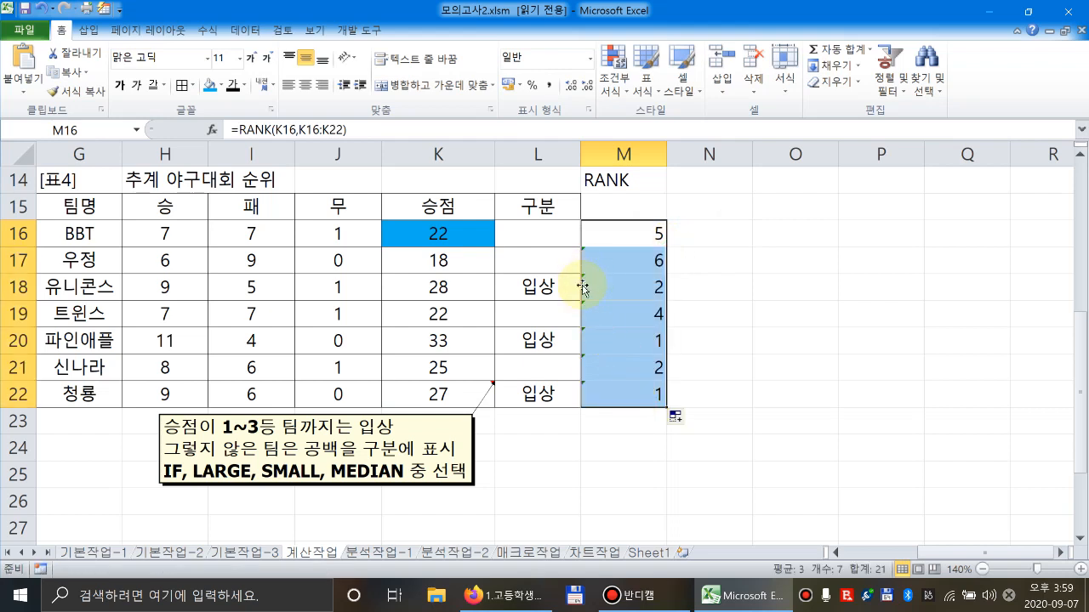
{"action": "left_click", "coordinate": [648, 291]}
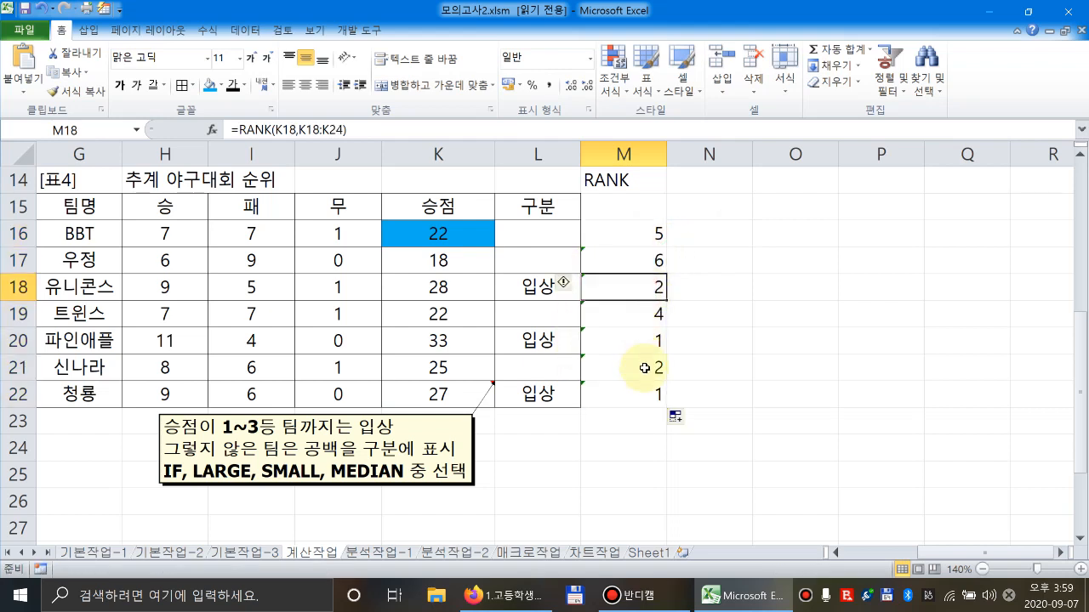
{"action": "left_click", "coordinate": [642, 366]}
Make the RANK range in M16 absolute again as $K$16:$K$22 and refill the formula down to M22.
{"action": "left_click", "coordinate": [662, 243]}
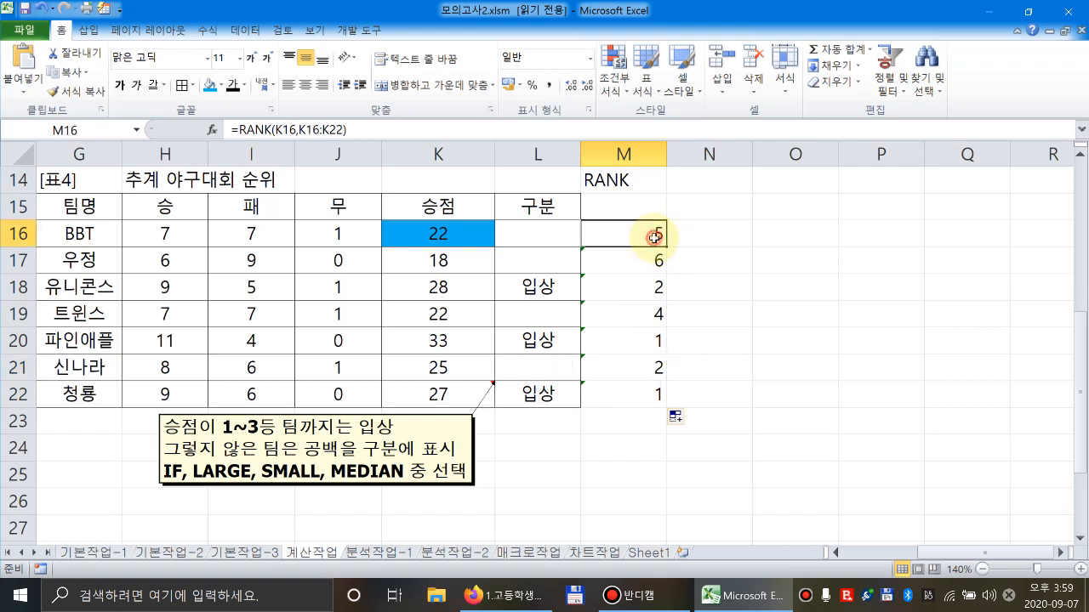
{"action": "double_click", "coordinate": [662, 243]}
{"action": "left_click", "coordinate": [680, 256]}
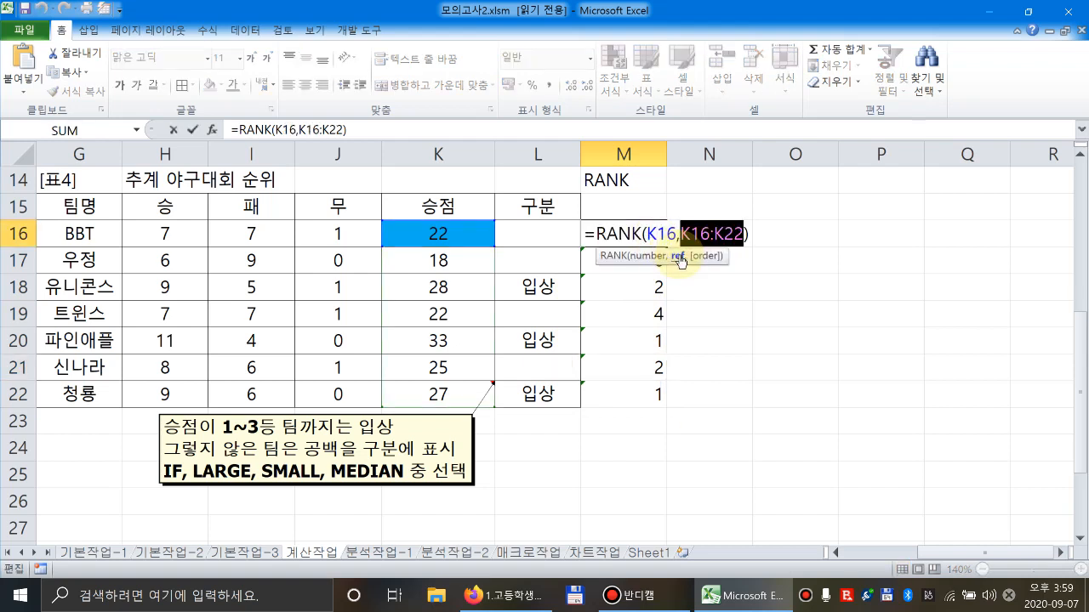
{"action": "key", "text": "F4"}
{"action": "key", "text": "Return"}
{"action": "left_click", "coordinate": [653, 235]}
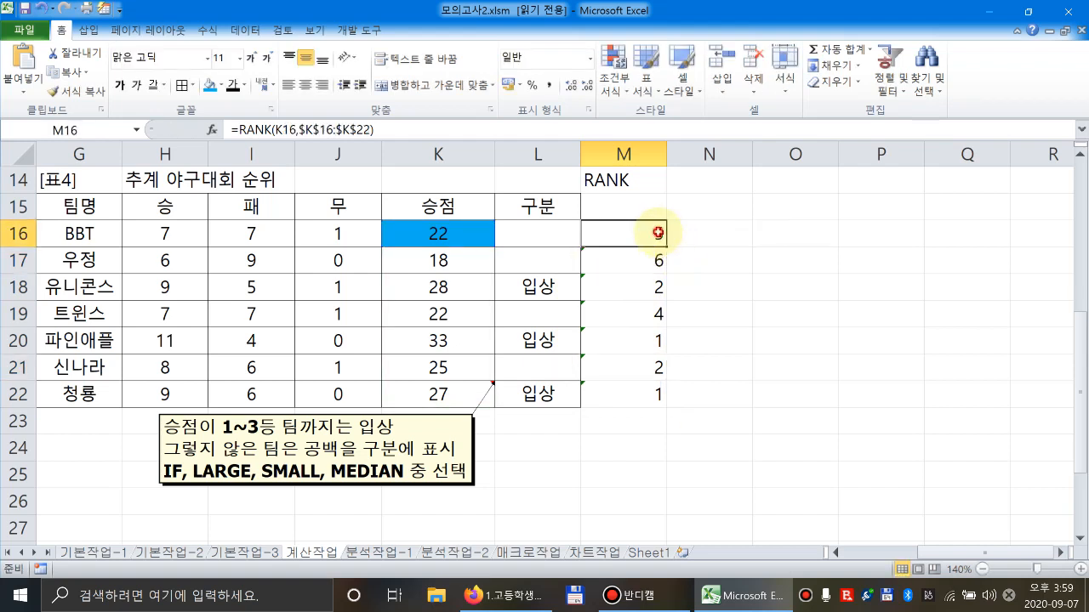
{"action": "left_click_drag", "start_coordinate": [666, 247], "coordinate": [656, 407]}
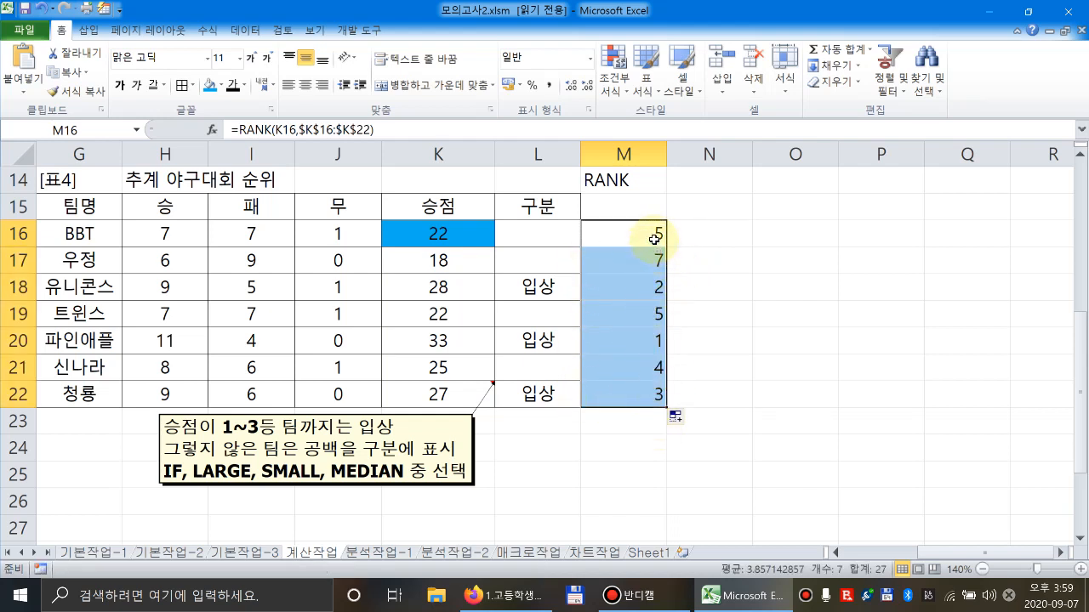
Extend M16 to =RANK(K16,$K$16:$K$22)<=3, fill it down to M22 and check M18, M20 and M22.
{"action": "double_click", "coordinate": [654, 239]}
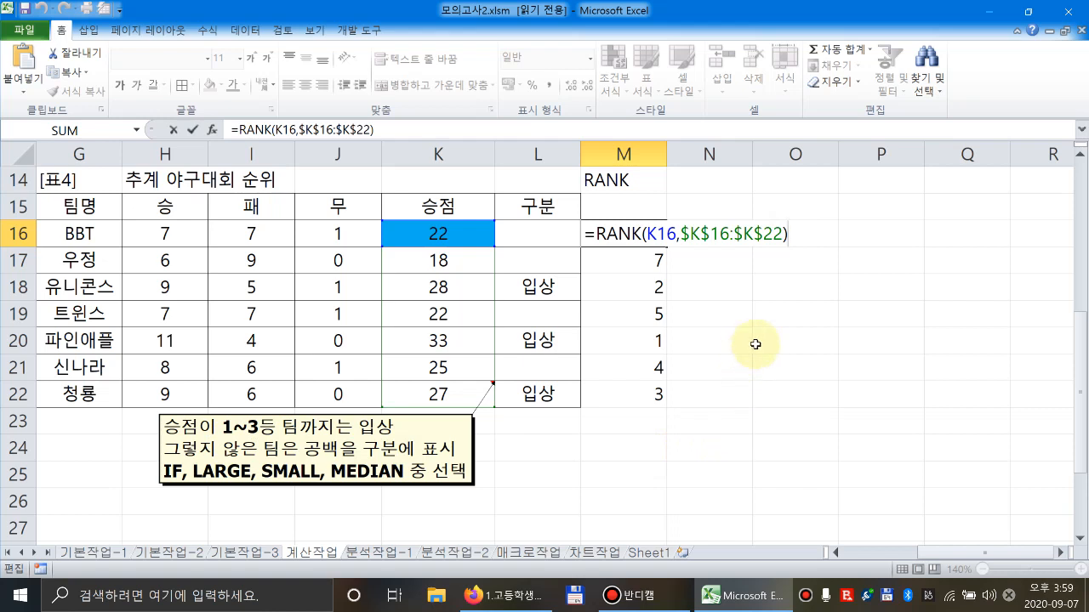
{"action": "type", "text": "<=3"}
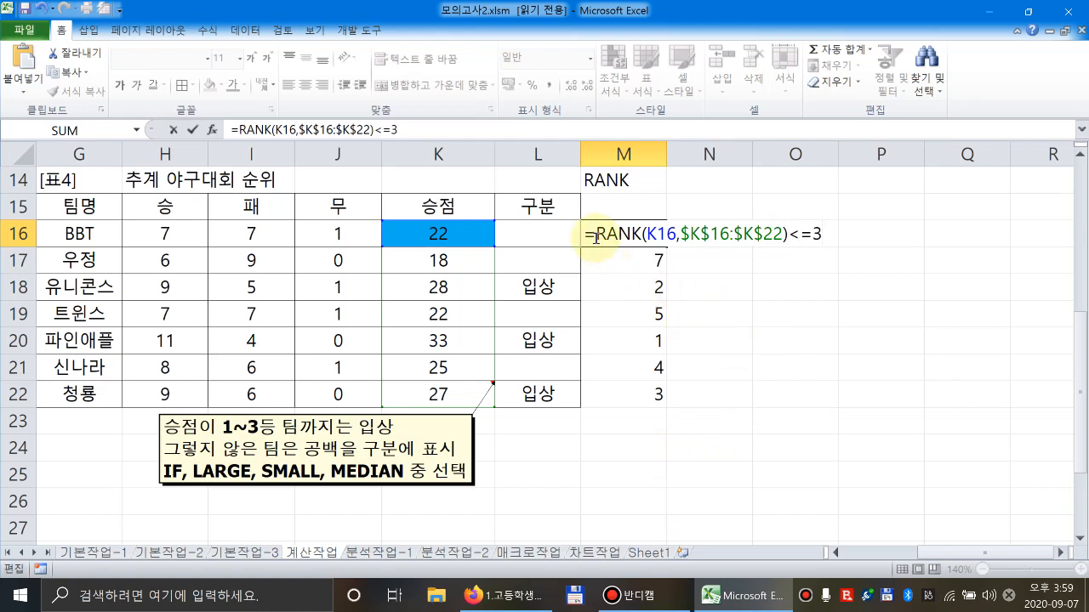
{"action": "left_click_drag", "start_coordinate": [595, 233], "coordinate": [785, 238]}
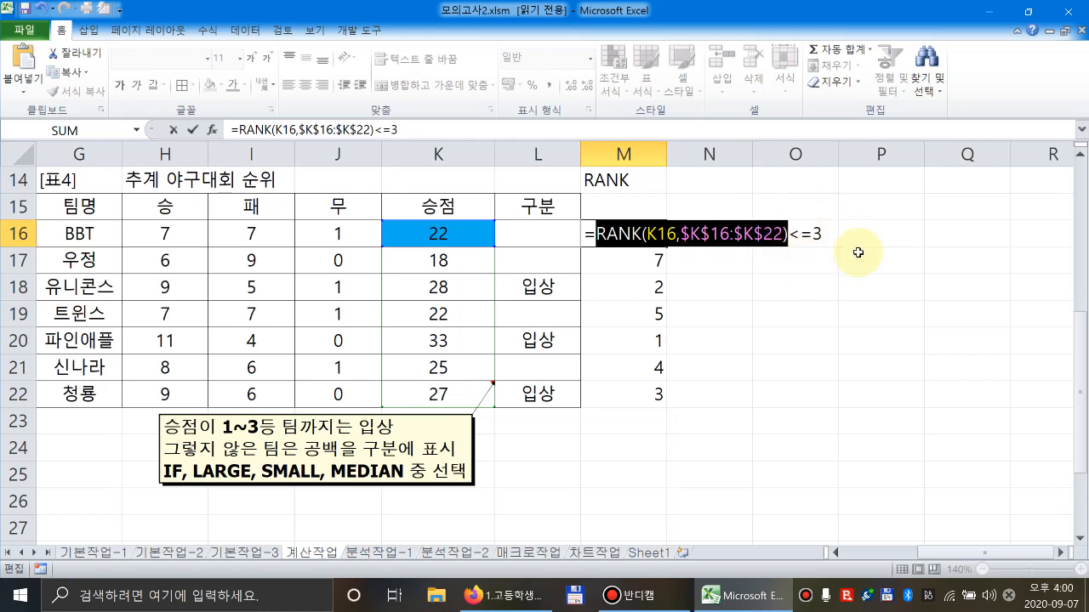
{"action": "key", "text": "Return"}
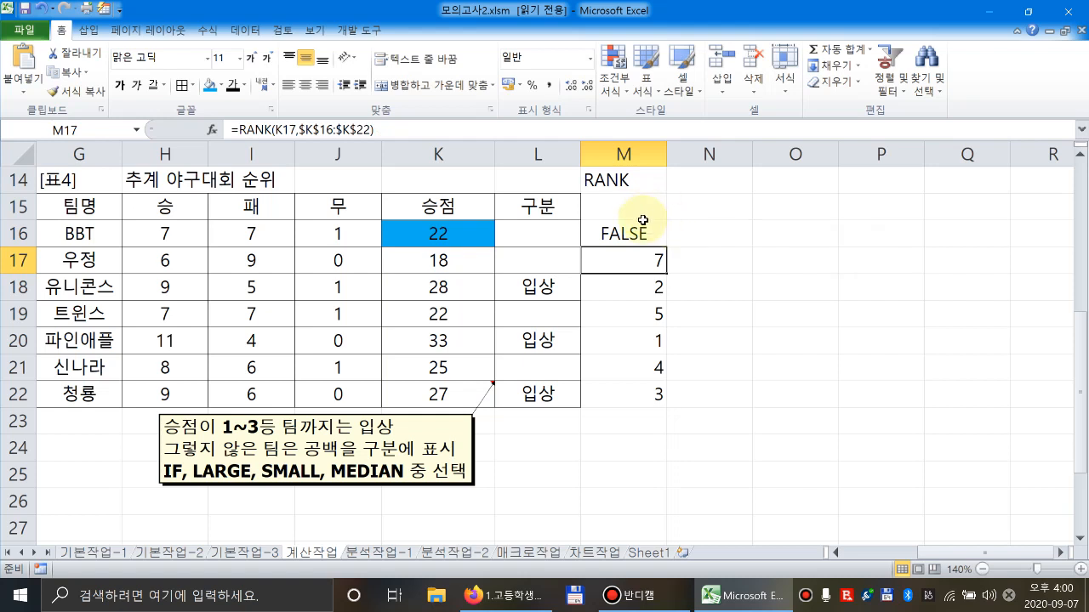
{"action": "left_click", "coordinate": [615, 233]}
{"action": "left_click_drag", "start_coordinate": [668, 244], "coordinate": [659, 395]}
{"action": "left_click", "coordinate": [621, 294]}
{"action": "left_click", "coordinate": [608, 342]}
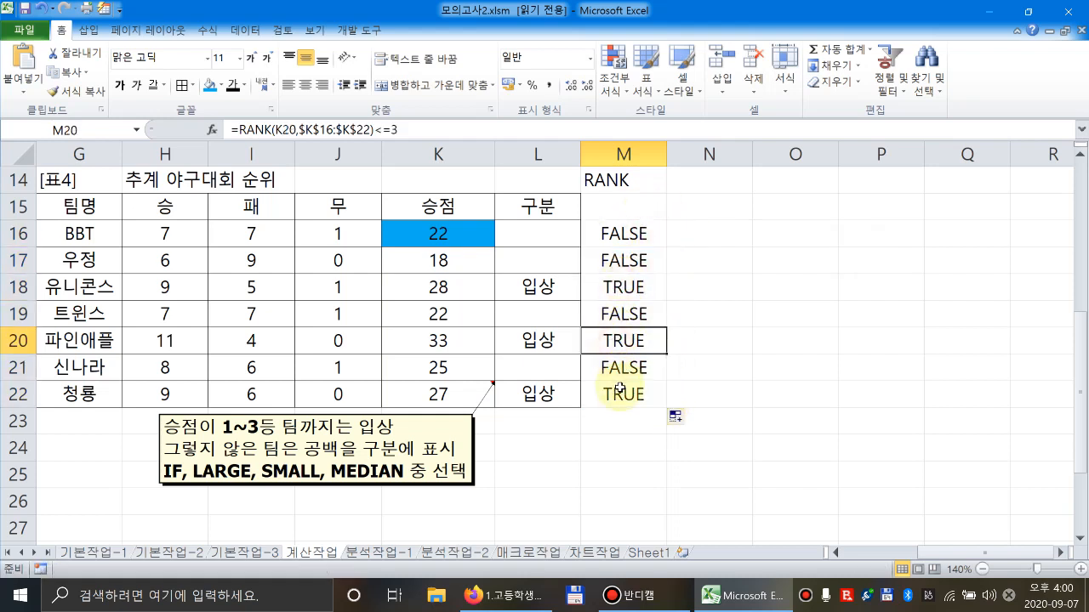
{"action": "left_click", "coordinate": [619, 393]}
Wrap M16's rank test in an IF that returns "입상" or blank: =IF(RANK(K16,$K$16:$K$22)<=3,"입상","").
{"action": "left_click", "coordinate": [602, 233]}
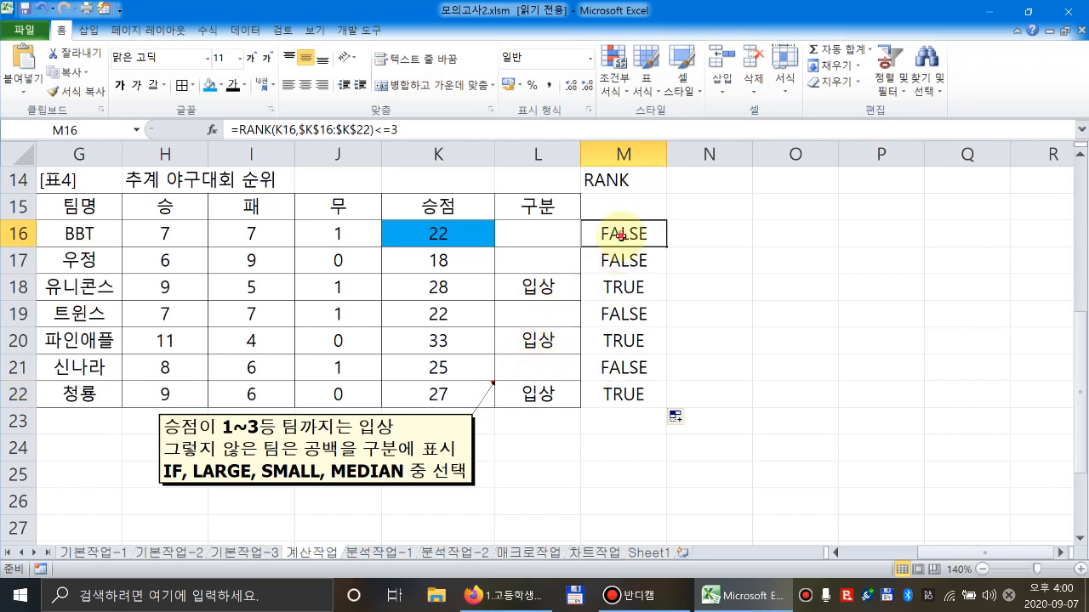
{"action": "double_click", "coordinate": [600, 233]}
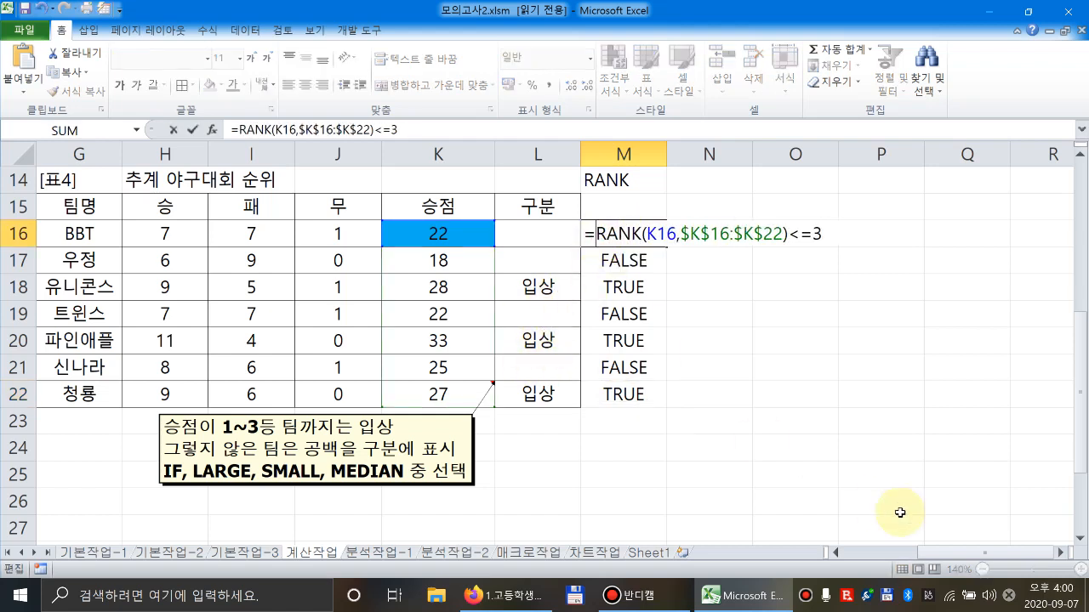
{"action": "type", "text": "IF("}
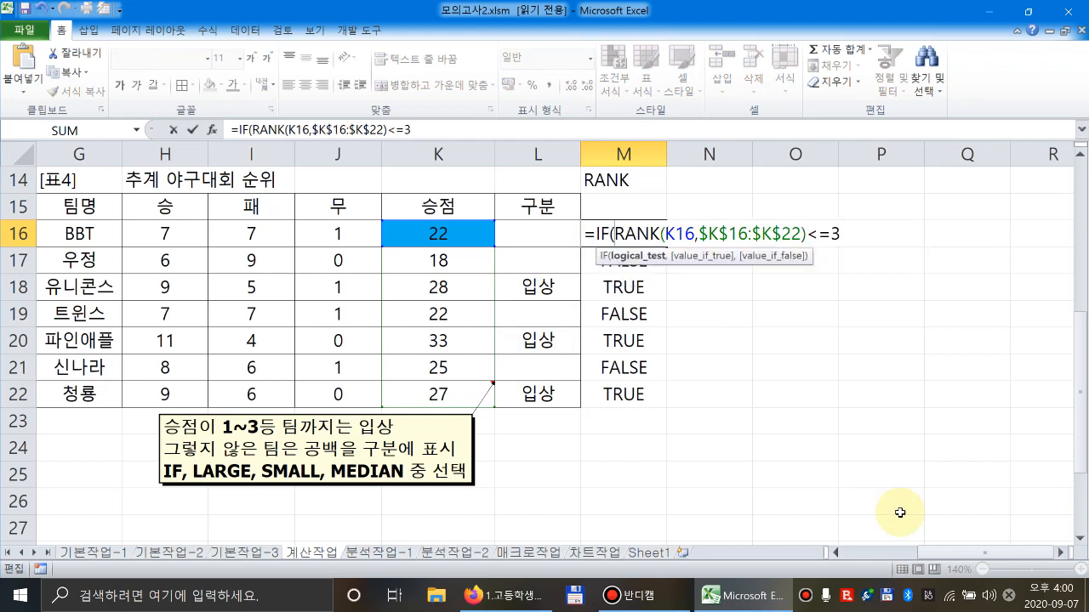
{"action": "left_click", "coordinate": [849, 234]}
{"action": "type", "text": ",\""}
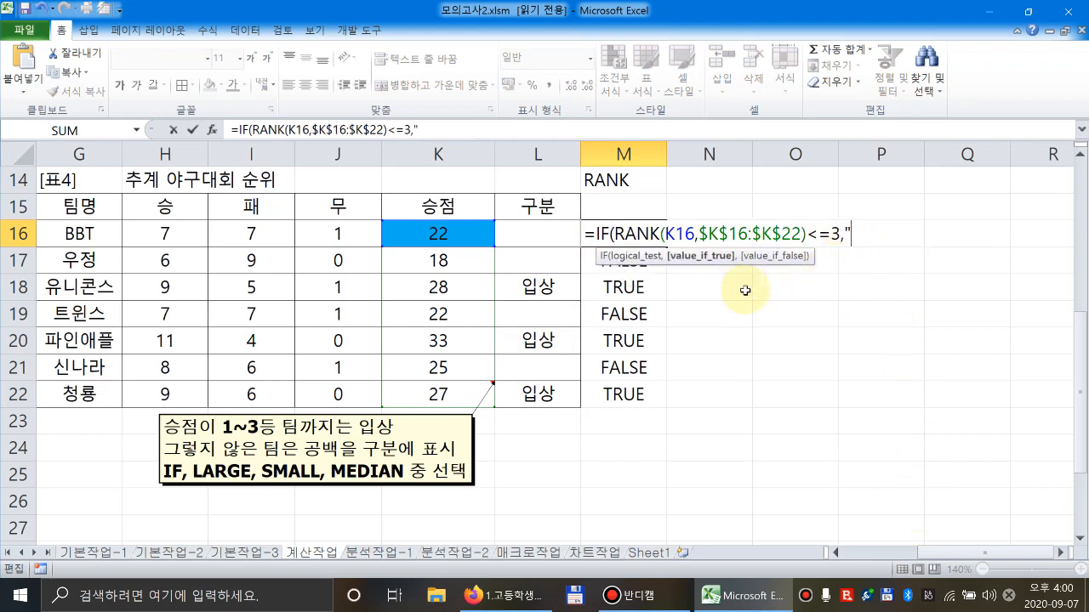
{"action": "type", "text": "입상\",\""}
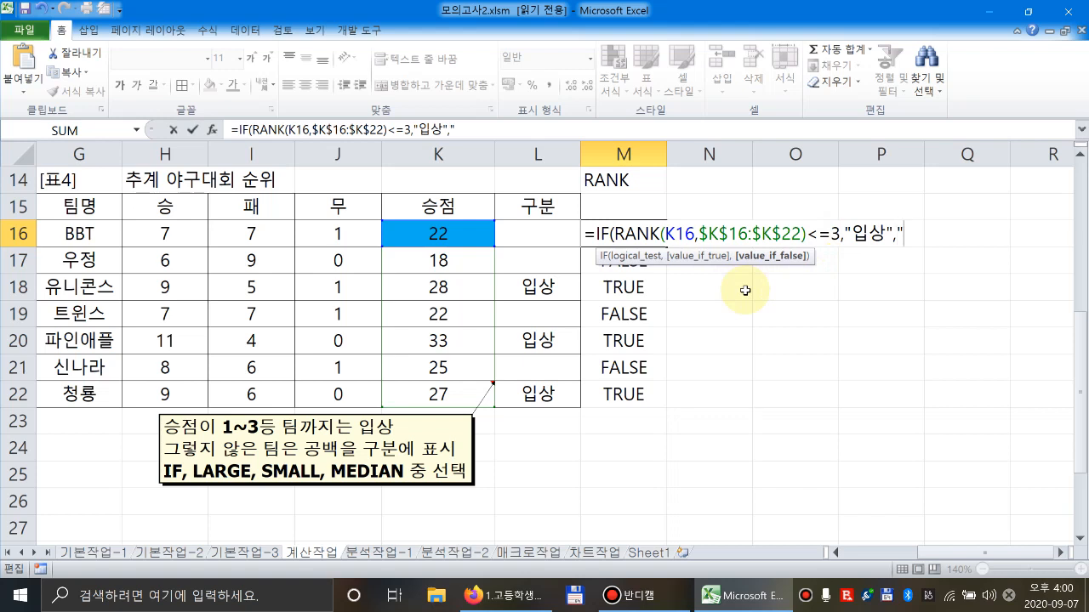
{"action": "type", "text": "\")"}
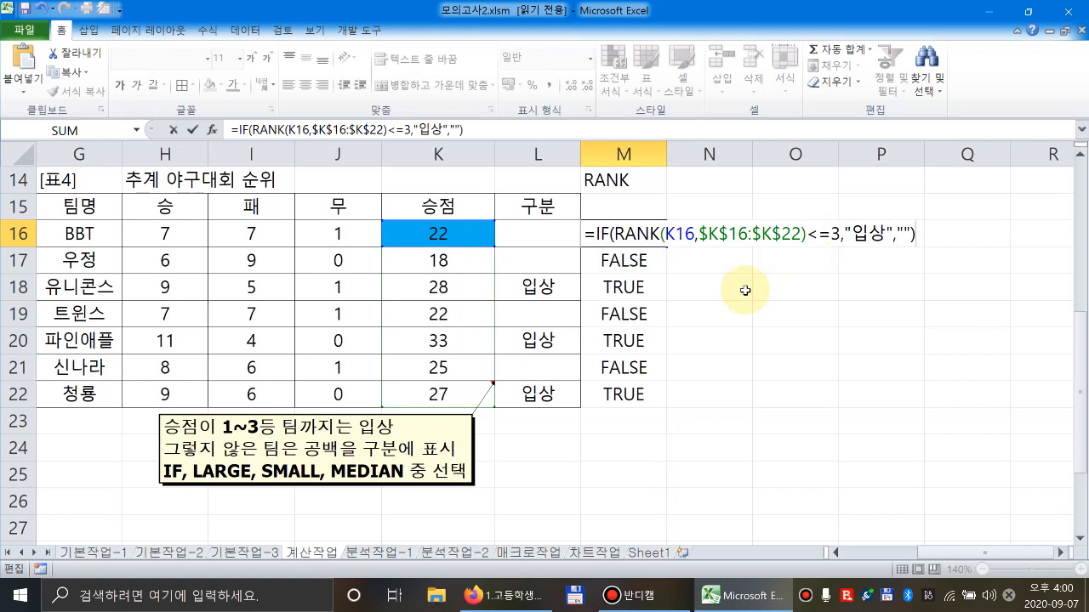
{"action": "key", "text": "Return"}
Fill the IF and RANK formula from M16 down to M22 and compare it with the LARGE version in L16.
{"action": "left_click", "coordinate": [653, 234]}
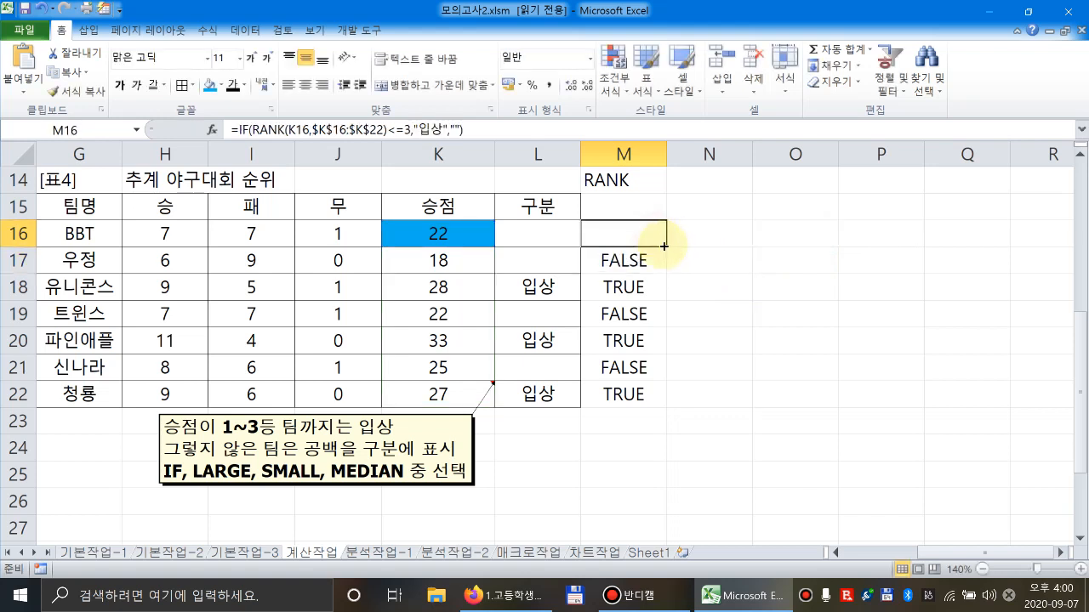
{"action": "left_click_drag", "start_coordinate": [667, 246], "coordinate": [655, 394]}
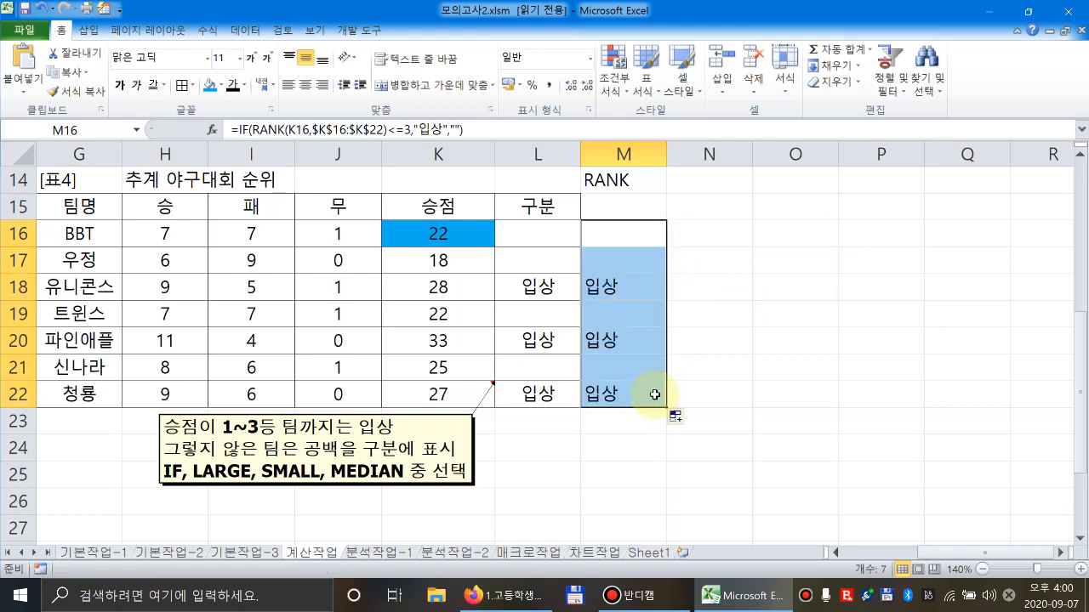
{"action": "left_click", "coordinate": [621, 235]}
{"action": "left_click", "coordinate": [547, 234]}
{"action": "left_click_drag", "start_coordinate": [633, 231], "coordinate": [637, 393]}
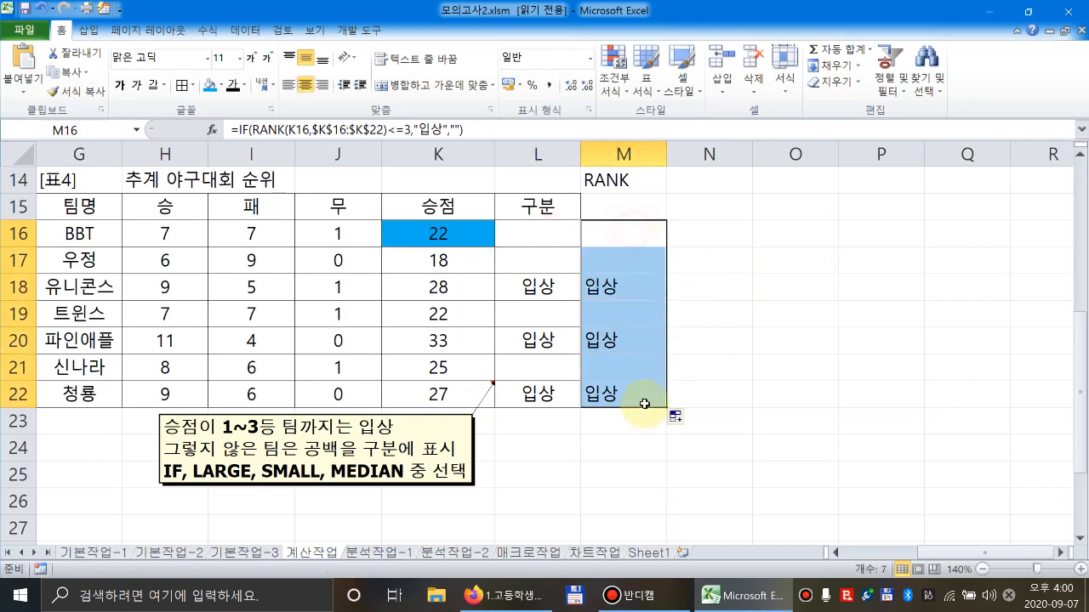
{"action": "left_click", "coordinate": [542, 234]}
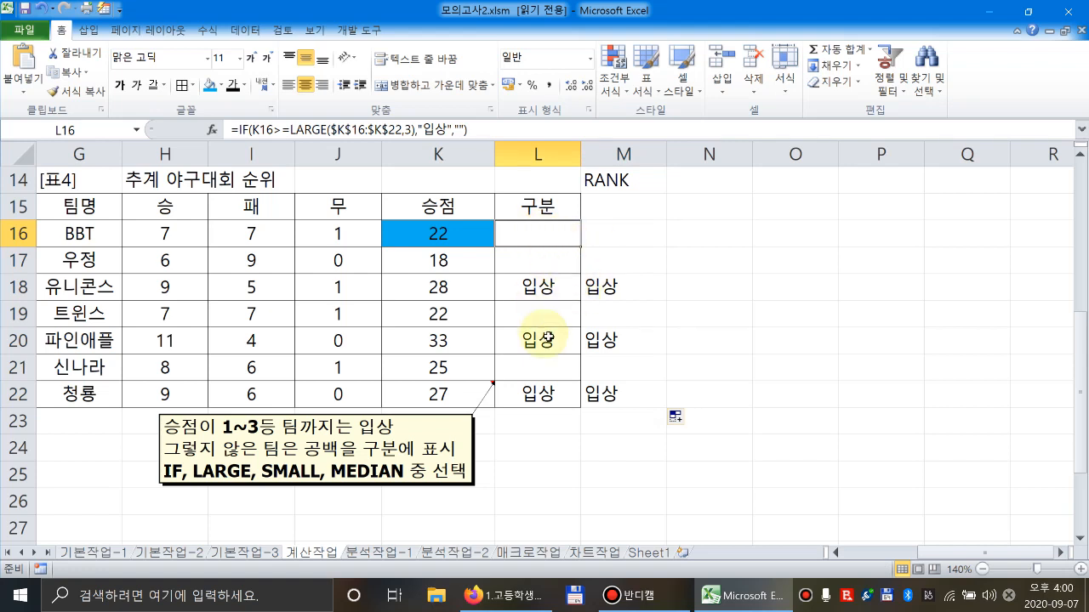
Compare the IF and RANK formula in M16 with the IF and LARGE formula in L16.
{"action": "left_click", "coordinate": [625, 234]}
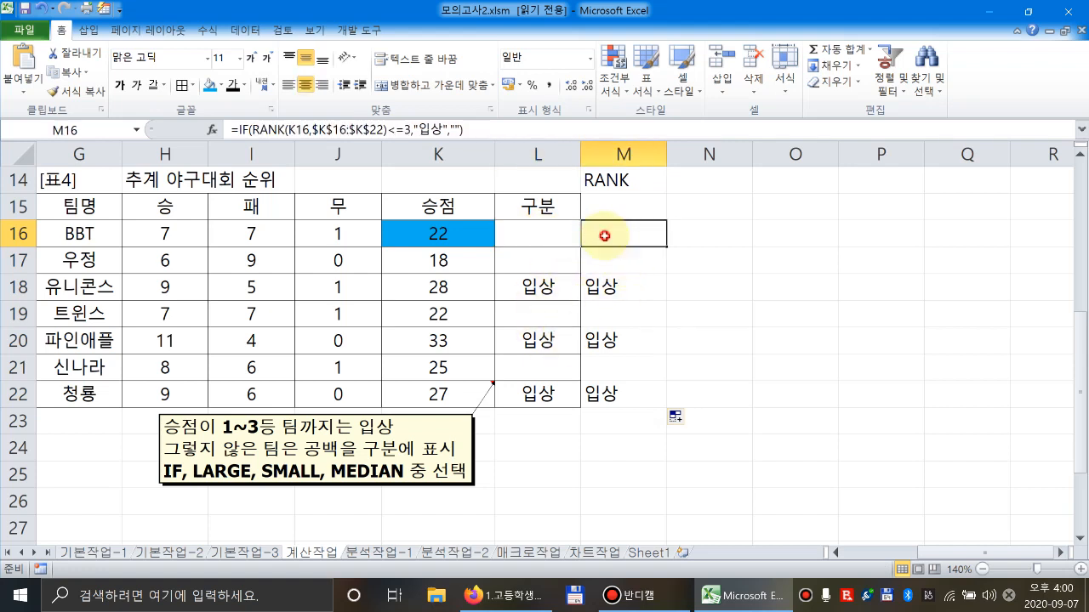
{"action": "left_click", "coordinate": [555, 234]}
{"action": "left_click", "coordinate": [603, 237]}
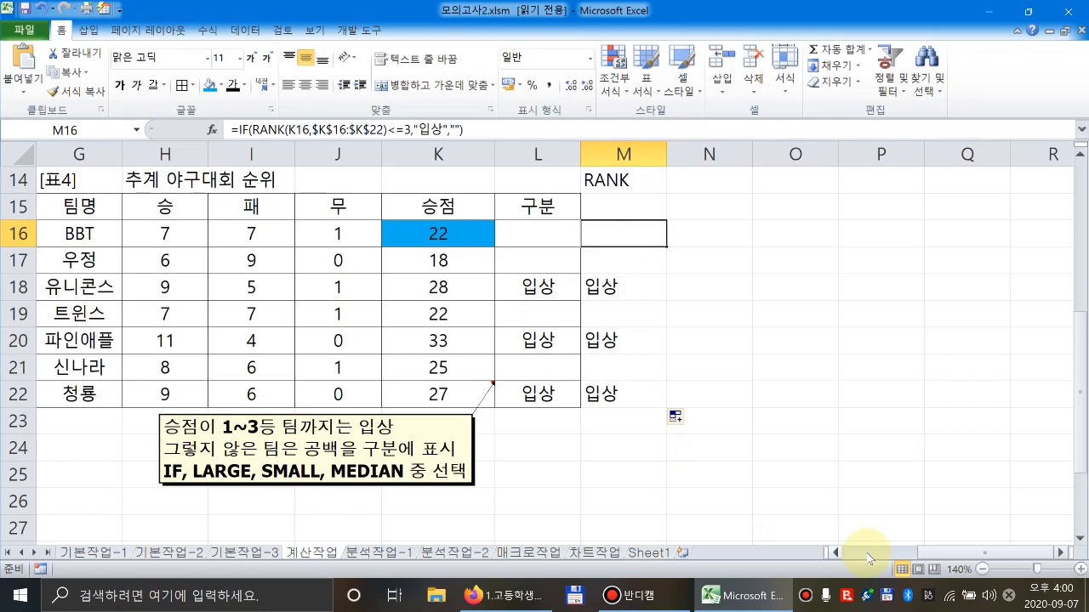
Go to [표5] on the 계산작업 sheet and examine the candidate functions in its note, from COUNT and COUNTIF to COUNTIFS.
{"action": "scroll", "coordinate": [868, 557], "scroll_direction": "left", "scroll_amount": 3}
{"action": "scroll", "coordinate": [709, 445], "scroll_direction": "down", "scroll_amount": 1}
{"action": "scroll", "coordinate": [712, 442], "scroll_direction": "up", "scroll_amount": 1}
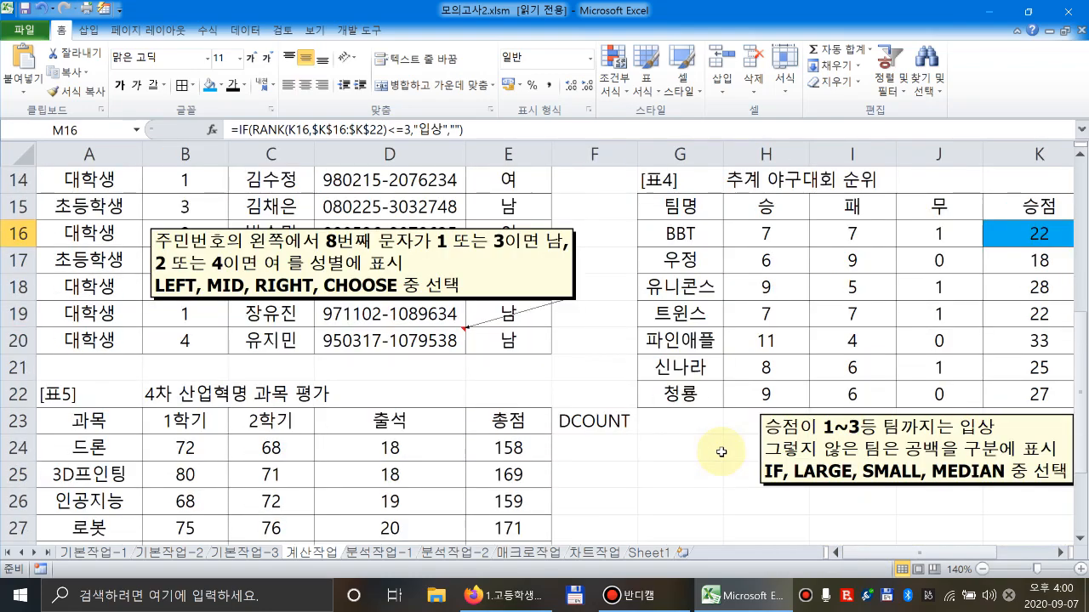
{"action": "scroll", "coordinate": [721, 452], "scroll_direction": "down", "scroll_amount": 4}
{"action": "scroll", "coordinate": [712, 449], "scroll_direction": "up", "scroll_amount": 1}
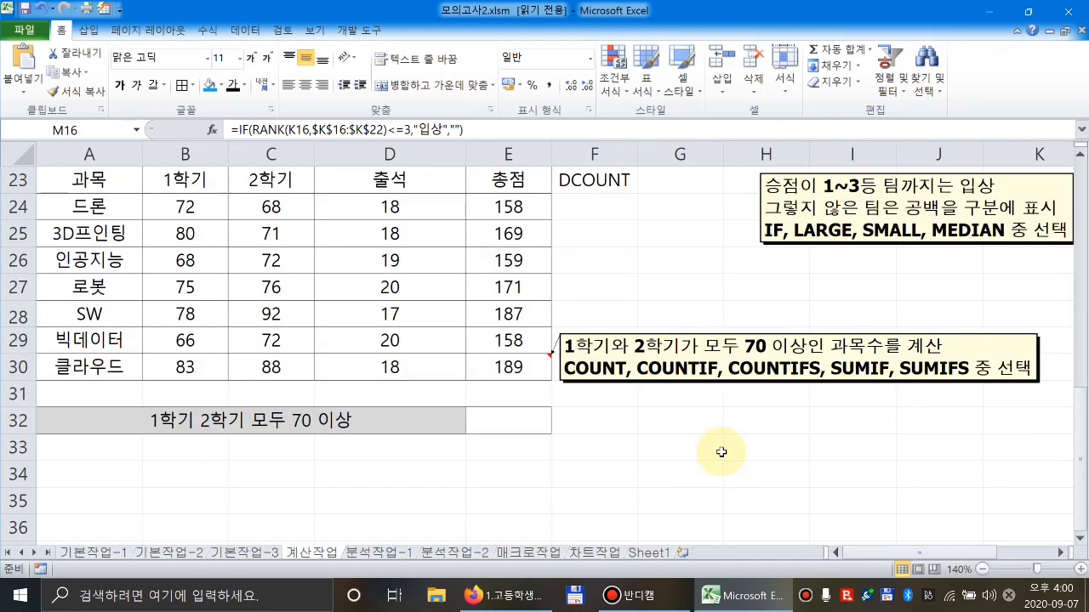
{"action": "left_click", "coordinate": [1079, 151]}
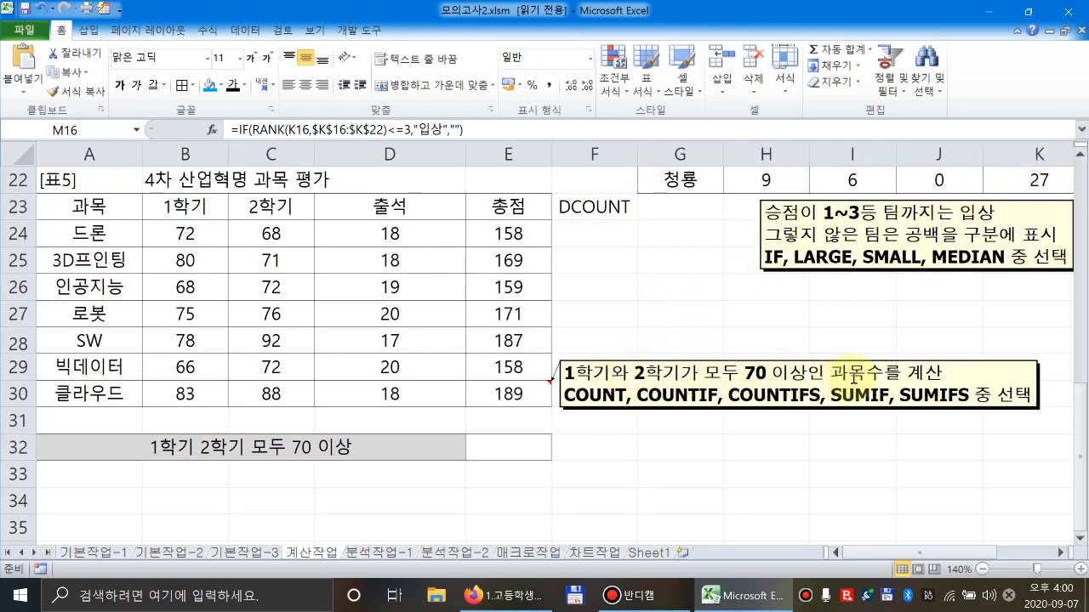
{"action": "left_click", "coordinate": [749, 381]}
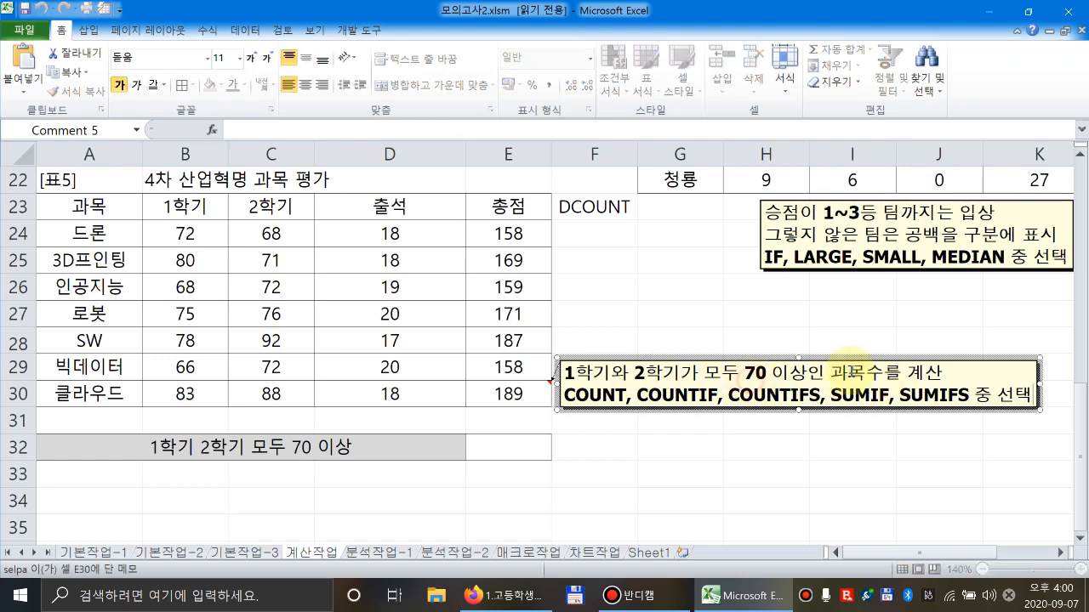
{"action": "left_click_drag", "start_coordinate": [634, 394], "coordinate": [571, 394]}
{"action": "double_click", "coordinate": [684, 396]}
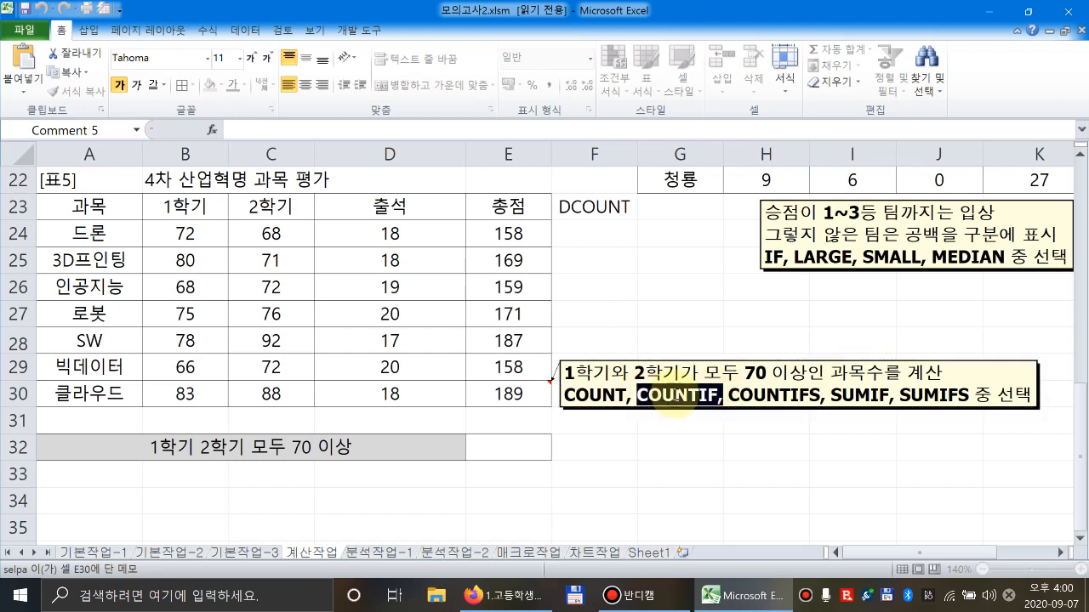
{"action": "left_click_drag", "start_coordinate": [806, 395], "coordinate": [553, 396]}
{"action": "left_click", "coordinate": [618, 391]}
Examine the note's condition on 1학기 and 2학기 to judge whether COUNTIF or COUNTIFS fits.
{"action": "left_click", "coordinate": [618, 374]}
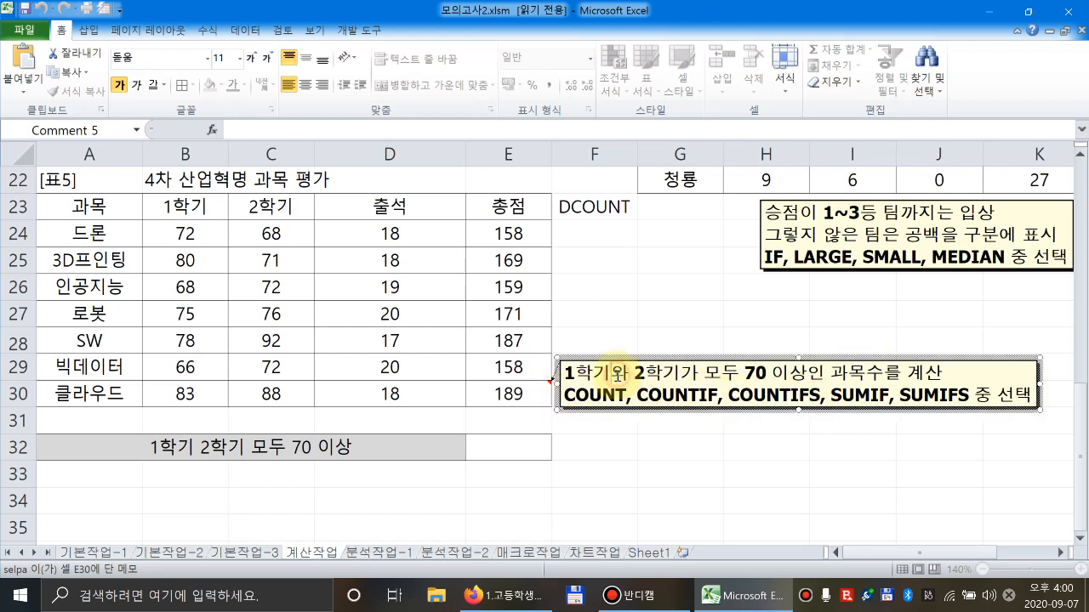
{"action": "left_click_drag", "start_coordinate": [620, 373], "coordinate": [800, 382]}
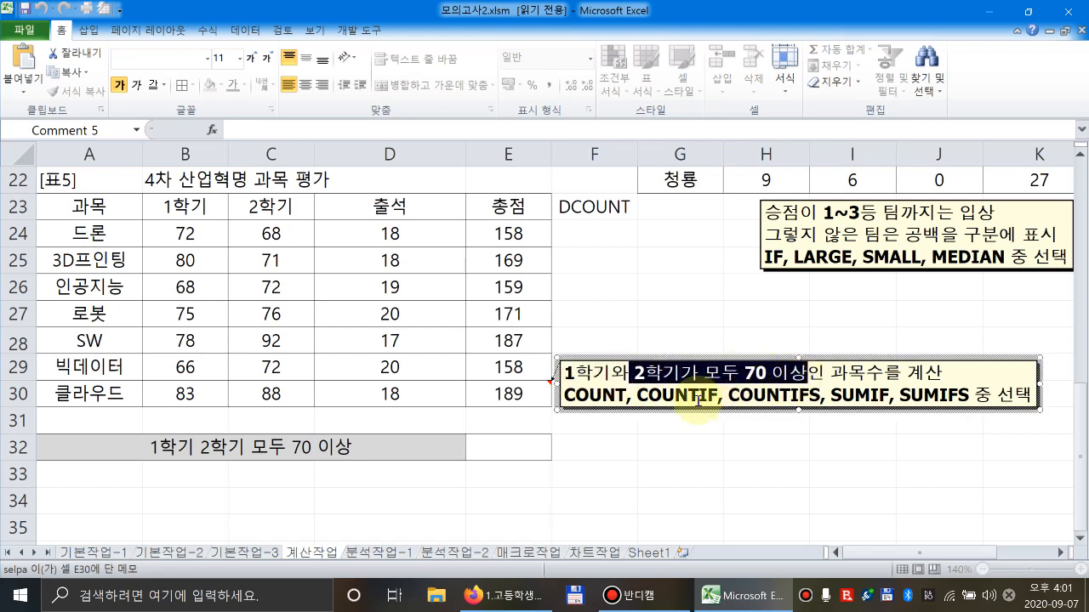
{"action": "left_click_drag", "start_coordinate": [699, 395], "coordinate": [822, 397]}
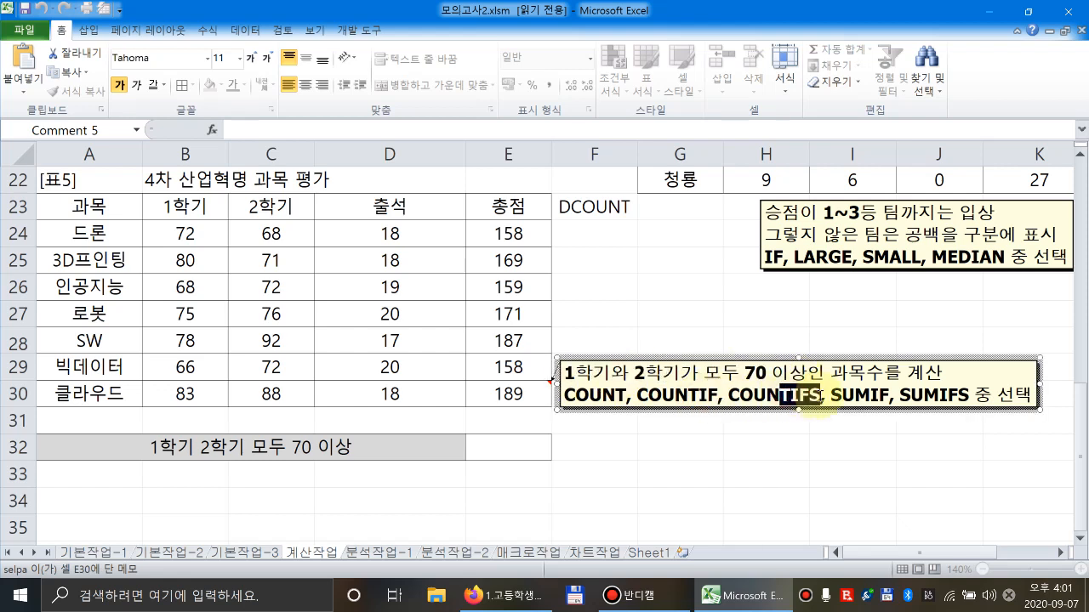
{"action": "left_click", "coordinate": [639, 383]}
{"action": "left_click_drag", "start_coordinate": [643, 379], "coordinate": [698, 375]}
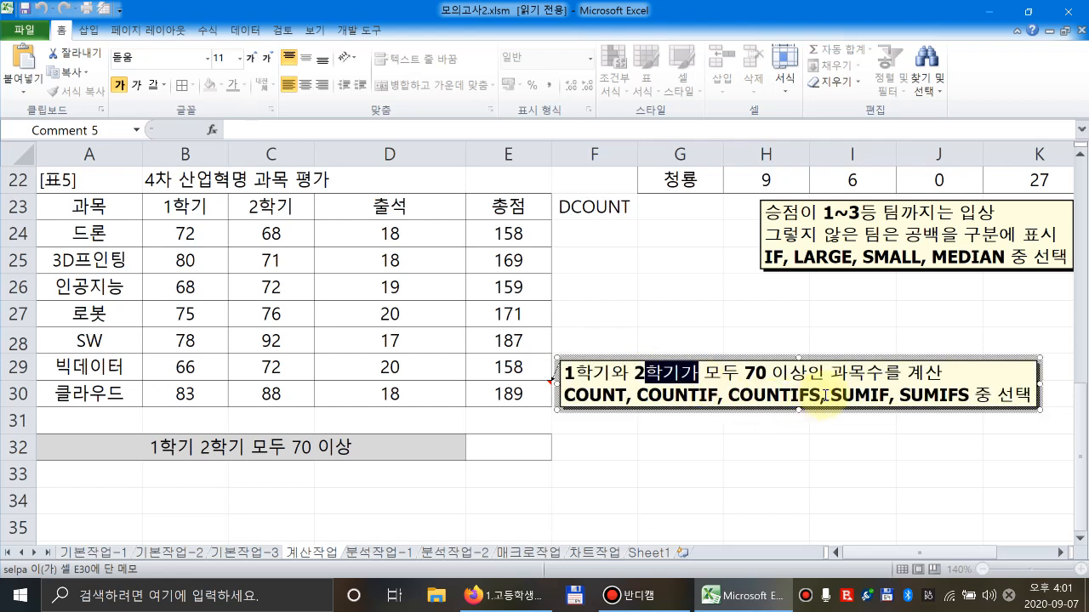
{"action": "left_click_drag", "start_coordinate": [821, 396], "coordinate": [727, 396]}
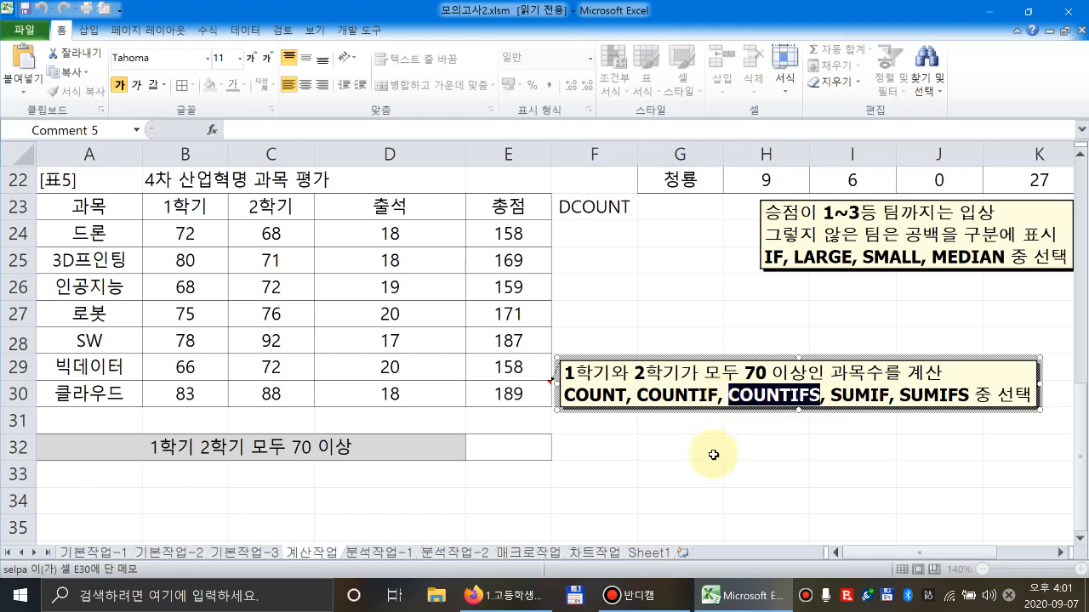
{"action": "left_click", "coordinate": [676, 390]}
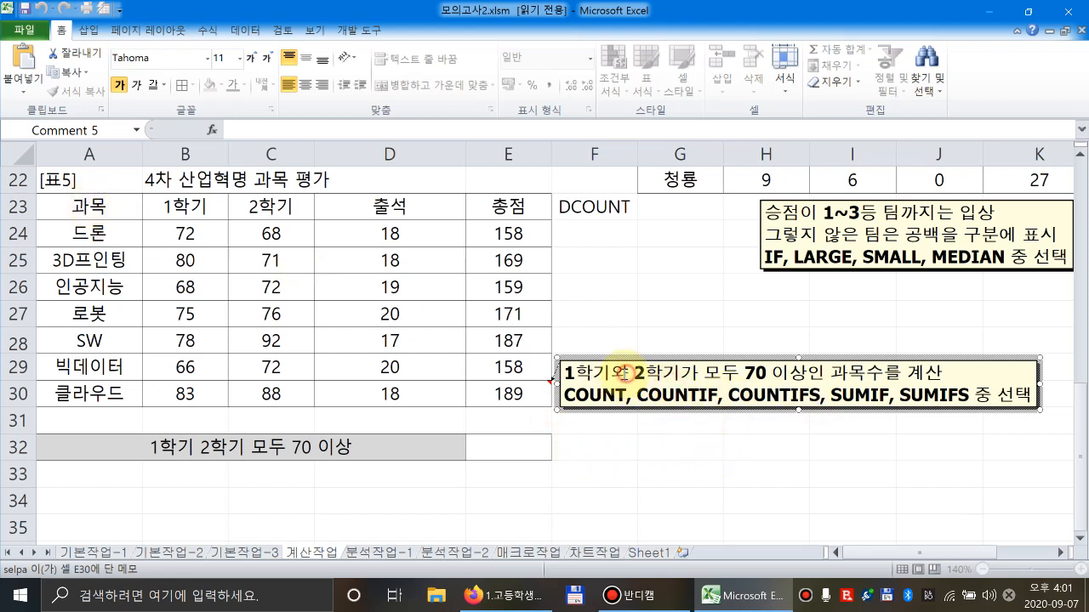
Fill the 1학기 scores in B24:B30 with yellow.
{"action": "left_click_drag", "start_coordinate": [184, 233], "coordinate": [194, 395]}
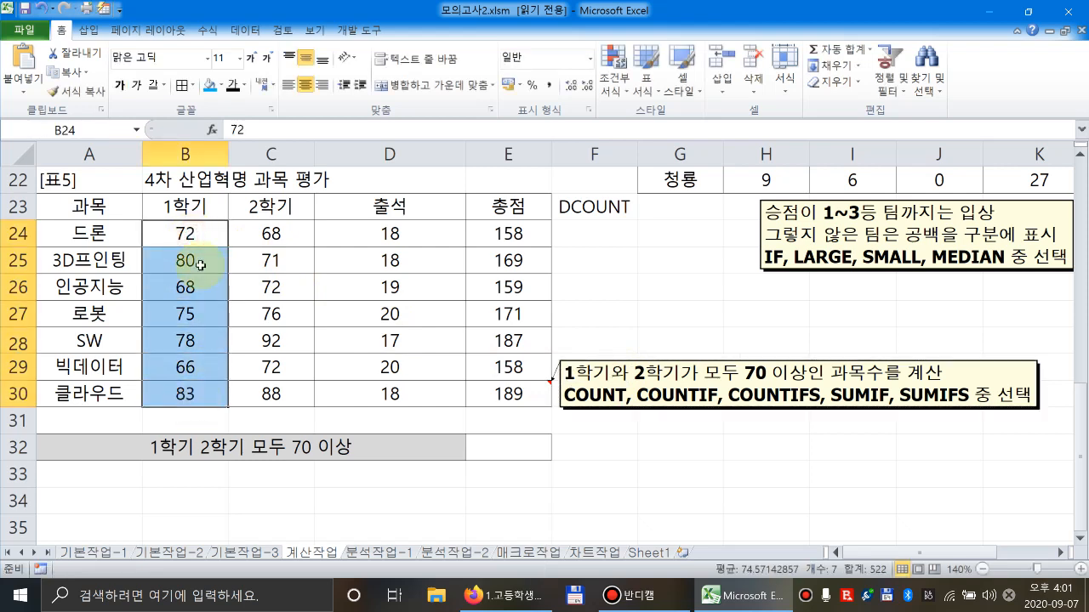
{"action": "left_click", "coordinate": [222, 85]}
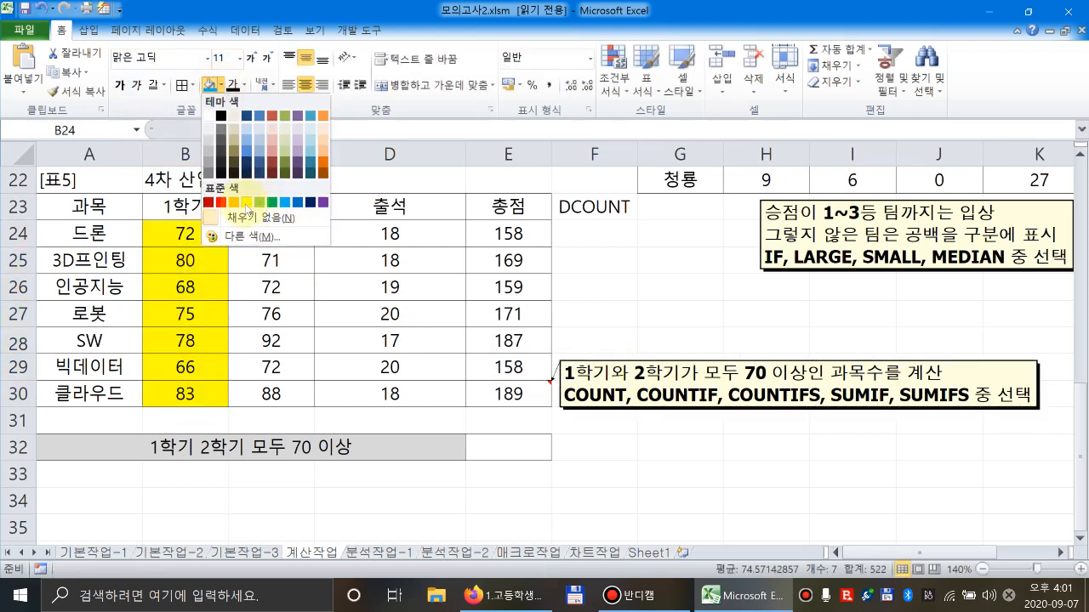
{"action": "left_click", "coordinate": [249, 202]}
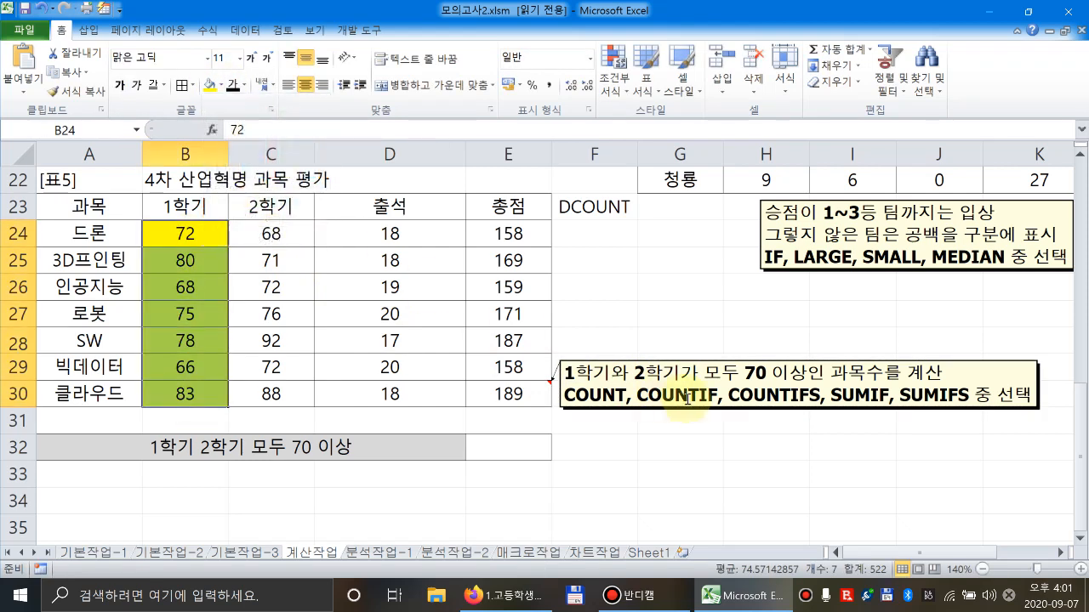
Fill the 2학기 scores in C24:C30 with light green.
{"action": "left_click", "coordinate": [698, 374]}
{"action": "left_click_drag", "start_coordinate": [697, 373], "coordinate": [619, 372]}
{"action": "left_click_drag", "start_coordinate": [287, 230], "coordinate": [288, 395]}
{"action": "left_click", "coordinate": [222, 86]}
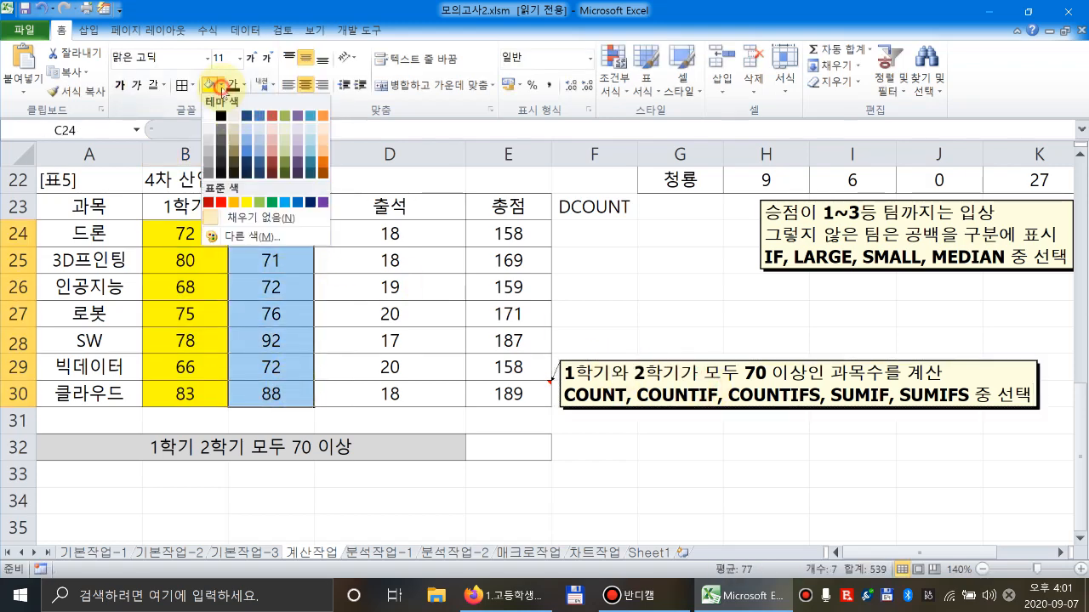
{"action": "left_click", "coordinate": [264, 204]}
Check the 70 이상 condition in the [표5] note and start a COUNTIFS formula in E32.
{"action": "left_click", "coordinate": [747, 374]}
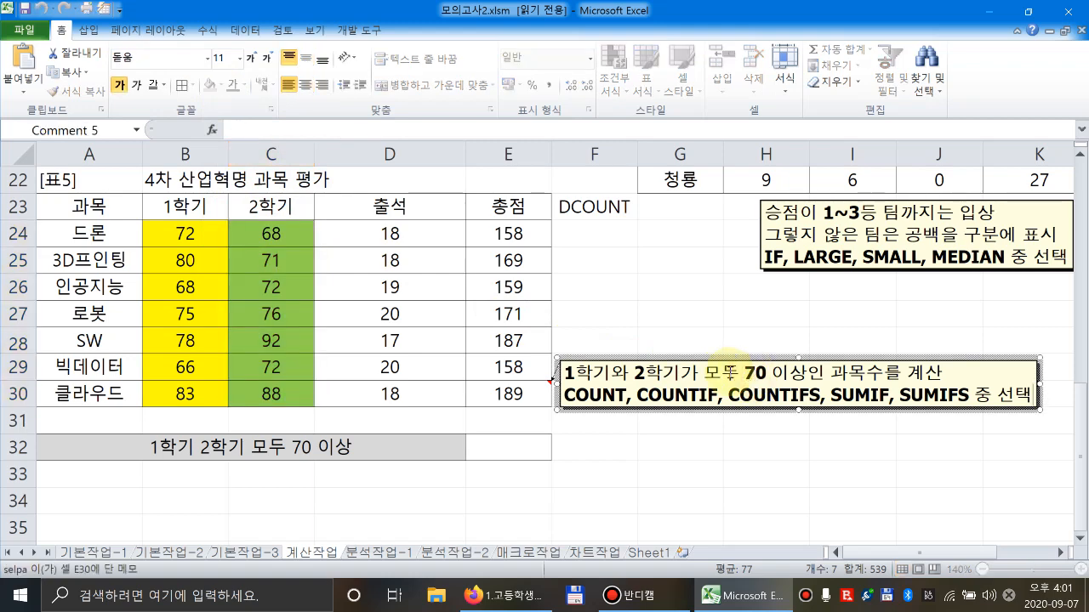
{"action": "left_click", "coordinate": [508, 450]}
{"action": "type", "text": "=C"}
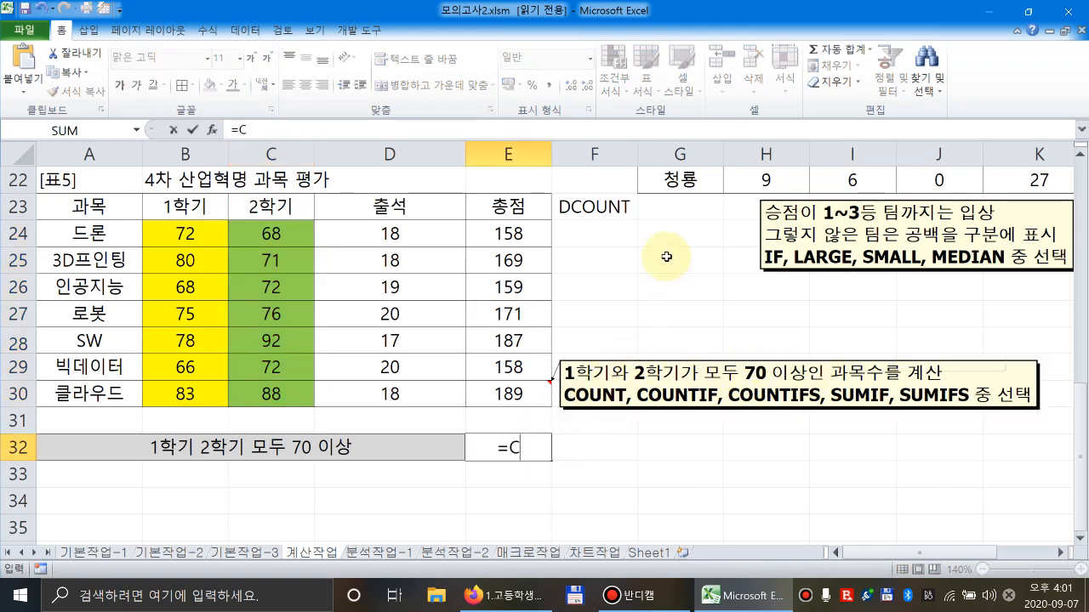
{"action": "type", "text": "OU"}
{"action": "key", "text": "Down"}
{"action": "key", "text": "Down"}
{"action": "key", "text": "Down"}
{"action": "key", "text": "Down"}
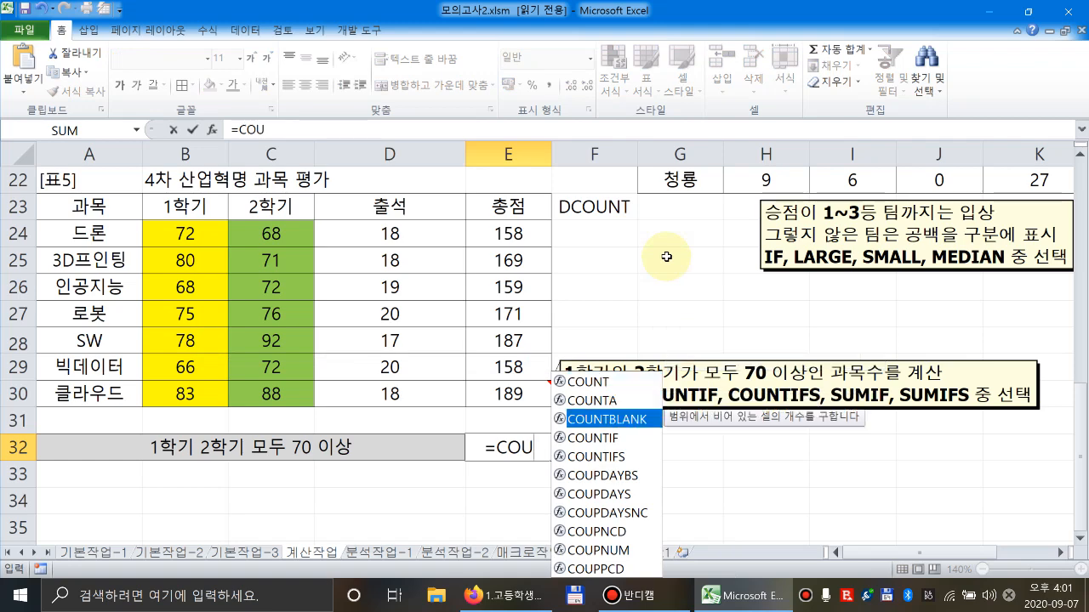
{"action": "key", "text": "Tab"}
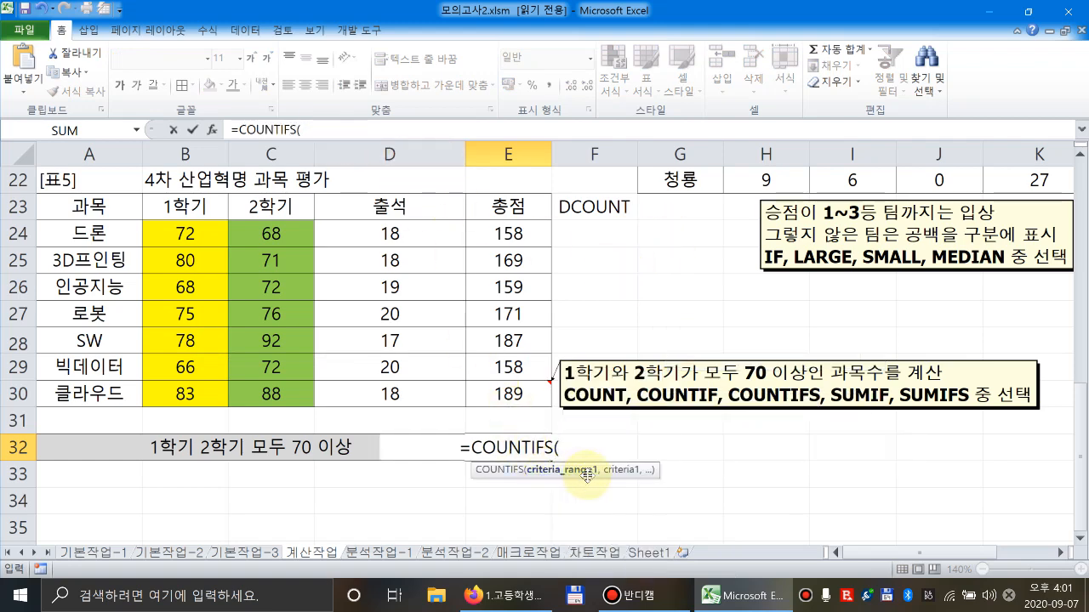
Enter placeholder arguments in E32's formula so it reads =COUNTIFS(조건범위1,조건1,조건범위2,조건2).
{"action": "type", "text": "조건범위1"}
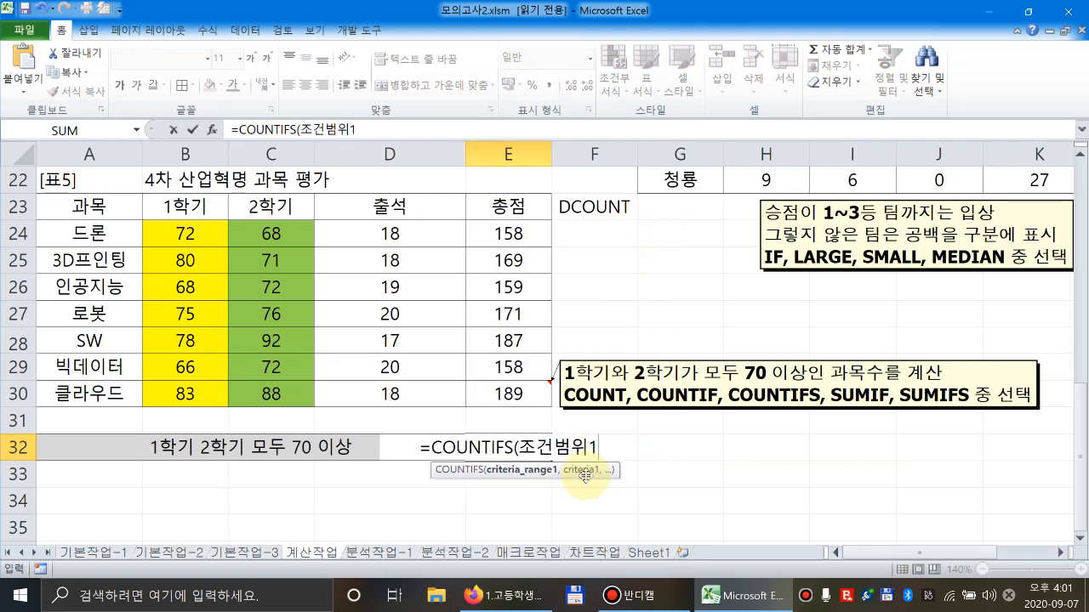
{"action": "type", "text": ","}
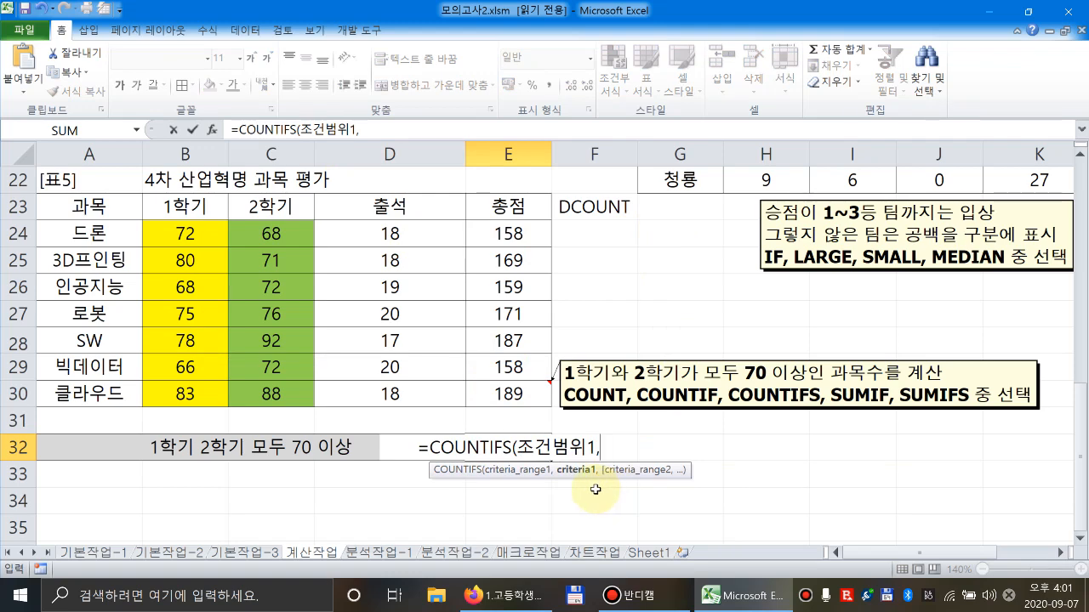
{"action": "type", "text": "조건1"}
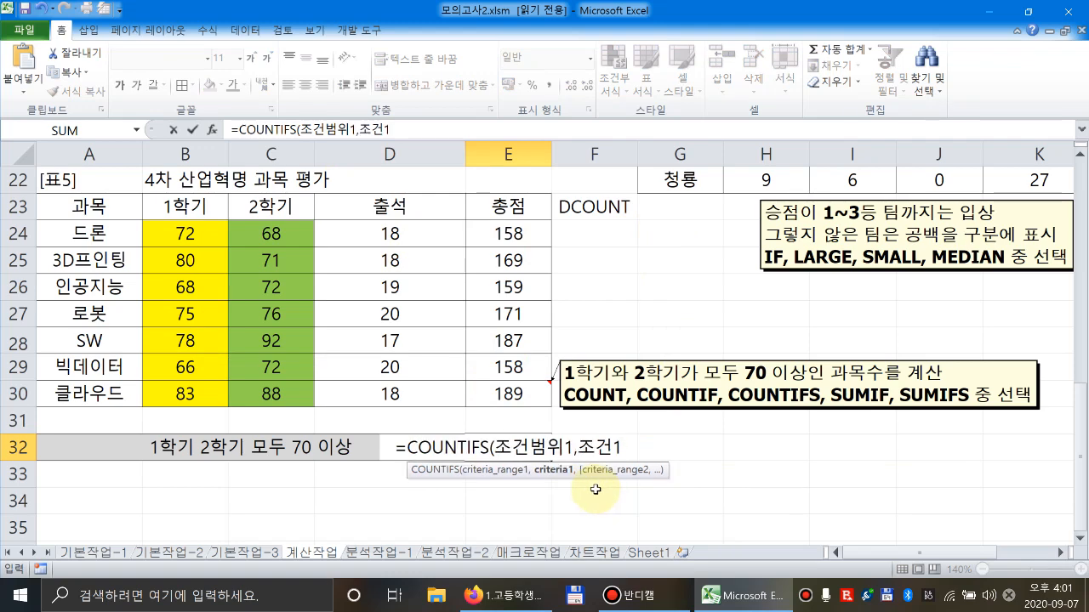
{"action": "type", "text": ","}
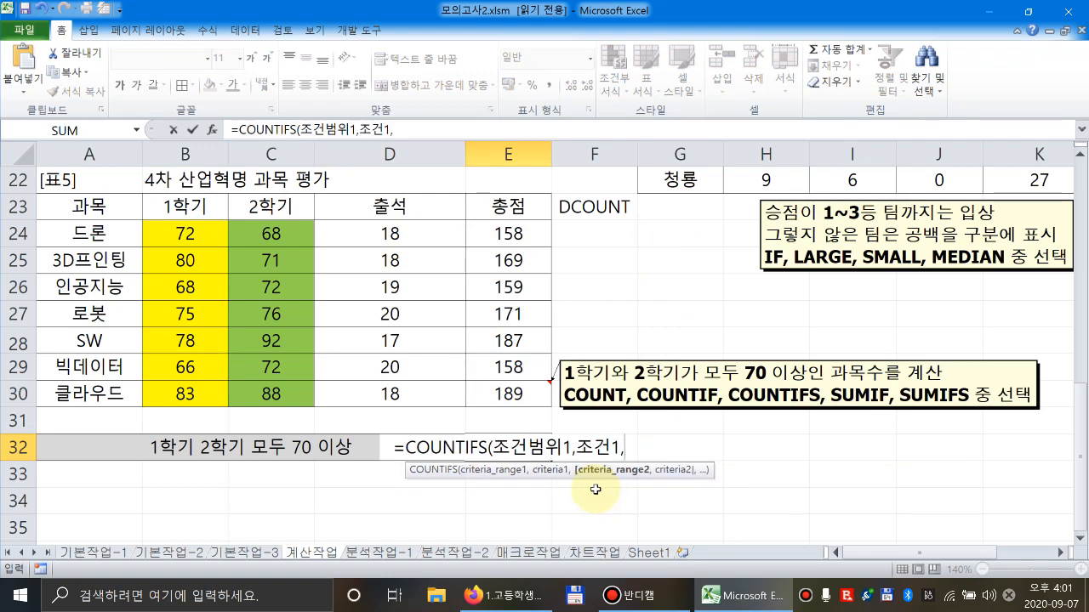
{"action": "type", "text": "조건범위"}
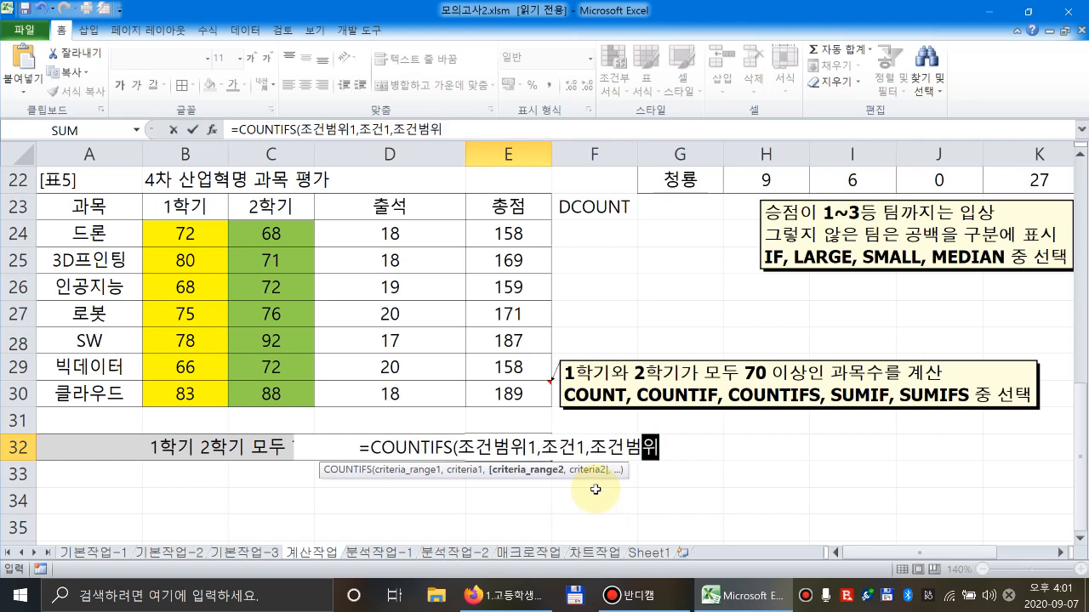
{"action": "type", "text": "2"}
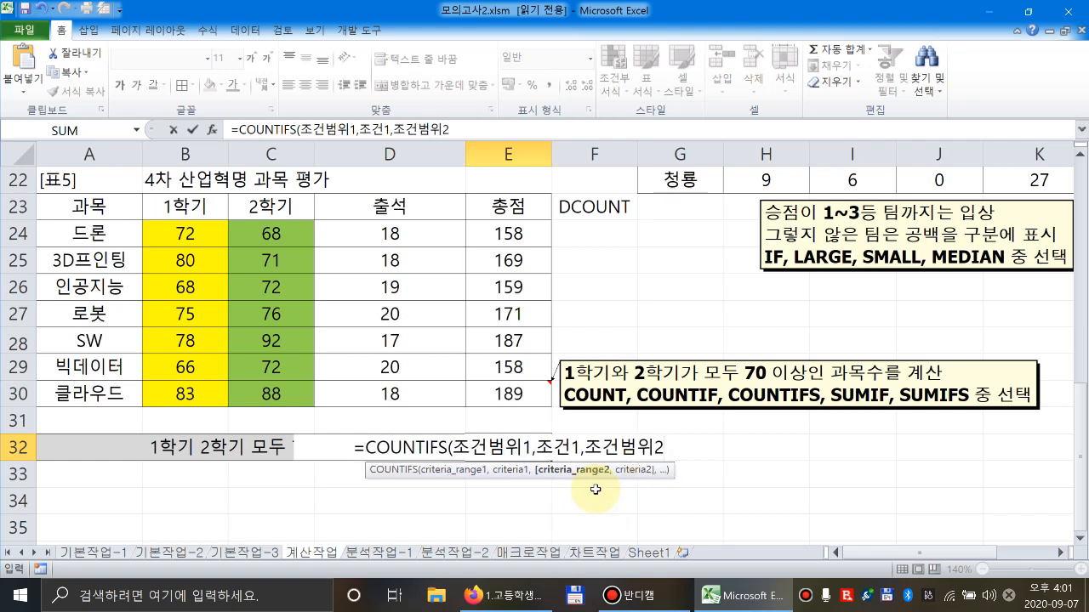
{"action": "type", "text": ",조건2"}
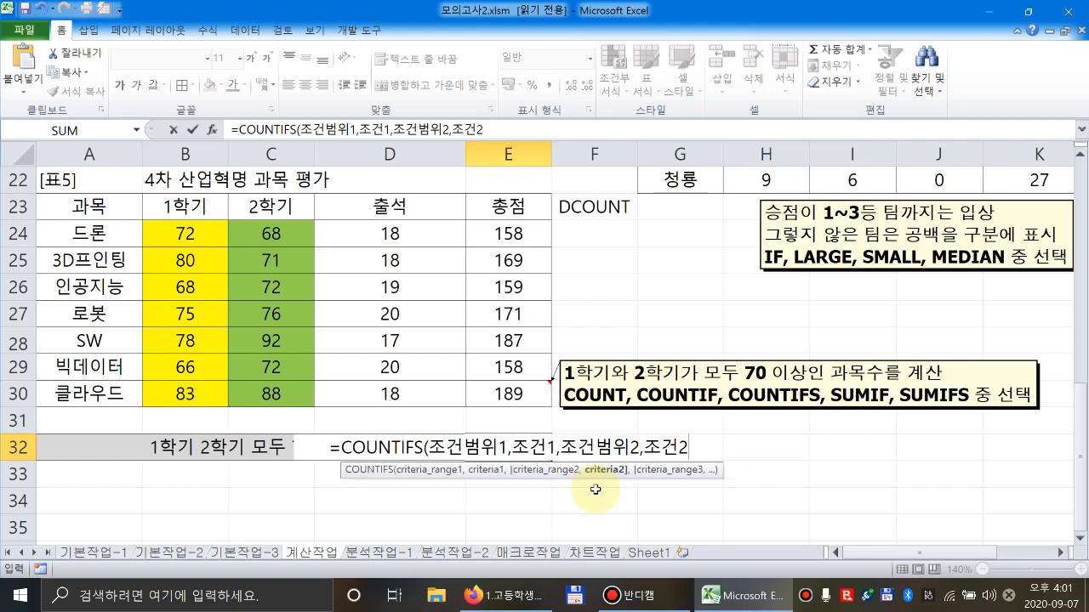
{"action": "type", "text": ")"}
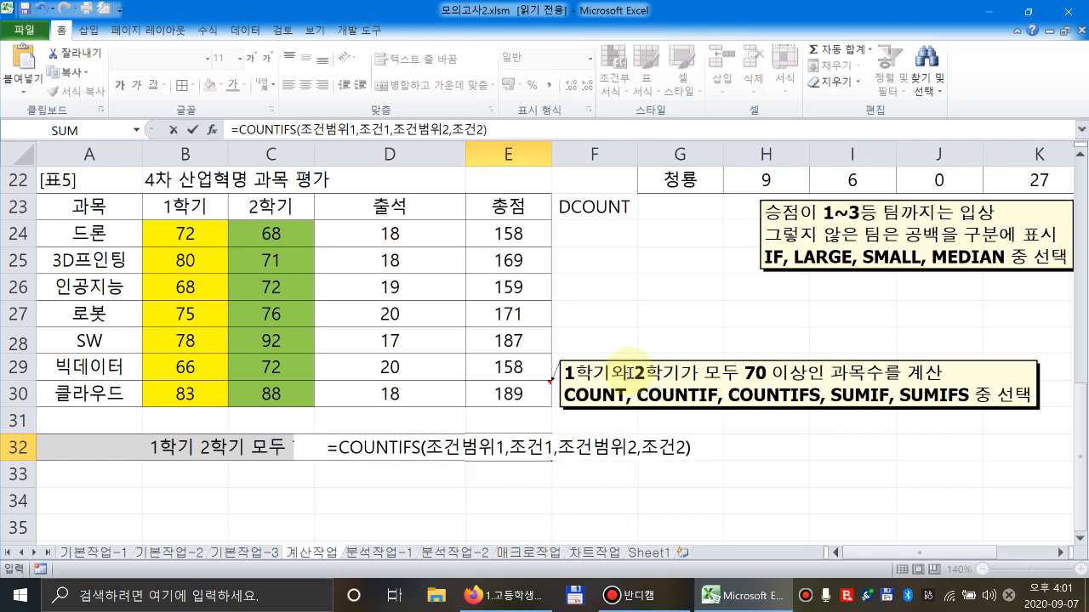
Replace the 조건범위1 placeholder in E32's COUNTIFS formula with the 1학기 range B24:B30.
{"action": "left_click", "coordinate": [453, 455]}
{"action": "left_click", "coordinate": [425, 476]}
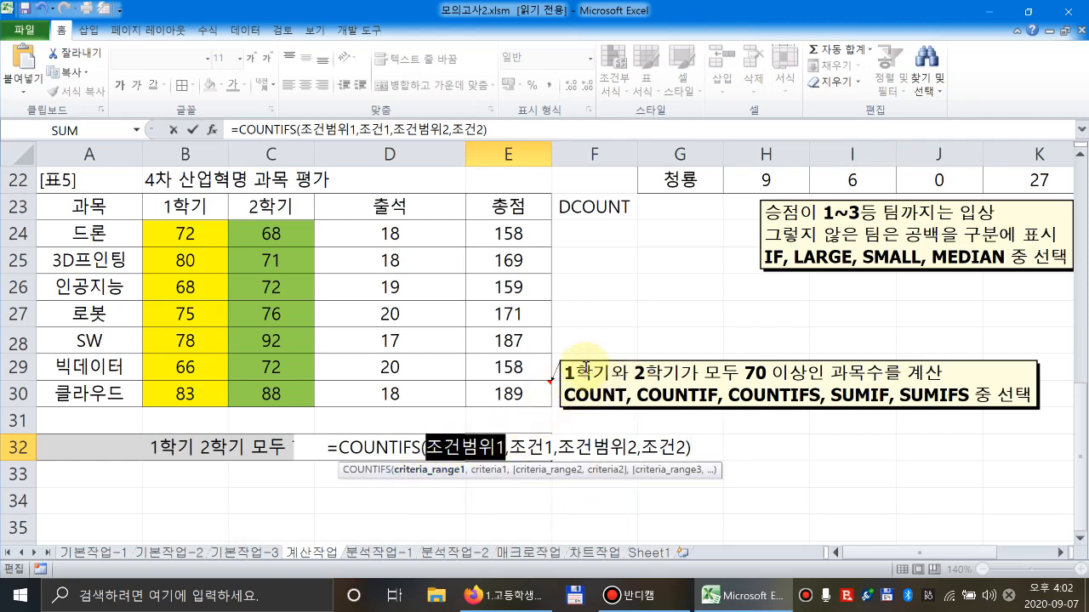
{"action": "left_click_drag", "start_coordinate": [185, 233], "coordinate": [192, 393]}
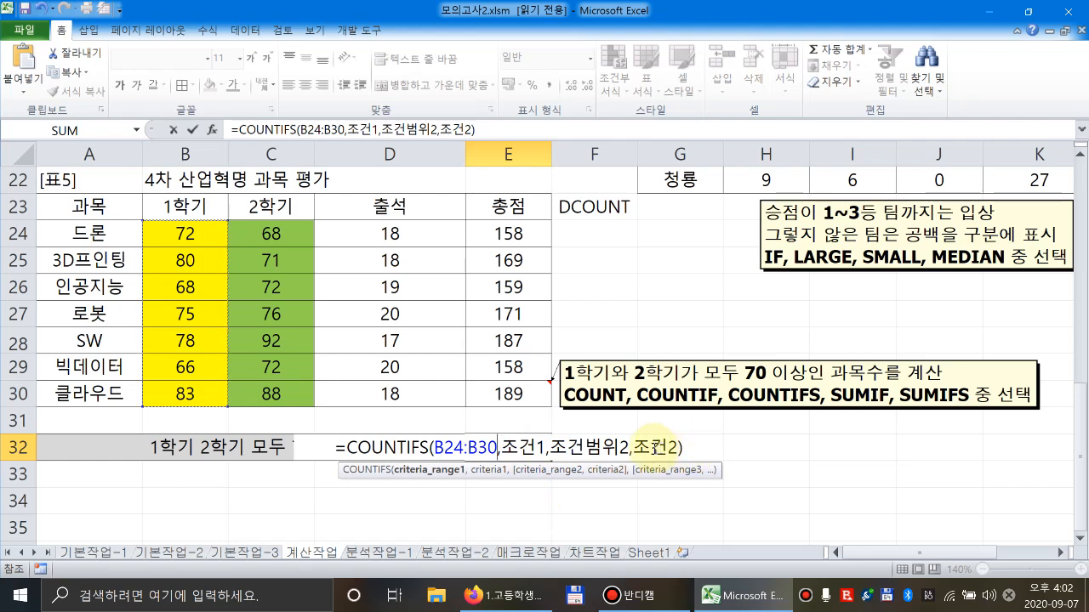
Replace the 조건1 placeholder in E32's COUNTIFS formula with the quoted criterion ">=70".
{"action": "left_click", "coordinate": [493, 472]}
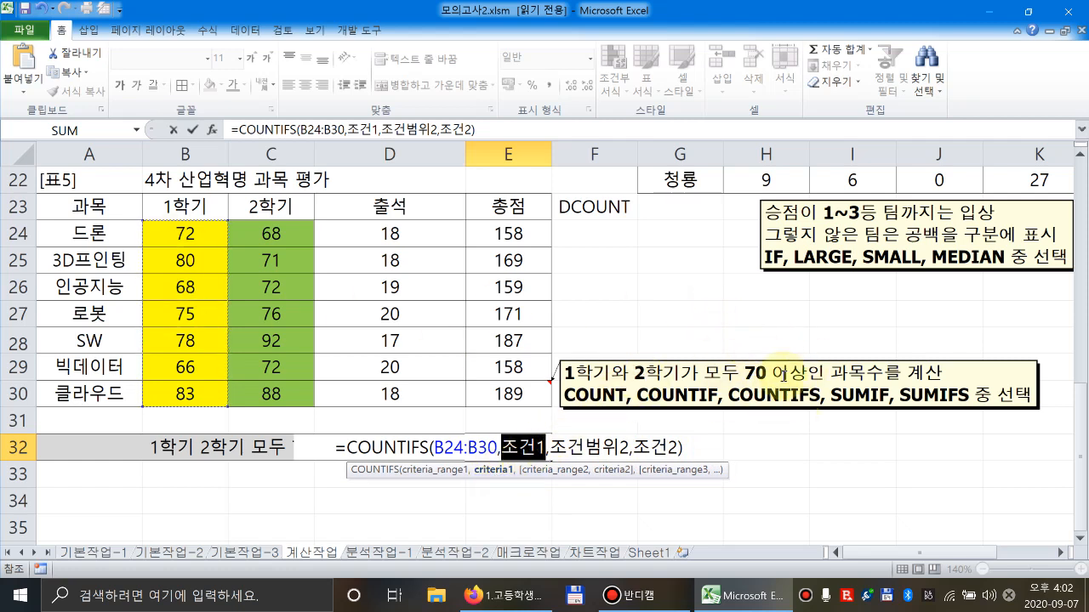
{"action": "type", "text": ">=70"}
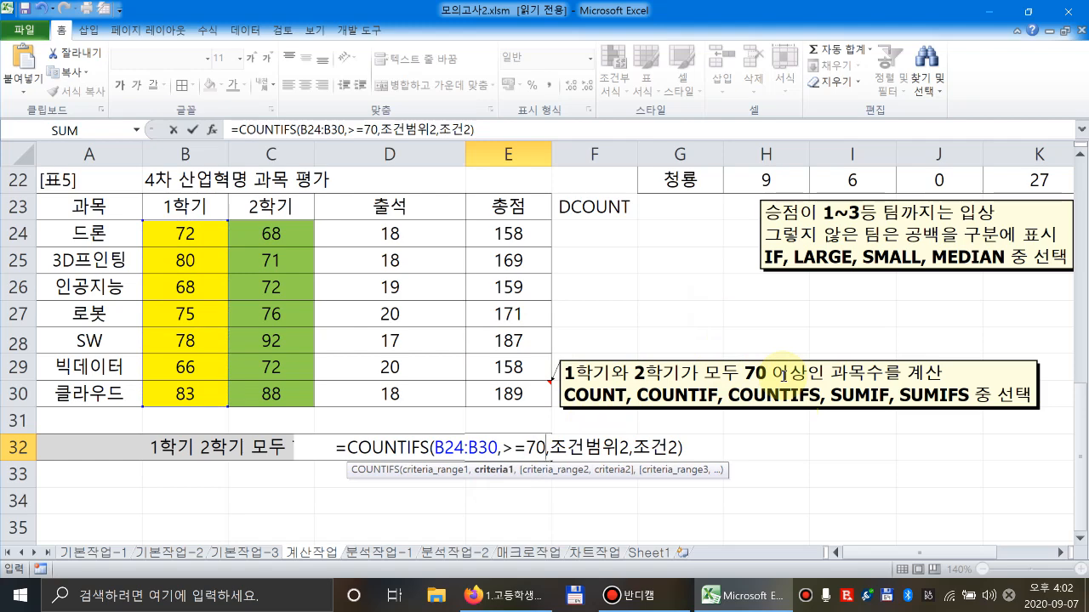
{"action": "left_click", "coordinate": [502, 447]}
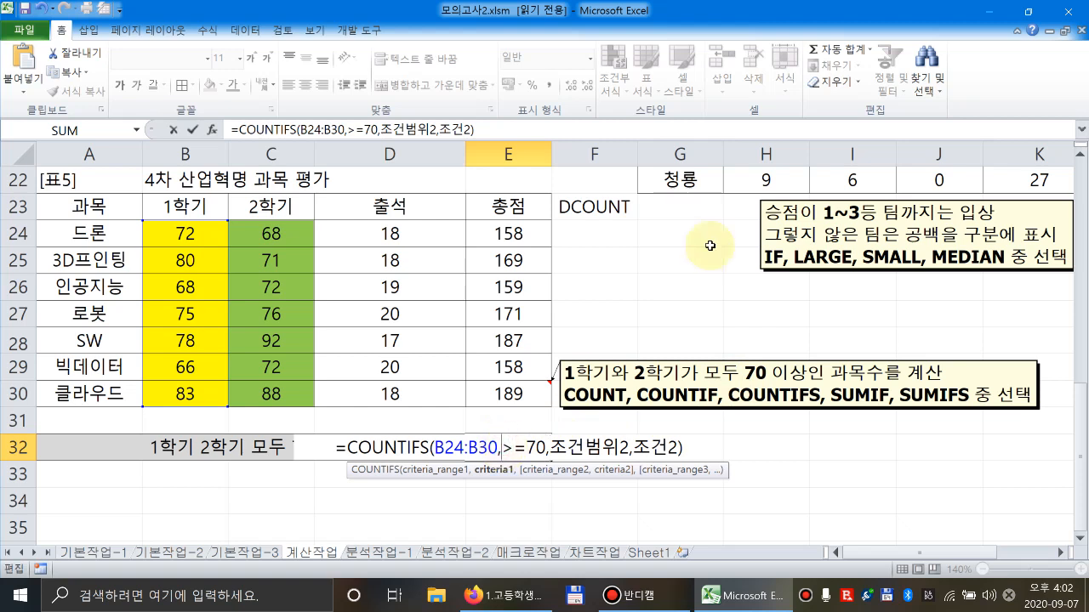
{"action": "type", "text": "\">=70\""}
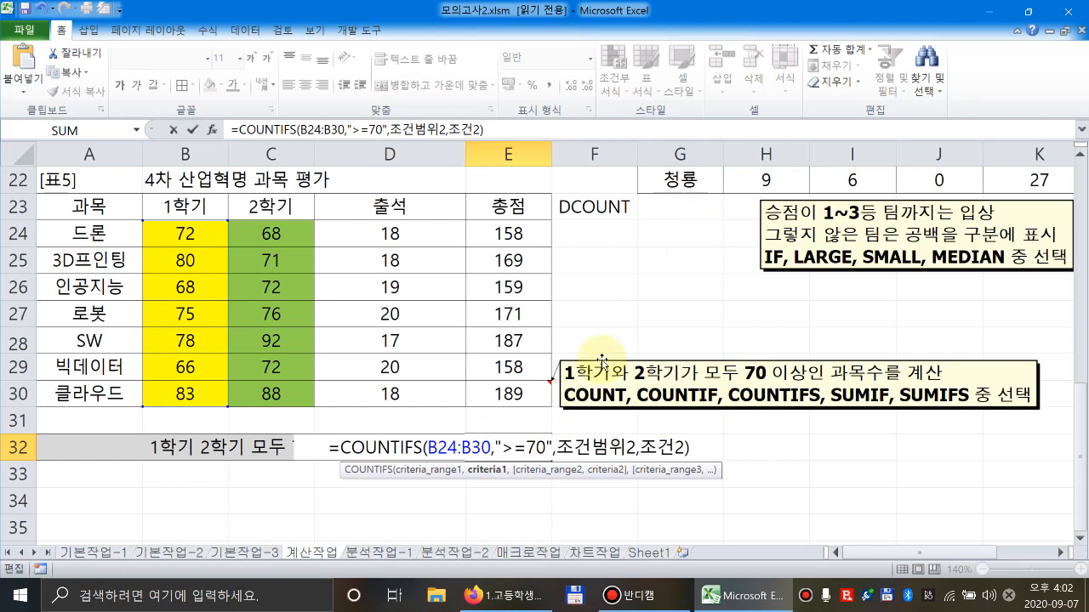
Replace the 조건범위2 and 조건2 placeholders in E32's COUNTIFS formula with C24:C30 and ">=70", and commit the formula.
{"action": "left_click", "coordinate": [555, 470]}
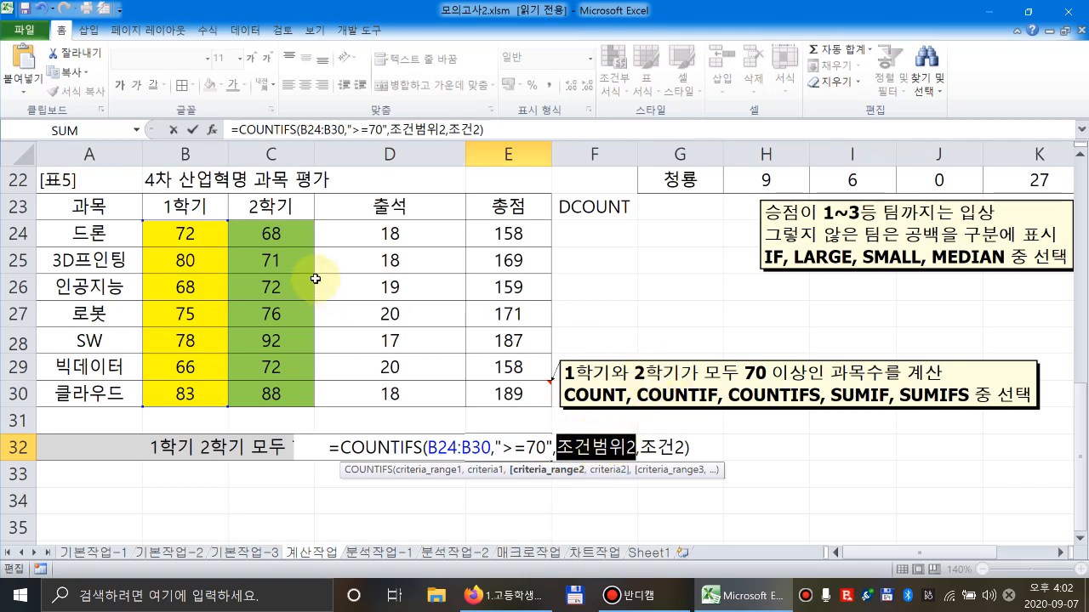
{"action": "left_click_drag", "start_coordinate": [285, 243], "coordinate": [278, 392]}
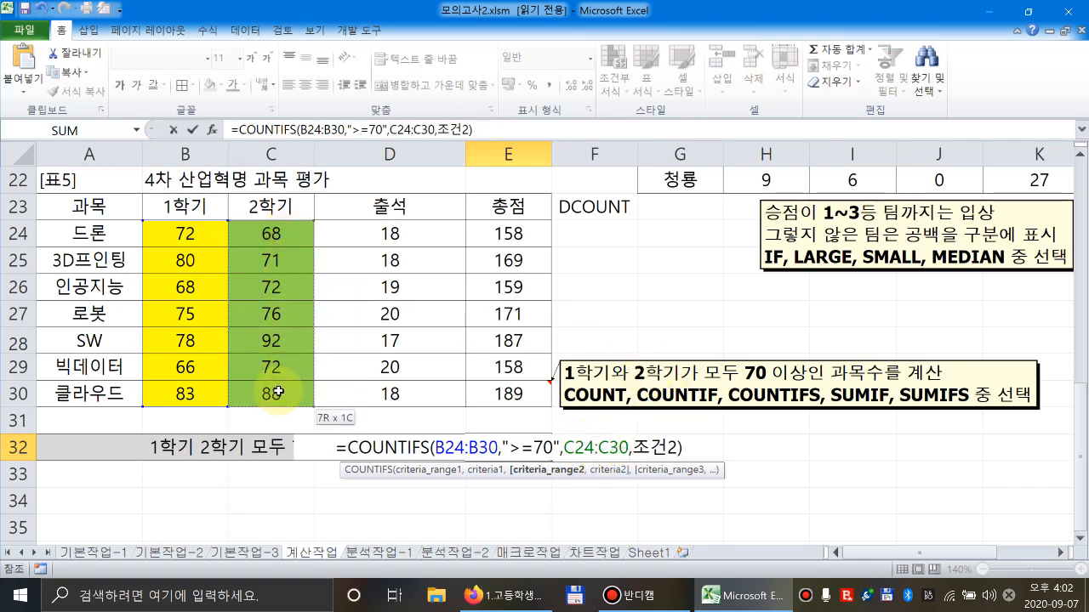
{"action": "left_click", "coordinate": [609, 470]}
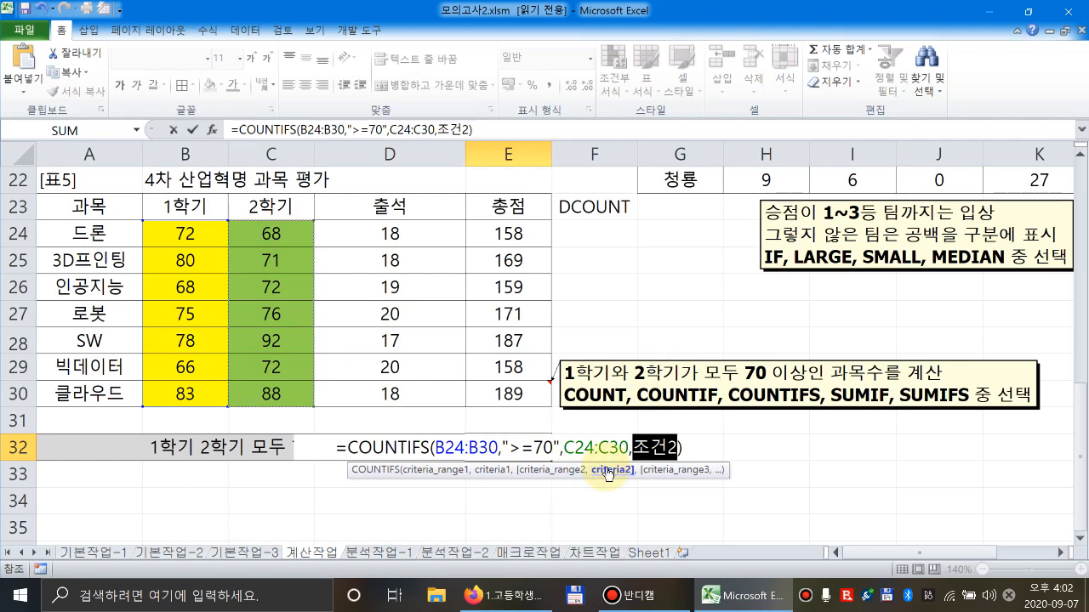
{"action": "type", "text": "\""}
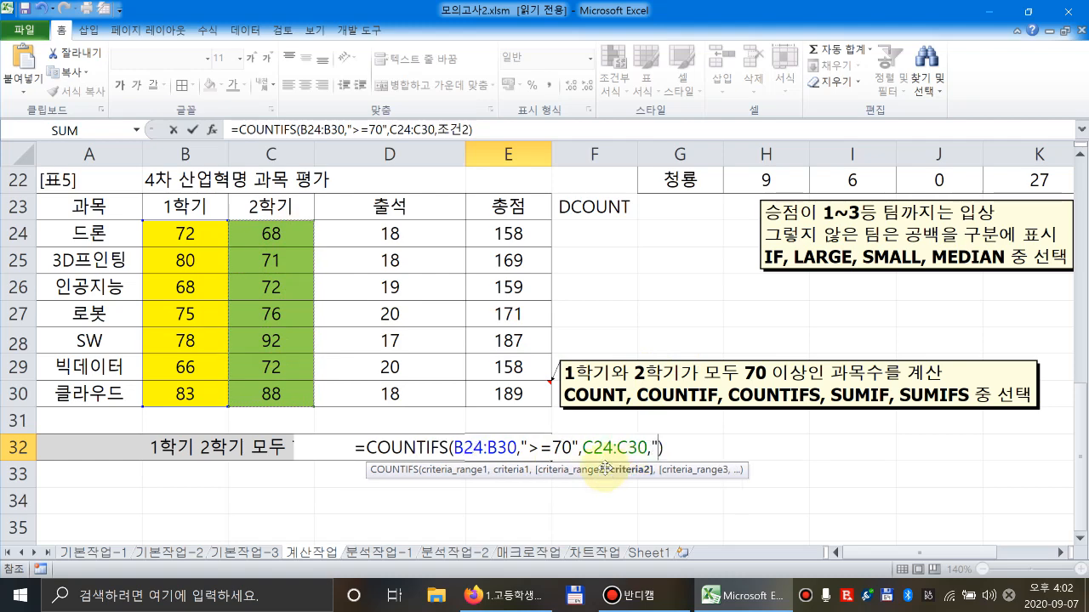
{"action": "type", "text": ">=70\""}
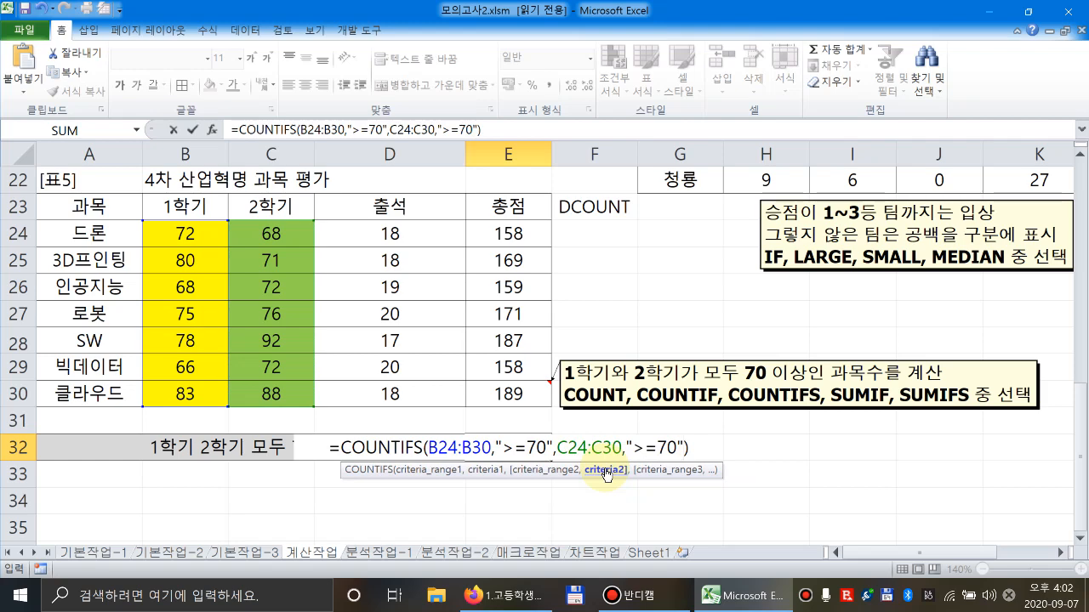
{"action": "key", "text": "Return"}
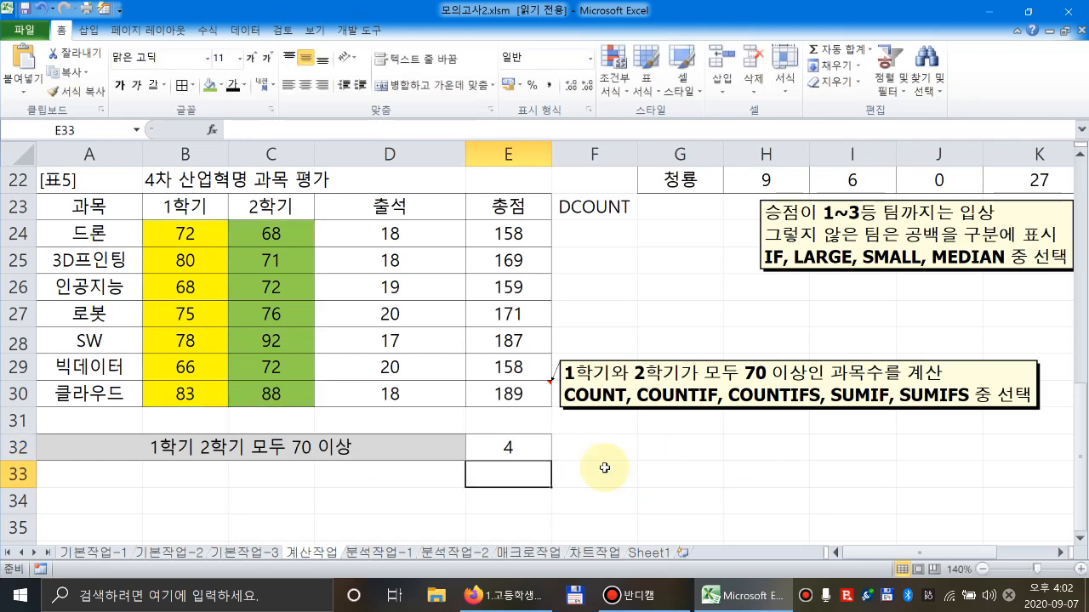
Enter the label IF in G32 and the example condition A1>=70 in H32.
{"action": "left_click", "coordinate": [665, 445]}
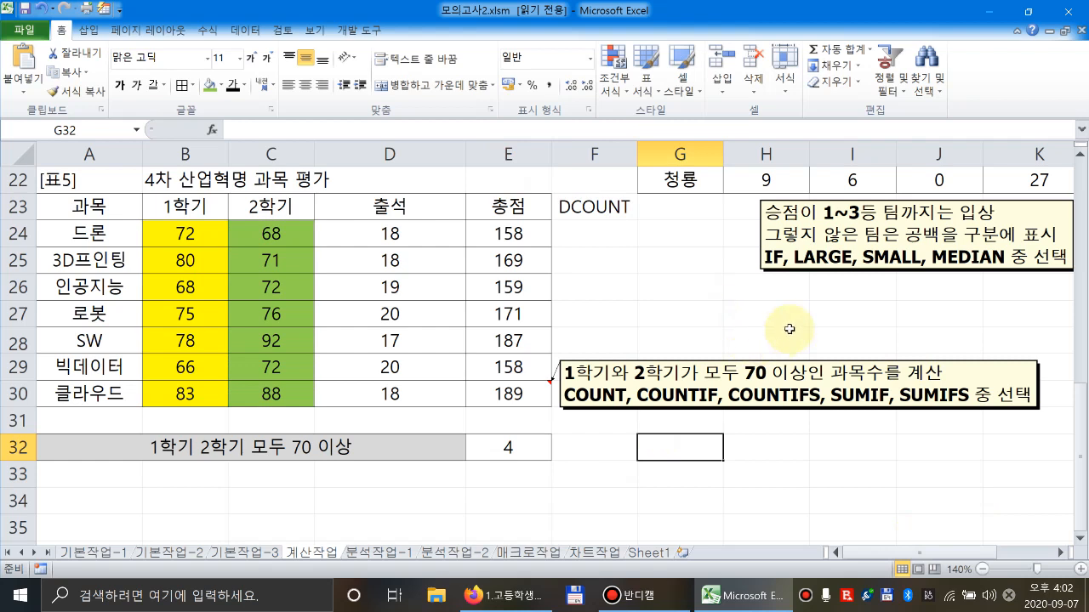
{"action": "type", "text": "ㅑ"}
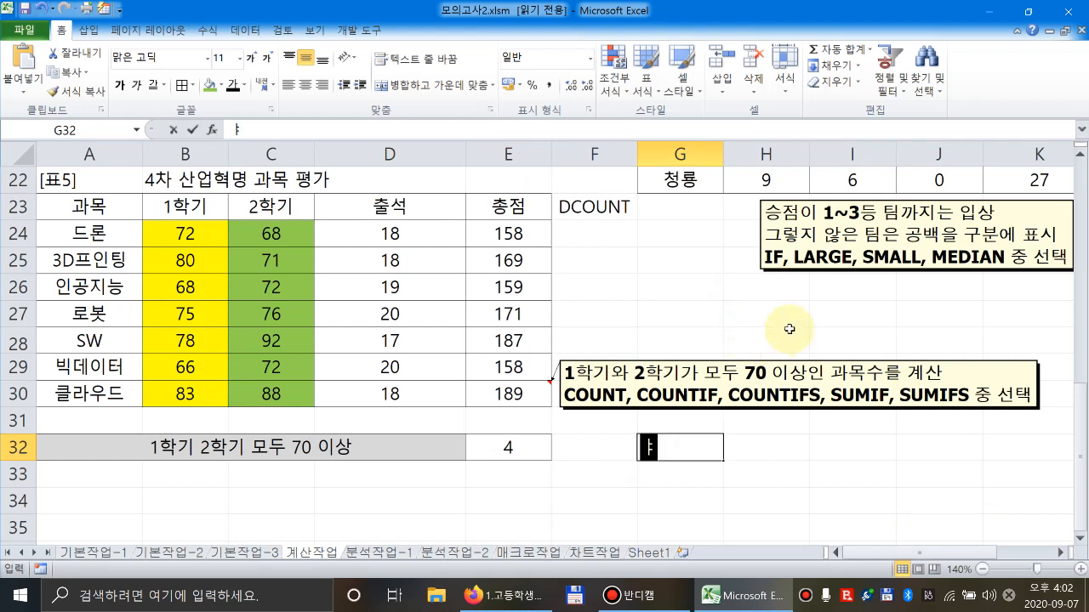
{"action": "key", "text": "BackSpace"}
{"action": "type", "text": "IF"}
{"action": "key", "text": "Tab"}
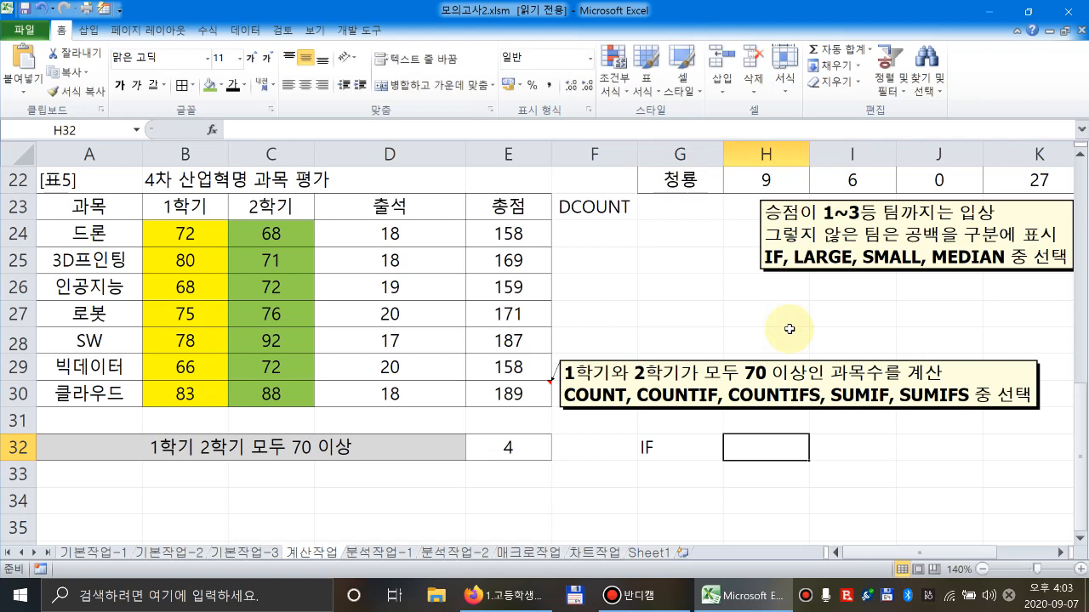
{"action": "type", "text": "A1>=70"}
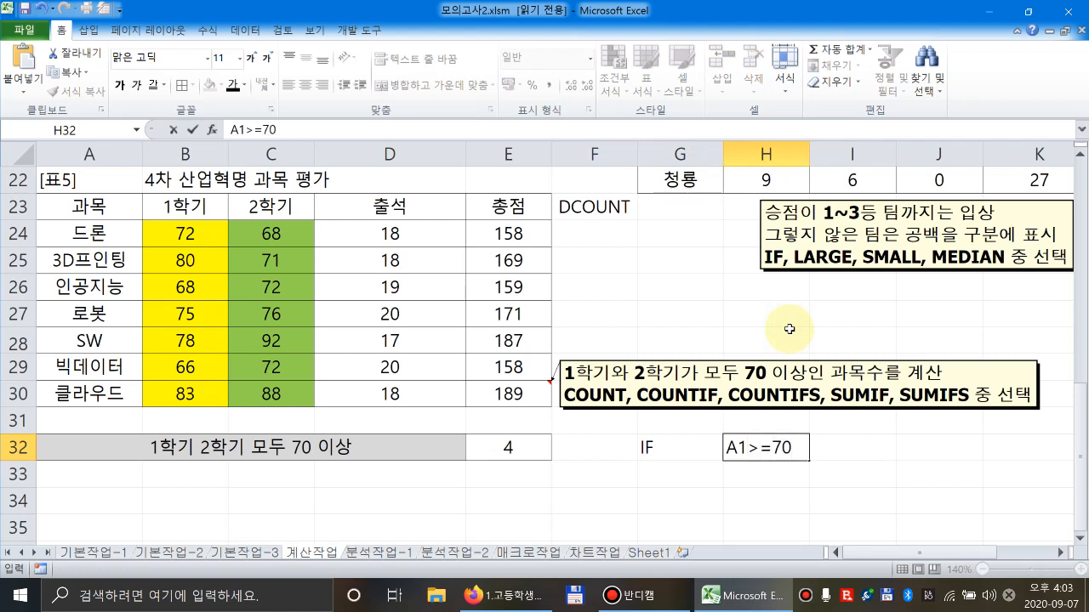
{"action": "type", "text": "-"}
{"action": "key", "text": "BackSpace"}
{"action": "key", "text": "Tab"}
Enter TRUE in I32 and FALSE in J32 beside the example condition.
{"action": "type", "text": "TRUE"}
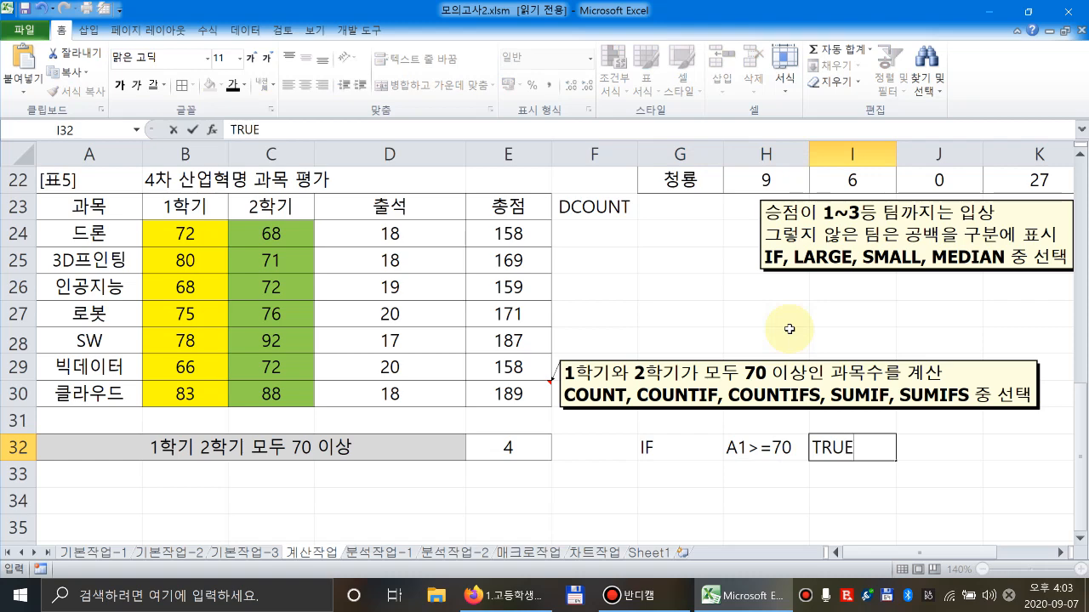
{"action": "key", "text": "Tab"}
{"action": "type", "text": "FA"}
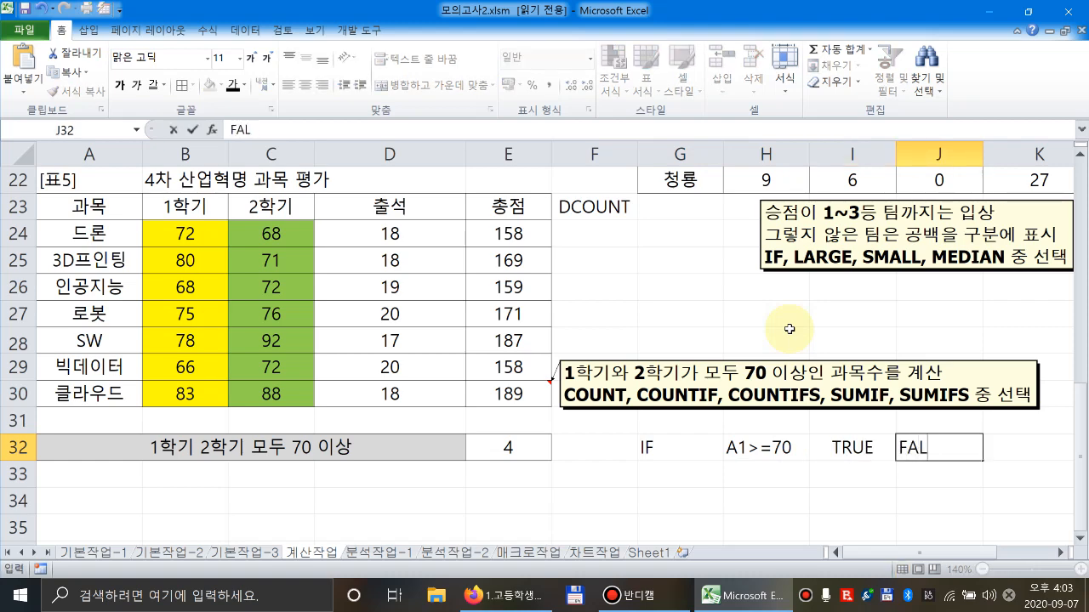
{"action": "key", "text": "Tab"}
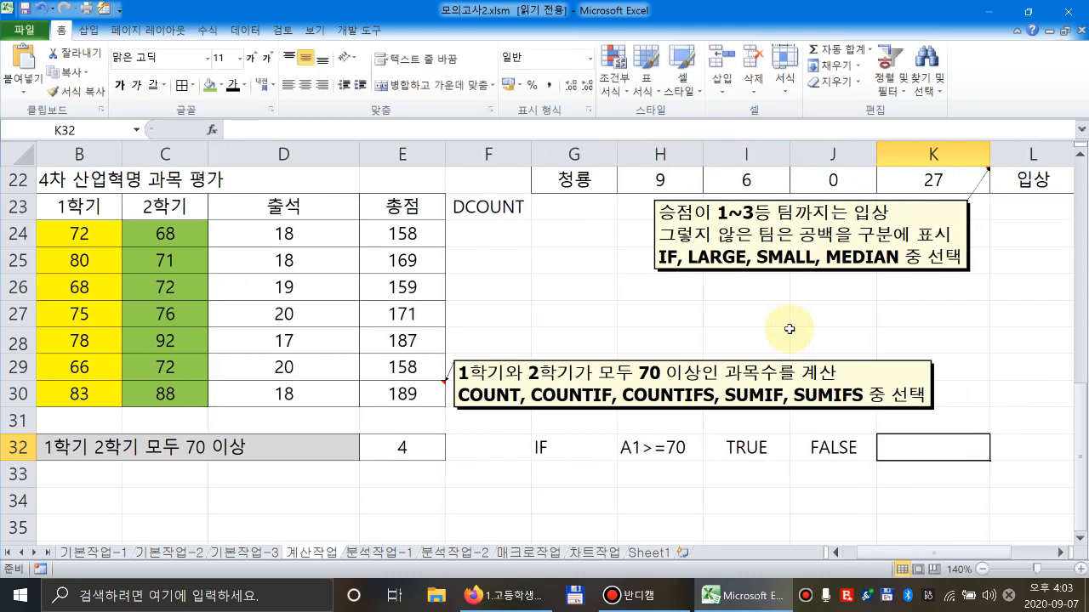
Enter 1 under TRUE in I33, 0 under FALSE in J33, and the label 숫자 in H33.
{"action": "key", "text": "Left"}
{"action": "key", "text": "Left"}
{"action": "key", "text": "Down"}
{"action": "type", "text": "1"}
{"action": "key", "text": "Tab"}
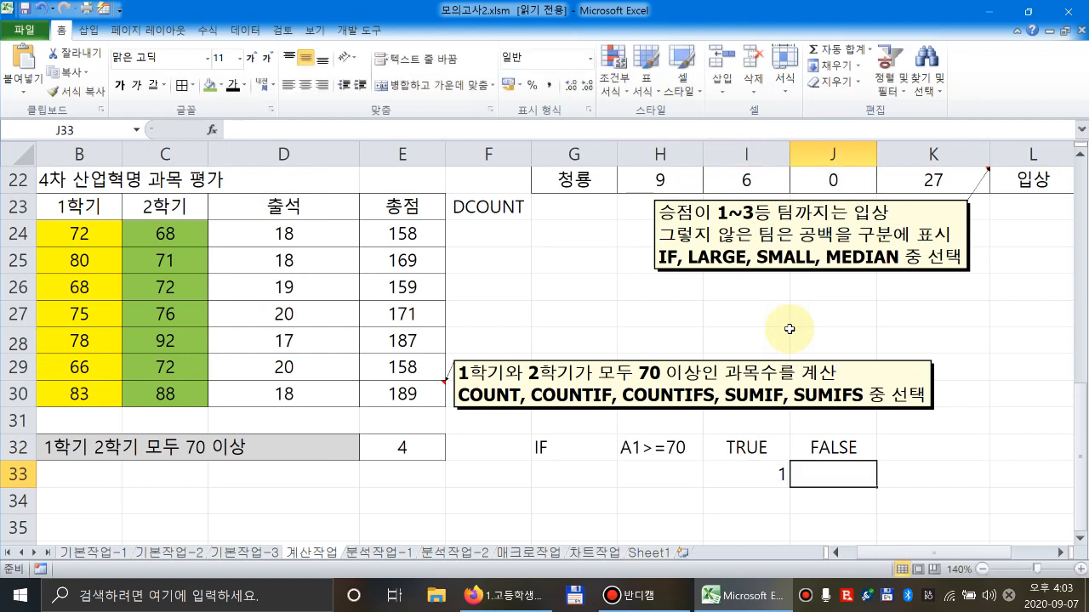
{"action": "type", "text": "0"}
{"action": "key", "text": "Tab"}
{"action": "key", "text": "Left"}
{"action": "key", "text": "Left"}
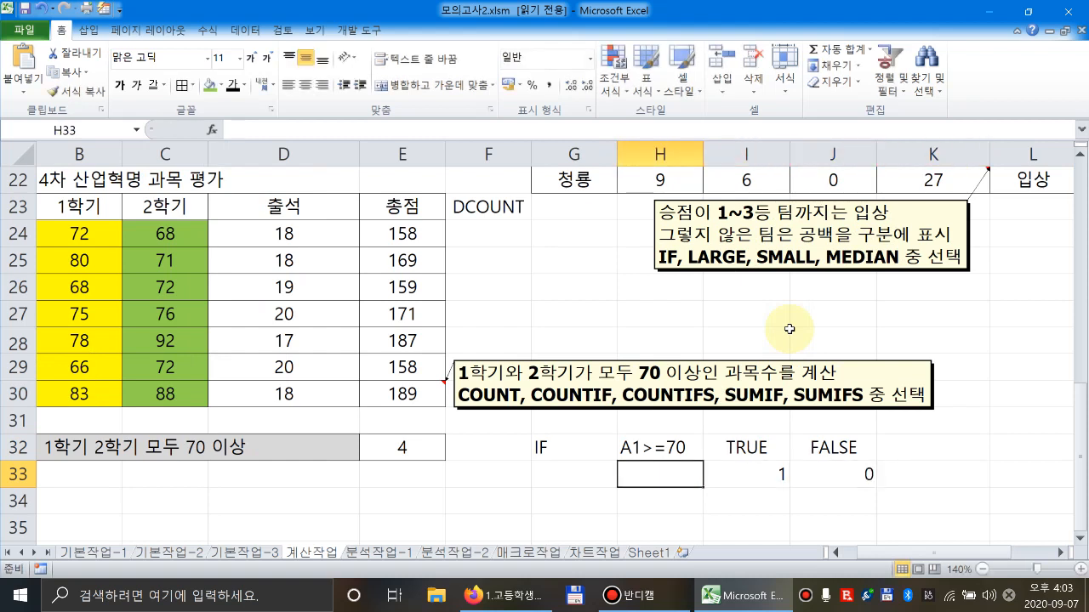
{"action": "type", "text": "숫자"}
{"action": "key", "text": "Return"}
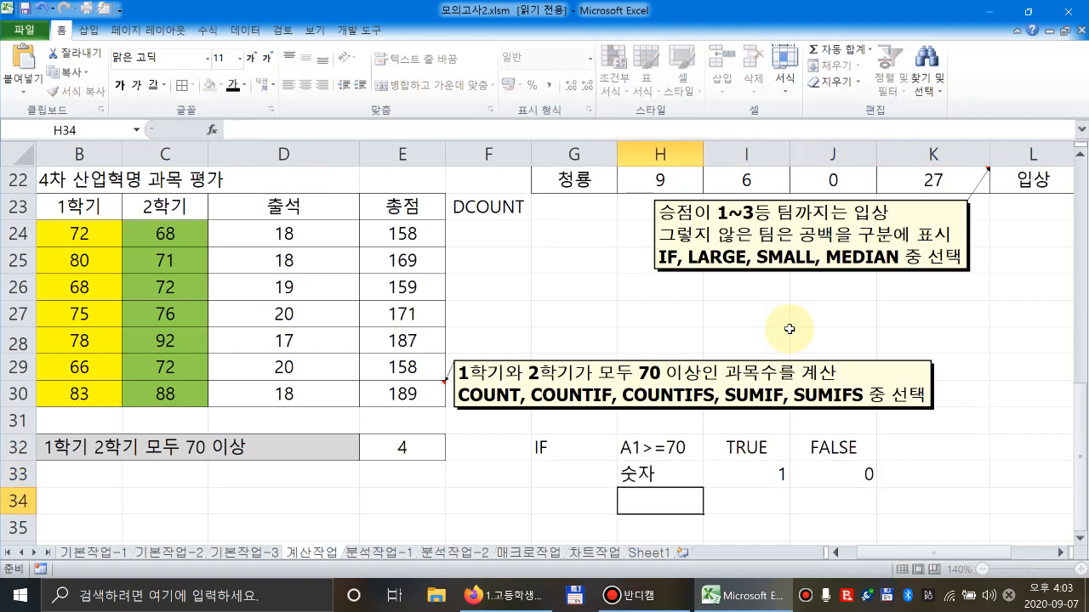
List the function names SUMIF, COUNTIF and AVERAGEIF in cells G35 to G37.
{"action": "key", "text": "Left"}
{"action": "key", "text": "Down"}
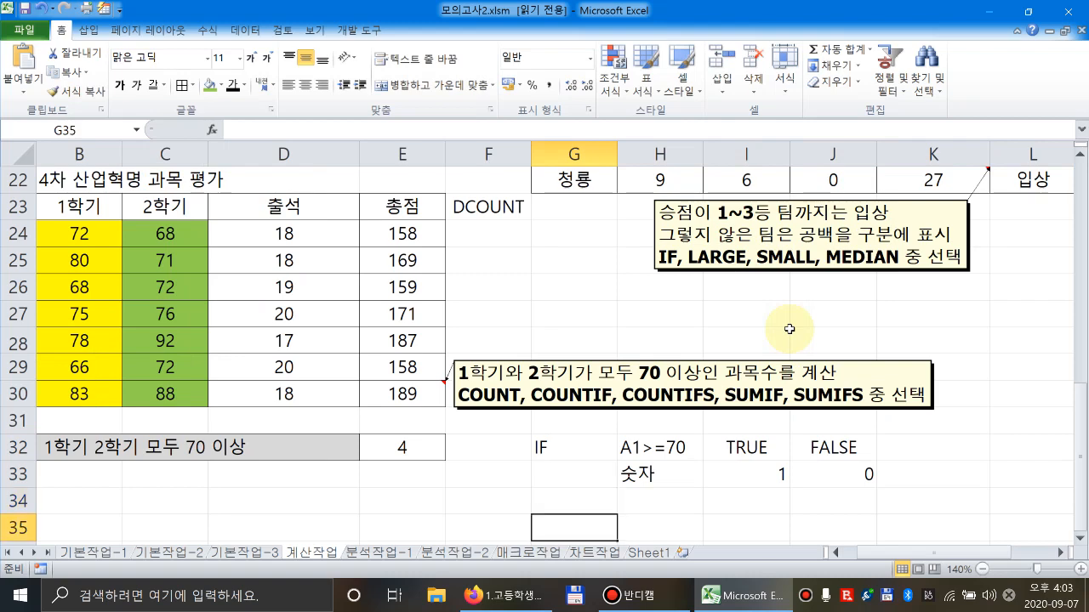
{"action": "type", "text": "SUMIF"}
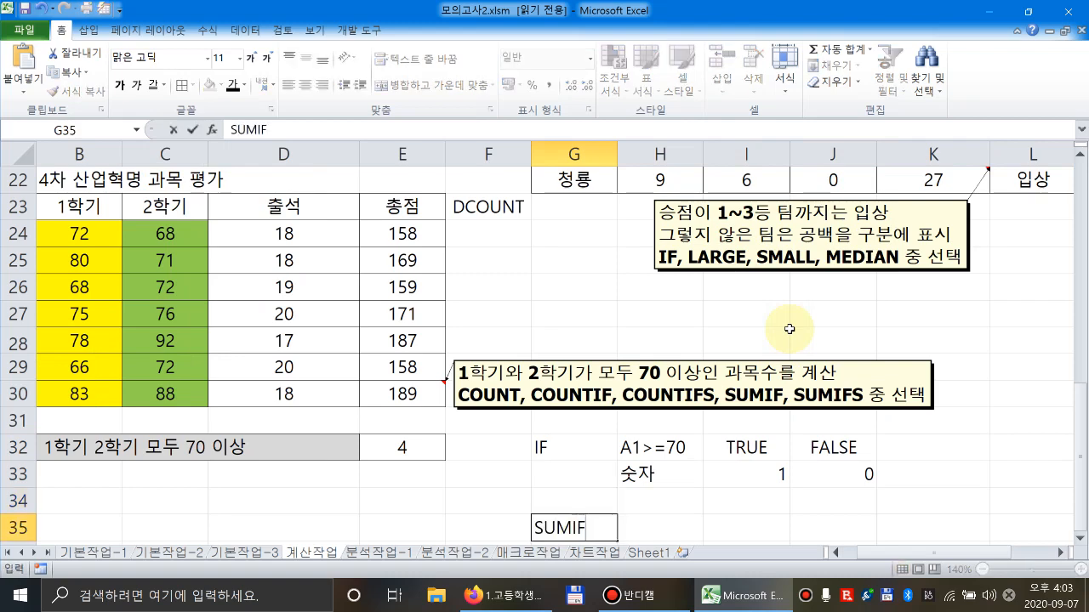
{"action": "key", "text": "Return"}
{"action": "type", "text": "COUNTIF"}
{"action": "key", "text": "Return"}
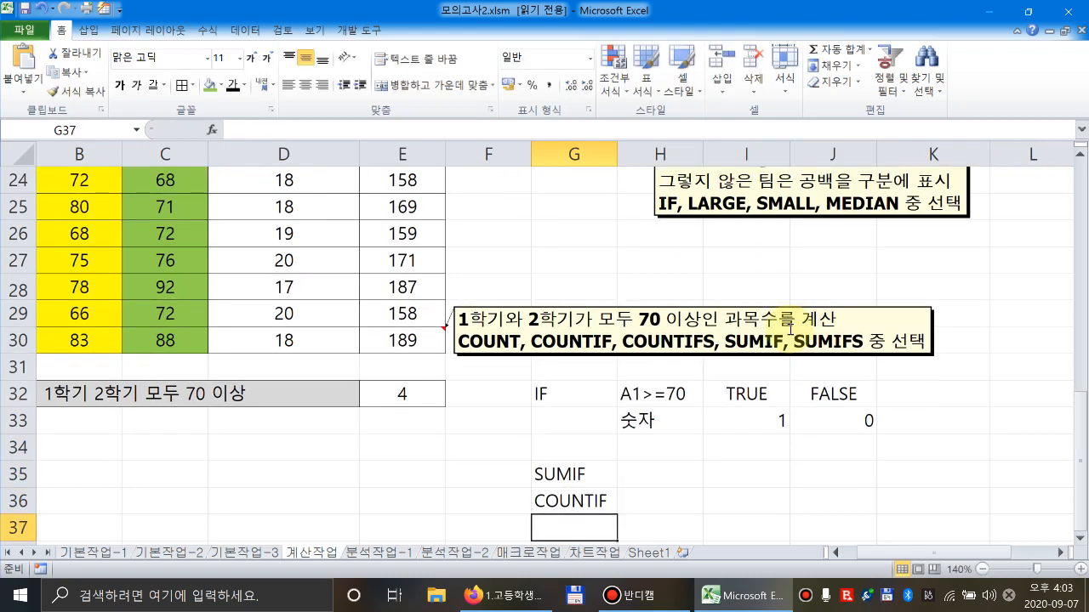
{"action": "type", "text": "AVERAGEIF"}
{"action": "key", "text": "Right"}
Enter the example criterion >=70 in H35 beside the SUMIF label.
{"action": "key", "text": "Up"}
{"action": "key", "text": "Up"}
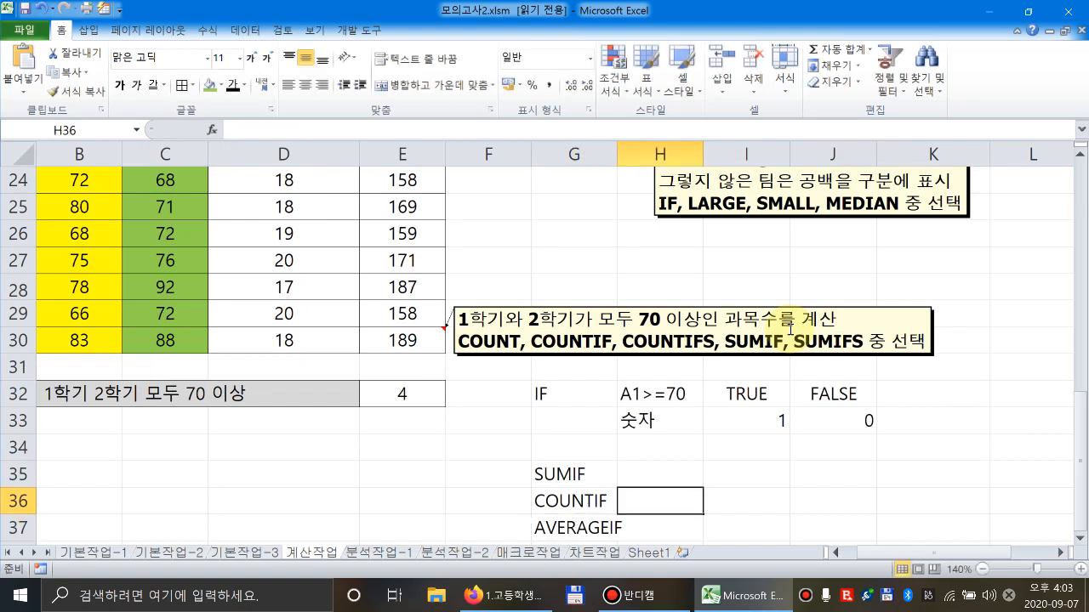
{"action": "type", "text": ">="}
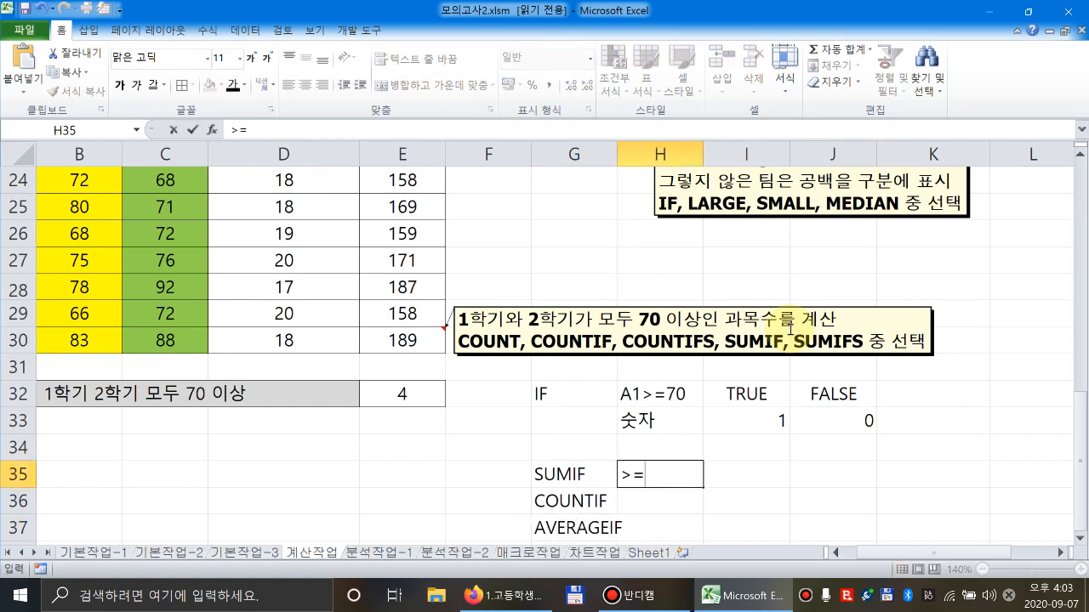
{"action": "type", "text": "70"}
{"action": "key", "text": "Return"}
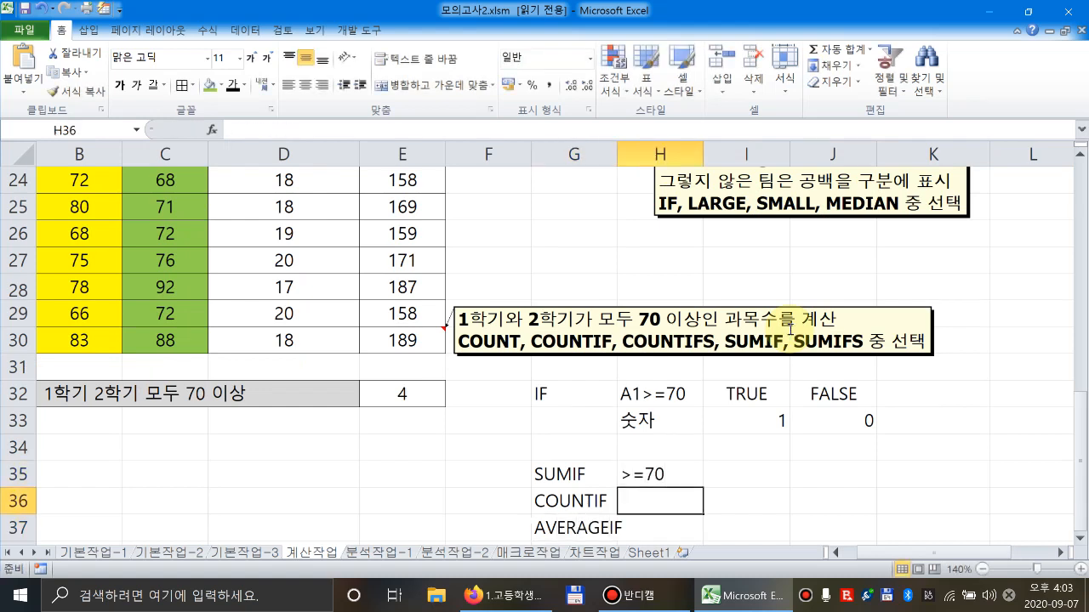
Enter the label 문자 in H36 below the >=70 criterion.
{"action": "left_click", "coordinate": [755, 432]}
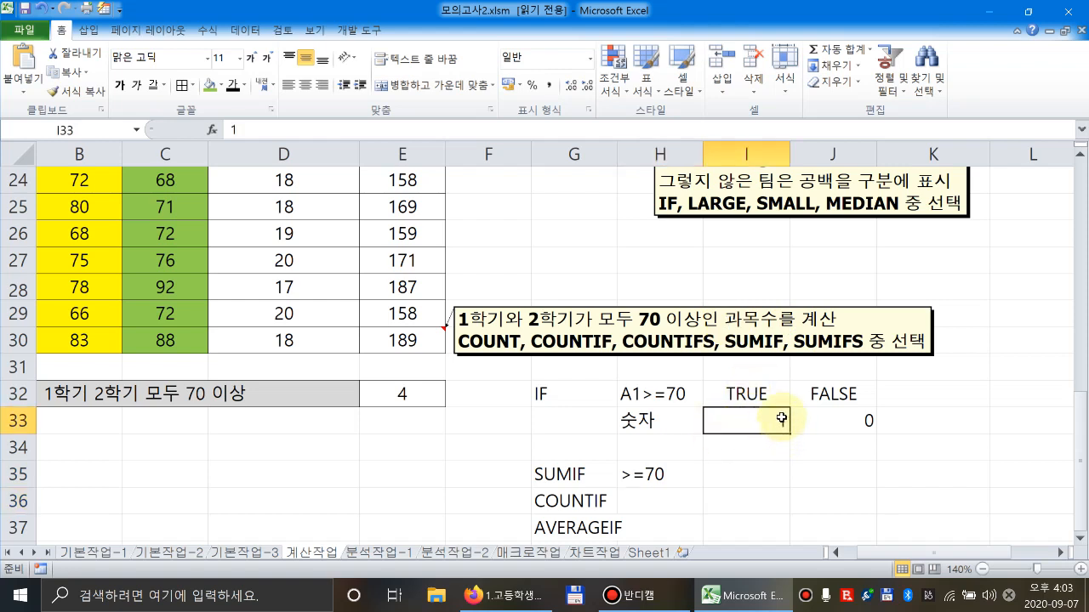
{"action": "left_click", "coordinate": [674, 478]}
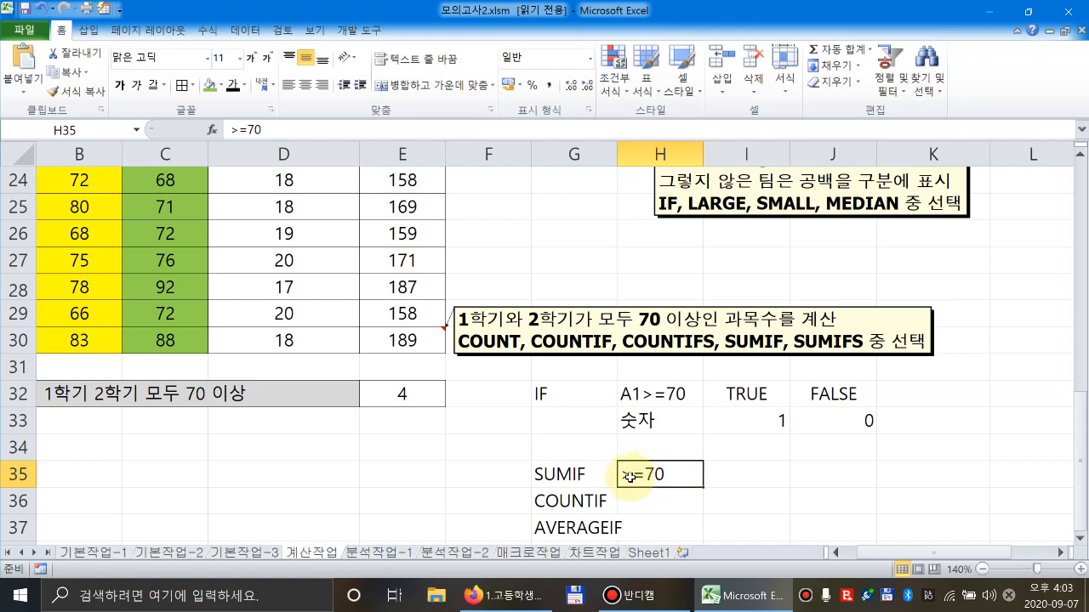
{"action": "left_click", "coordinate": [659, 495]}
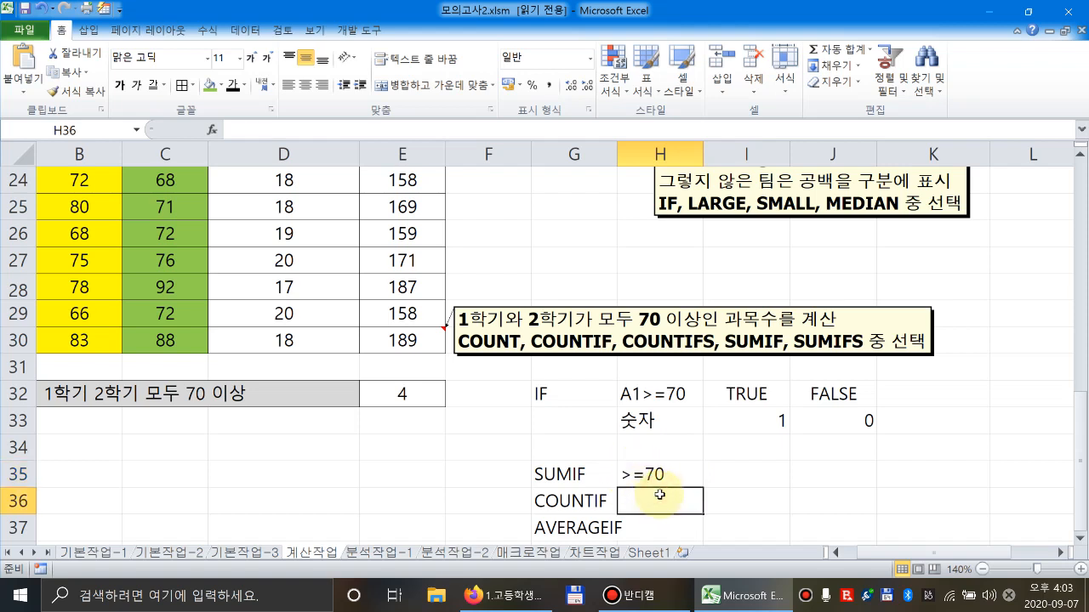
{"action": "type", "text": "문자"}
{"action": "key", "text": "Return"}
Enclose the criterion in H35 in double quotation marks so it reads ">=70".
{"action": "left_click", "coordinate": [660, 495]}
{"action": "key", "text": "Up"}
{"action": "key", "text": "F2"}
{"action": "key", "text": "Left"}
{"action": "key", "text": "Left"}
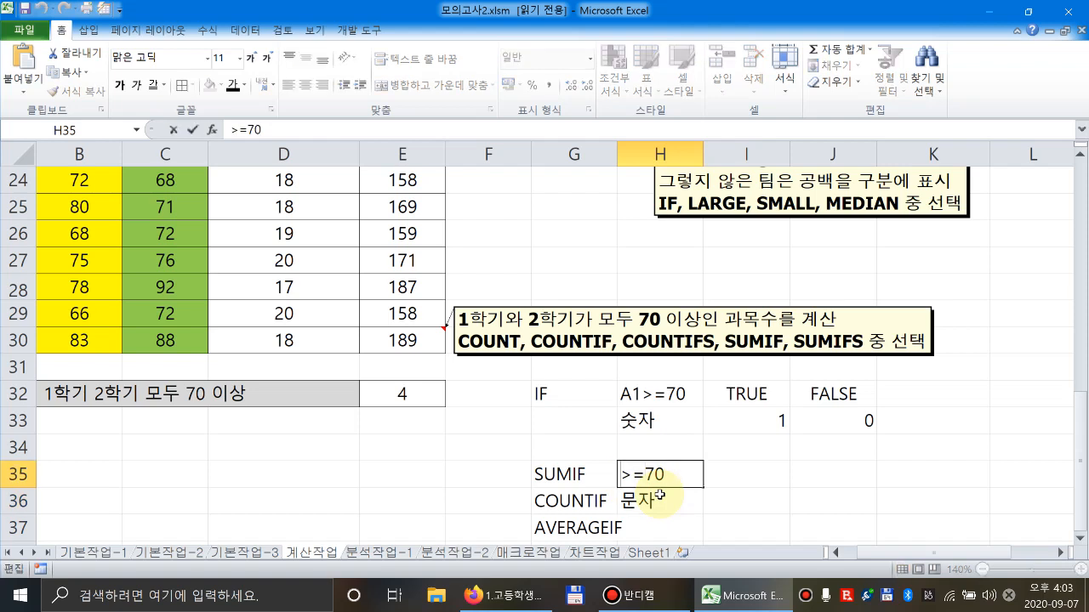
{"action": "type", "text": "\""}
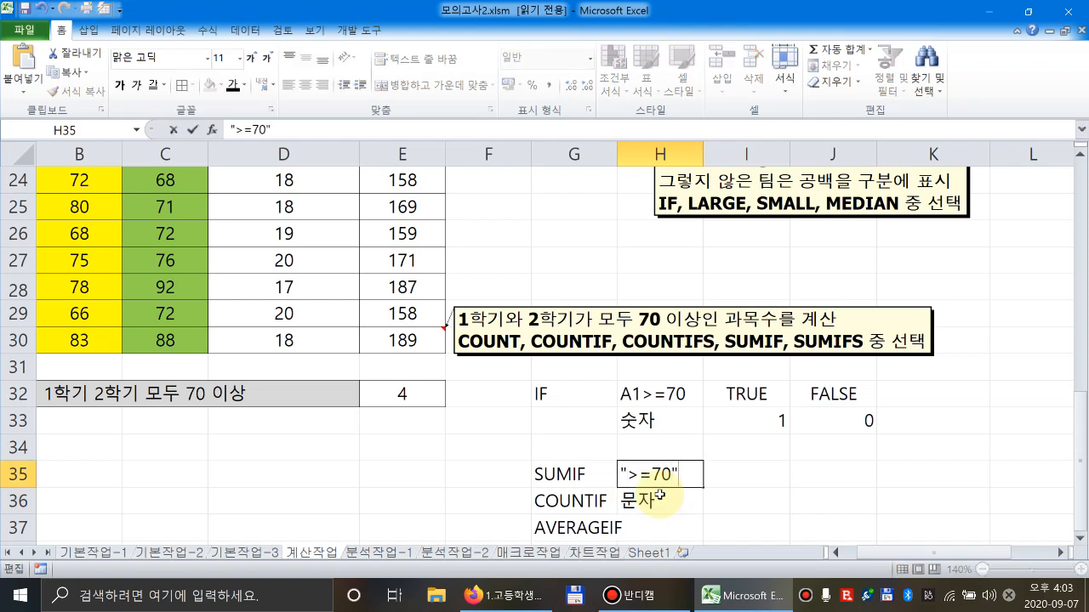
{"action": "key", "text": "Return"}
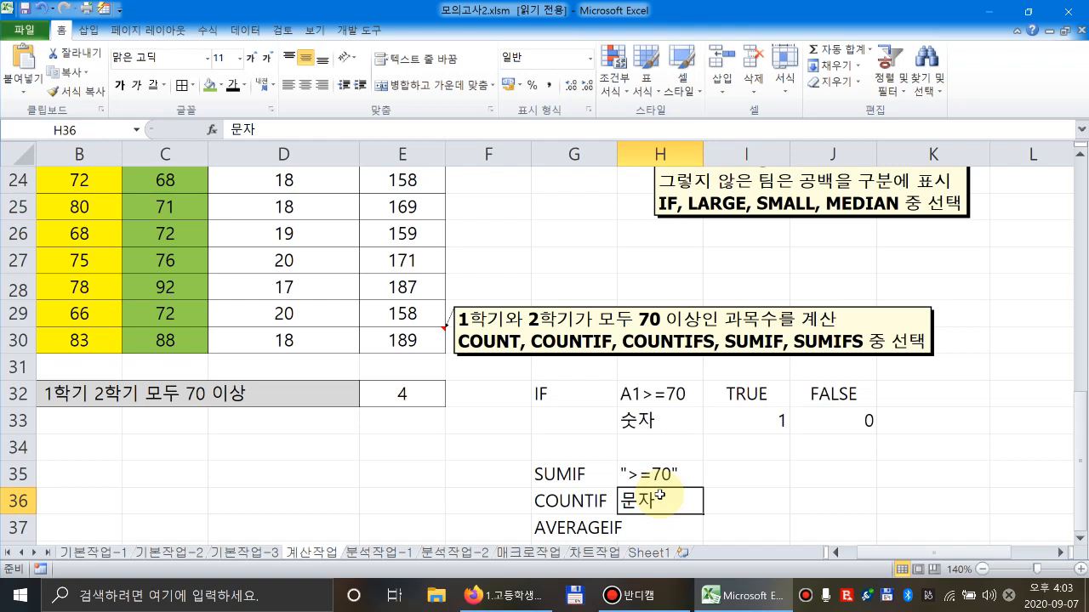
Compare the IF example's TRUE cell with the quoted criterion in H35, and review the COUNTIFS formula in E32.
{"action": "left_click", "coordinate": [730, 396]}
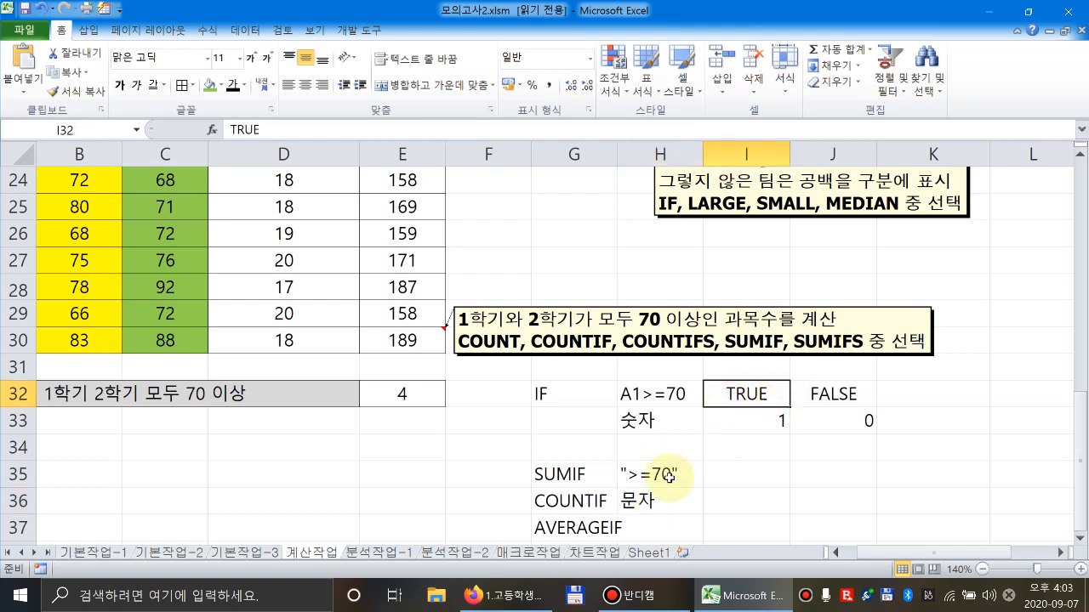
{"action": "left_click", "coordinate": [670, 477]}
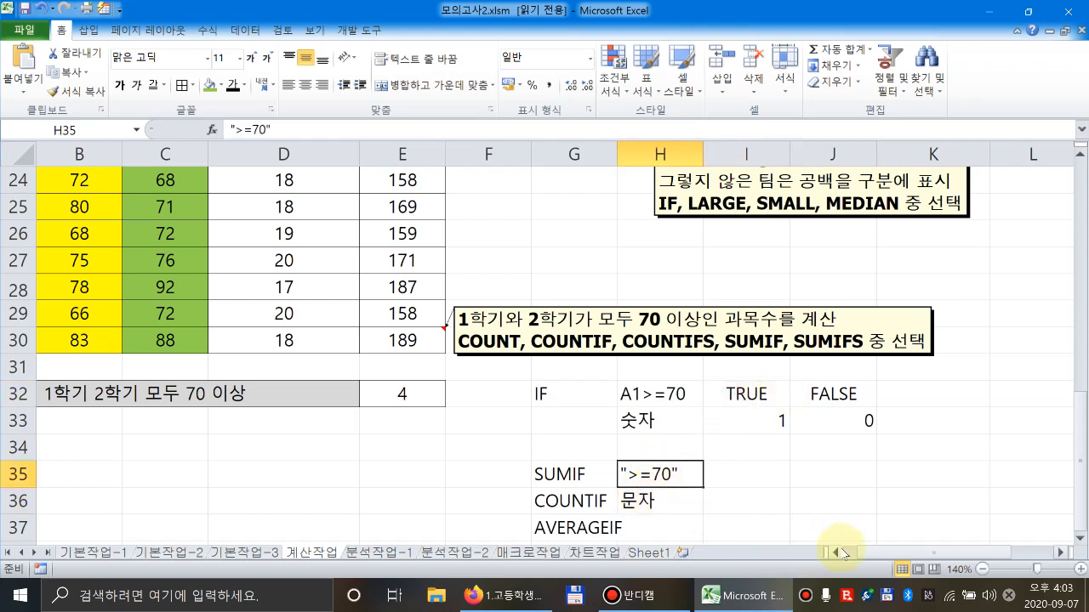
{"action": "scroll", "coordinate": [637, 472], "scroll_direction": "left", "scroll_amount": 1}
{"action": "left_click", "coordinate": [518, 394]}
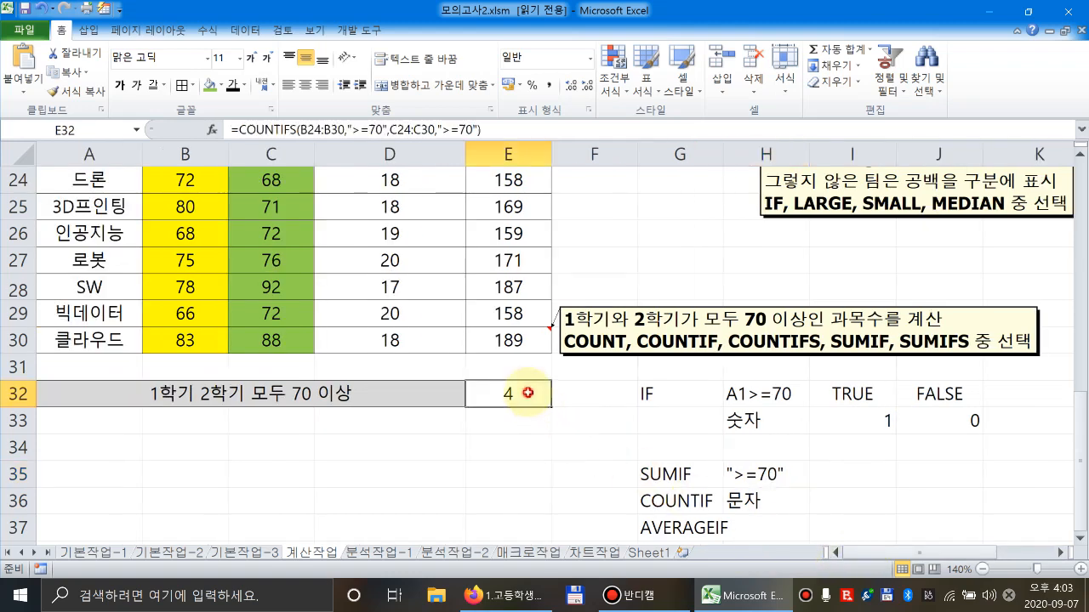
{"action": "scroll", "coordinate": [553, 401], "scroll_direction": "up", "scroll_amount": 1}
Move the 승점 ranking comment rightward toward column K, clearing the cells beside the DCOUNT label.
{"action": "left_click", "coordinate": [593, 244]}
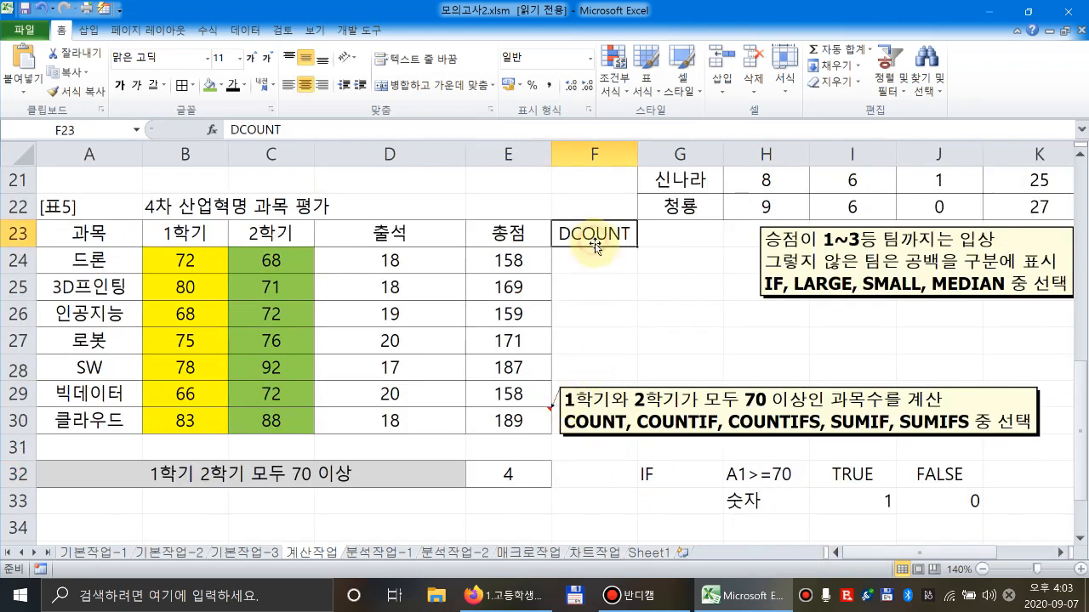
{"action": "left_click", "coordinate": [603, 262]}
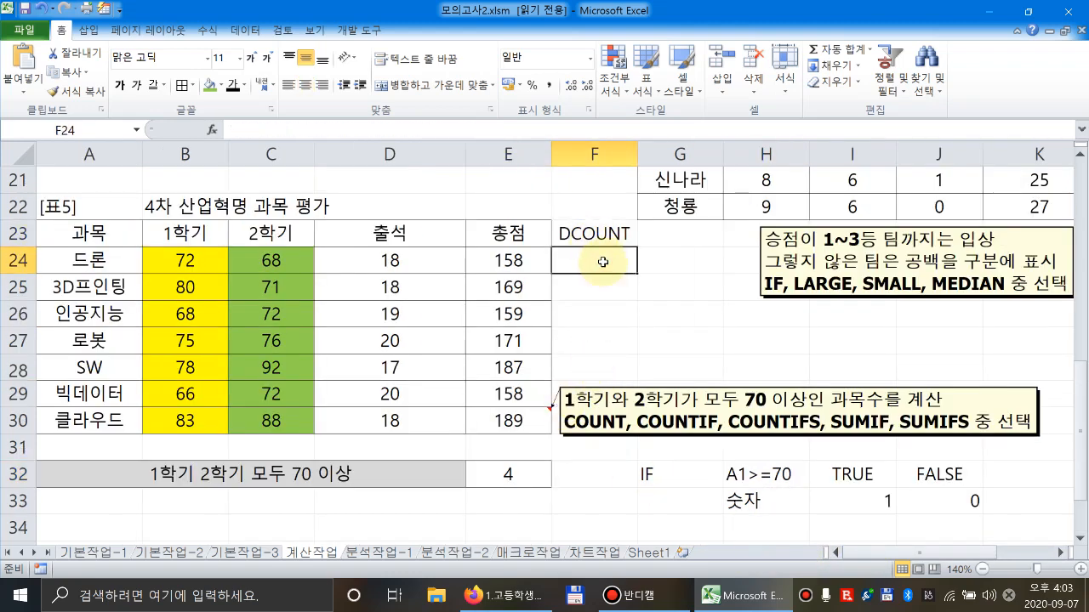
{"action": "left_click", "coordinate": [594, 292]}
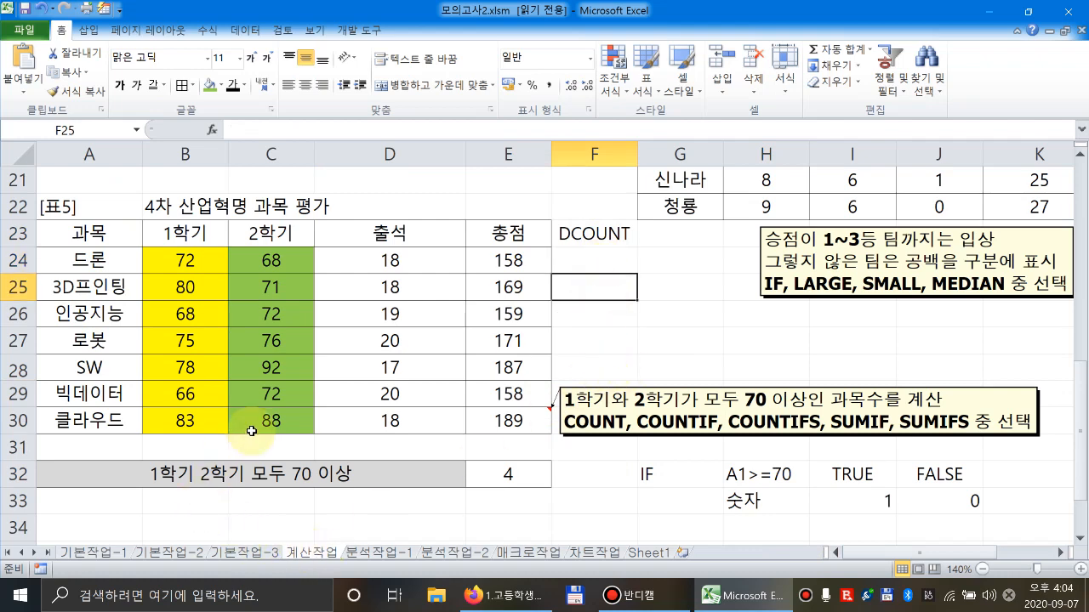
{"action": "left_click", "coordinate": [622, 289]}
{"action": "left_click_drag", "start_coordinate": [622, 288], "coordinate": [676, 286]}
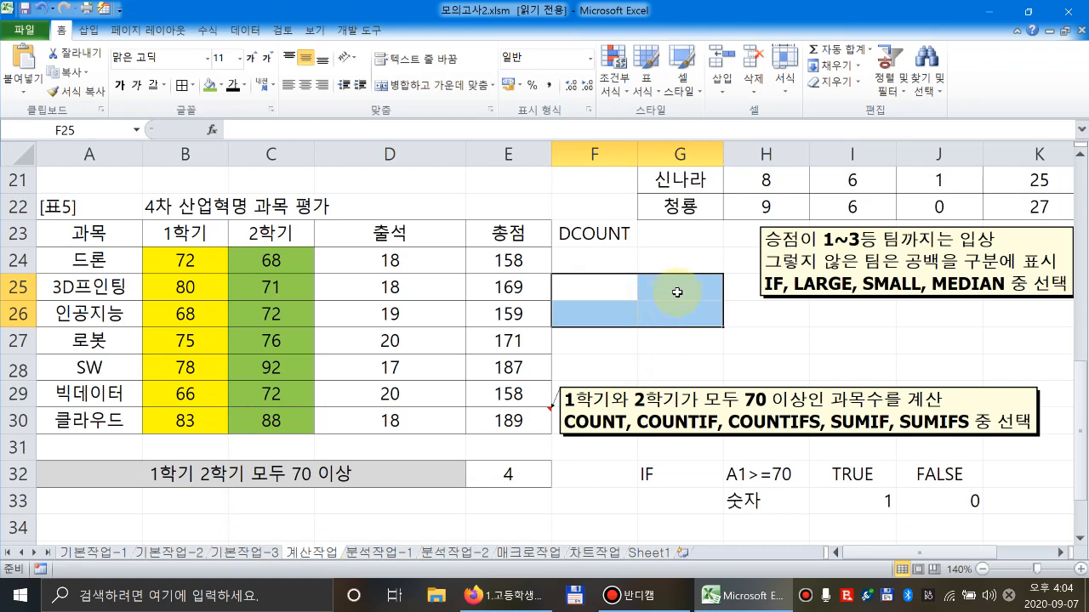
{"action": "left_click", "coordinate": [760, 247]}
{"action": "left_click_drag", "start_coordinate": [861, 226], "coordinate": [1043, 207]}
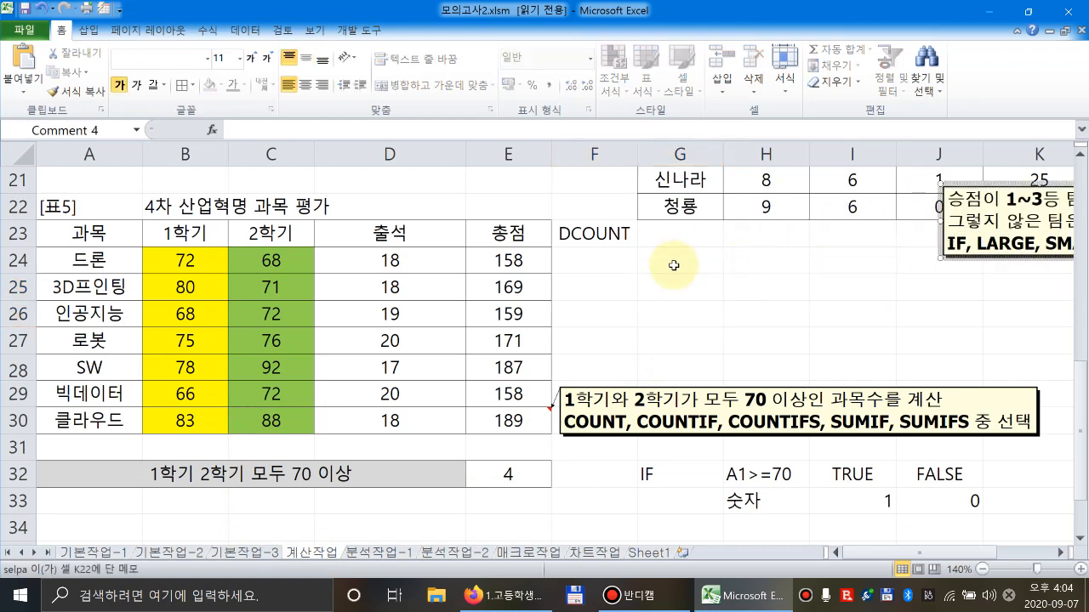
Add borders around all cells of G24:H25 for the DCOUNT criteria table.
{"action": "left_click_drag", "start_coordinate": [655, 260], "coordinate": [729, 297]}
{"action": "left_click", "coordinate": [181, 85]}
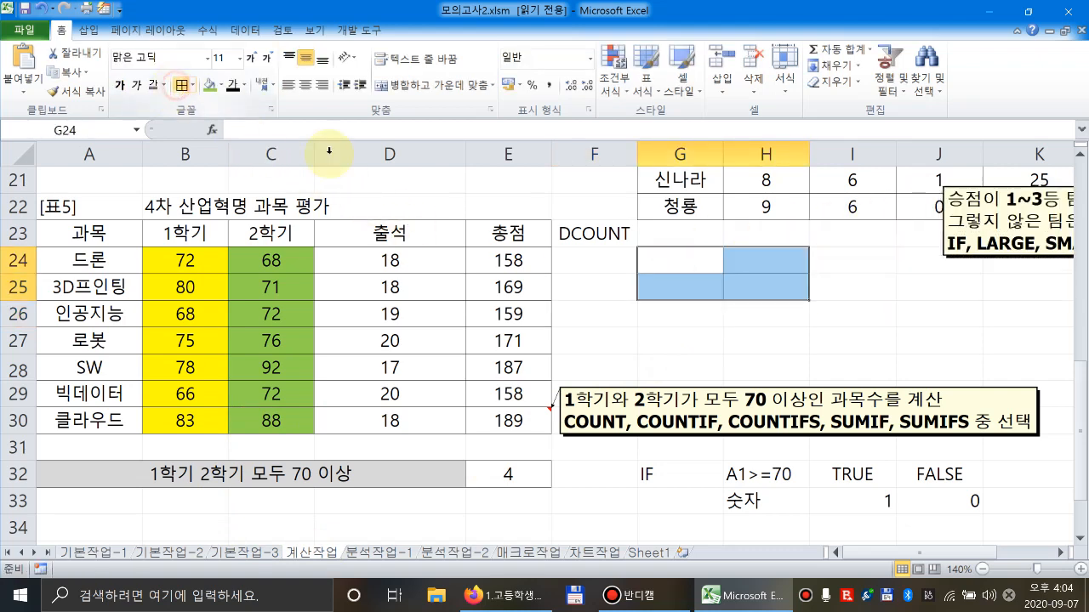
{"action": "left_click", "coordinate": [474, 260]}
Copy the 1학기 and 2학기 headers from B23:C23 into G24:H24.
{"action": "left_click_drag", "start_coordinate": [183, 233], "coordinate": [264, 235]}
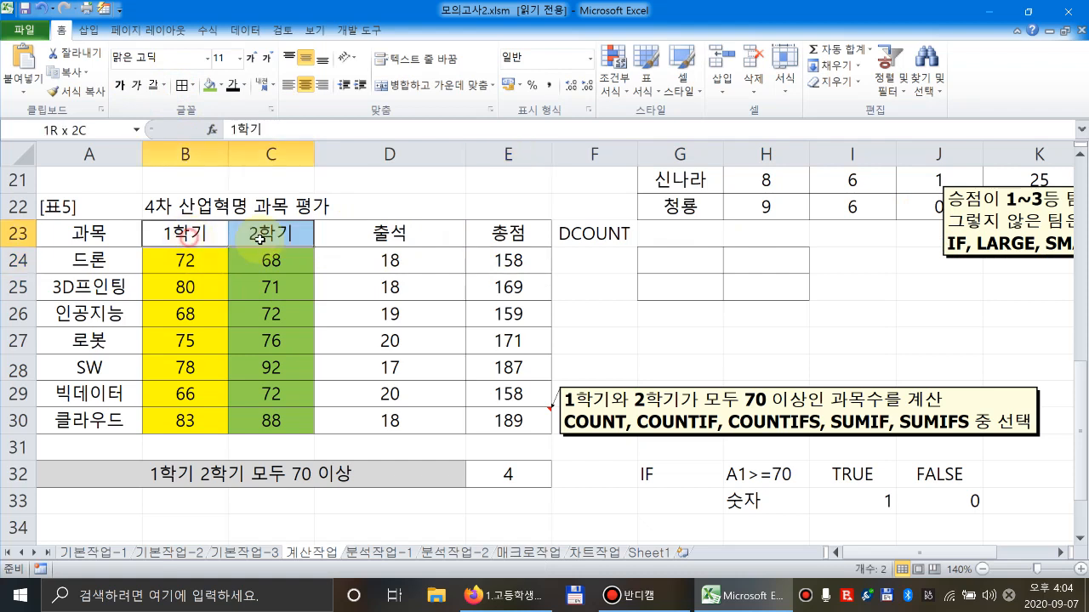
{"action": "key", "text": "ctrl+c"}
{"action": "left_click", "coordinate": [676, 261]}
{"action": "key", "text": "ctrl+v"}
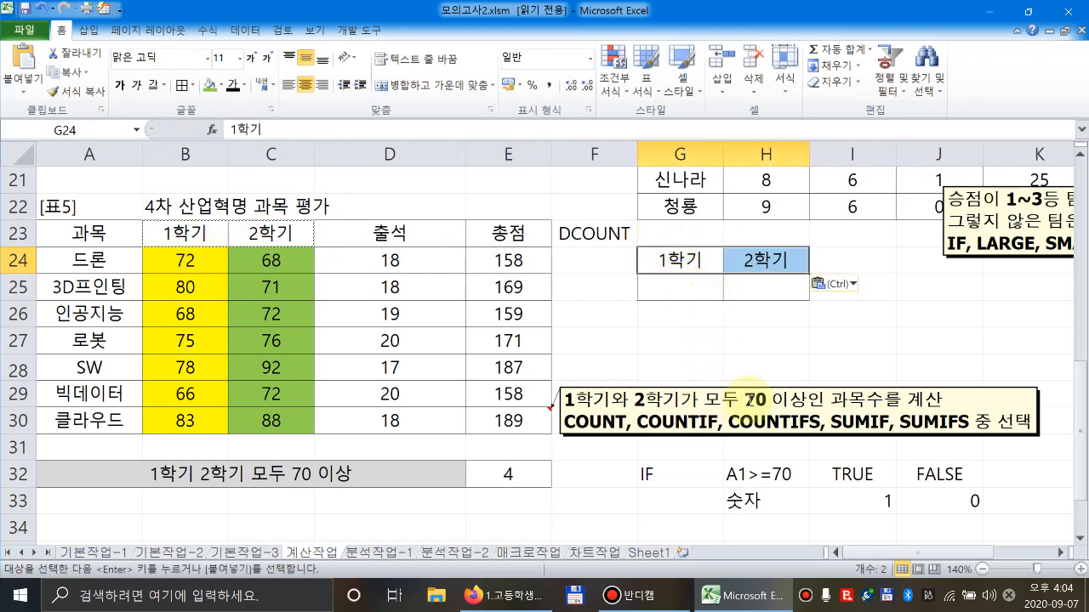
Enter the criterion >=70 without quotation marks in G25 under the 1학기 header.
{"action": "left_click_drag", "start_coordinate": [690, 288], "coordinate": [745, 288]}
{"action": "left_click", "coordinate": [701, 288]}
{"action": "type", "text": ">"}
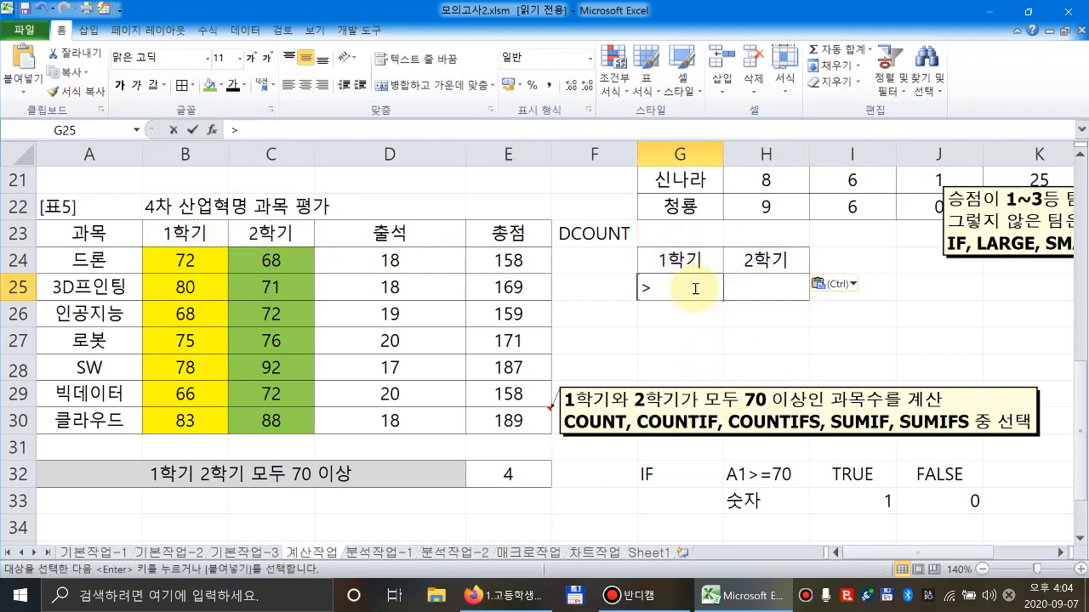
{"action": "type", "text": "=70"}
{"action": "key", "text": "Tab"}
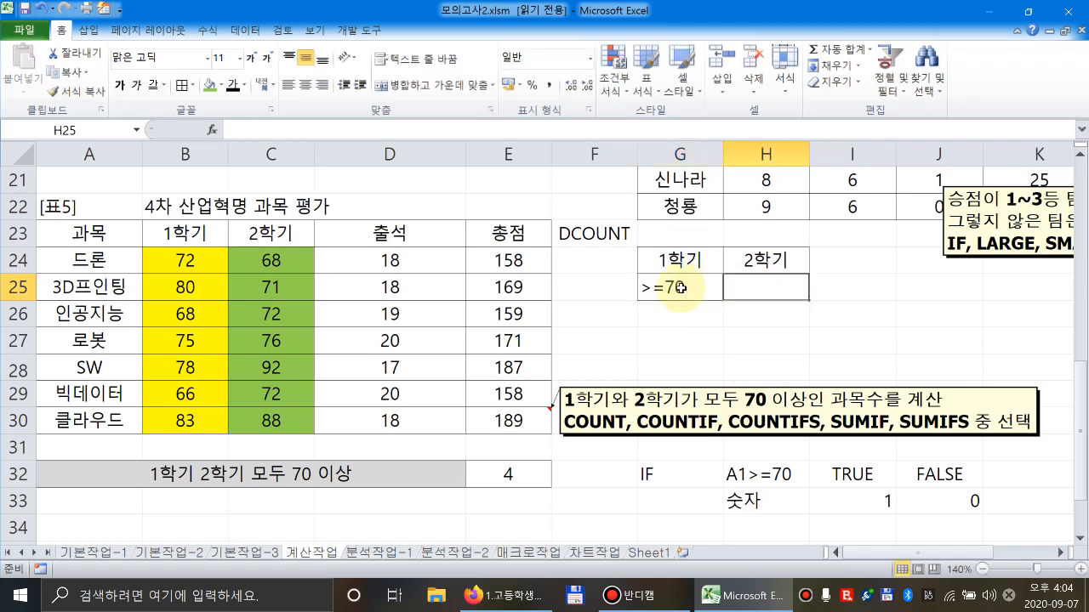
Copy the >=70 criterion from G25 to H25 and fill the criteria range G24:H25 with green.
{"action": "left_click", "coordinate": [690, 288]}
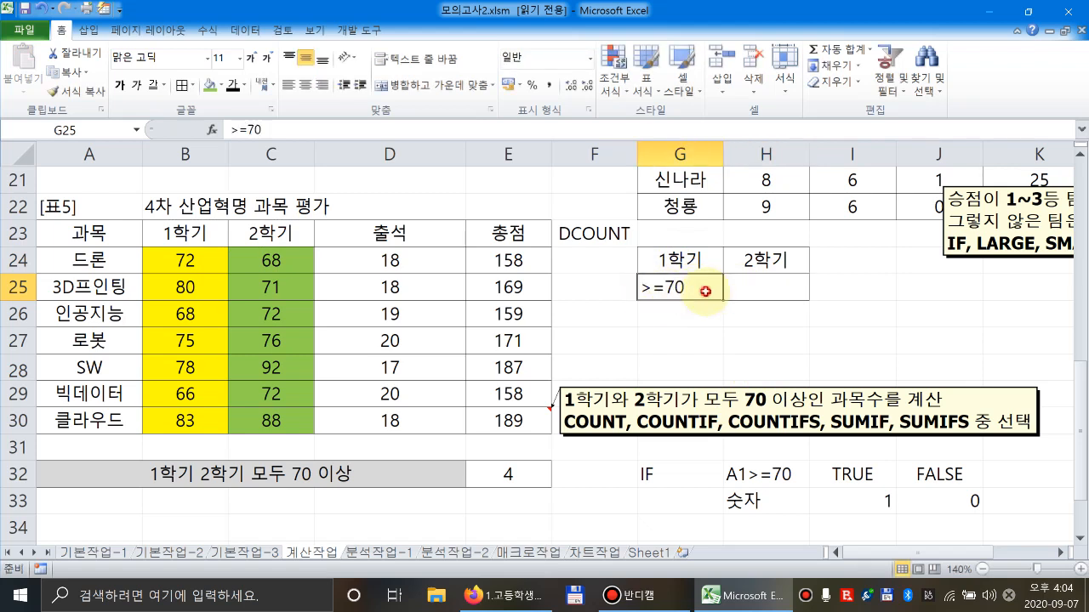
{"action": "key", "text": "ctrl+c"}
{"action": "left_click", "coordinate": [758, 289]}
{"action": "key", "text": "ctrl+v"}
{"action": "left_click_drag", "start_coordinate": [706, 269], "coordinate": [748, 282]}
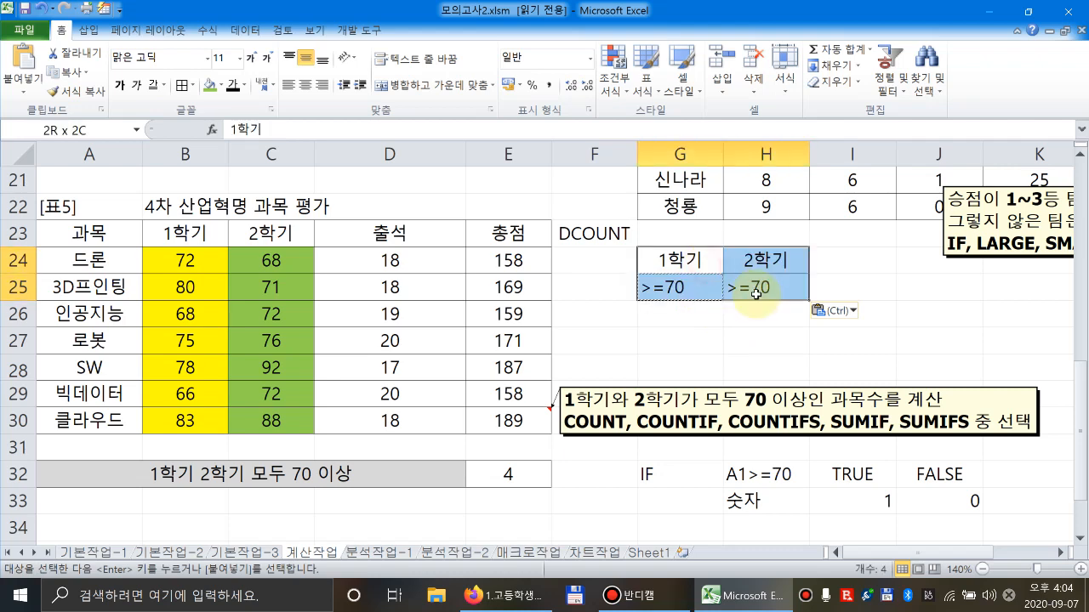
{"action": "left_click", "coordinate": [210, 85]}
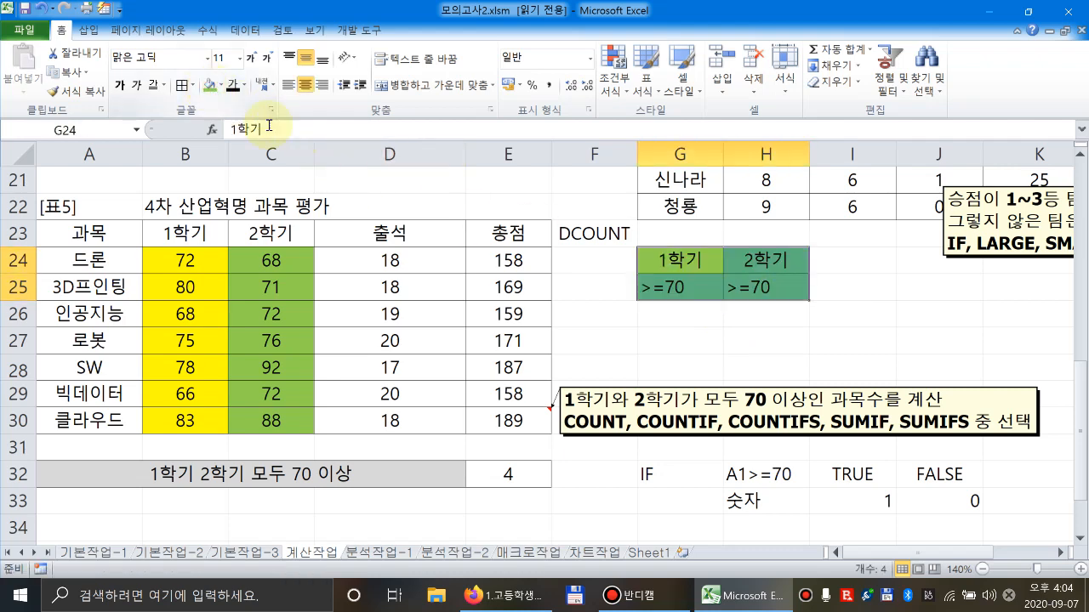
Write a DCOUNT formula in G27 with placeholder arguments: =DCOUNT(전체,맨위한개,여러 개).
{"action": "left_click", "coordinate": [648, 331]}
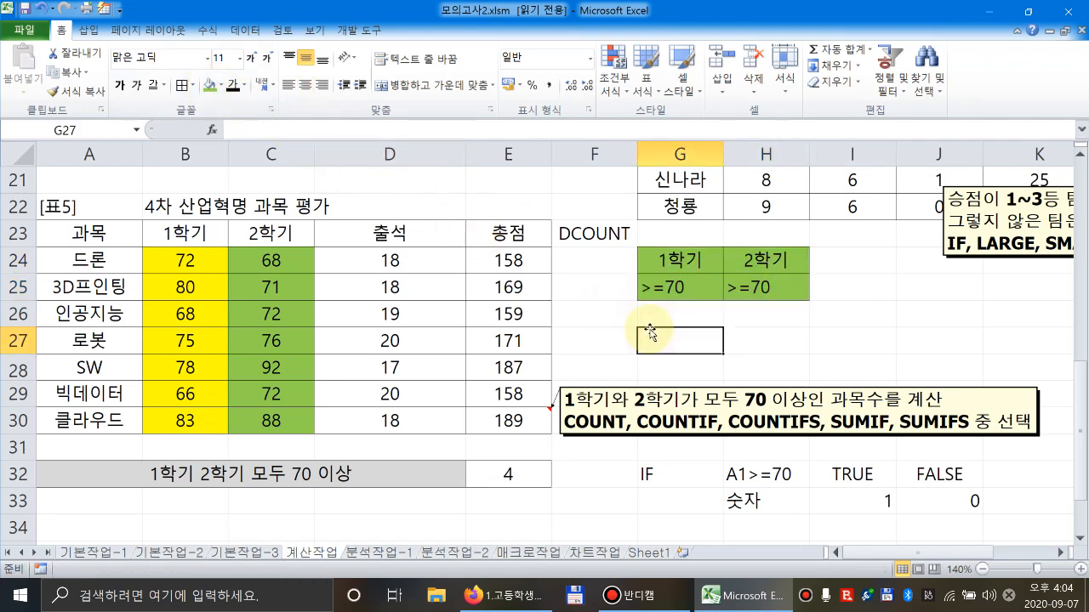
{"action": "type", "text": "=DCOU"}
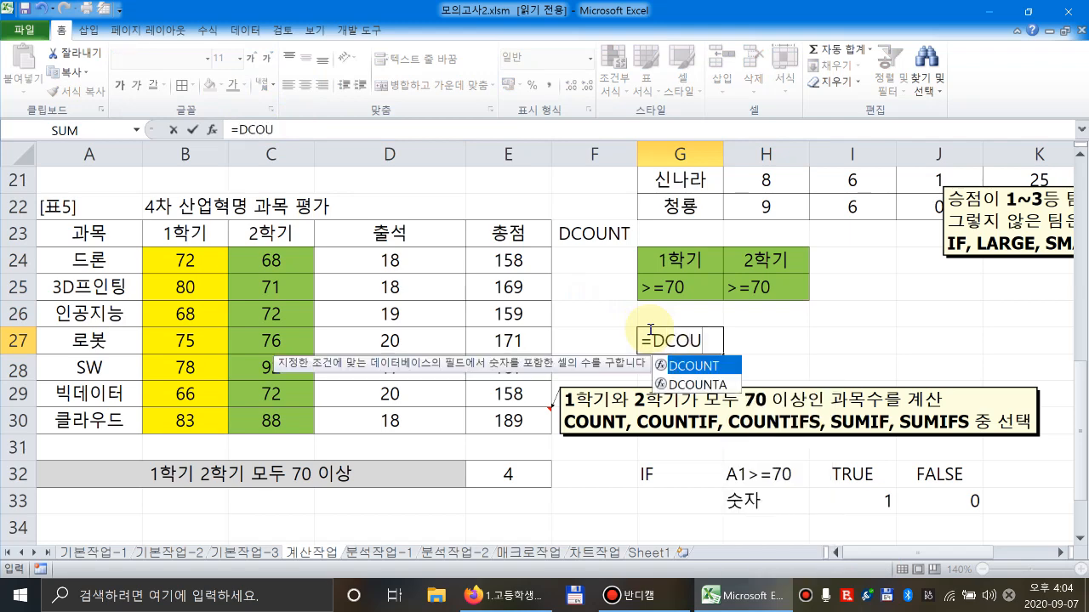
{"action": "type", "text": "NT("}
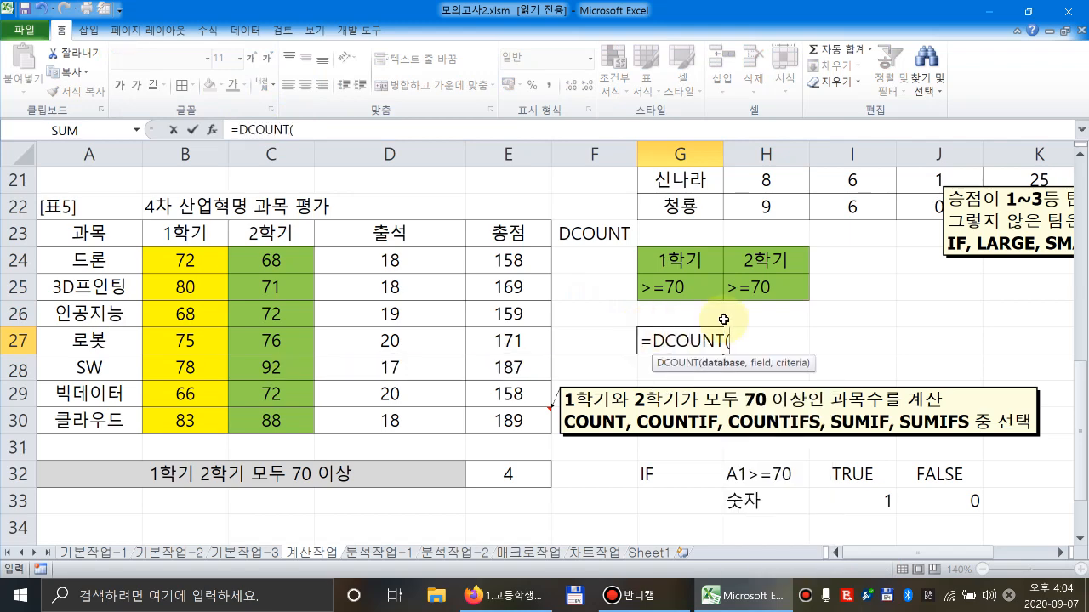
{"action": "type", "text": "전체"}
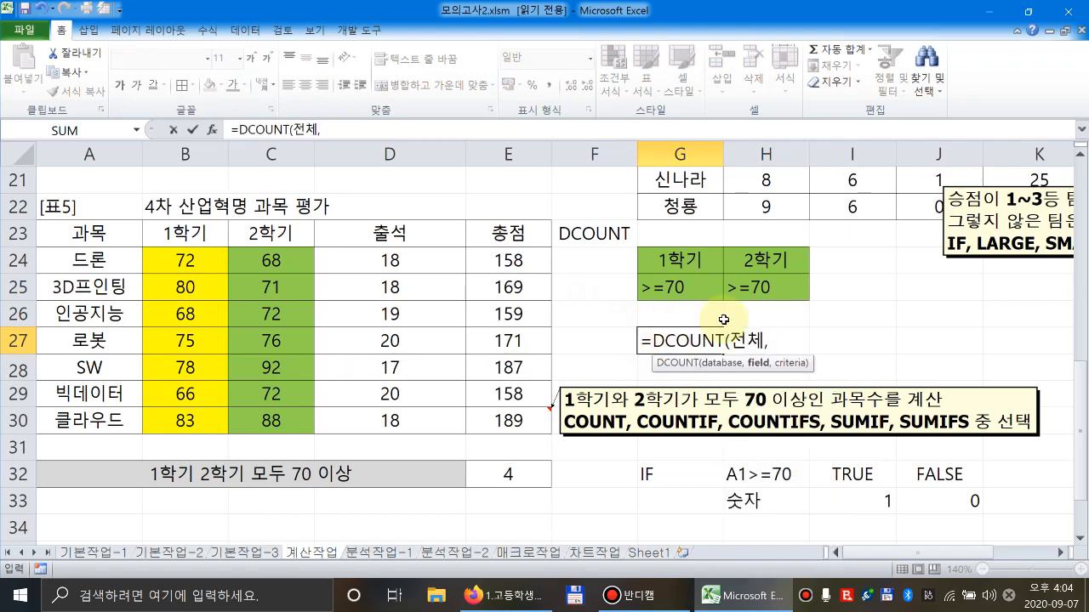
{"action": "type", "text": ",맨위한개"}
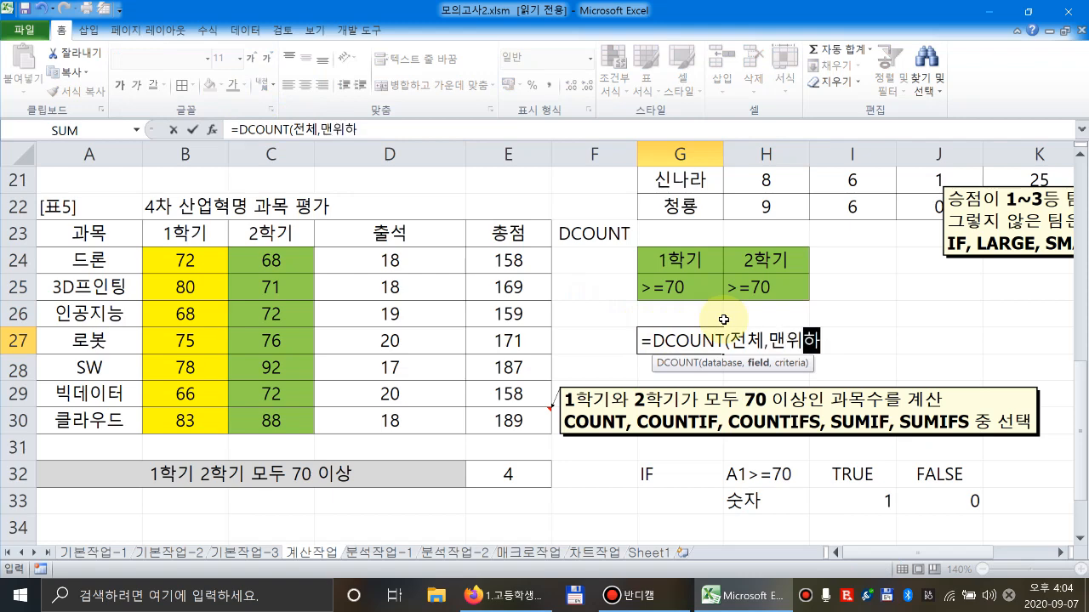
{"action": "type", "text": ","}
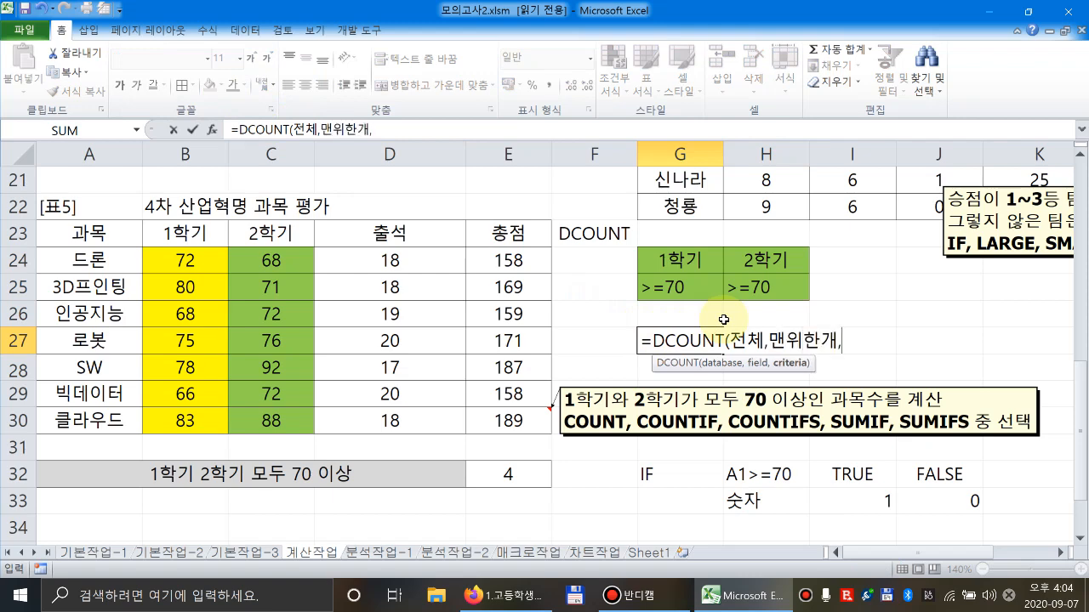
{"action": "type", "text": "여러개"}
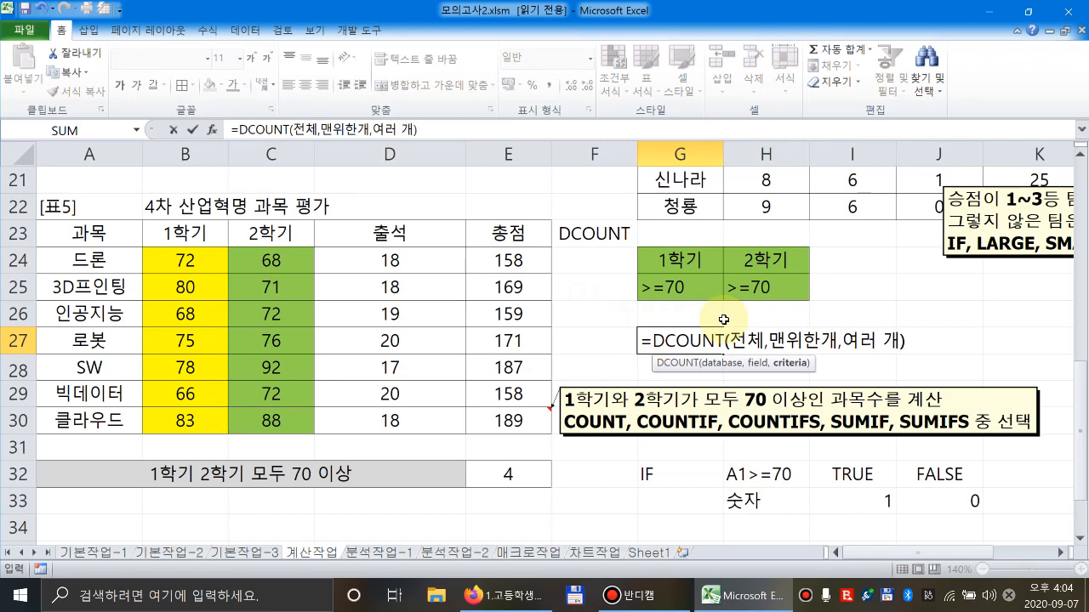
Replace the database placeholder 전체 in the G27 formula with the whole table range A23:E30.
{"action": "left_click", "coordinate": [730, 341]}
{"action": "double_click", "coordinate": [746, 340]}
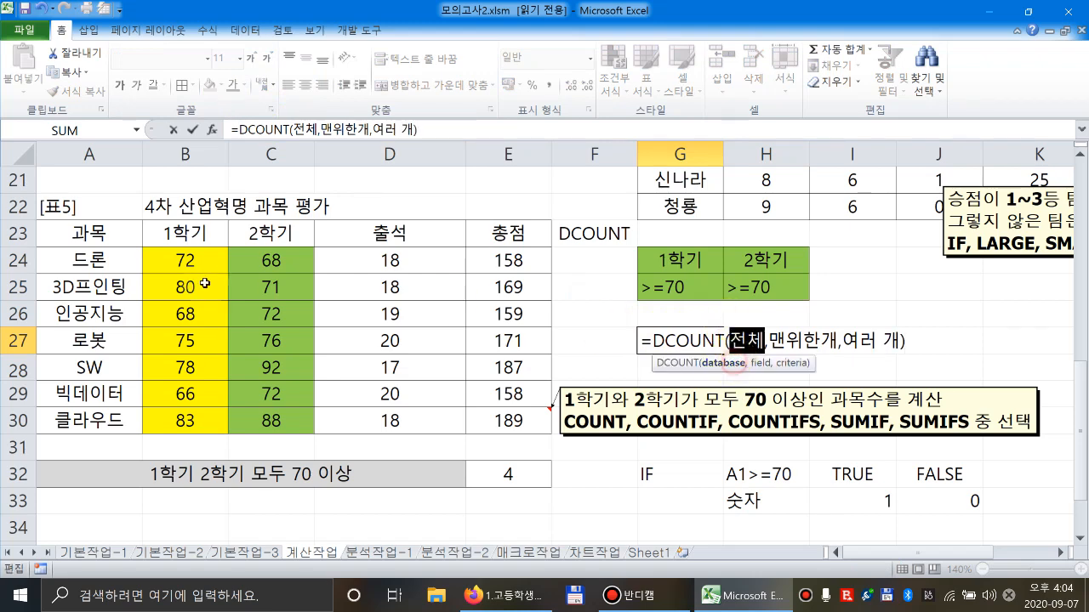
{"action": "left_click_drag", "start_coordinate": [117, 233], "coordinate": [511, 420]}
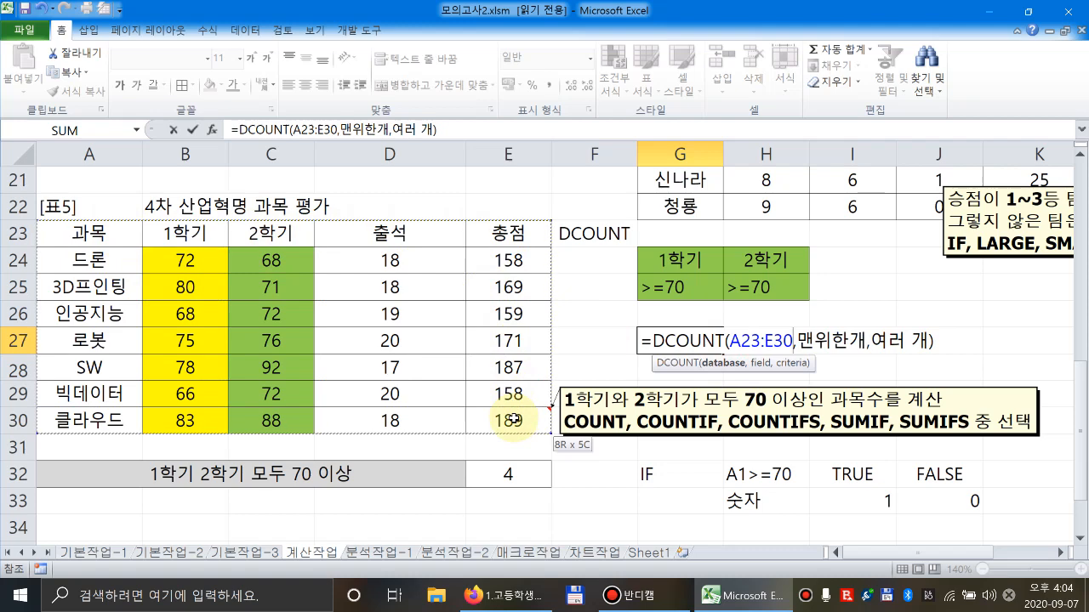
Replace the field placeholder 맨위한개 with a header cell, trying the table's headers in turn and ending on 총점 in E23.
{"action": "left_click", "coordinate": [759, 364]}
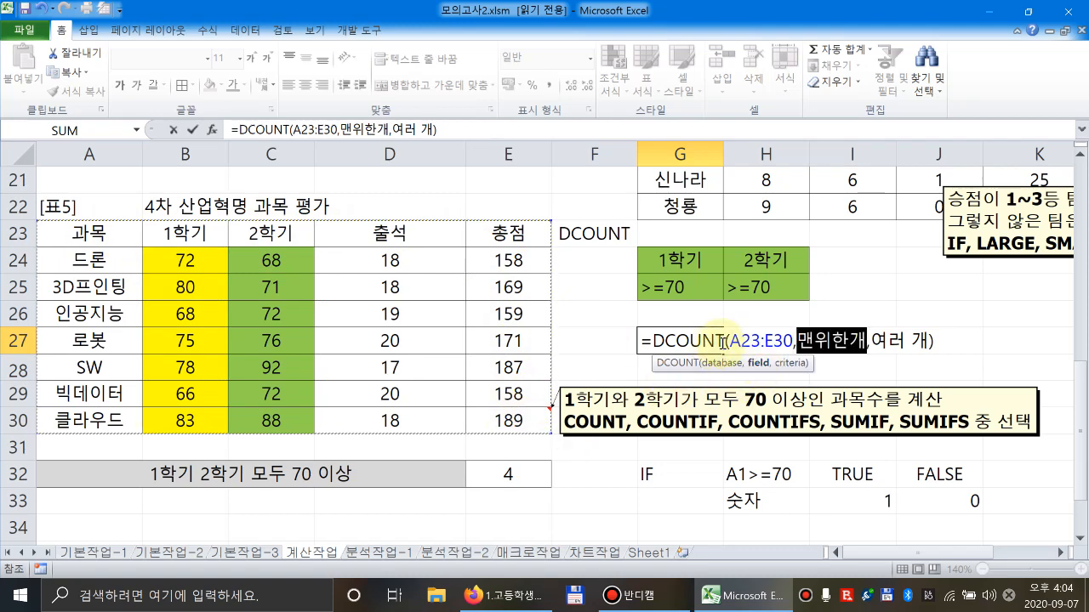
{"action": "left_click", "coordinate": [85, 234]}
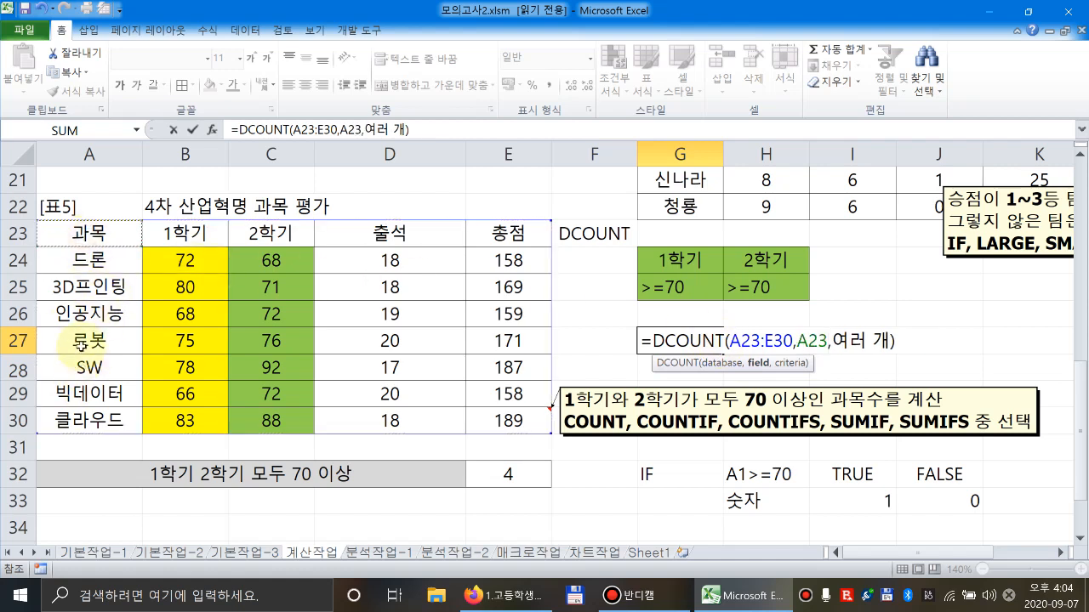
{"action": "left_click", "coordinate": [194, 238]}
{"action": "left_click", "coordinate": [263, 237]}
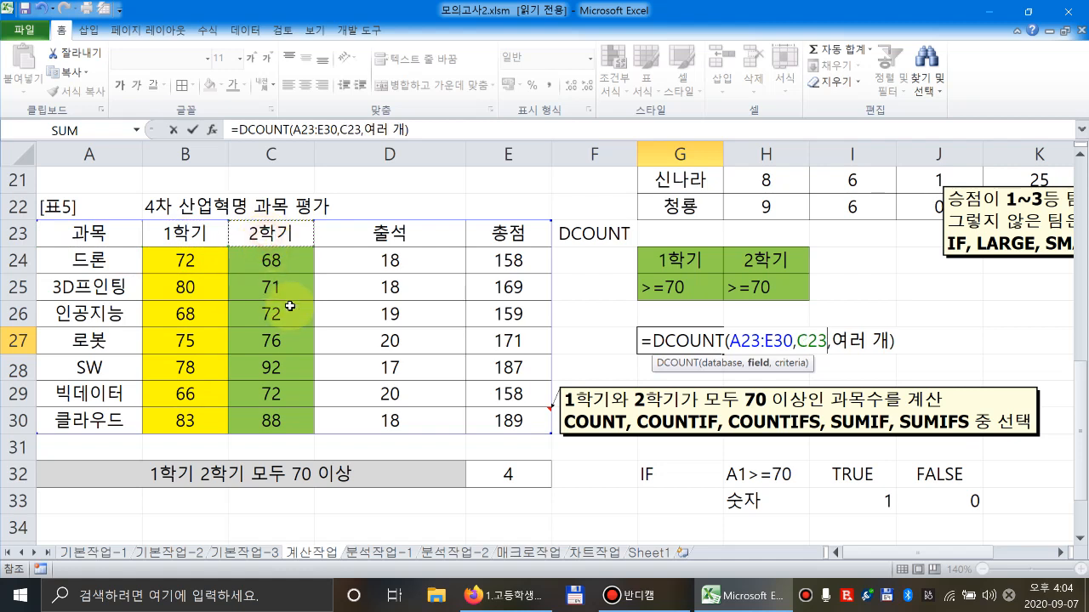
{"action": "left_click", "coordinate": [379, 234]}
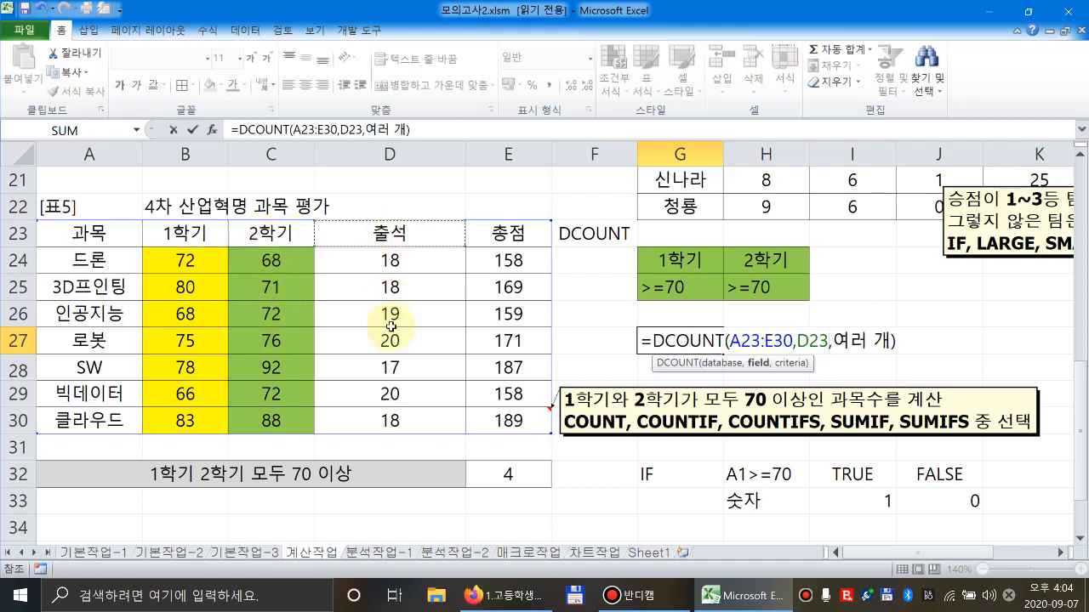
{"action": "left_click", "coordinate": [518, 236]}
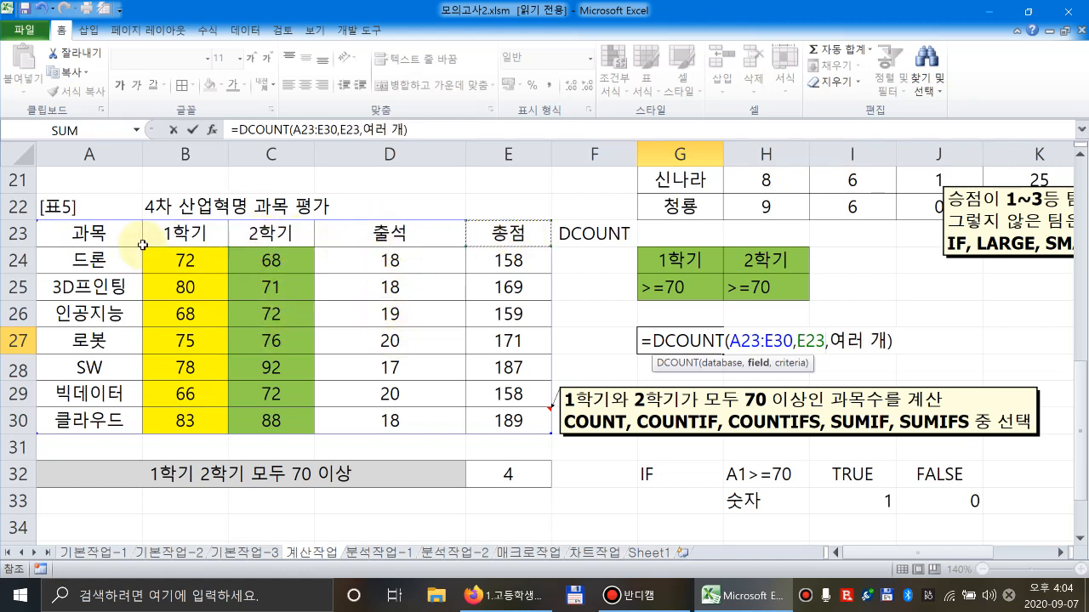
{"action": "left_click", "coordinate": [92, 238]}
{"action": "left_click", "coordinate": [179, 234]}
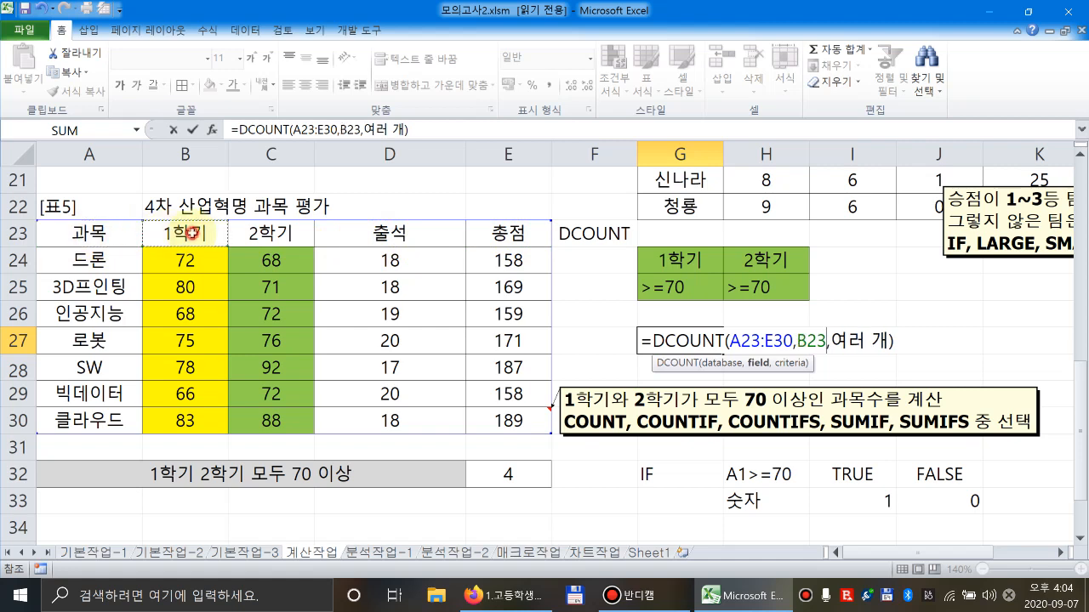
{"action": "left_click", "coordinate": [260, 234]}
{"action": "left_click", "coordinate": [360, 234]}
{"action": "left_click", "coordinate": [474, 233]}
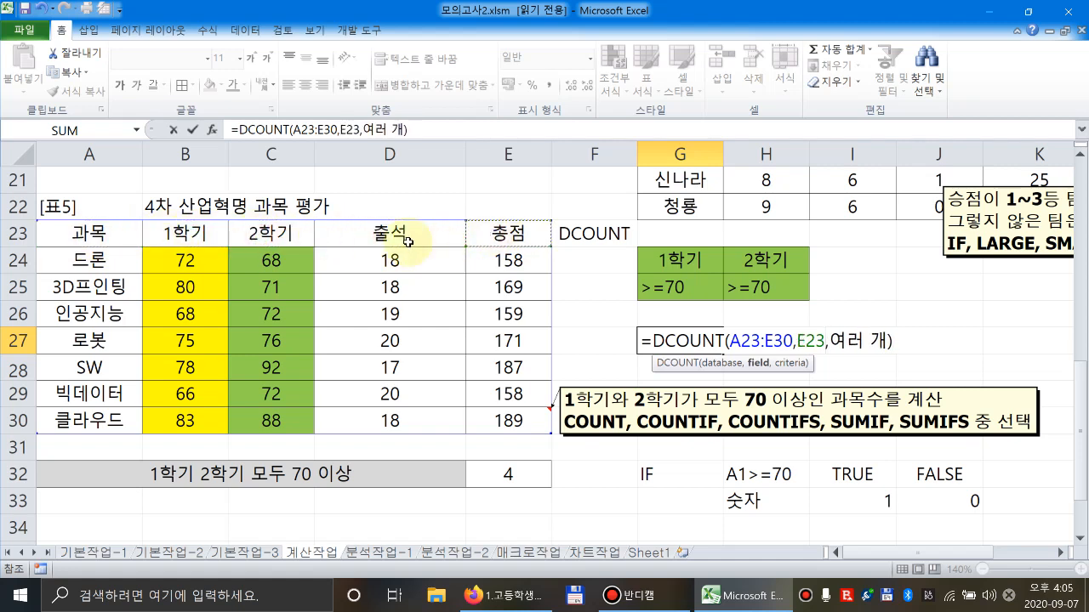
Replace the criteria placeholder 여러 개 with G24:H25, complete the DCOUNT formula, and compare G27 with the COUNTIFS result in E32.
{"action": "left_click", "coordinate": [791, 363]}
{"action": "left_click_drag", "start_coordinate": [696, 260], "coordinate": [761, 289]}
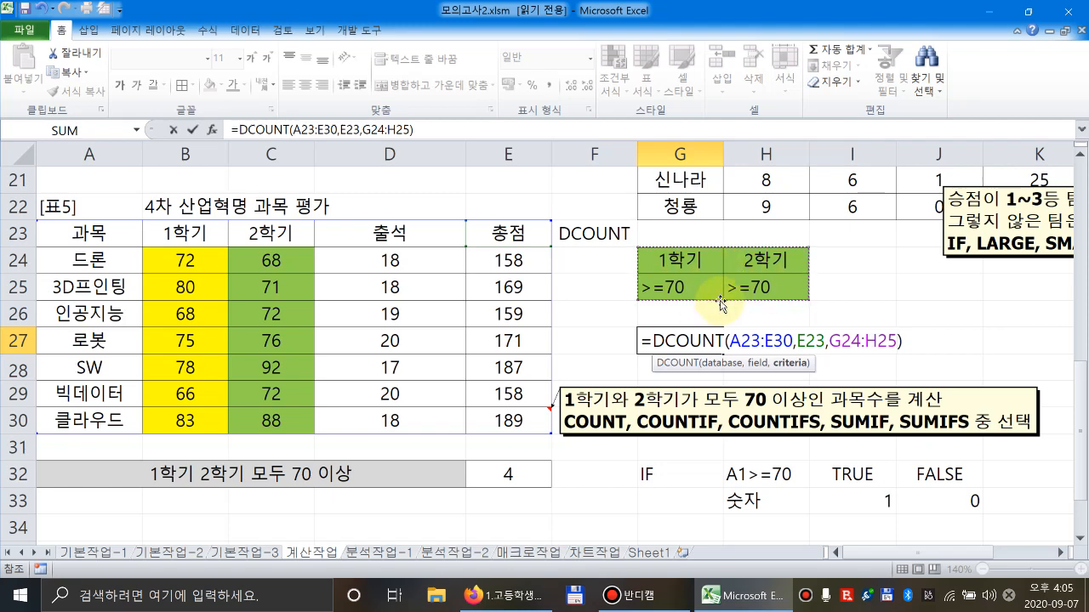
{"action": "key", "text": "Return"}
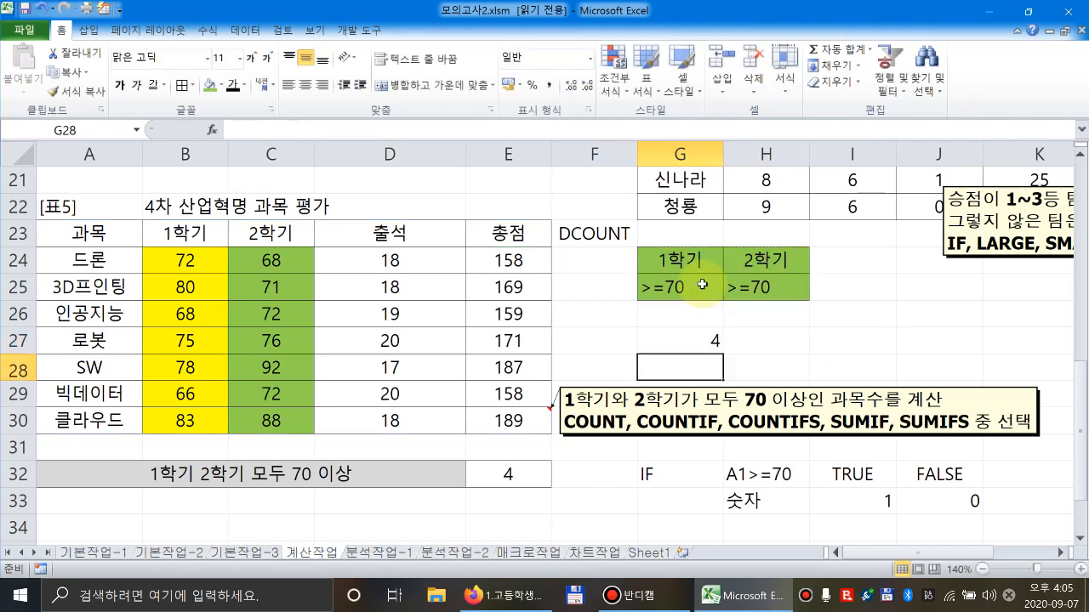
{"action": "left_click", "coordinate": [697, 348]}
{"action": "left_click", "coordinate": [528, 474]}
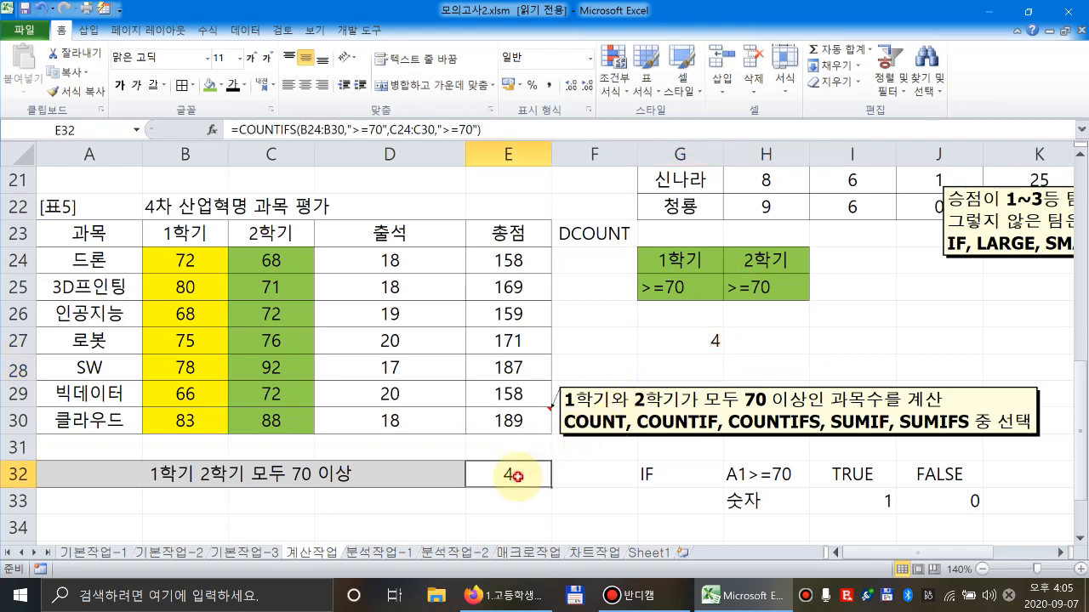
{"action": "left_click", "coordinate": [684, 341]}
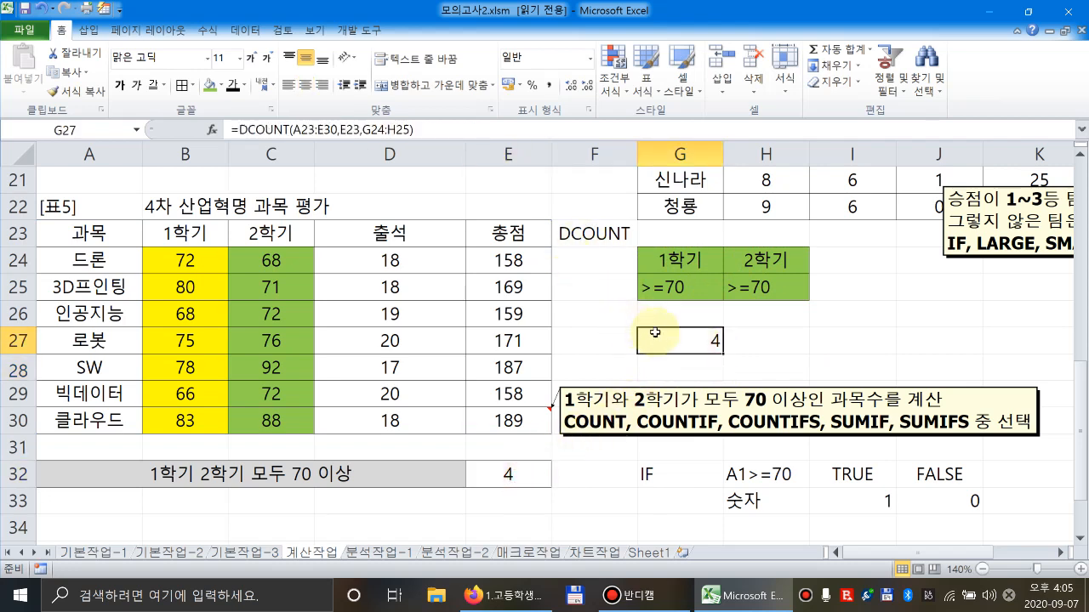